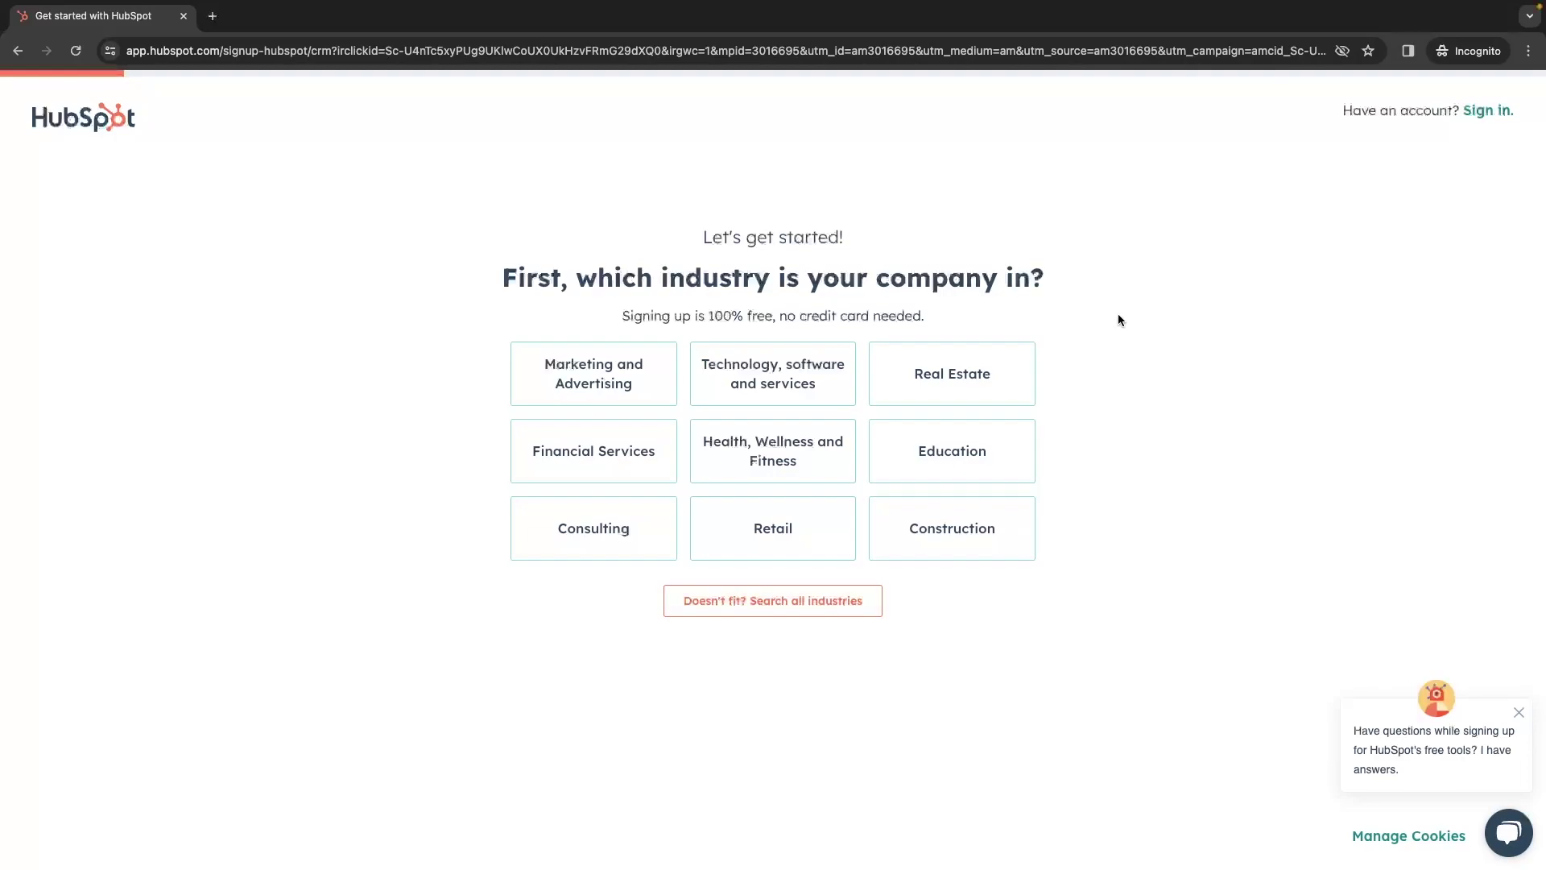
- Answer the sign-up questions: Technology, software and services industry, Just me, and Sales to close more deals
left_click(813, 389)
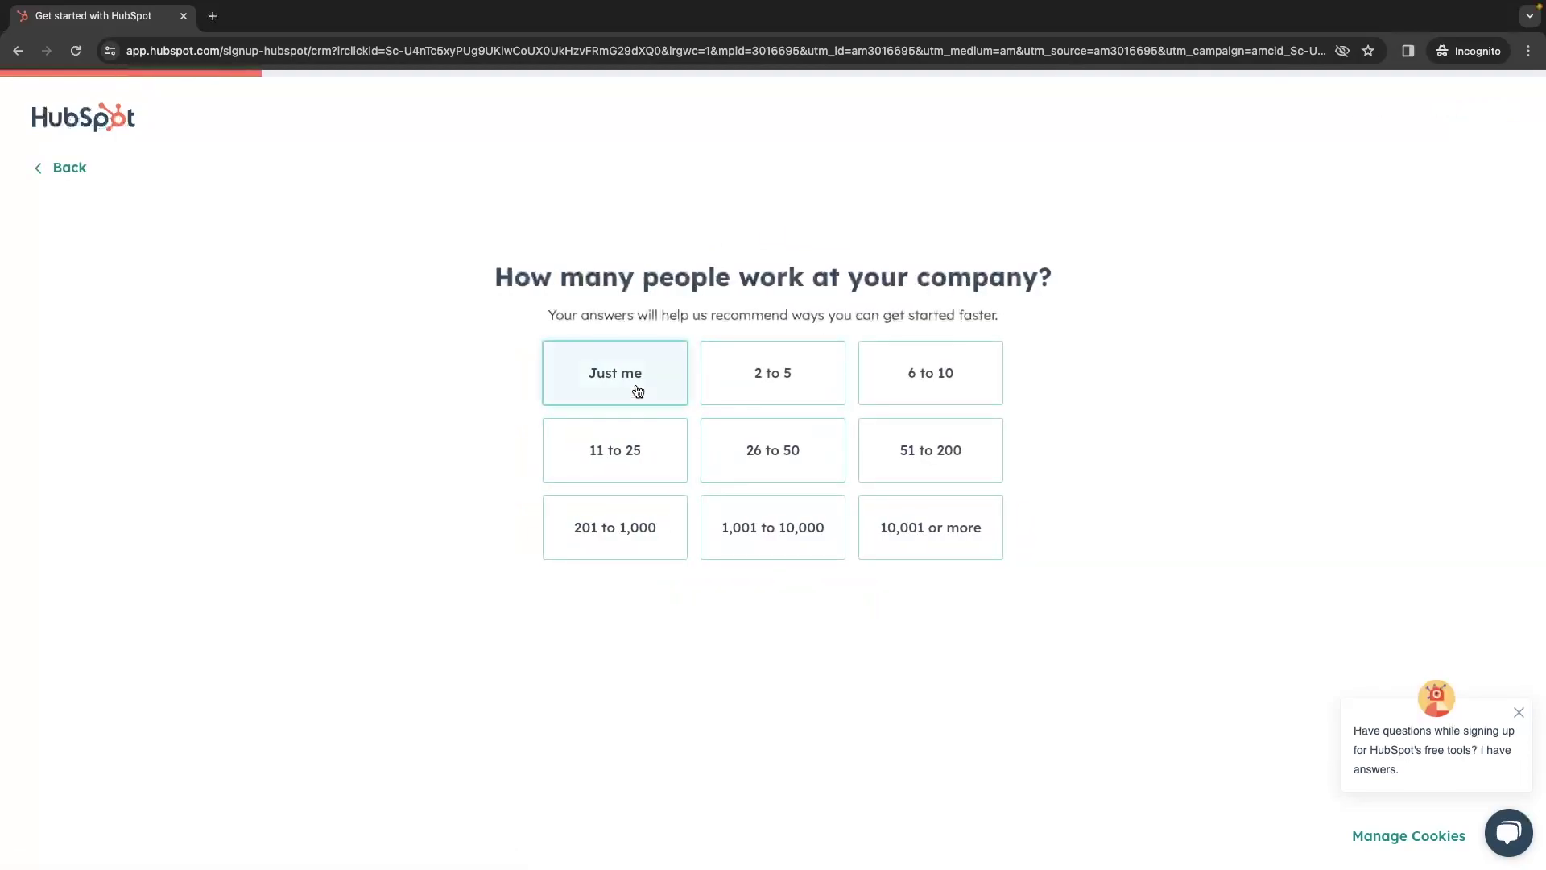
left_click(637, 390)
left_click(781, 485)
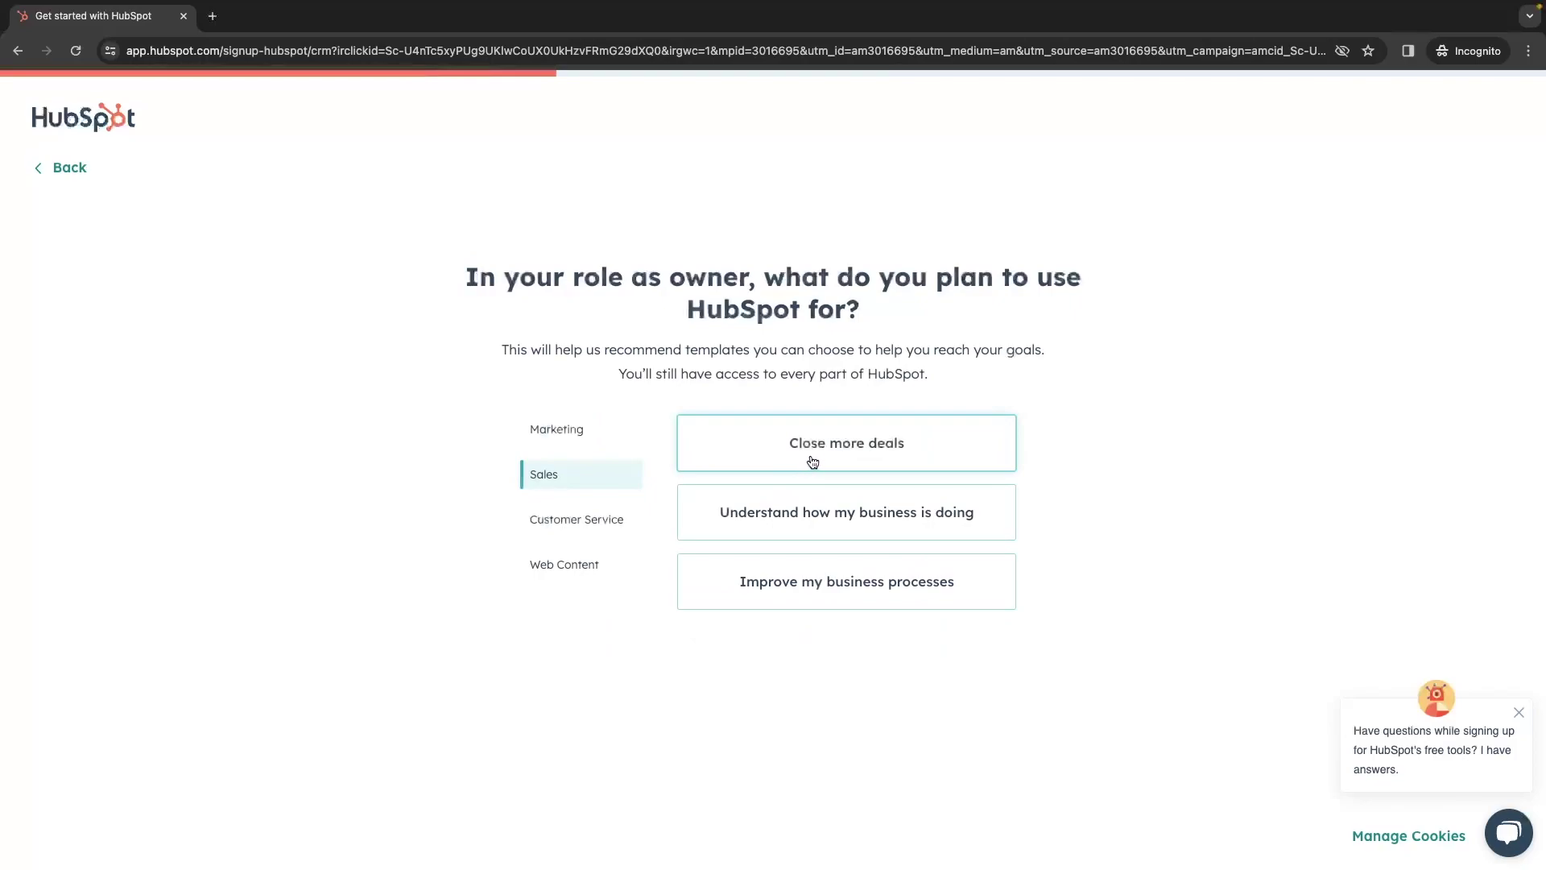
left_click(811, 459)
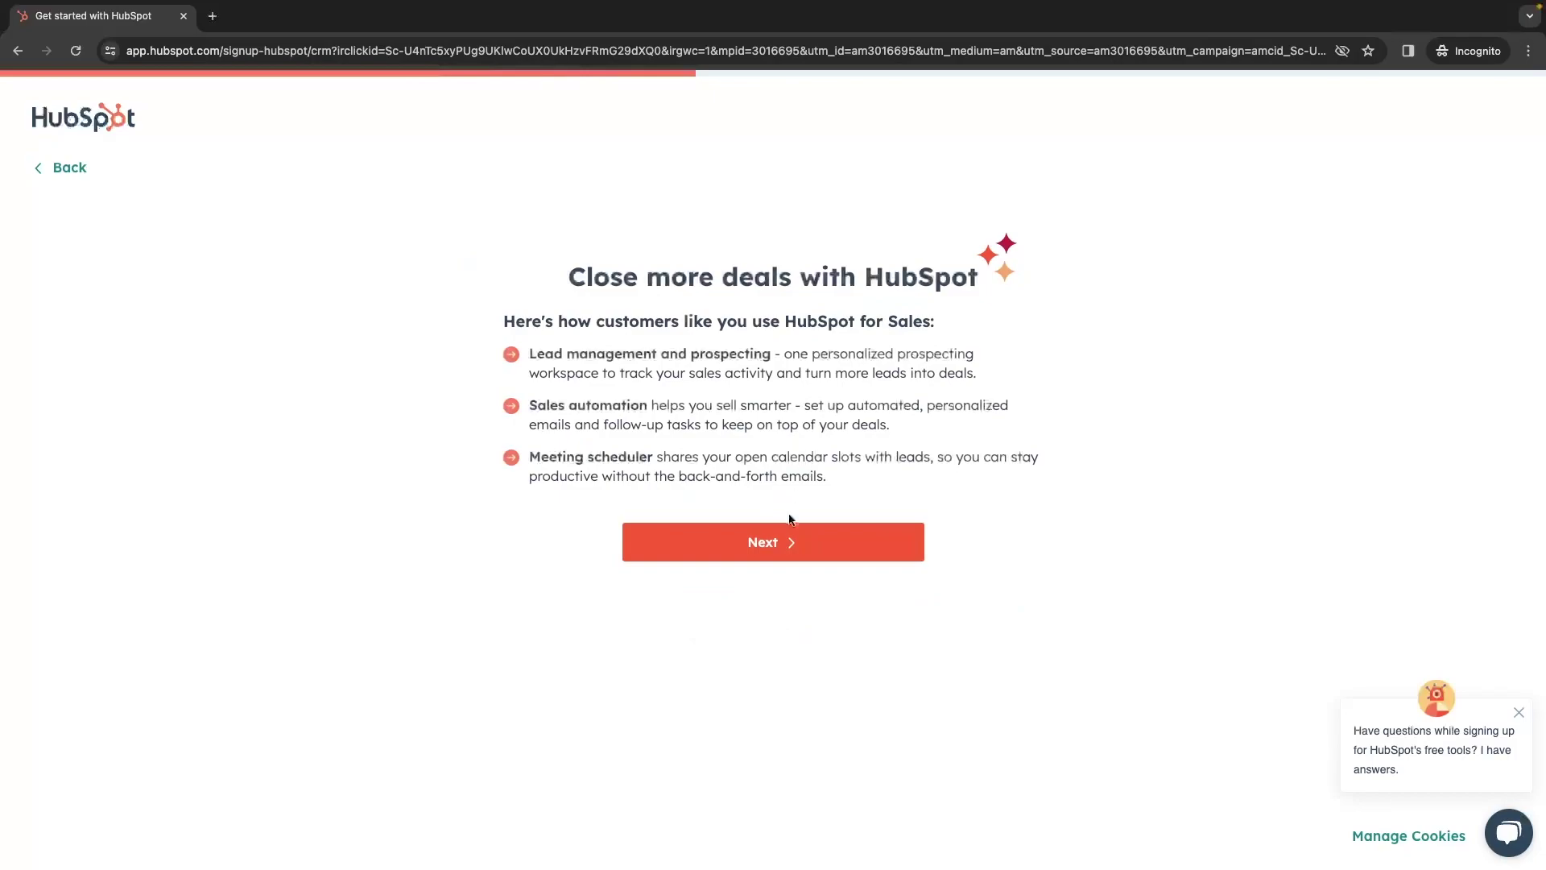
left_click(778, 541)
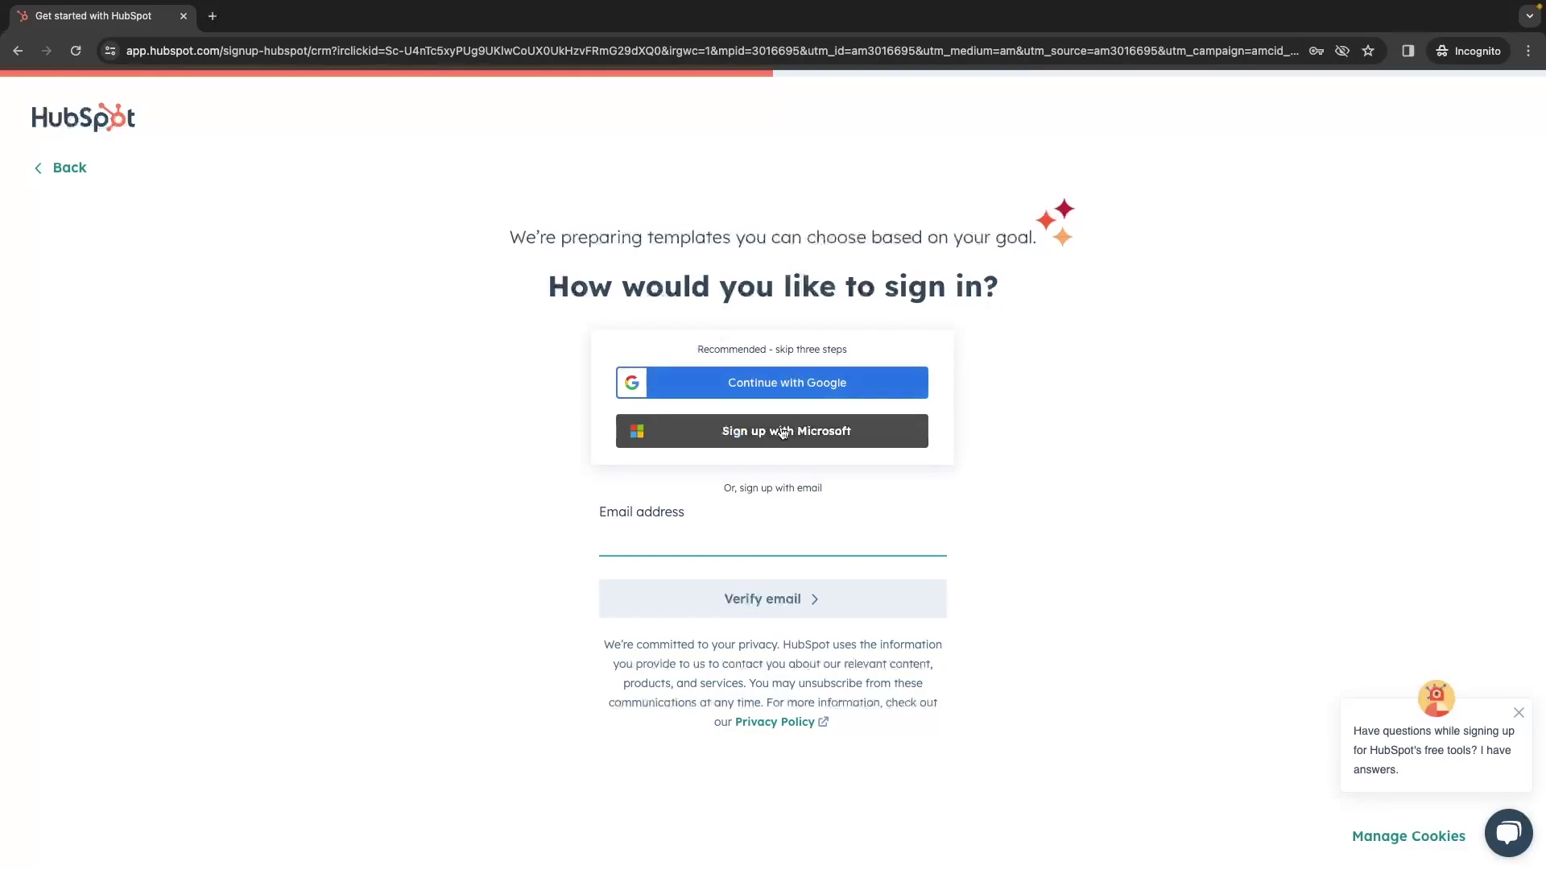
- Paste the sign-up email address and verify it
left_click(743, 541)
key("ctrl+v")
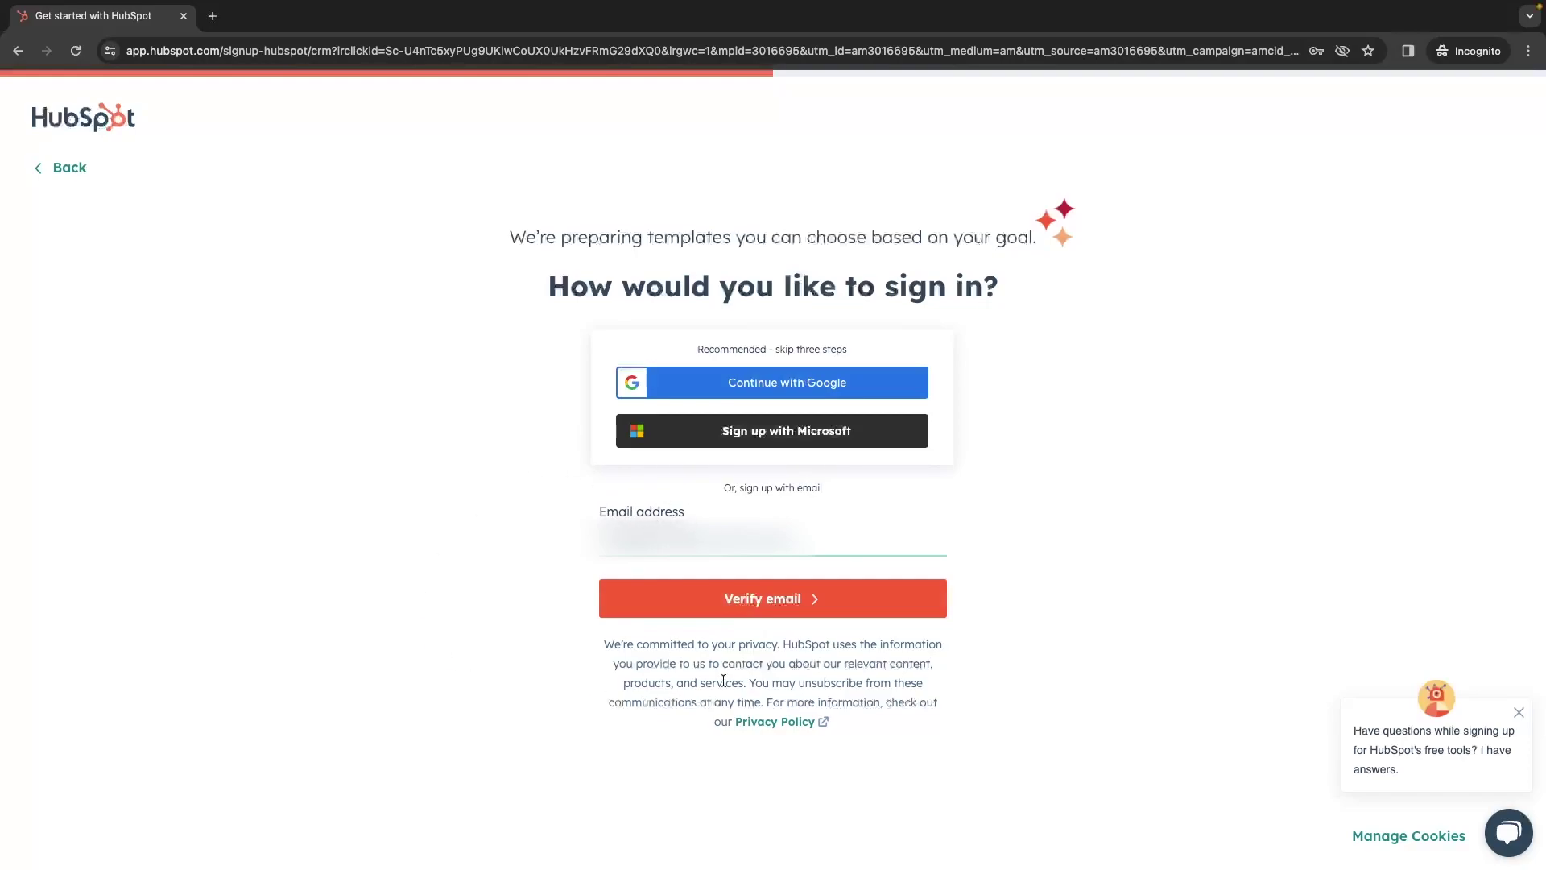
left_click(775, 600)
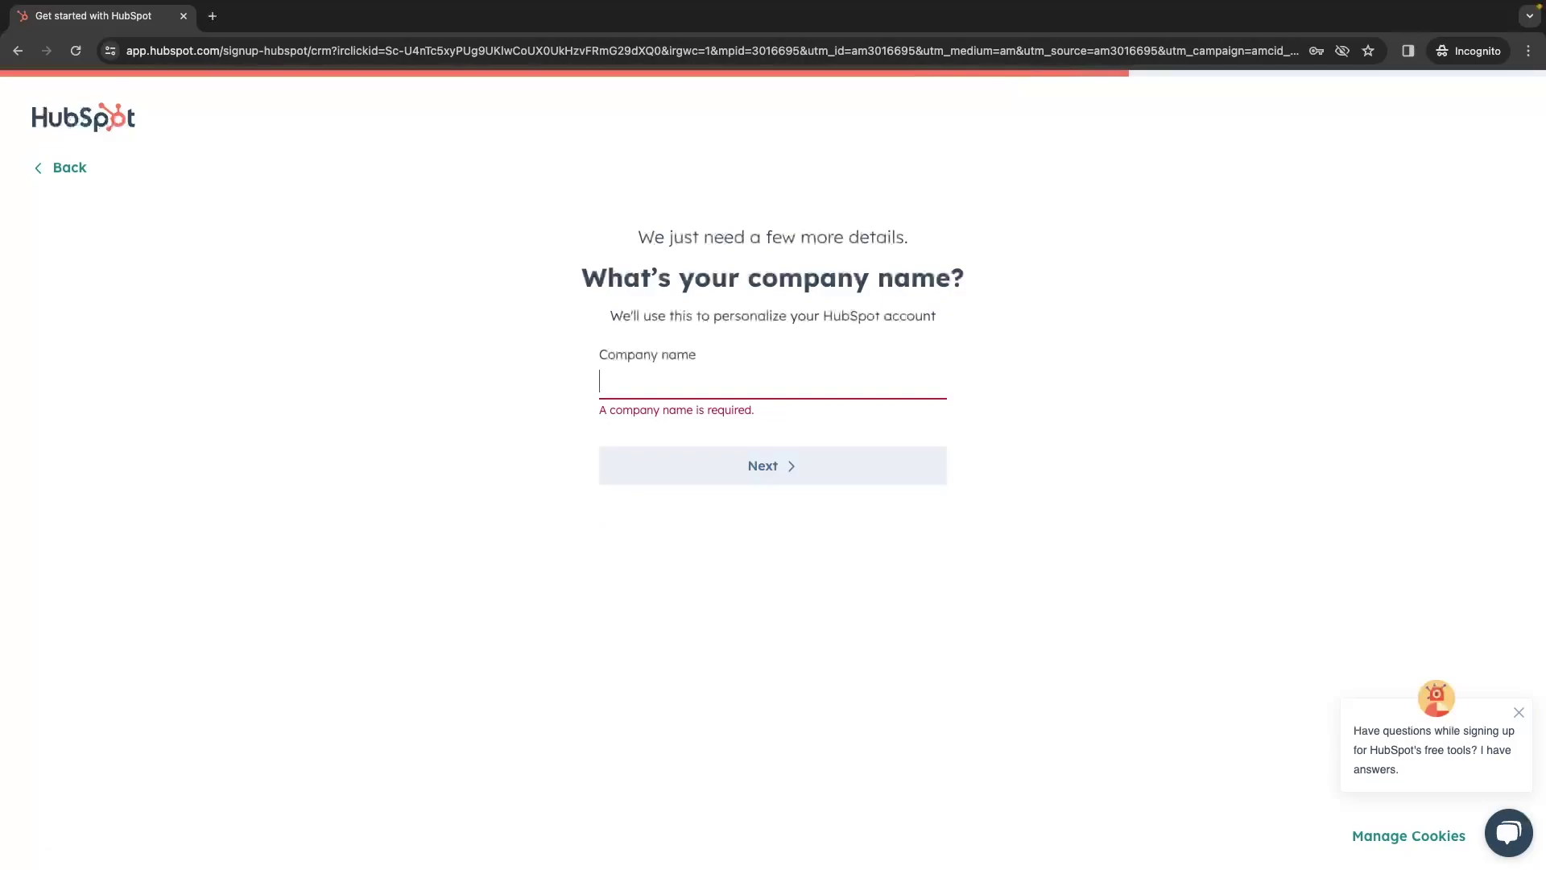
left_click(597, 404)
type("G")
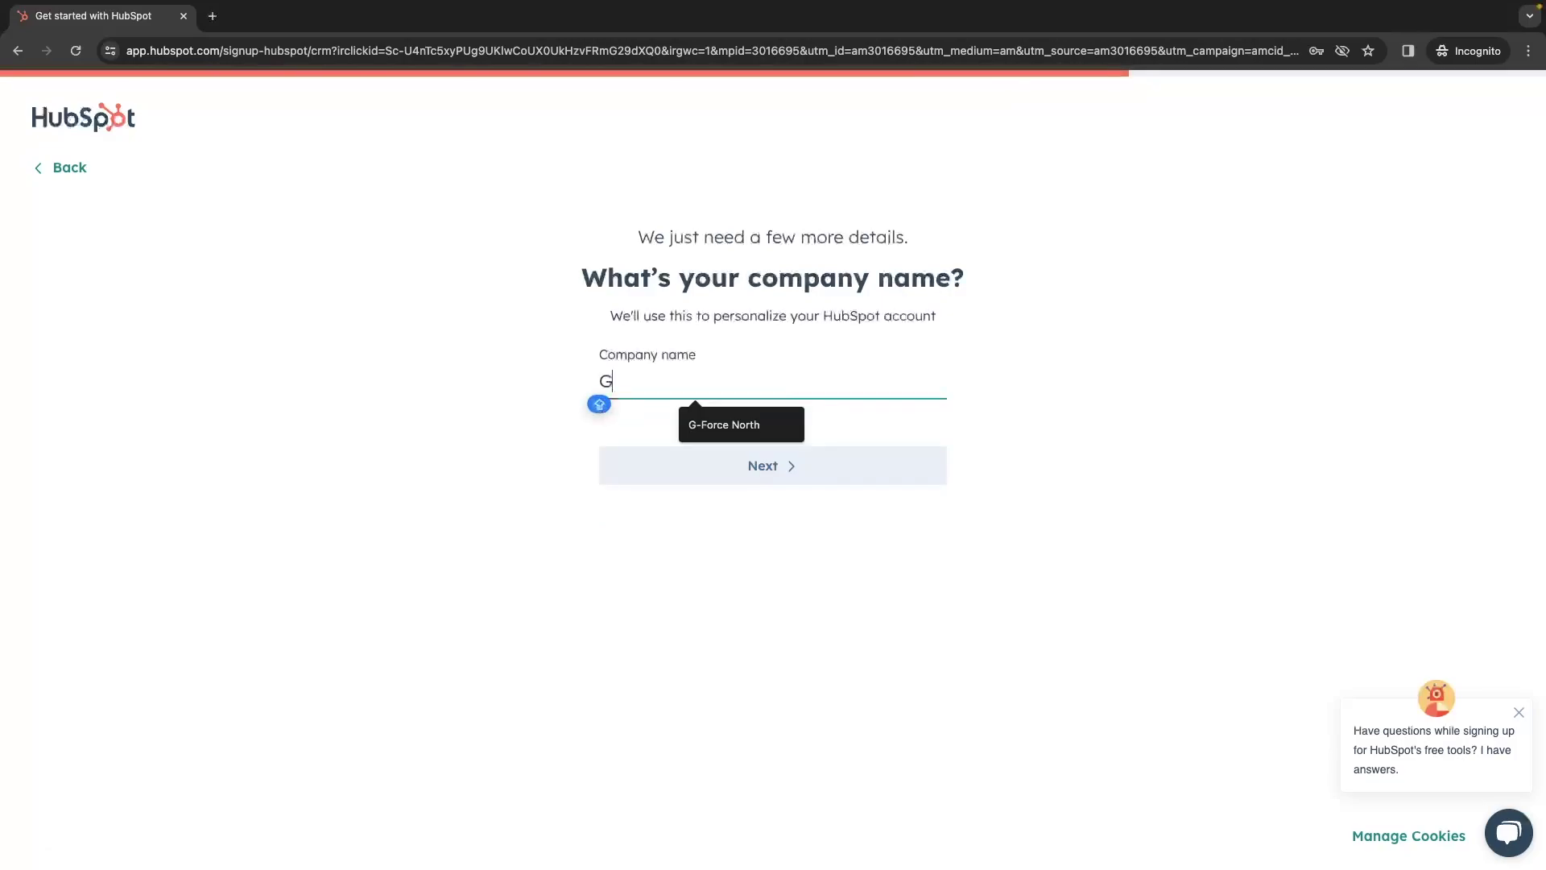
type("-Force North")
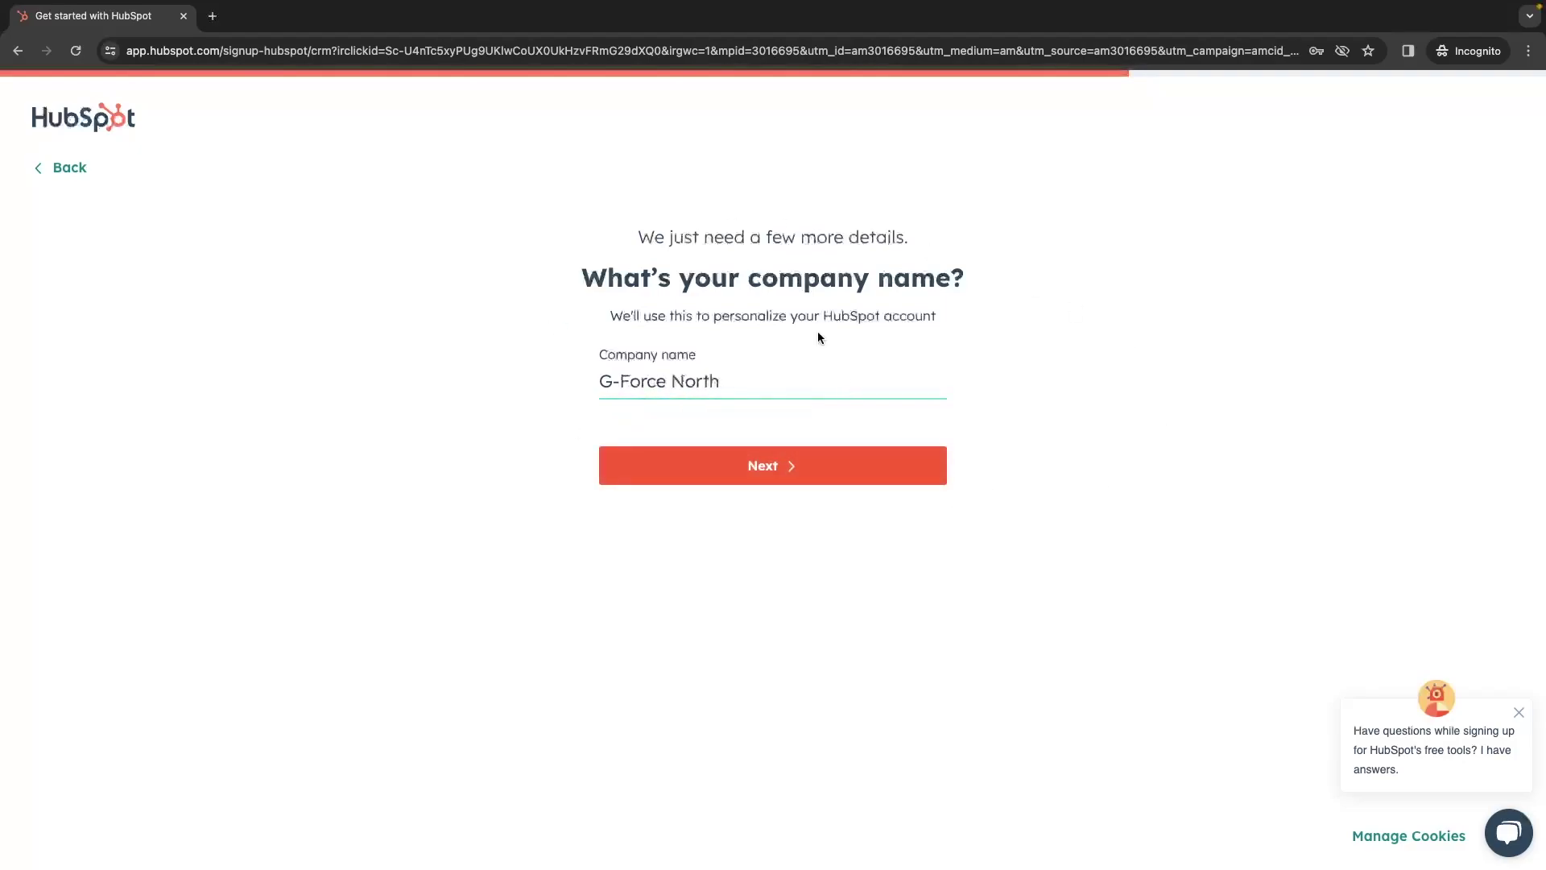
left_click(774, 473)
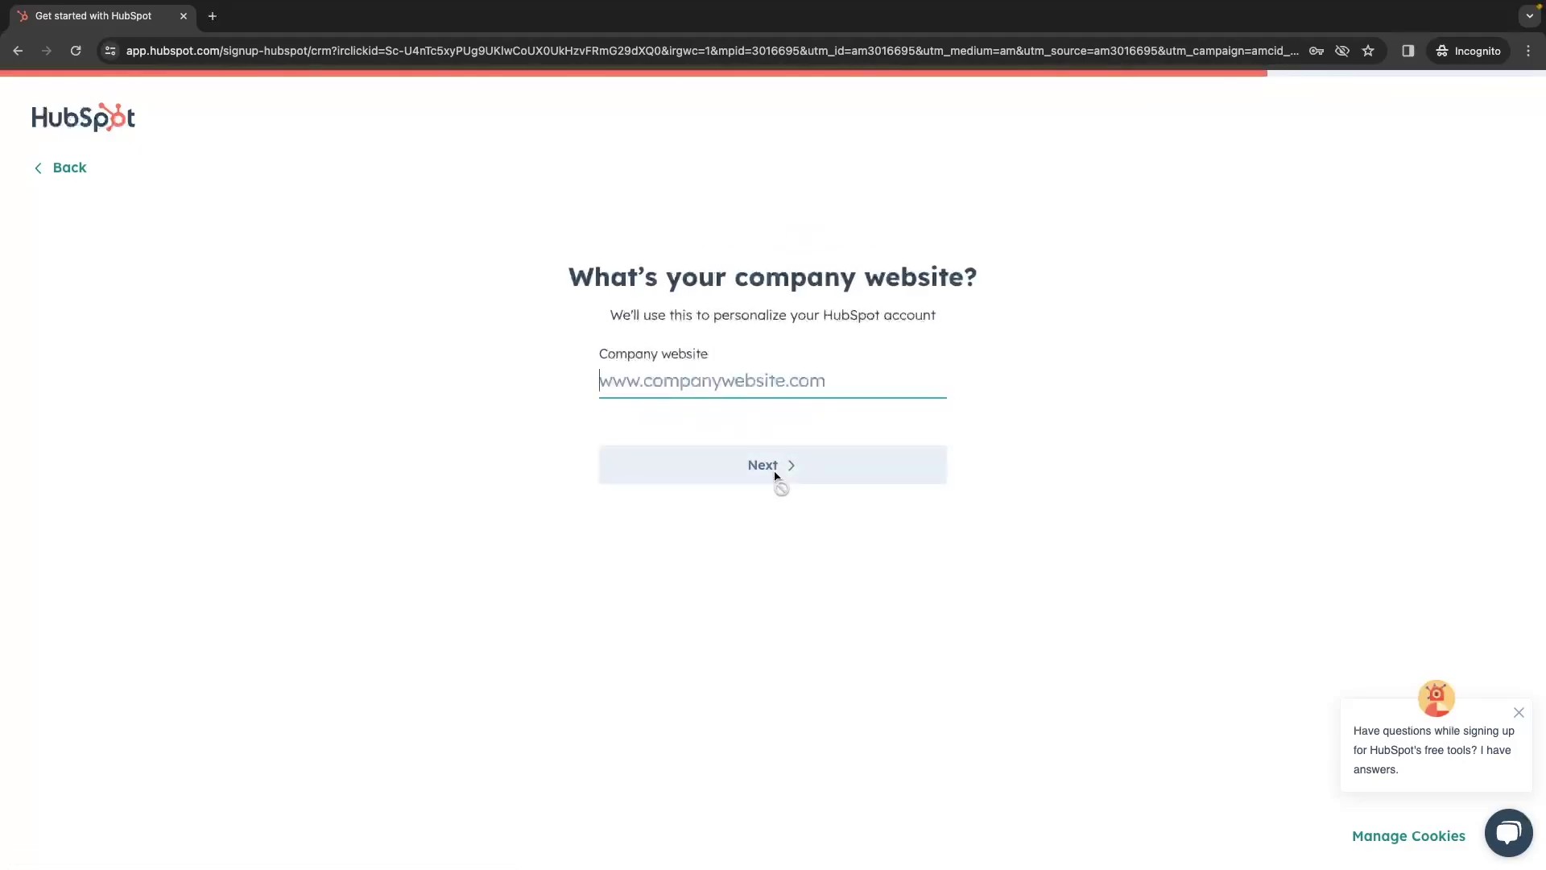
type("ww")
left_click(767, 426)
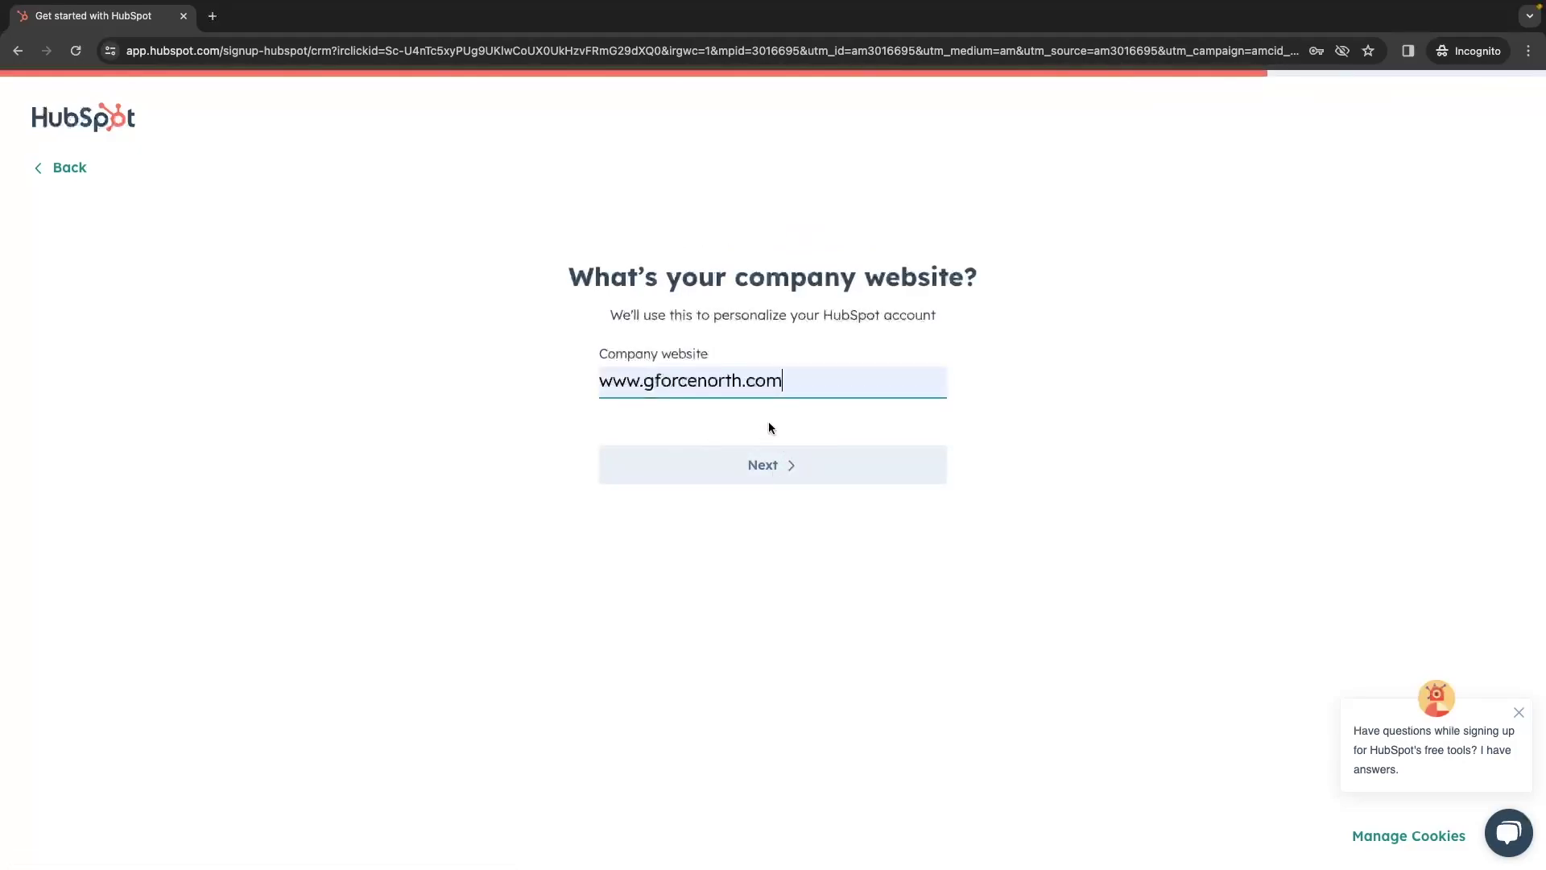
left_click(564, 434)
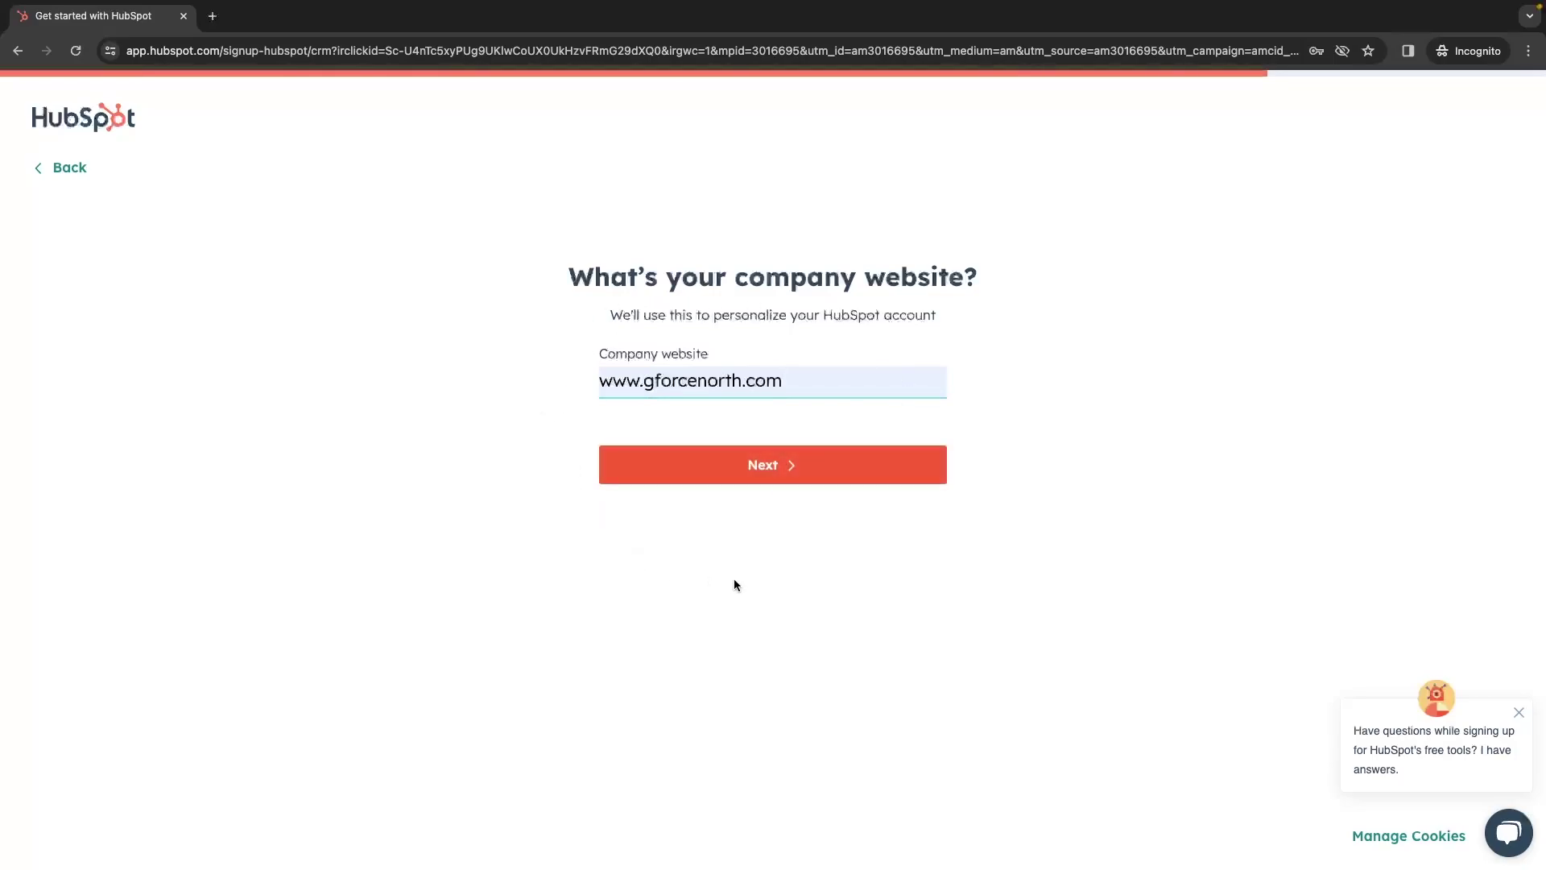
left_click(759, 472)
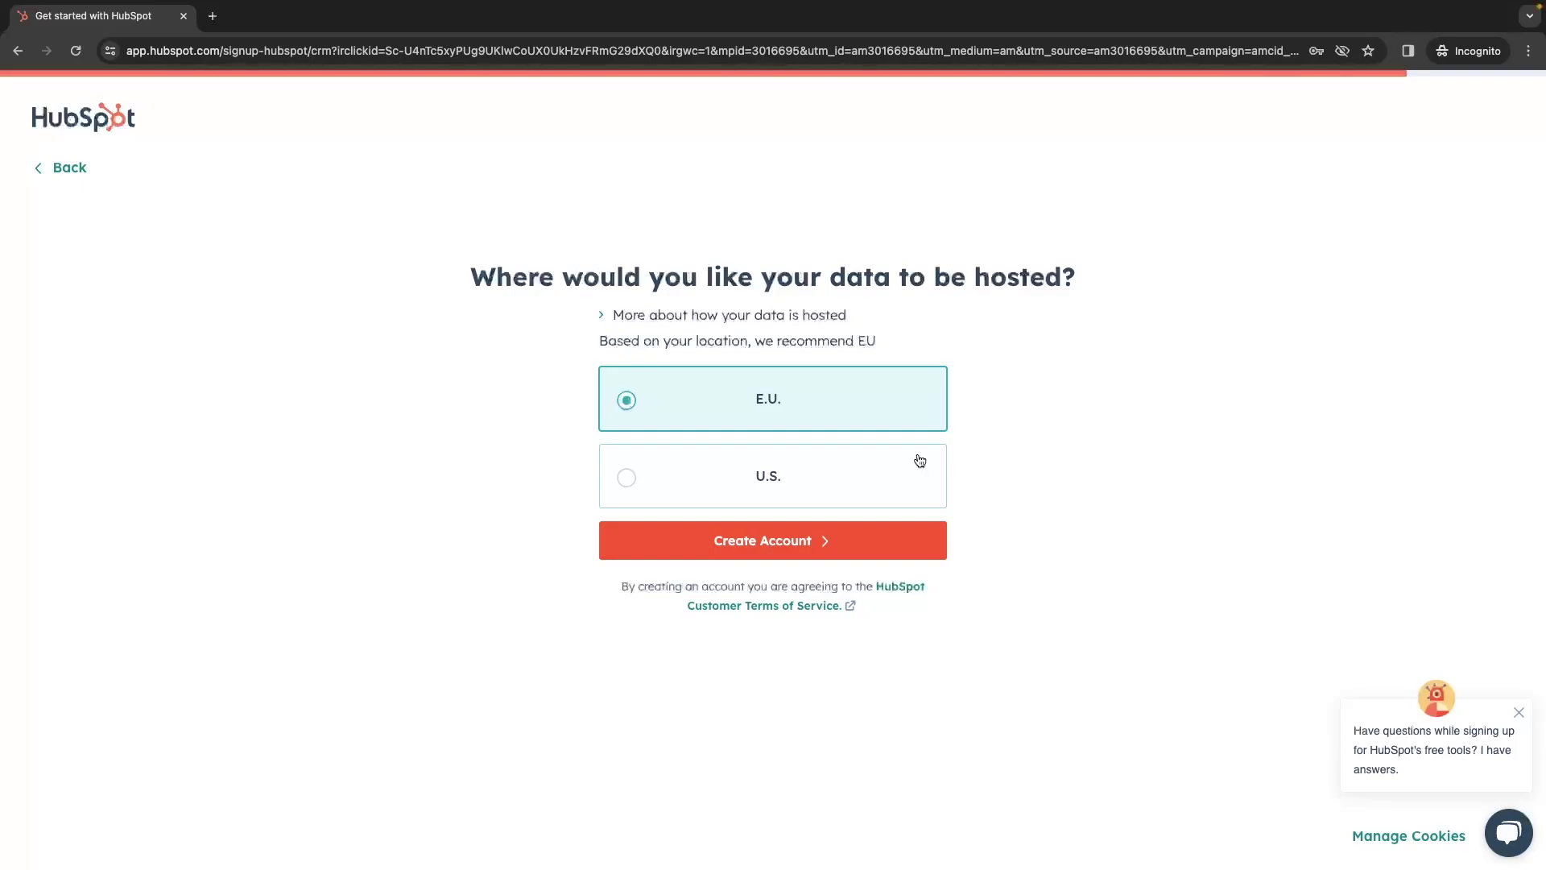
- Choose E.U. data hosting and create the account
left_click(852, 476)
left_click(819, 407)
left_click(760, 541)
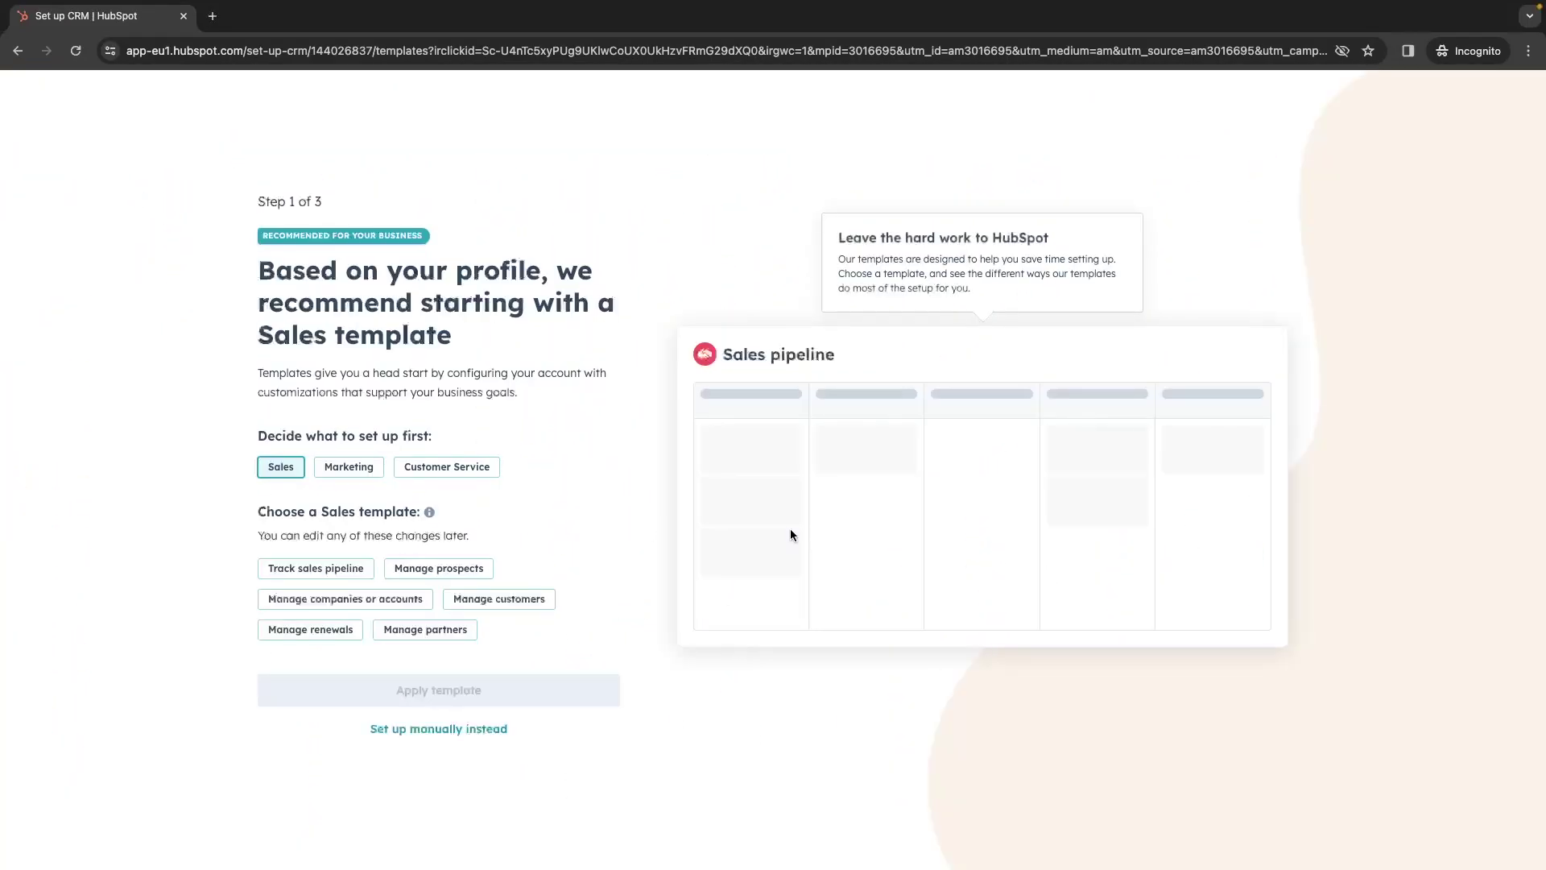
- Skip the template, use sample contacts, and postpone inviting teammates
left_click(406, 729)
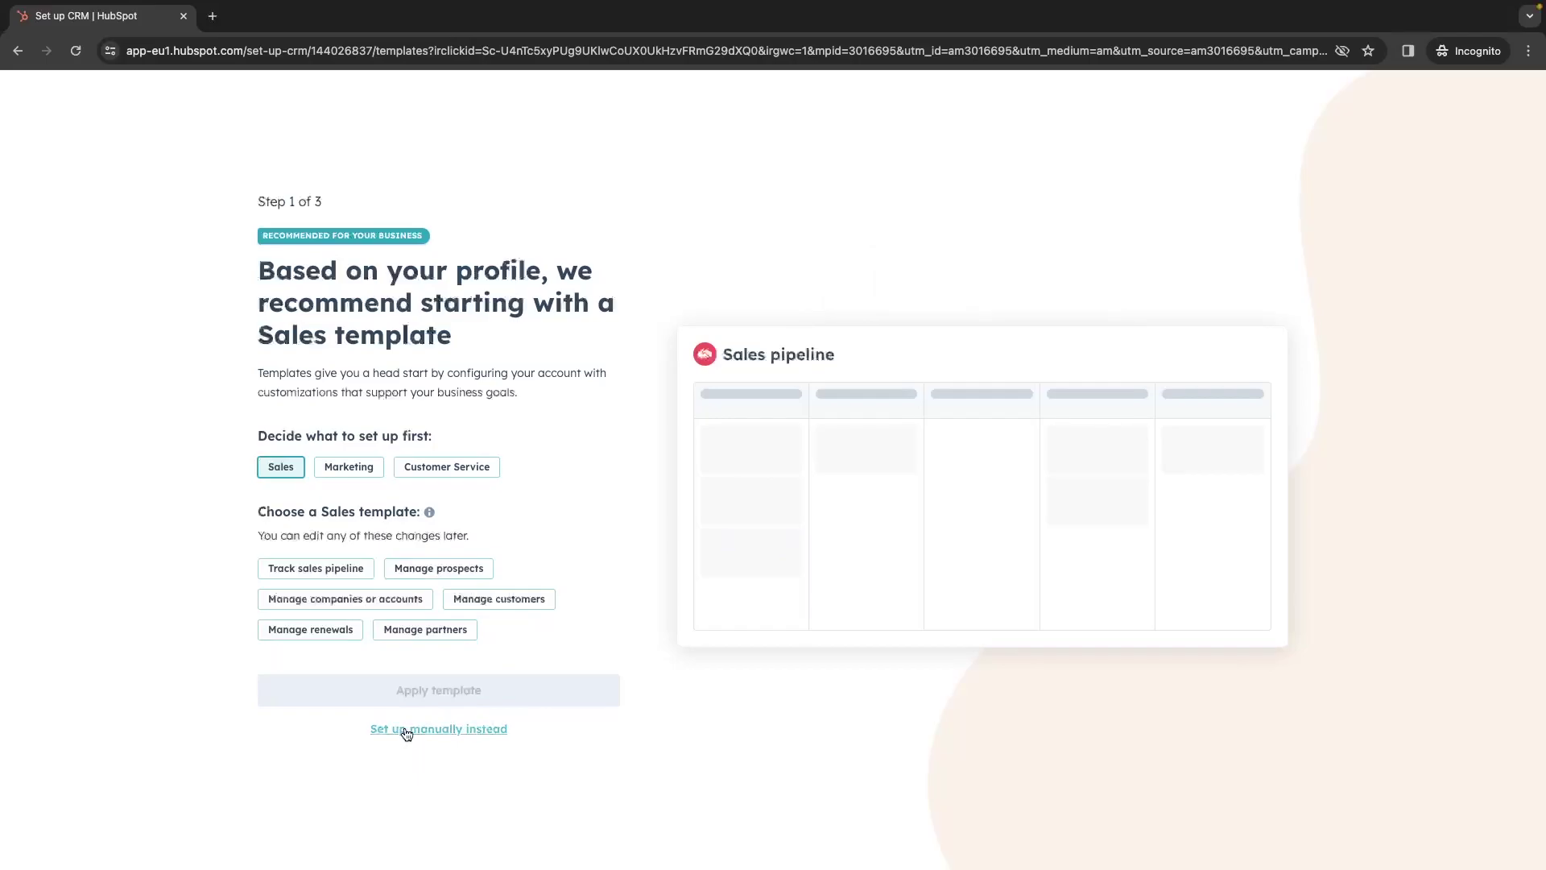
left_click(431, 697)
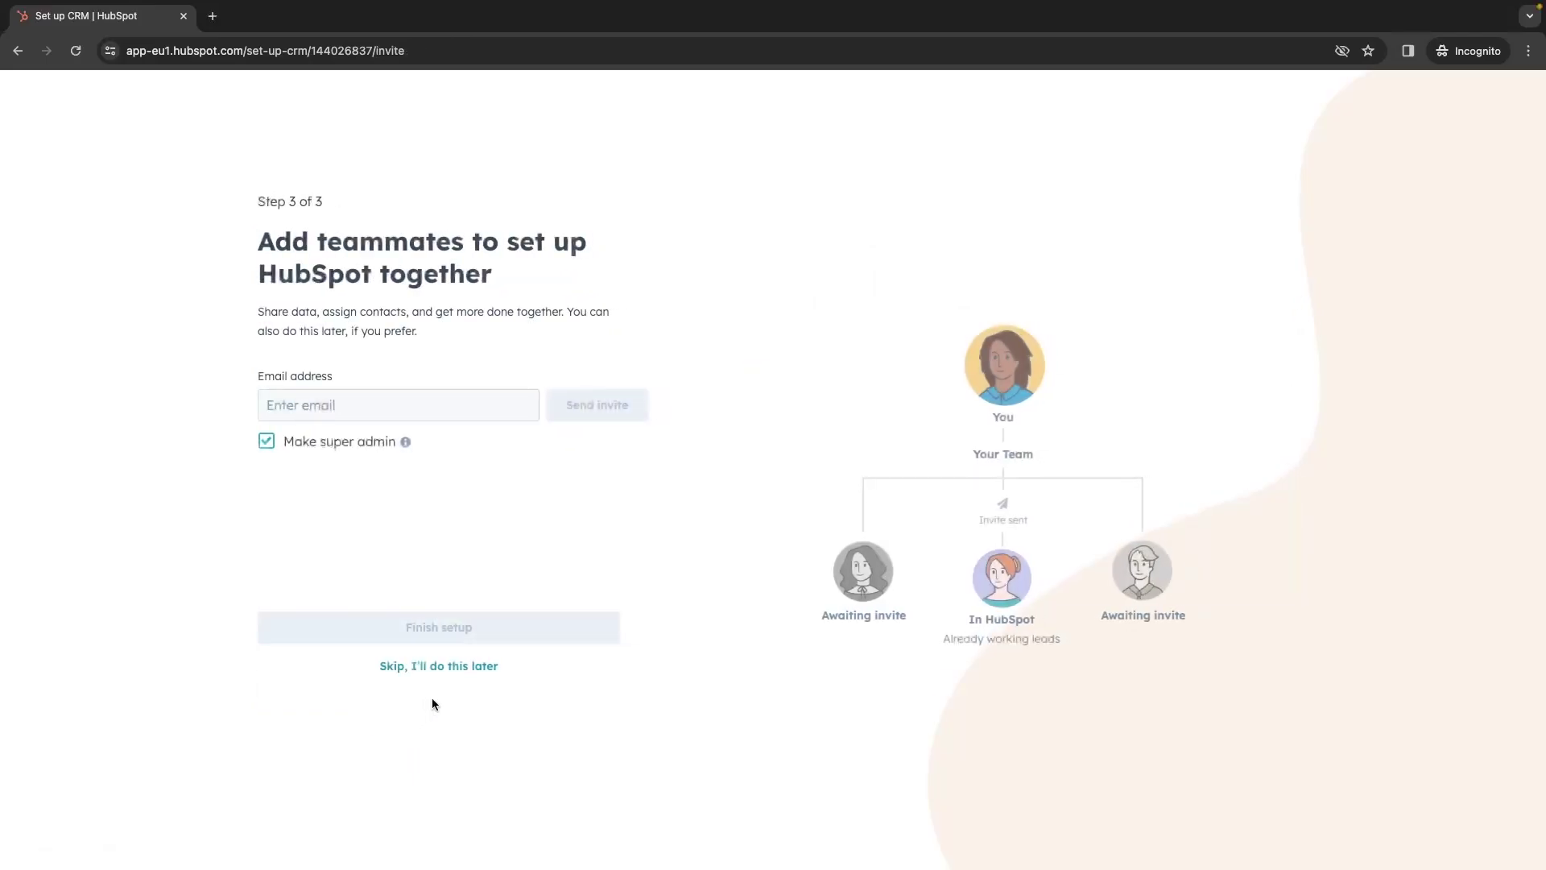
left_click(435, 667)
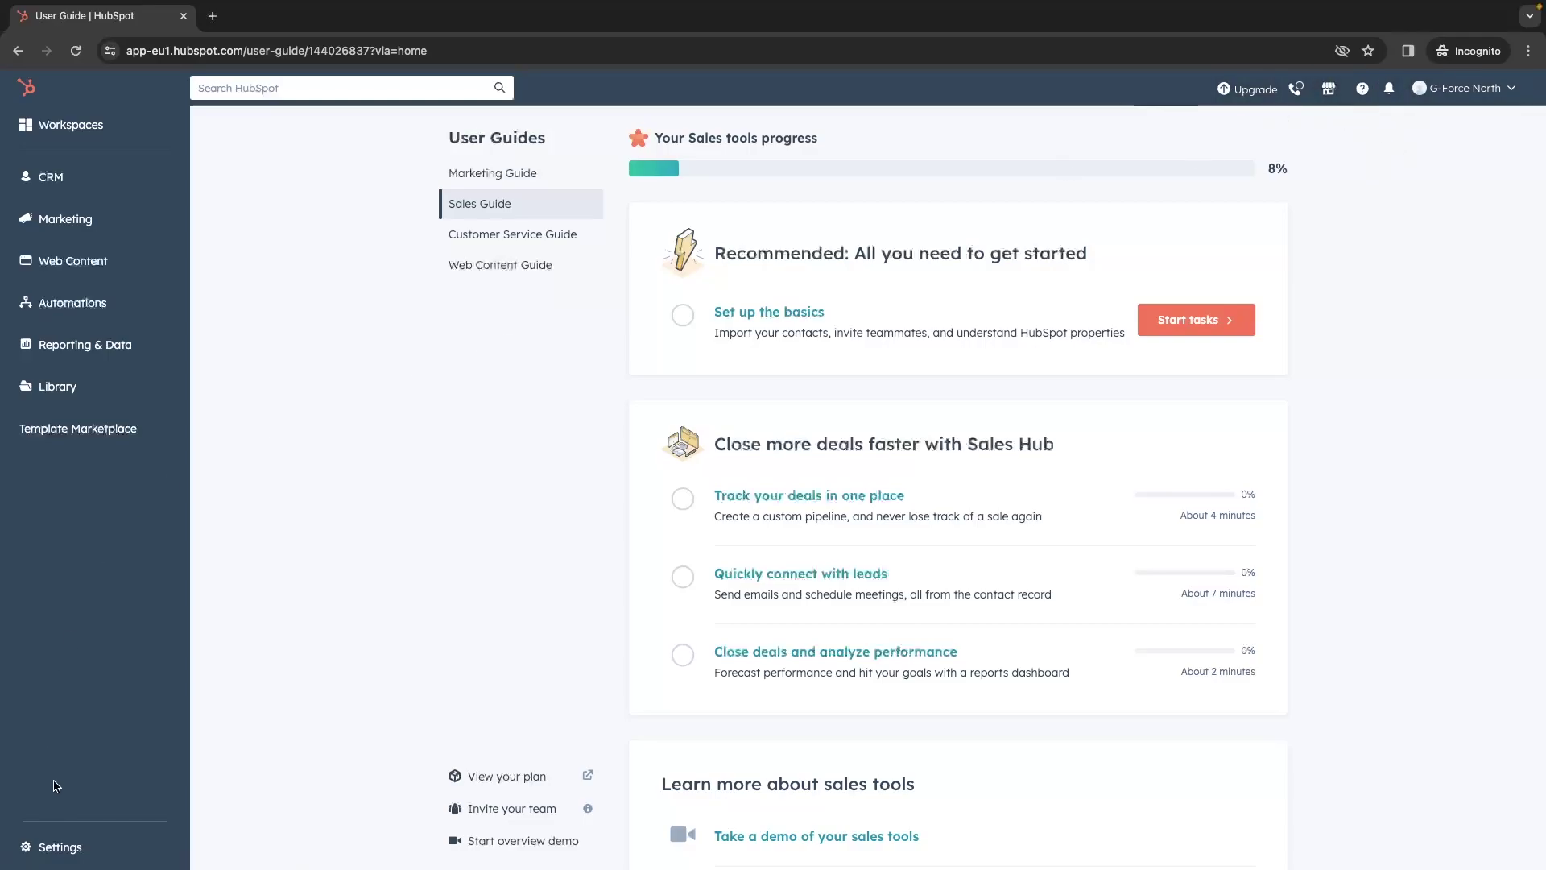
- Upload the headshot PNG as the profile image, zoomed fully out in the crop, and save
left_click(58, 847)
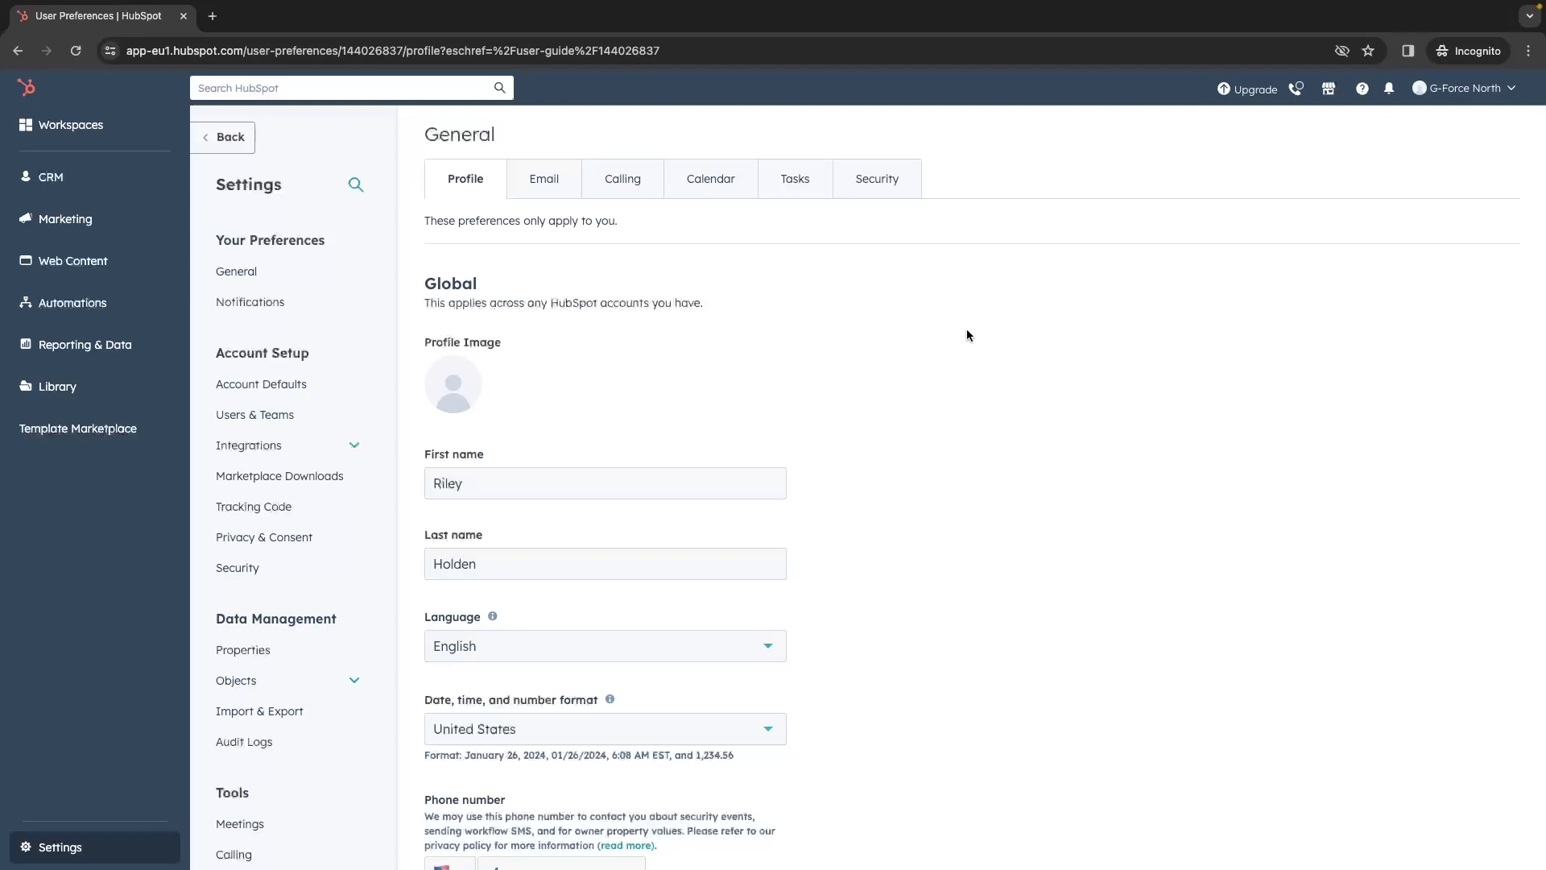
left_click(454, 390)
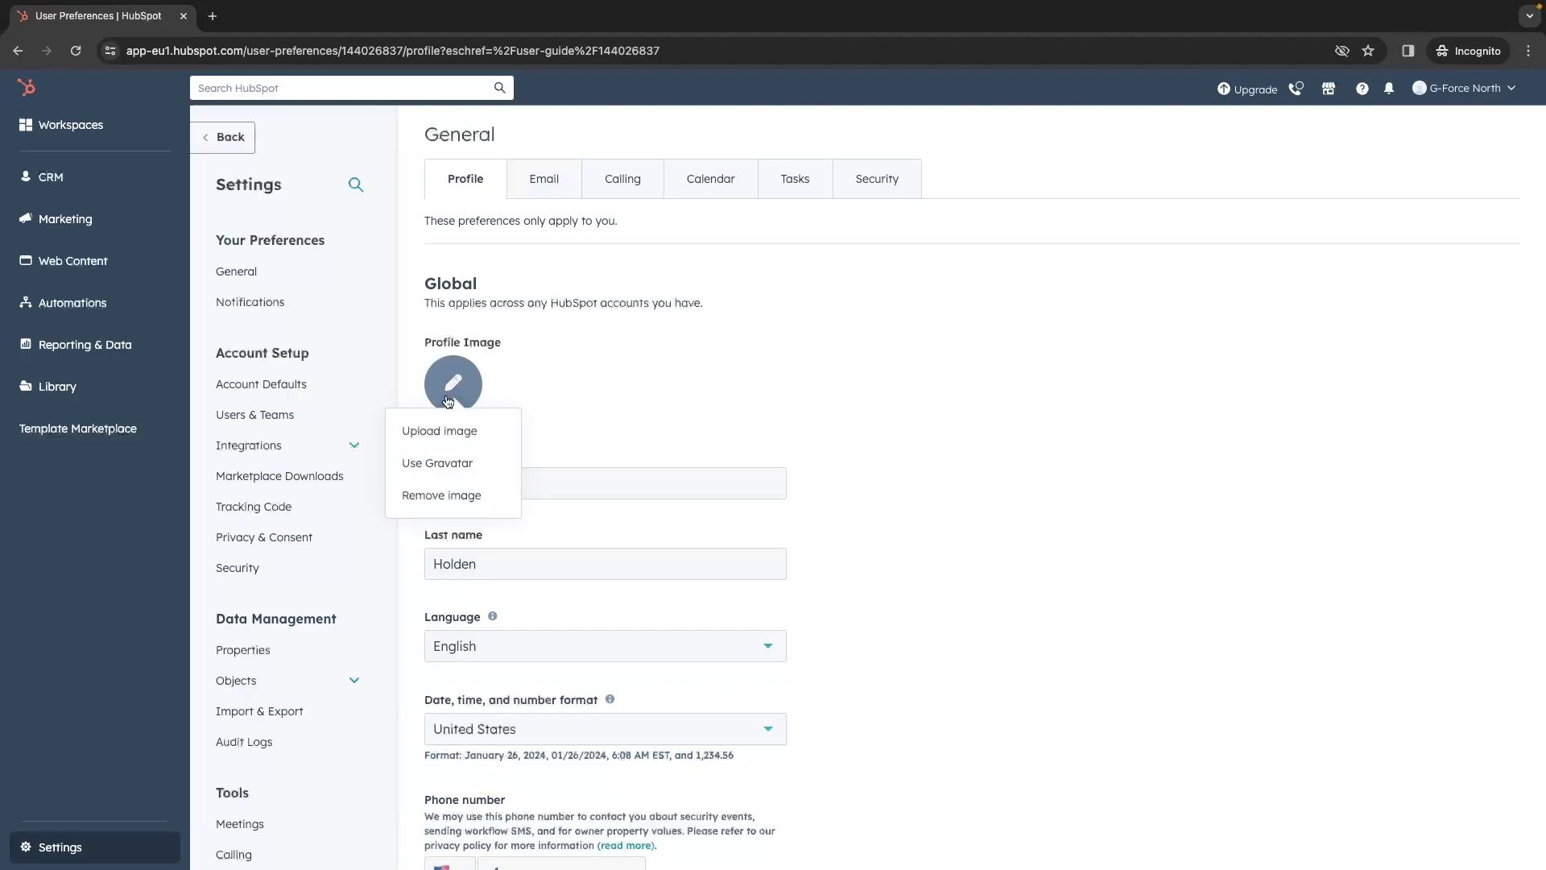
left_click(436, 438)
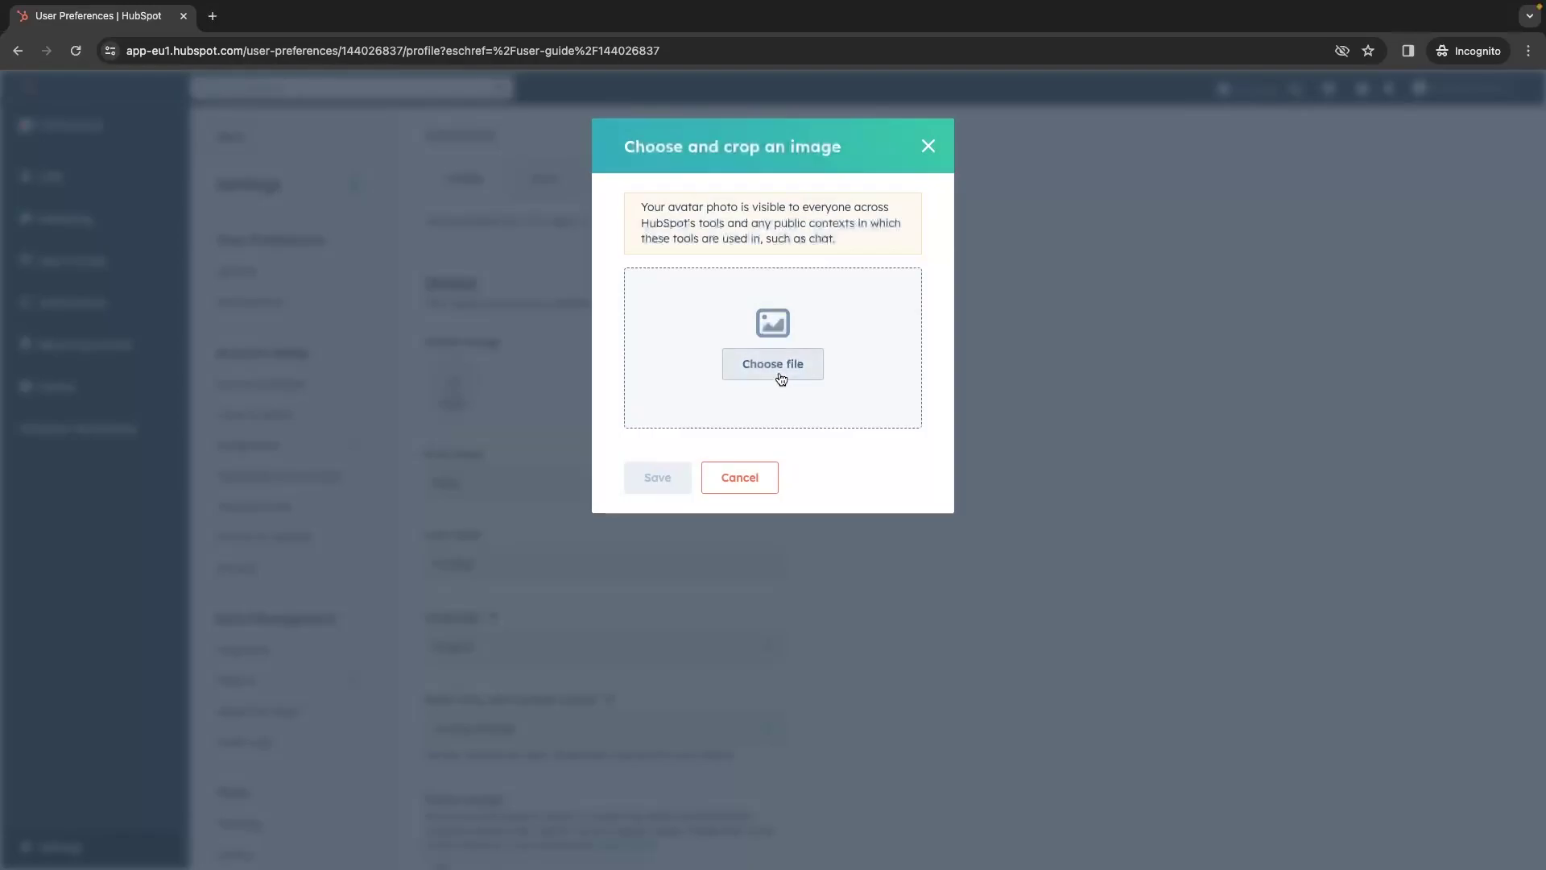
left_click(781, 378)
left_click(781, 374)
left_click(805, 341)
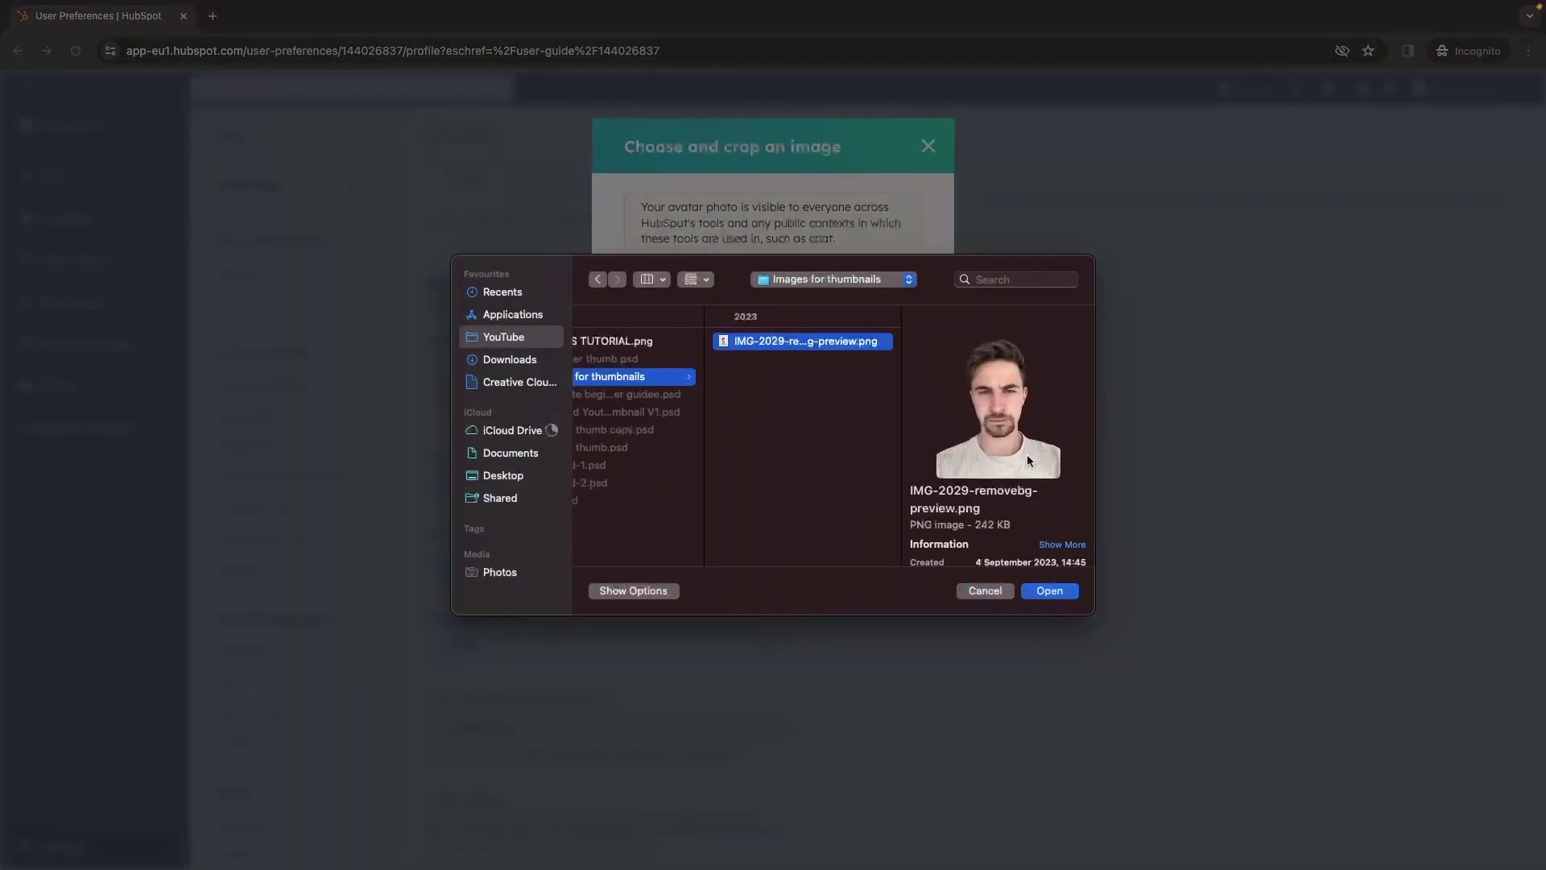
left_click(1044, 593)
left_click_drag(750, 587, 673, 588)
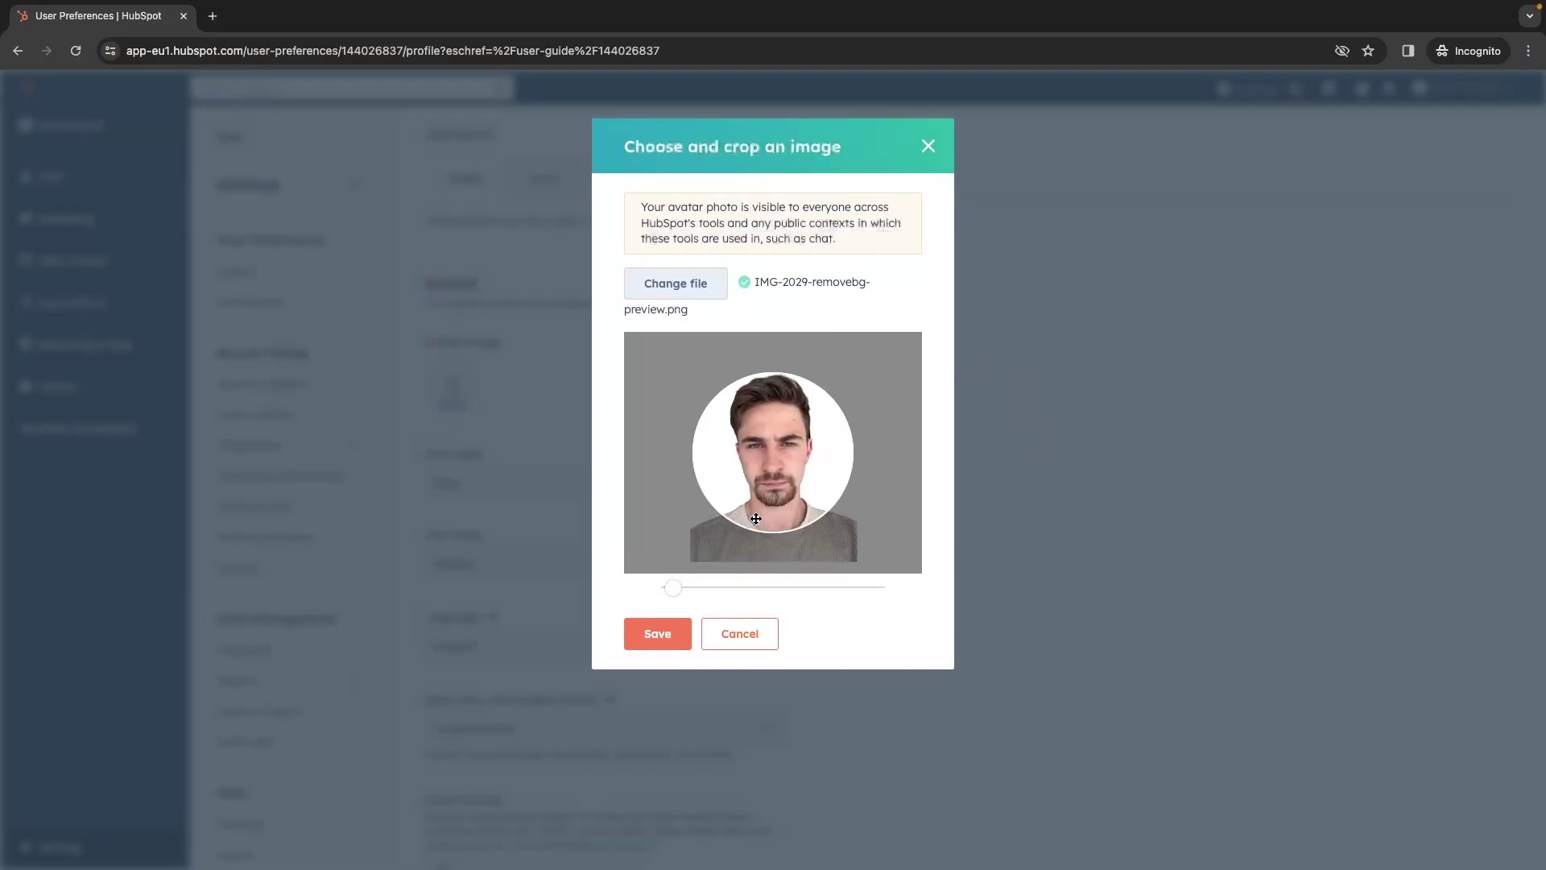
left_click(657, 633)
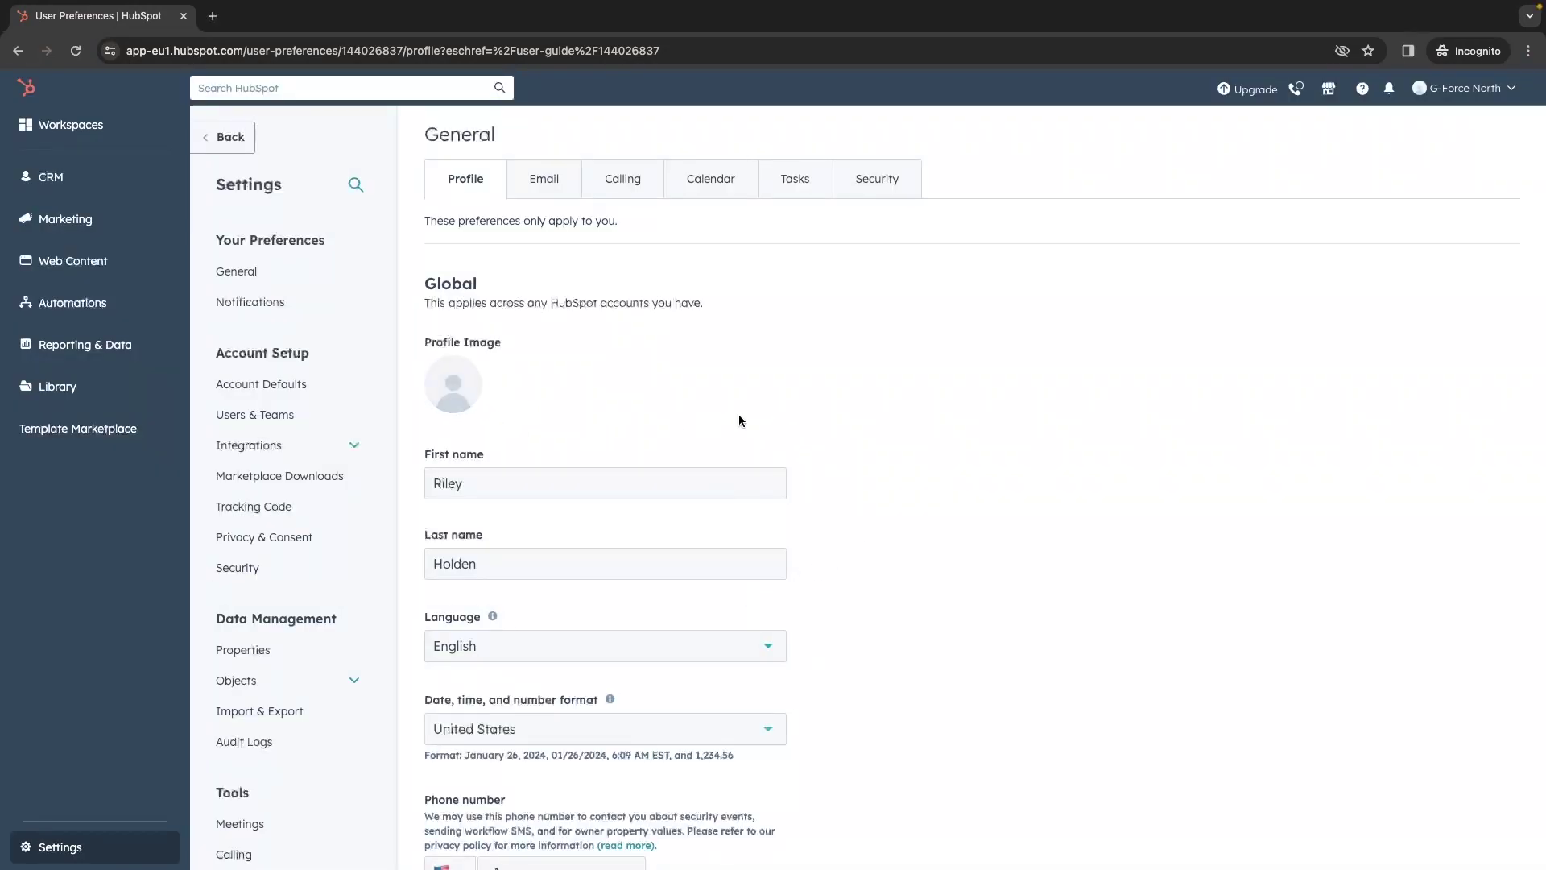
- Set the date, time and number format to United Kingdom and save
scroll(841, 449, "down", 3)
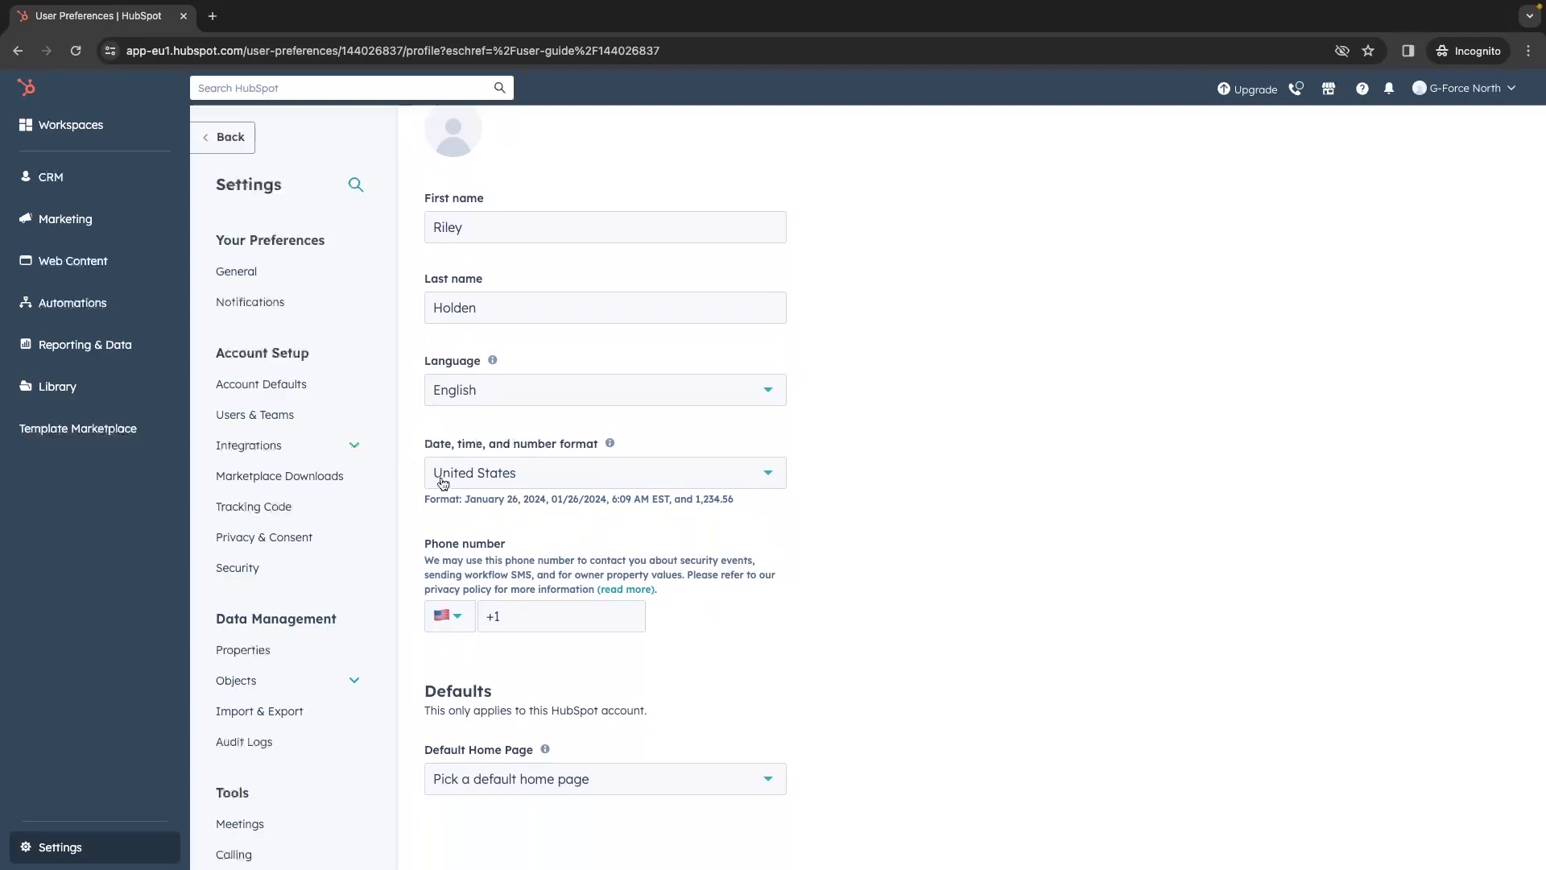
left_click(510, 475)
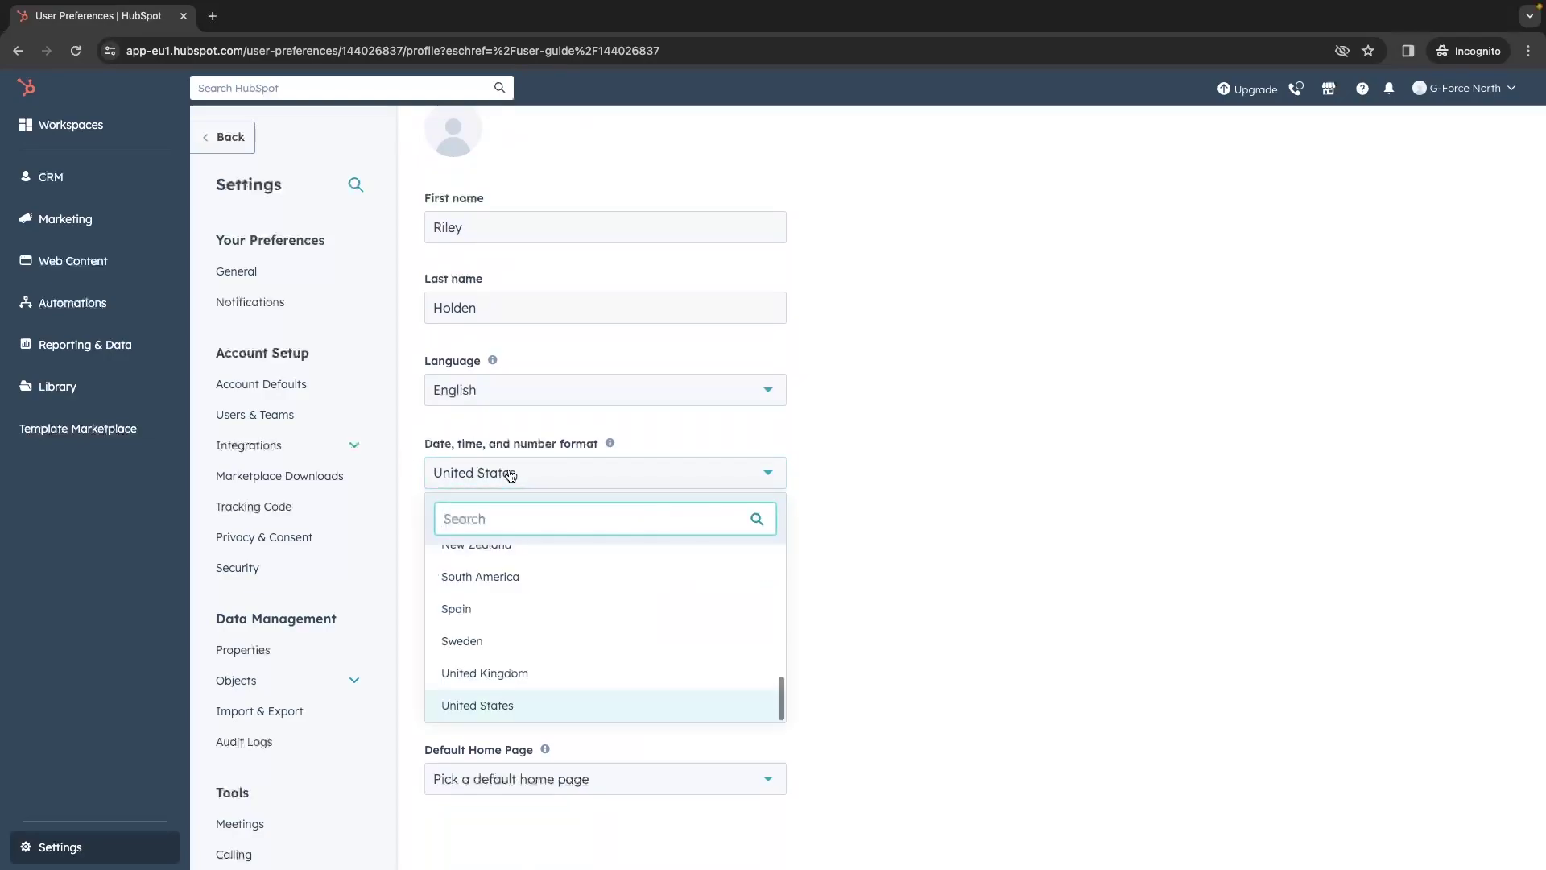
left_click(505, 673)
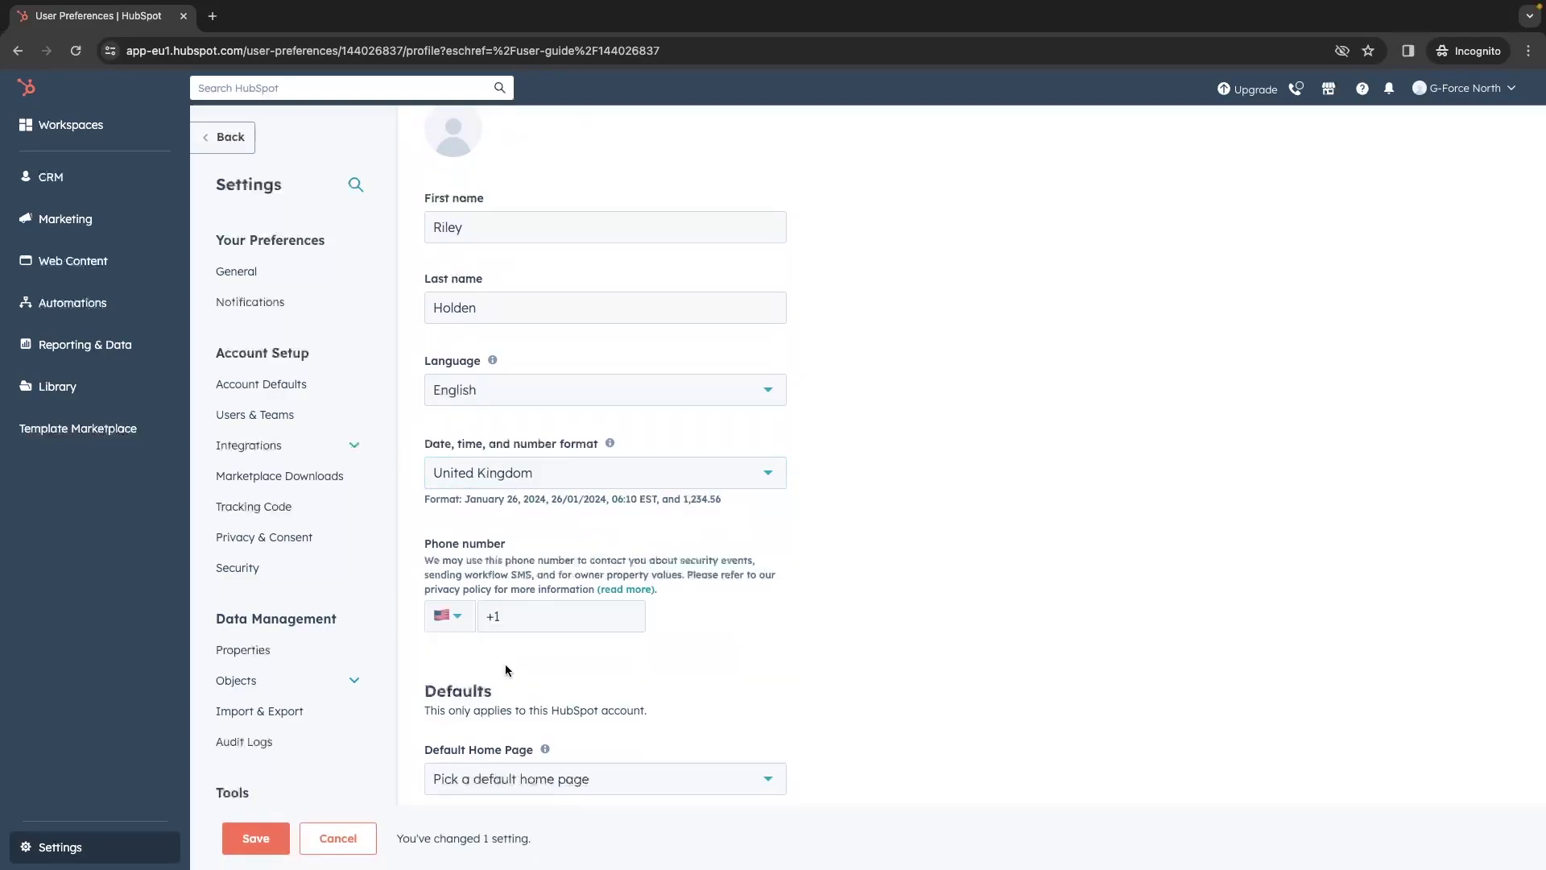
left_click(255, 837)
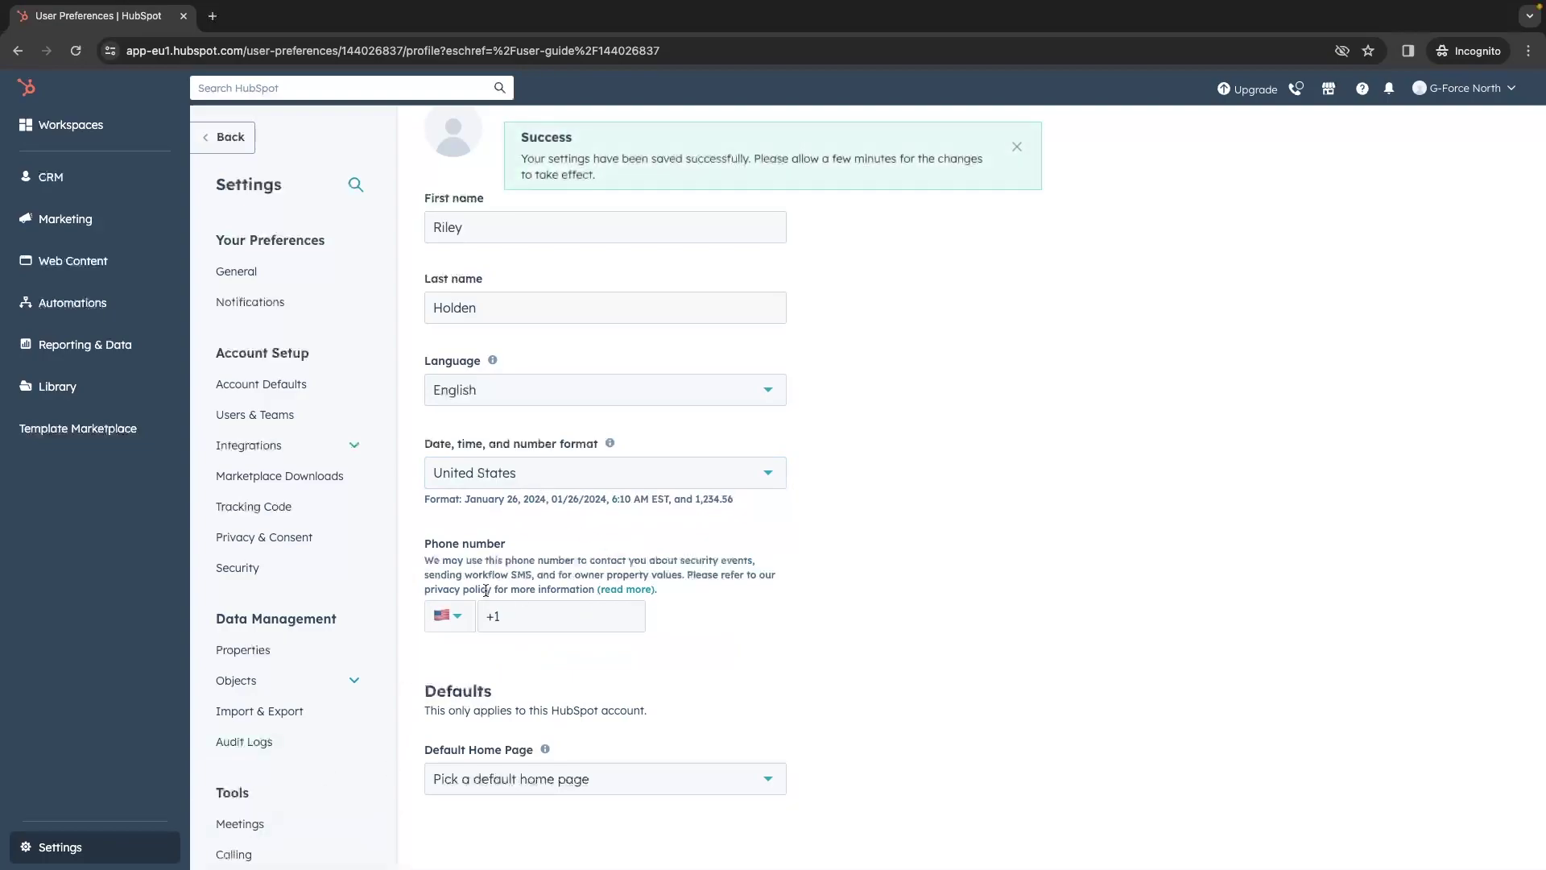
left_click_drag(467, 499, 741, 504)
left_click(666, 525)
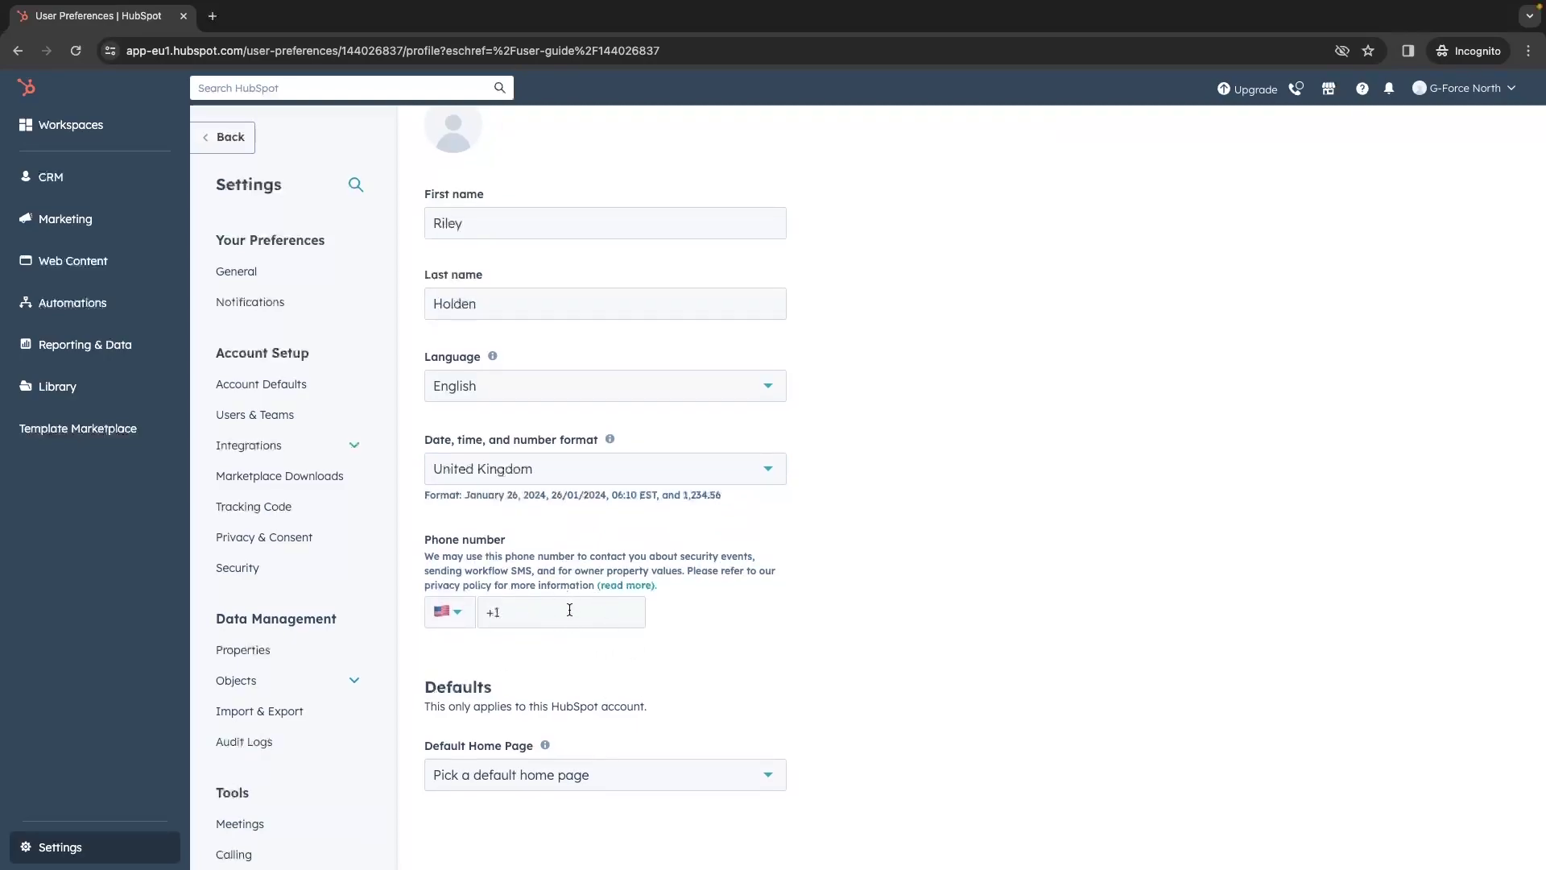
- Set the phone country code to United Kingdom +44 and return home
left_click(467, 619)
left_click(504, 700)
left_click(27, 87)
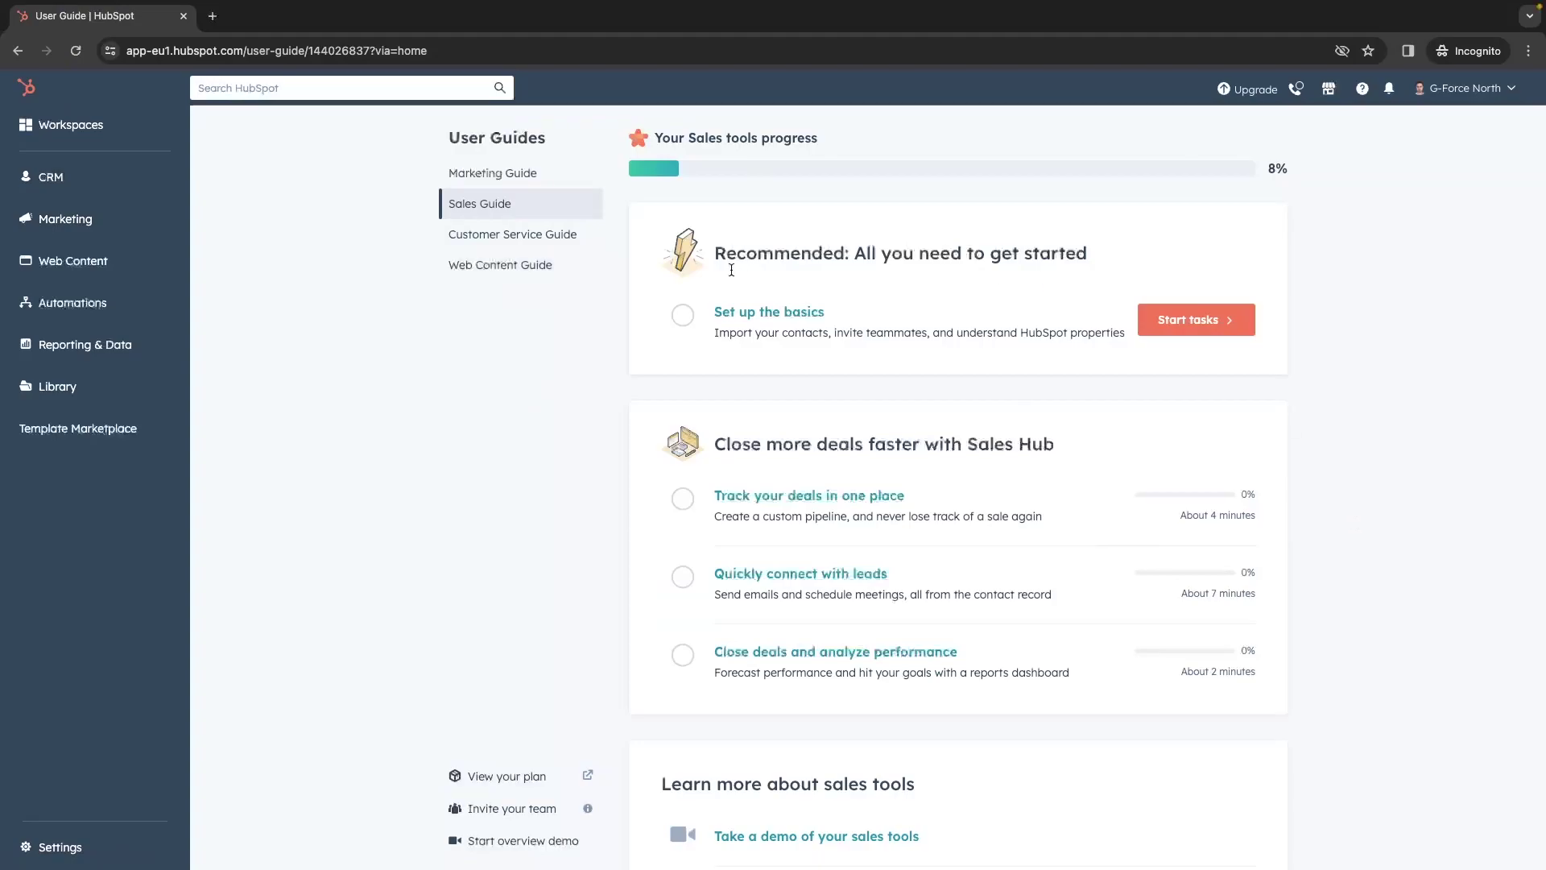
- Turn off the user guide and confirm Ads as the default homepage
scroll(1032, 586, "down", 3)
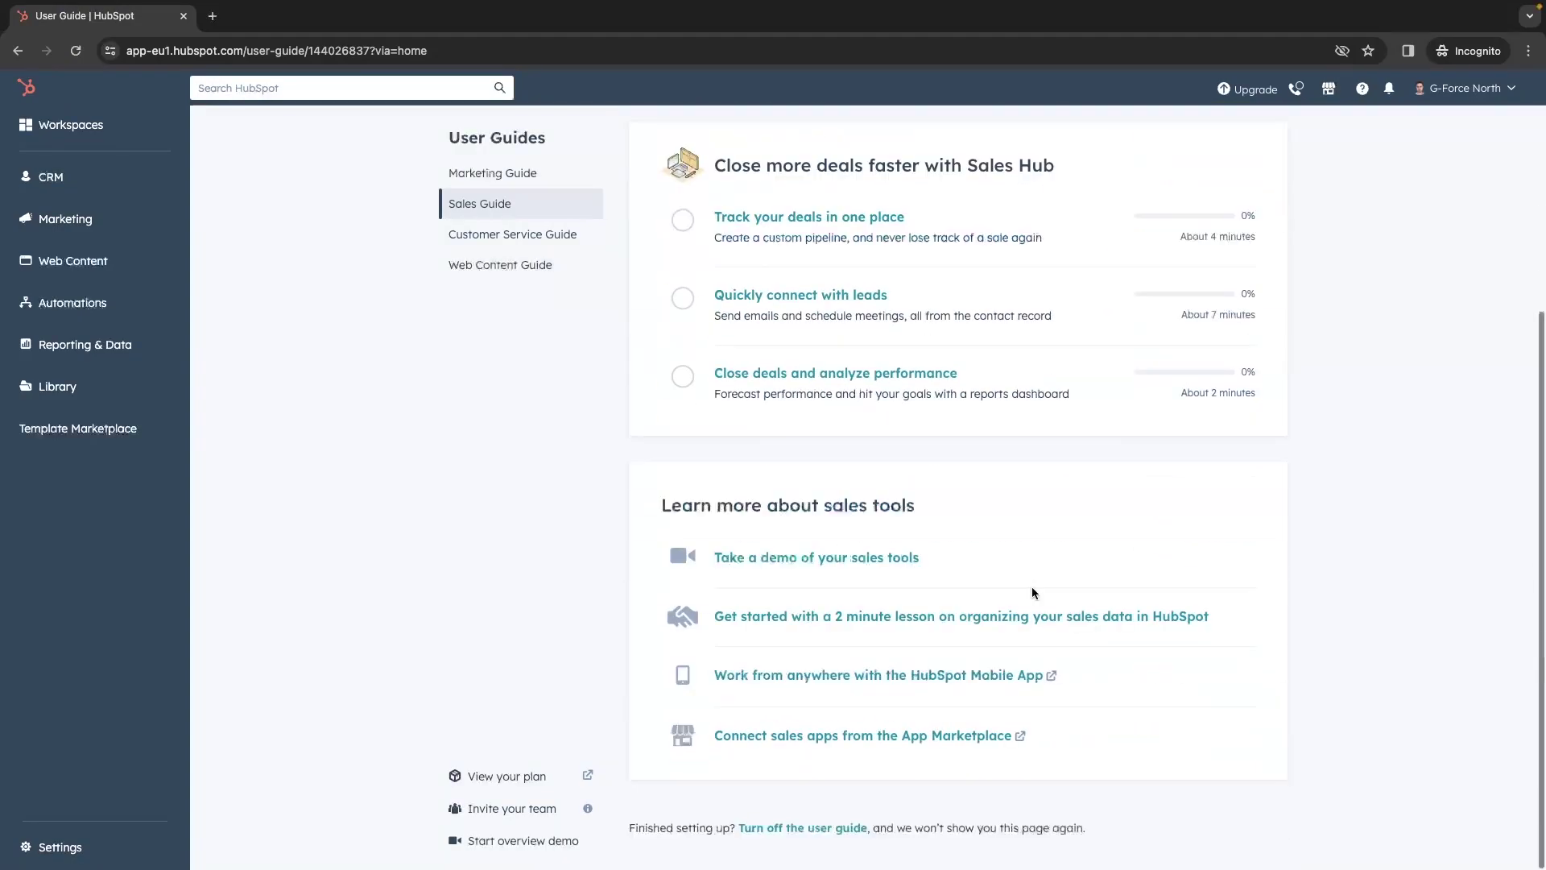
left_click(800, 828)
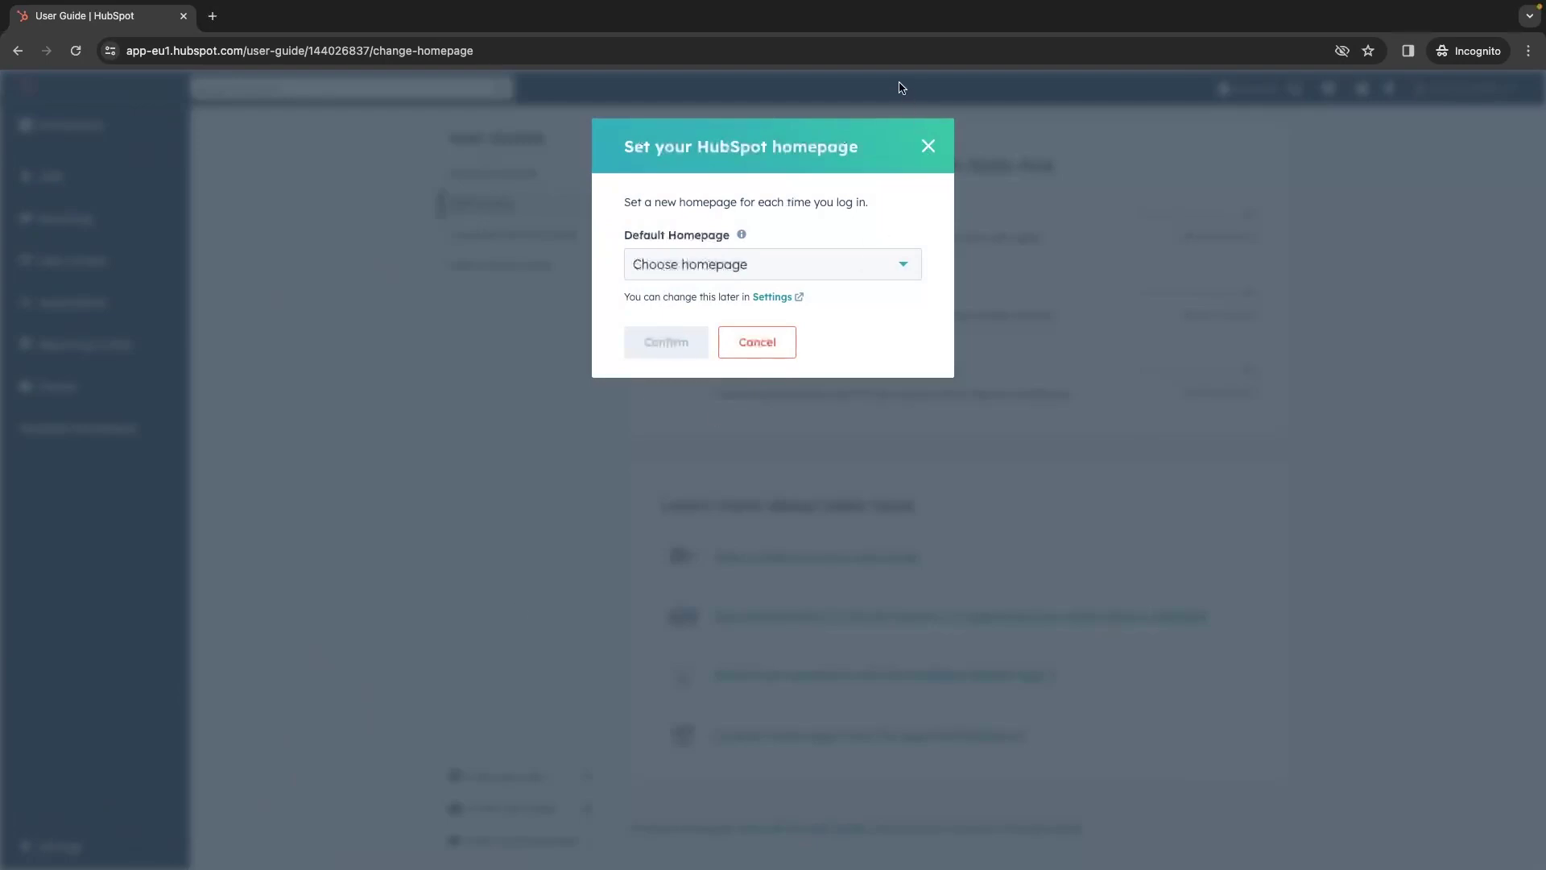
left_click(928, 146)
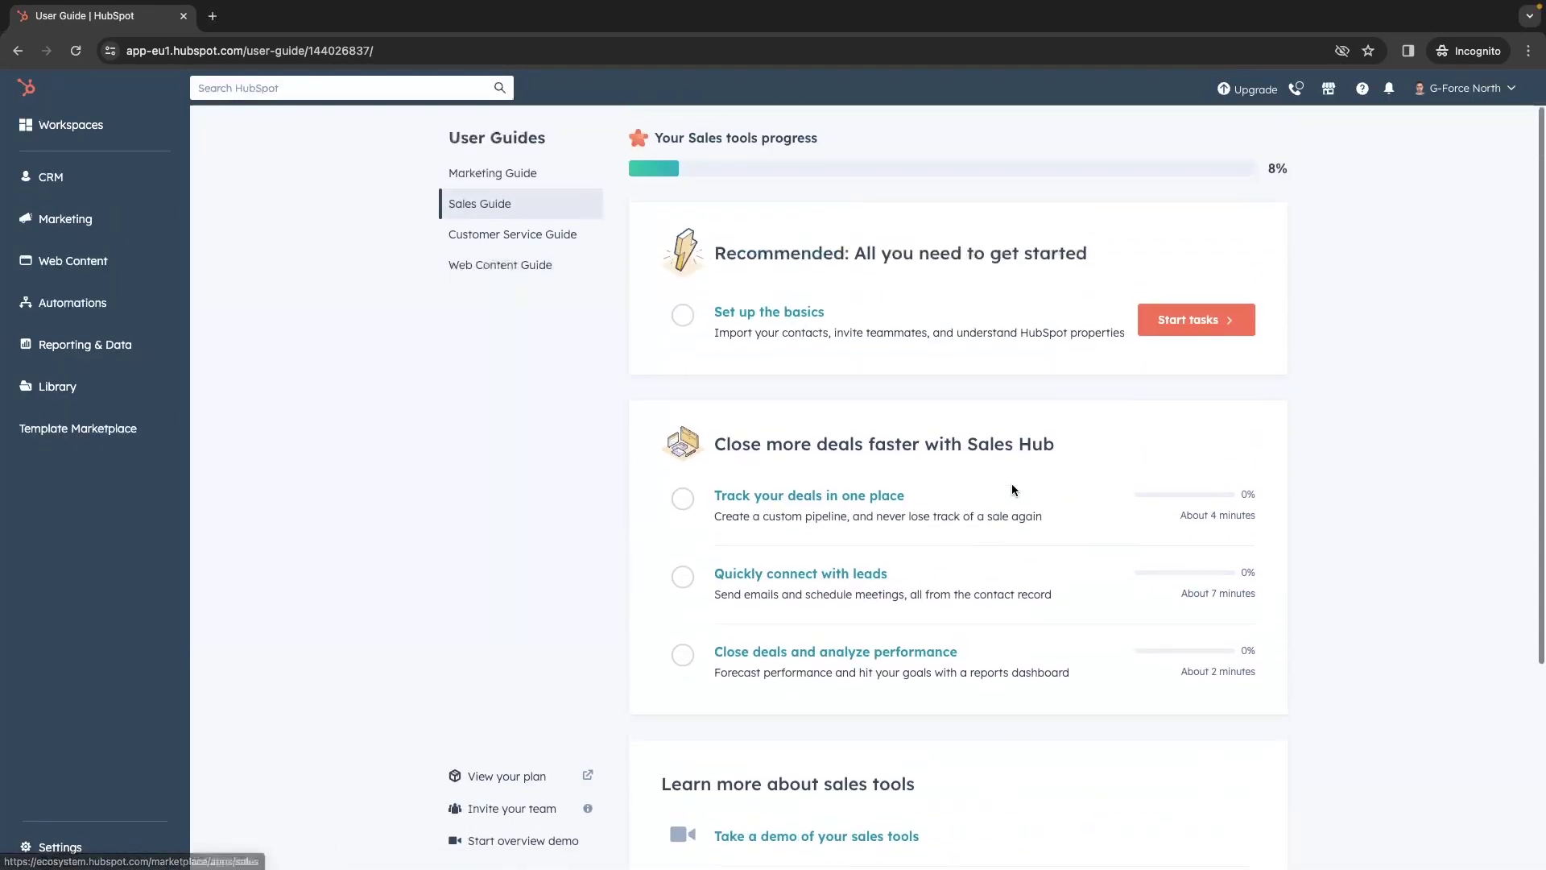
scroll(976, 588, "down", 3)
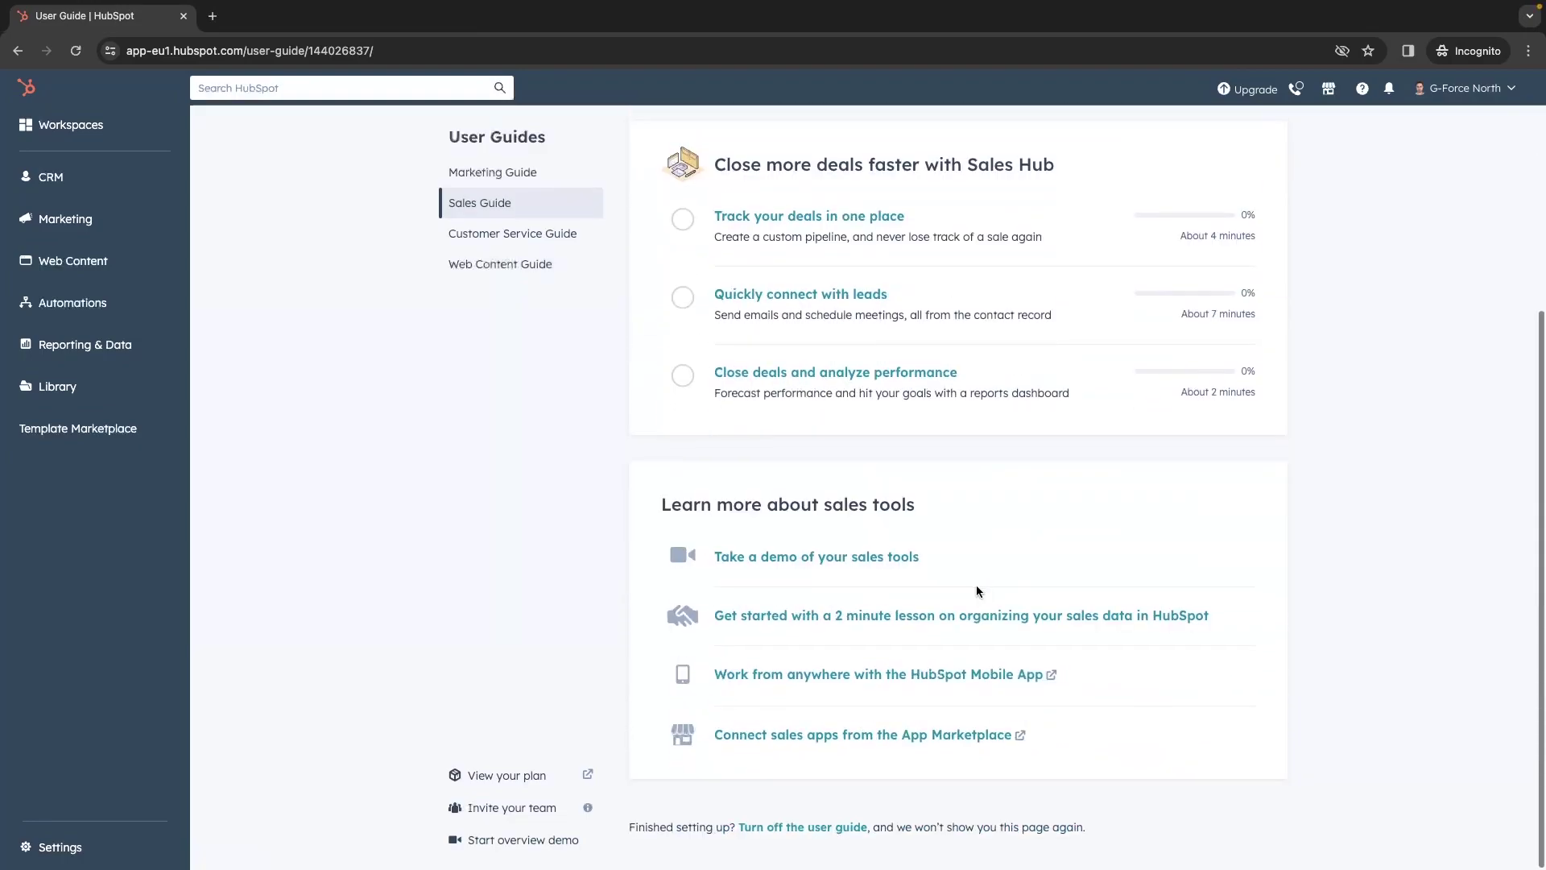
left_click(813, 831)
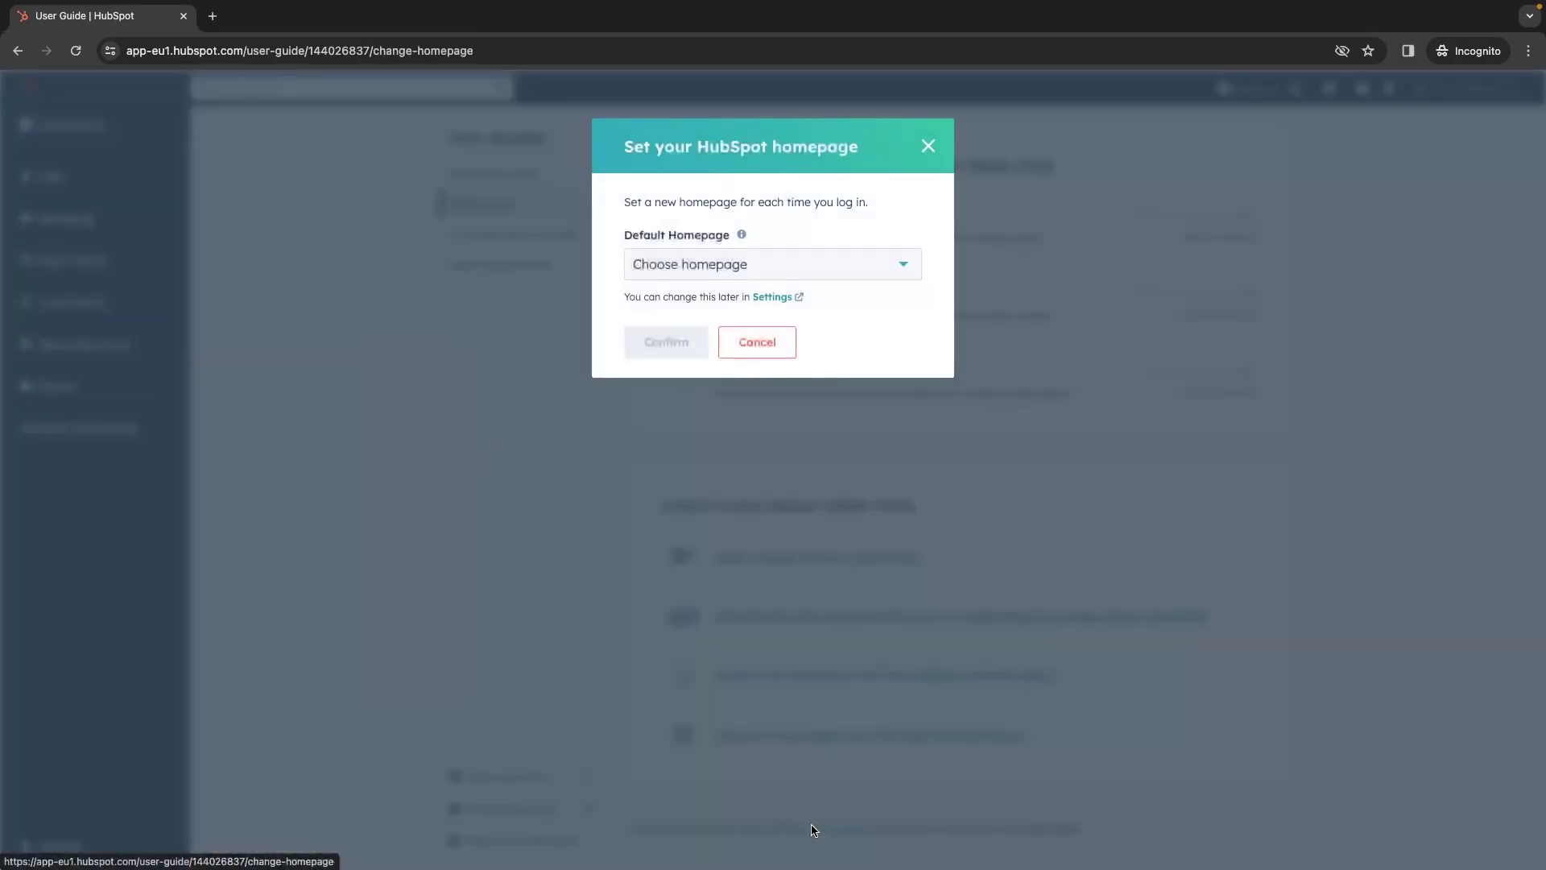
left_click(723, 276)
left_click(665, 359)
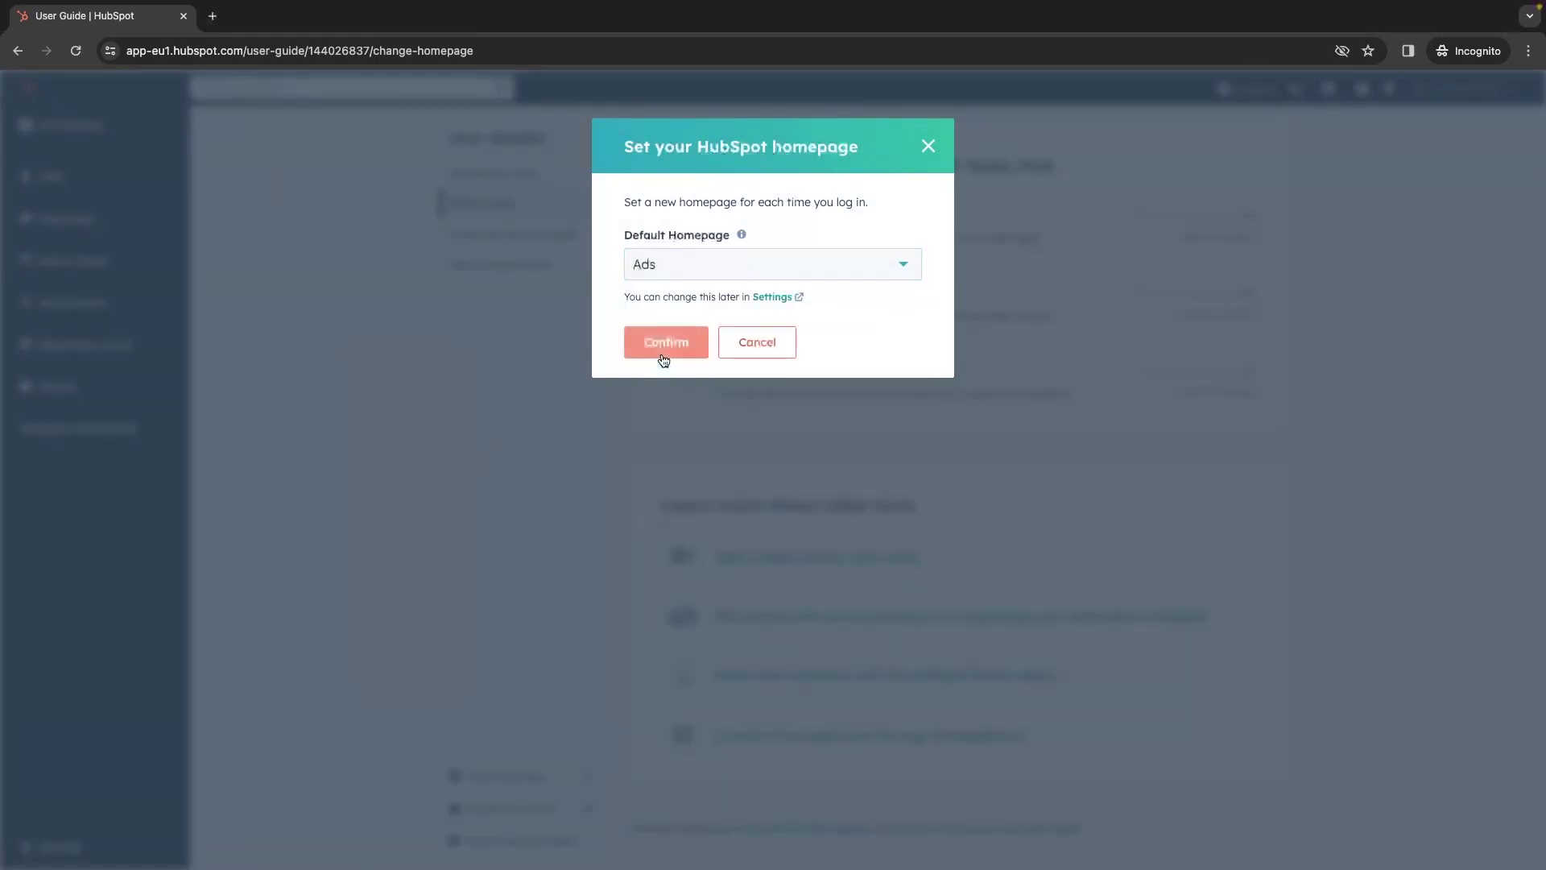
left_click(664, 359)
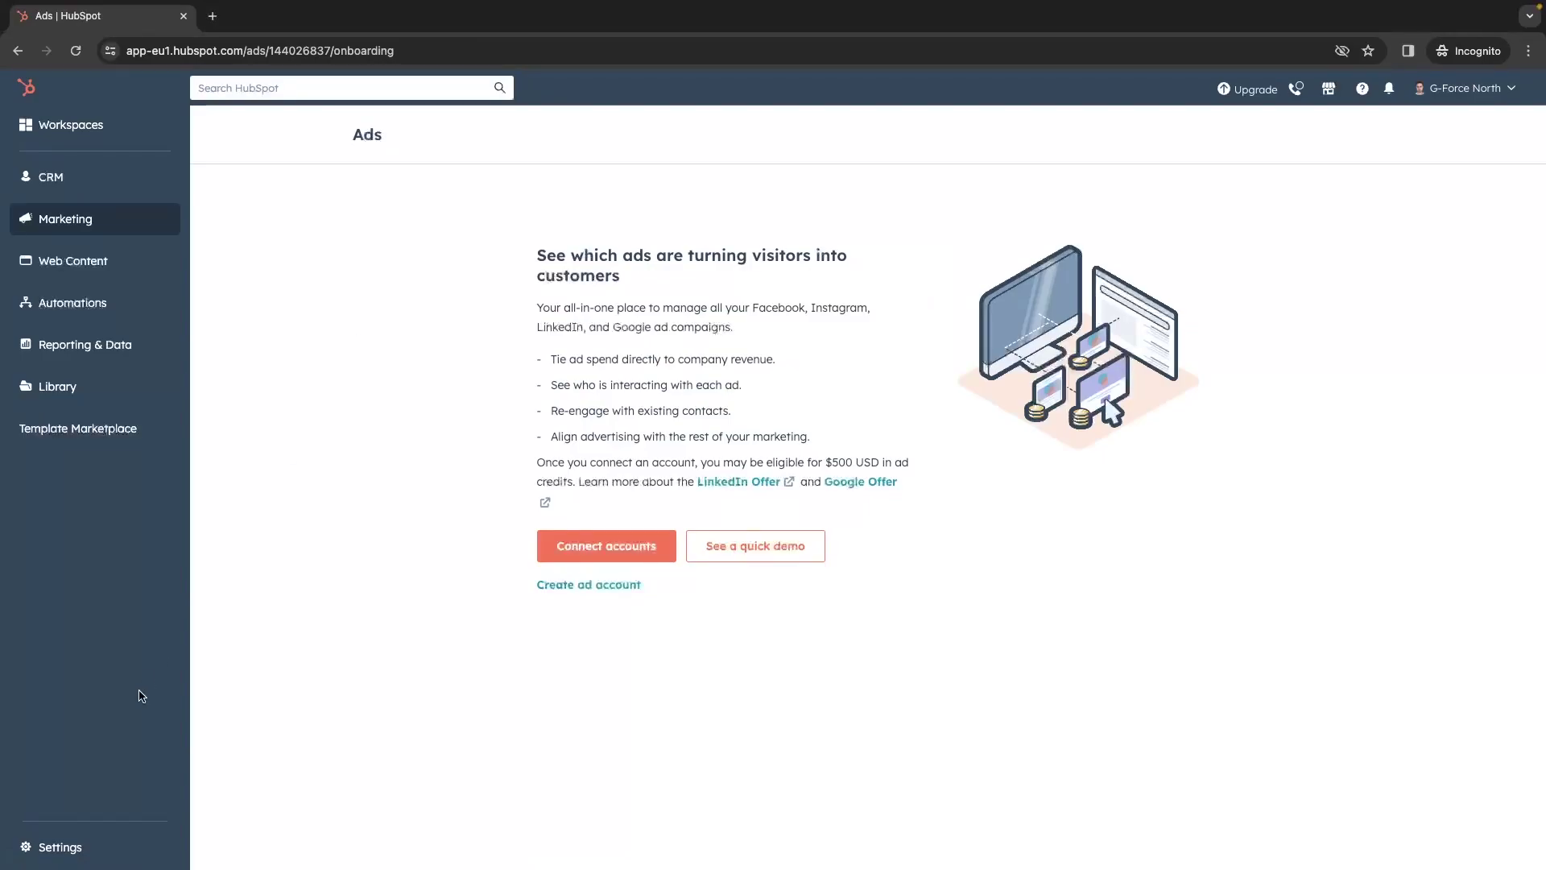
- In Settings > General, change Default Home Page to Dashboards and save
left_click(88, 847)
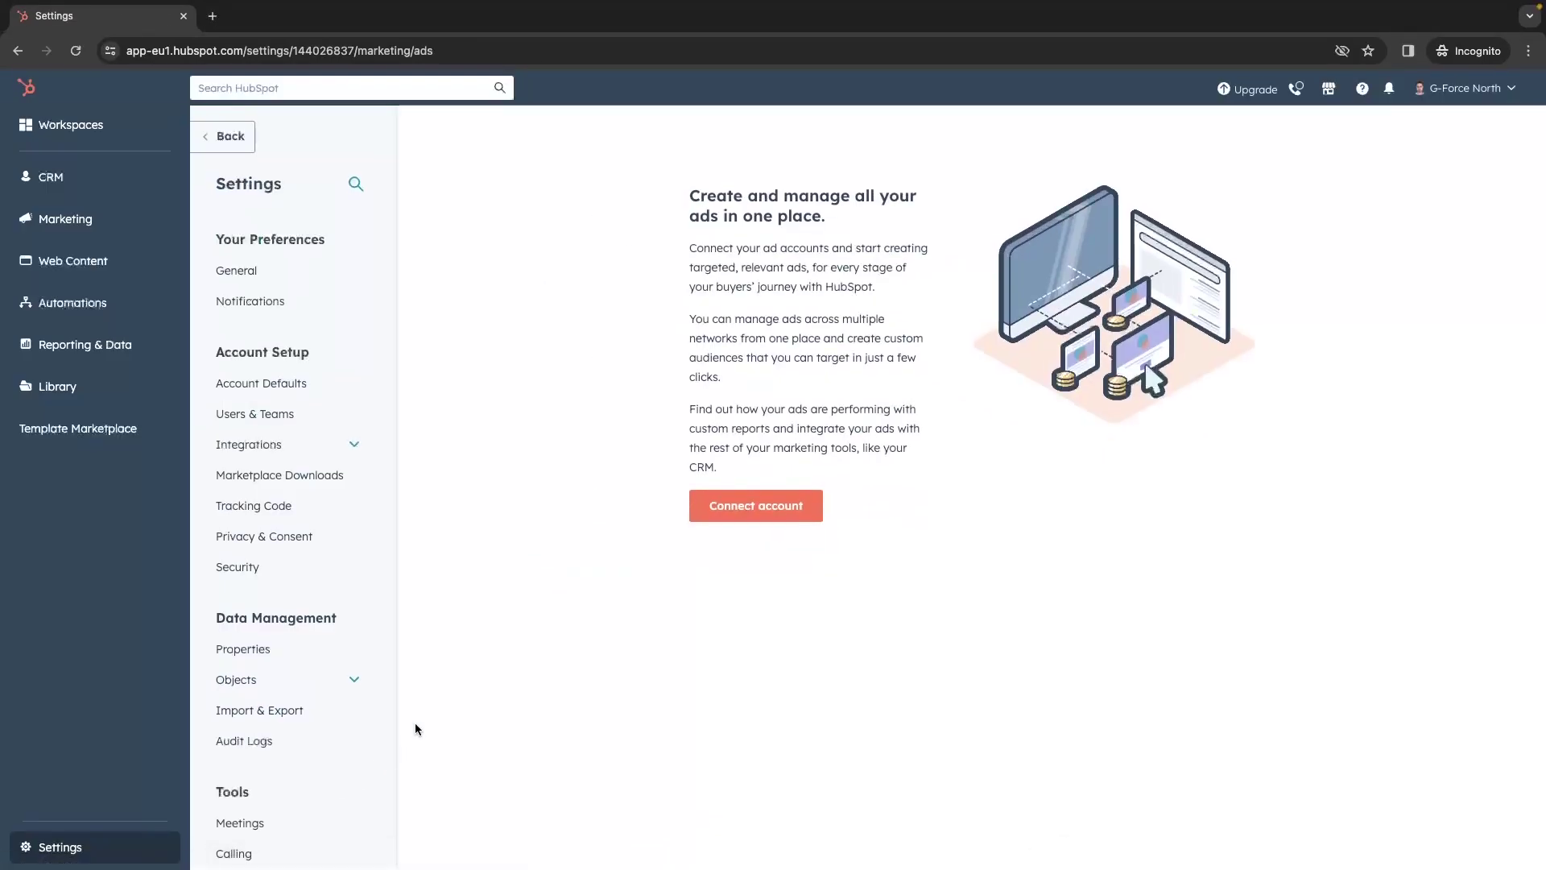
left_click(270, 278)
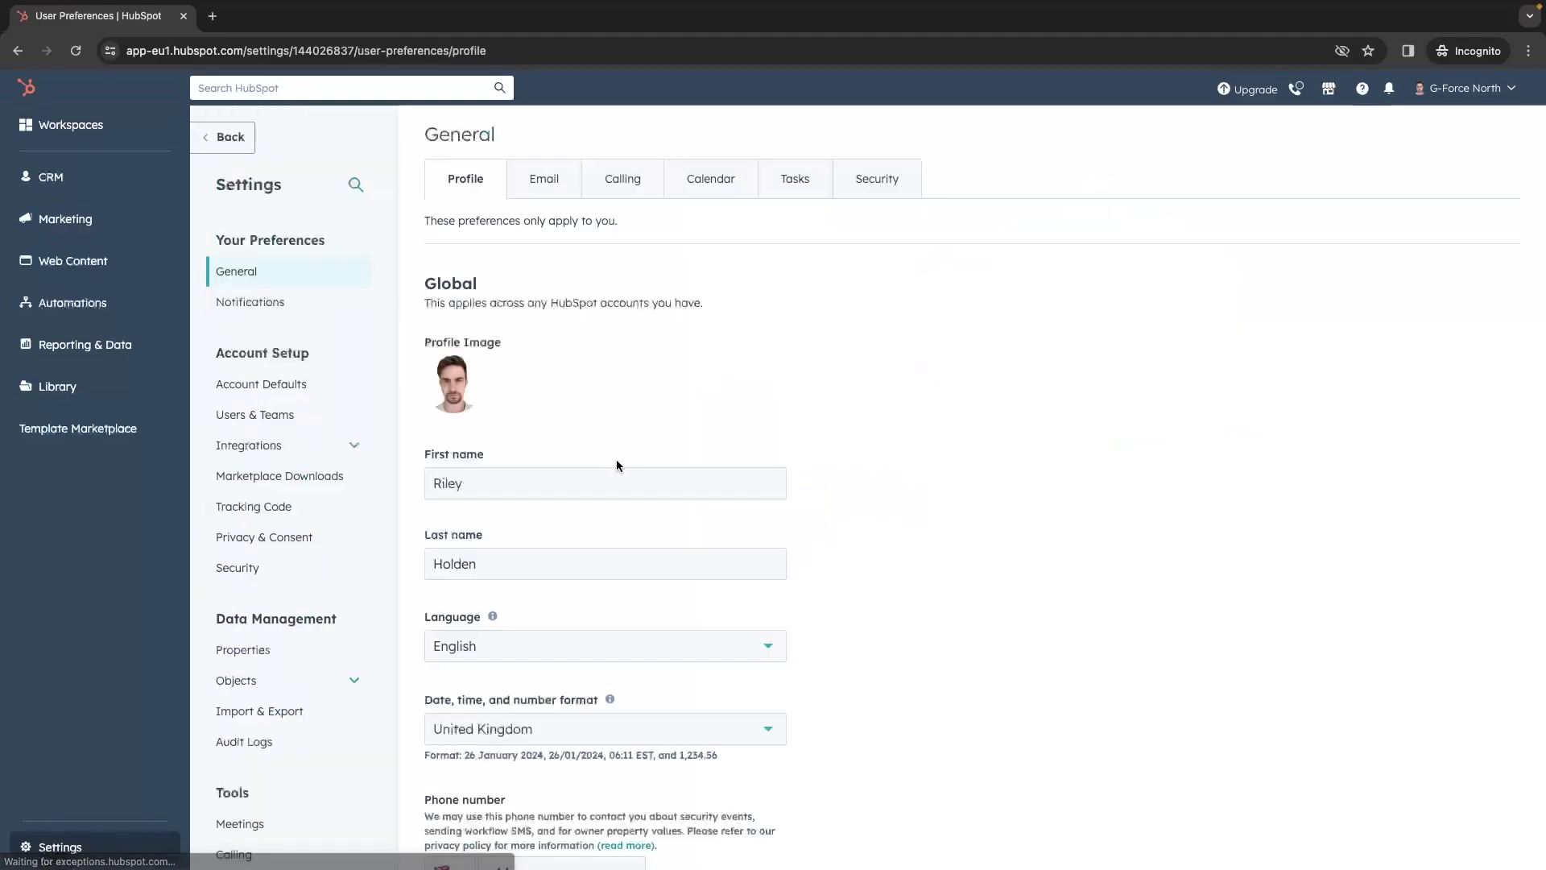
scroll(596, 564, "down", 3)
left_click(510, 787)
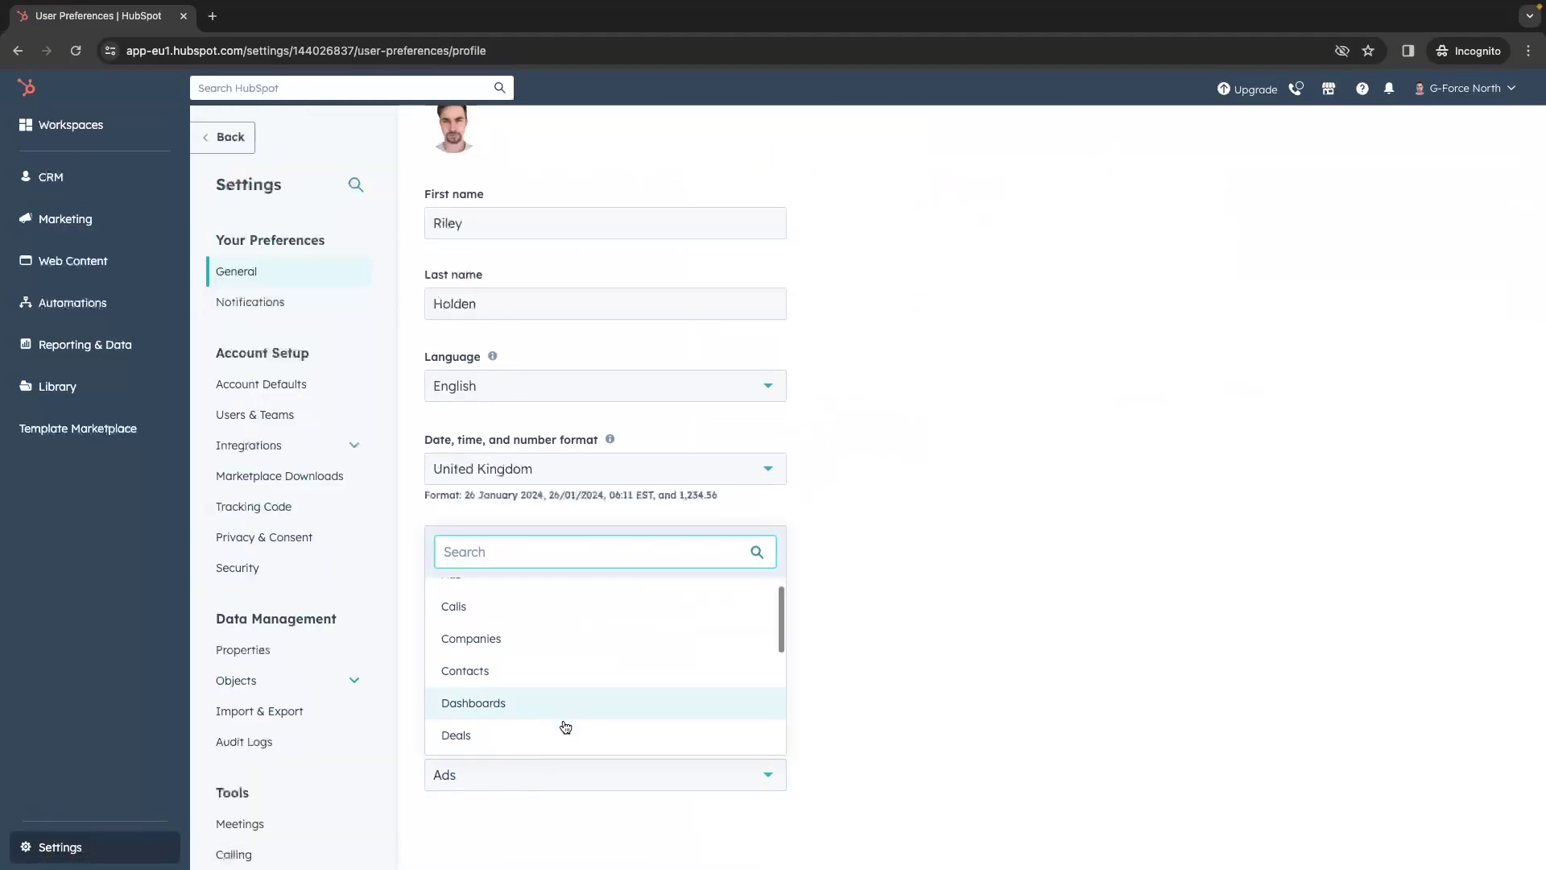
scroll(518, 628, "down", 2)
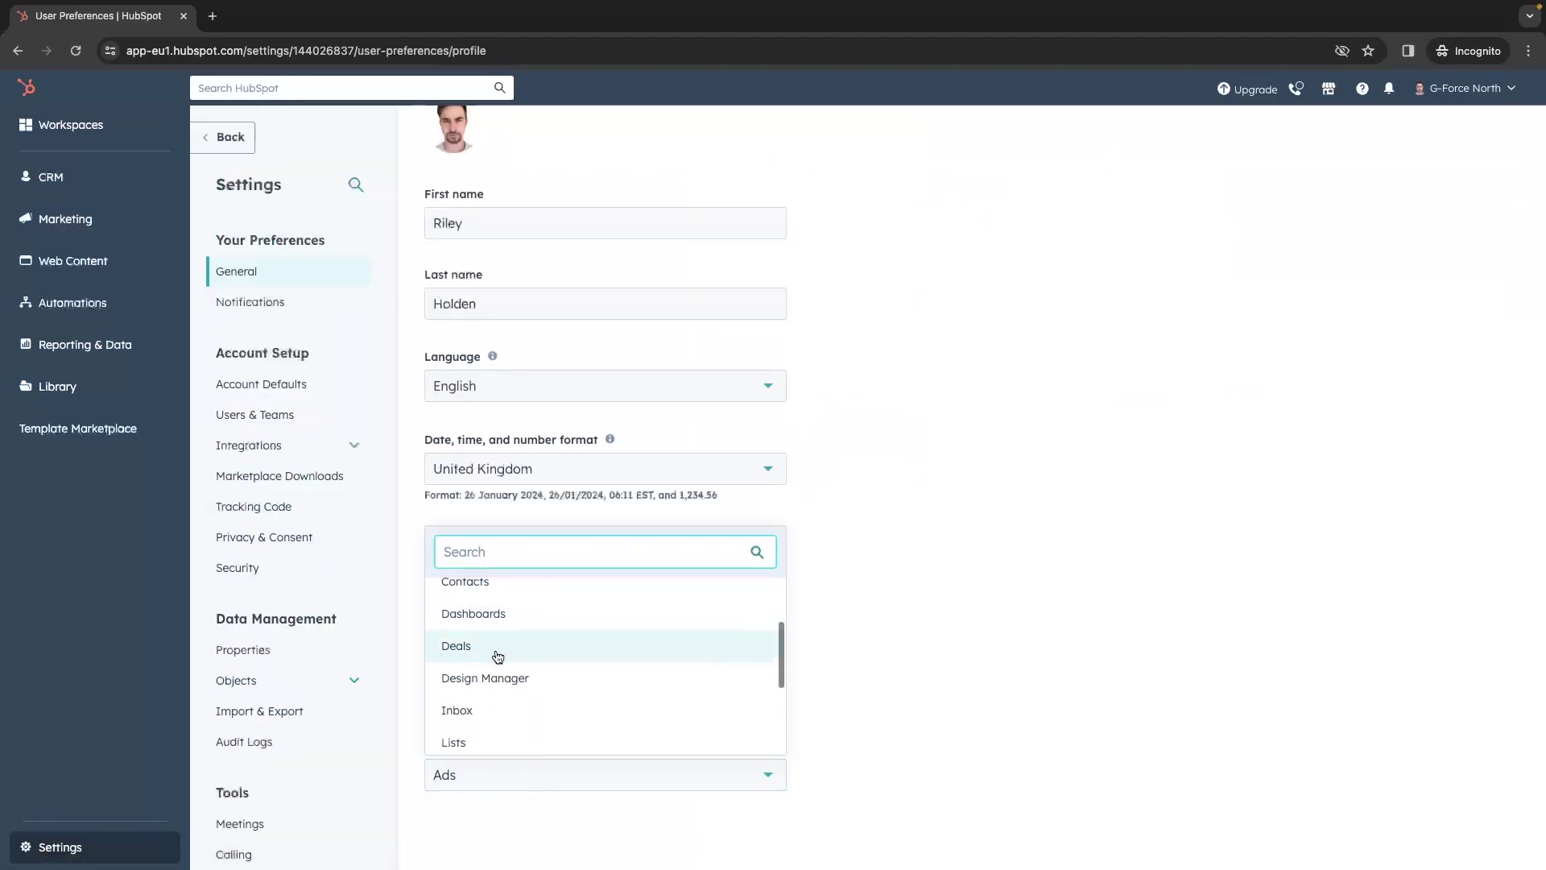
scroll(499, 656, "down", 2)
scroll(486, 654, "up", 2)
scroll(485, 654, "up", 1)
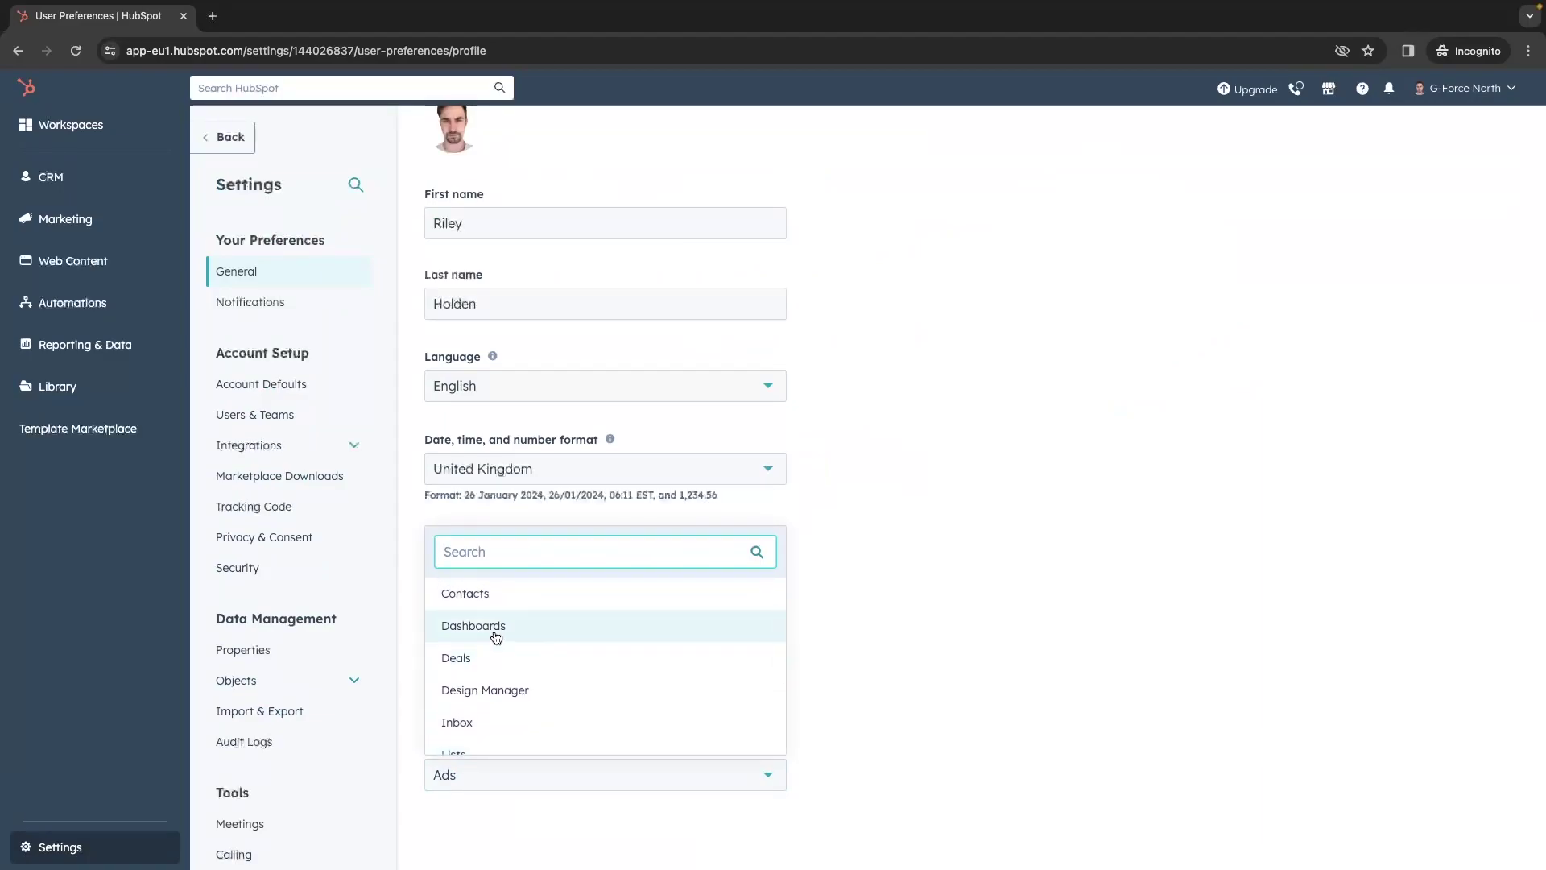
left_click(496, 637)
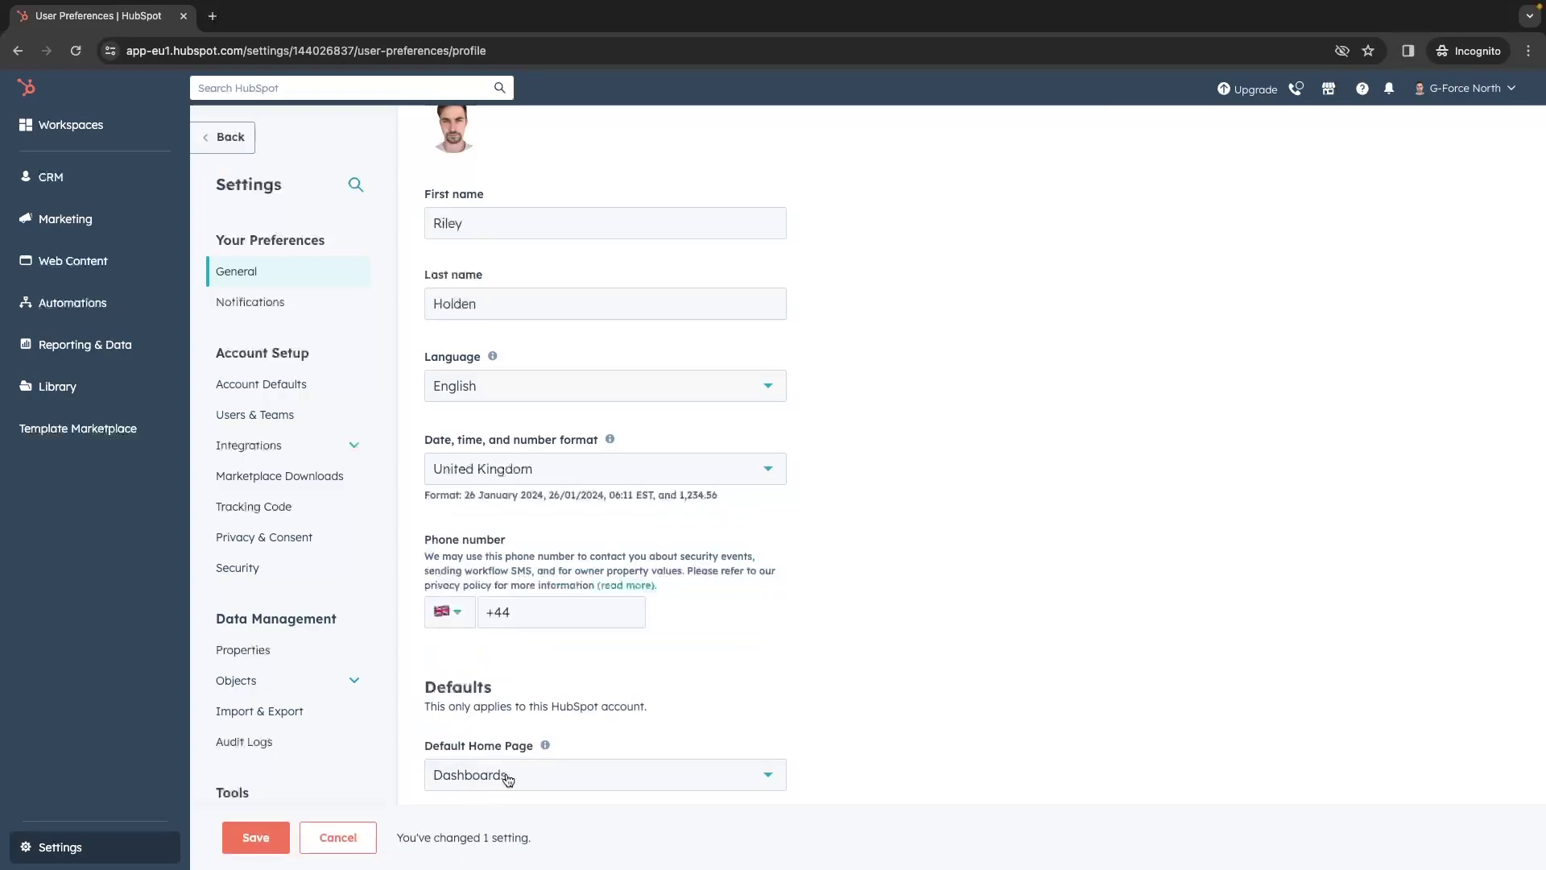
left_click(254, 837)
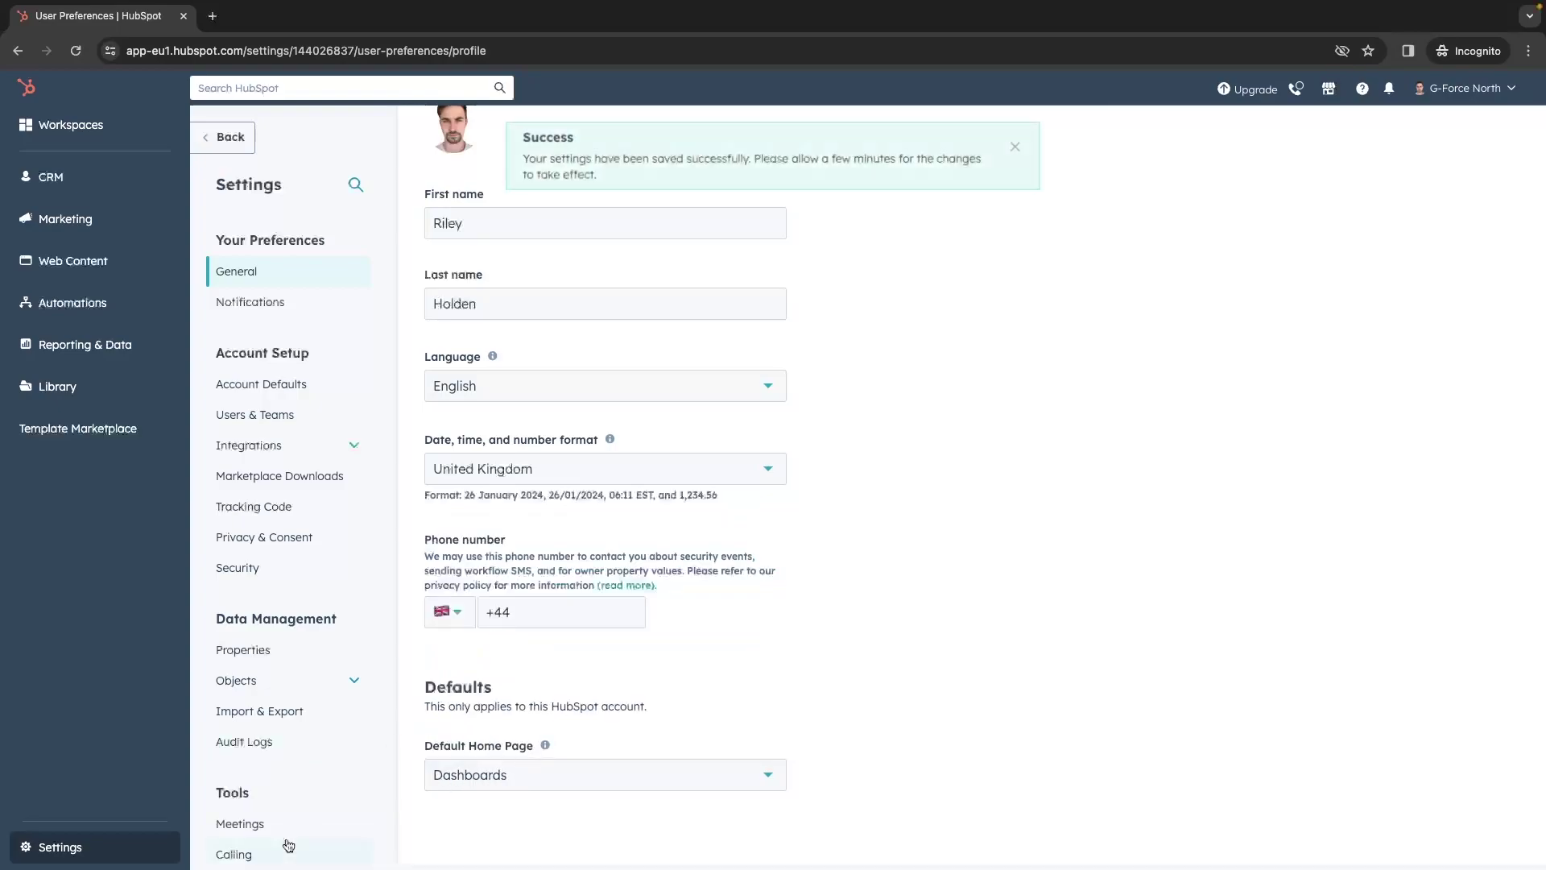
left_click(21, 87)
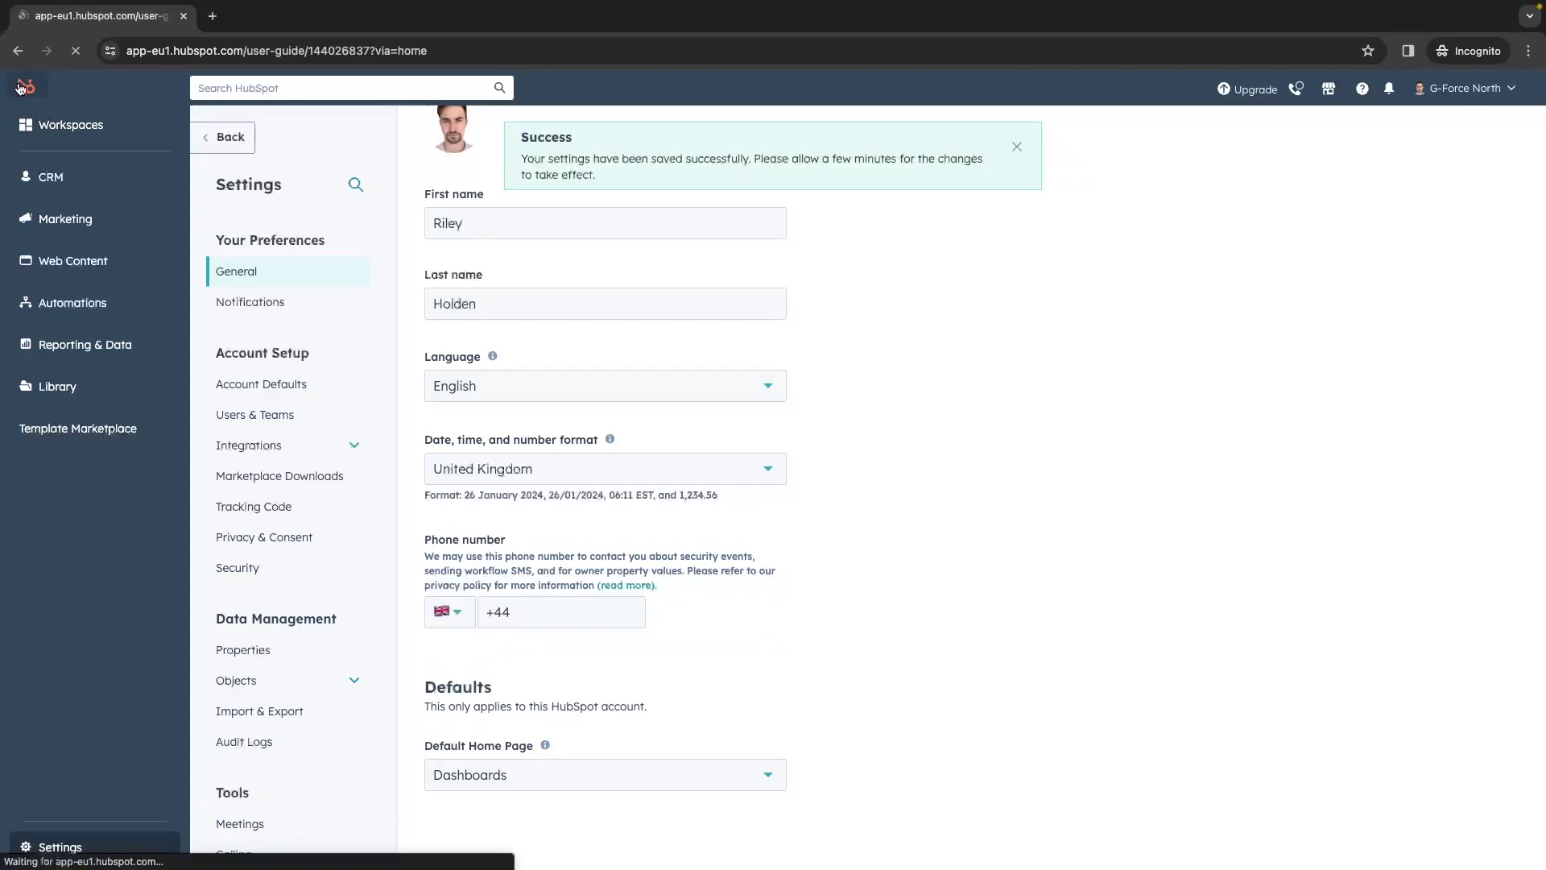
- Create a dashboard from the Marketing Channel Performance template and open it
scroll(631, 417, "down", 4)
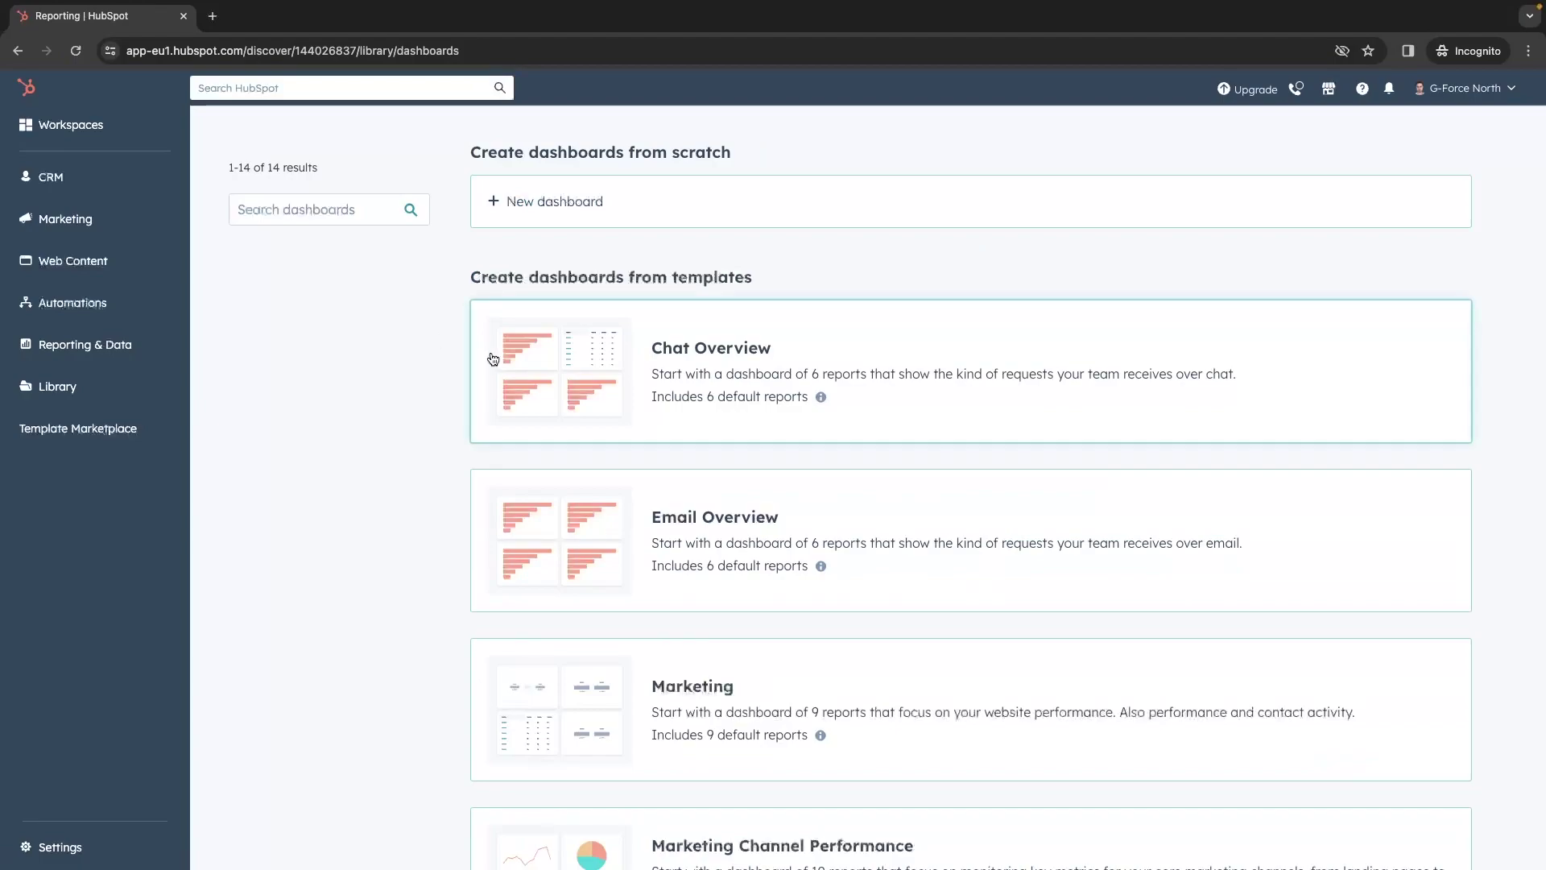
scroll(492, 346, "down", 5)
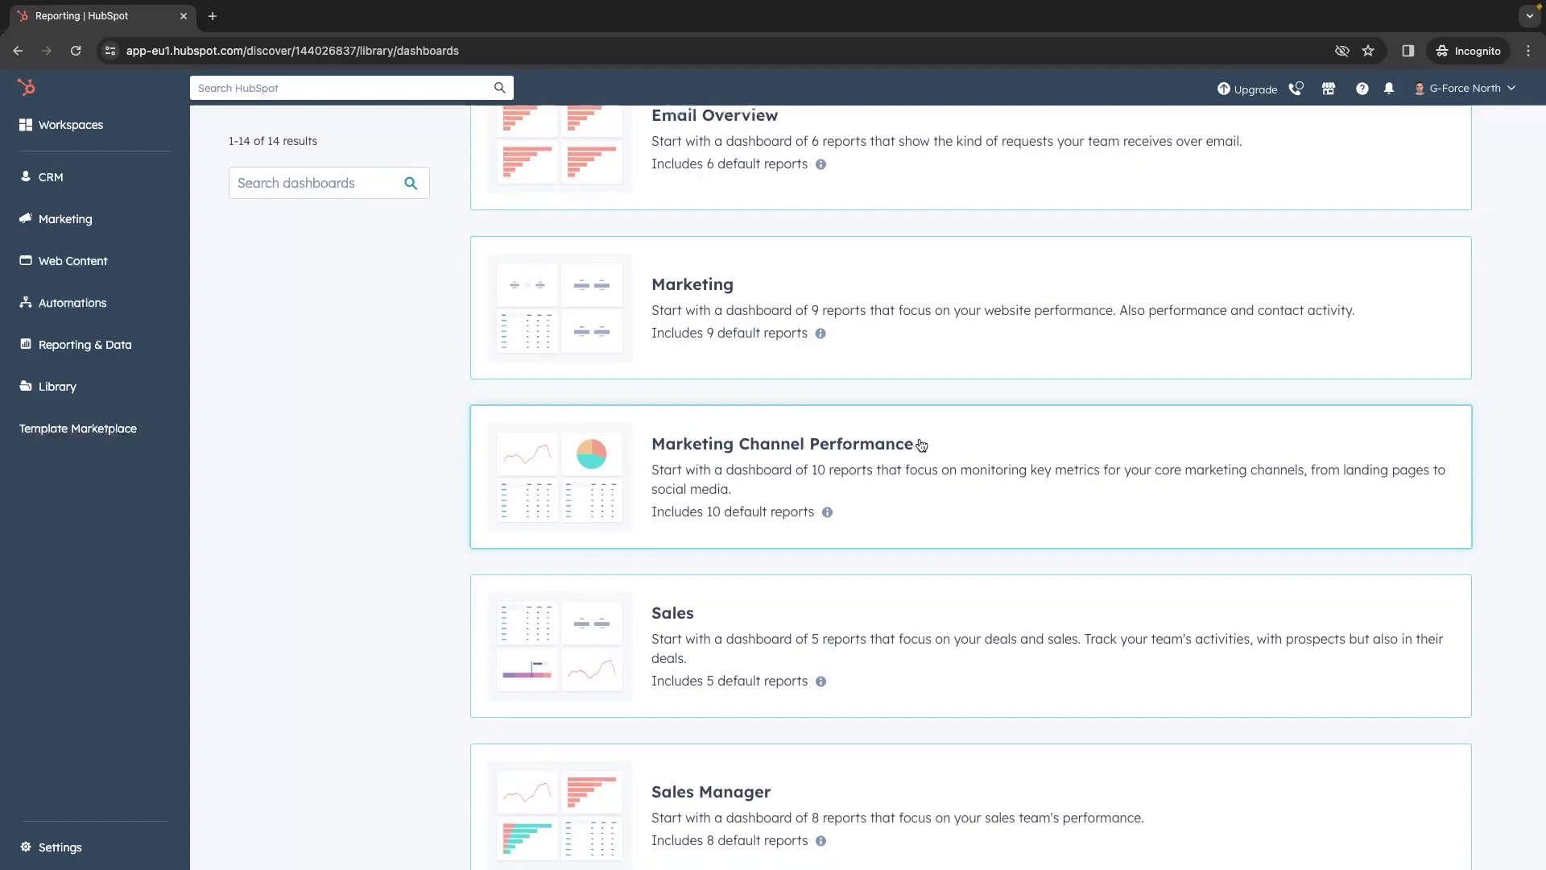
left_click(810, 455)
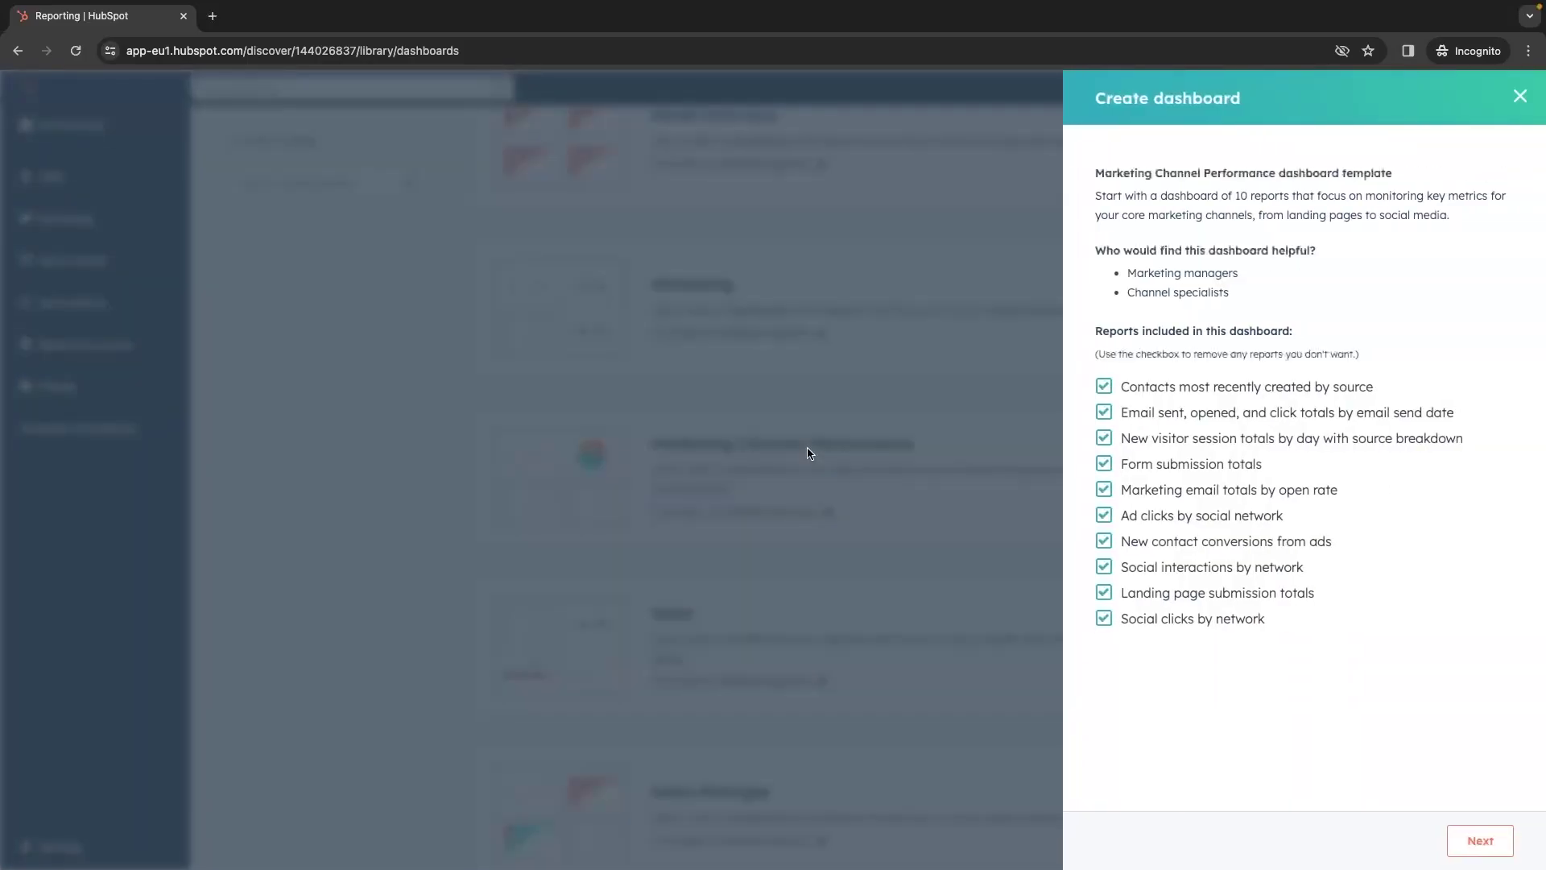
left_click(1490, 851)
left_click(1491, 852)
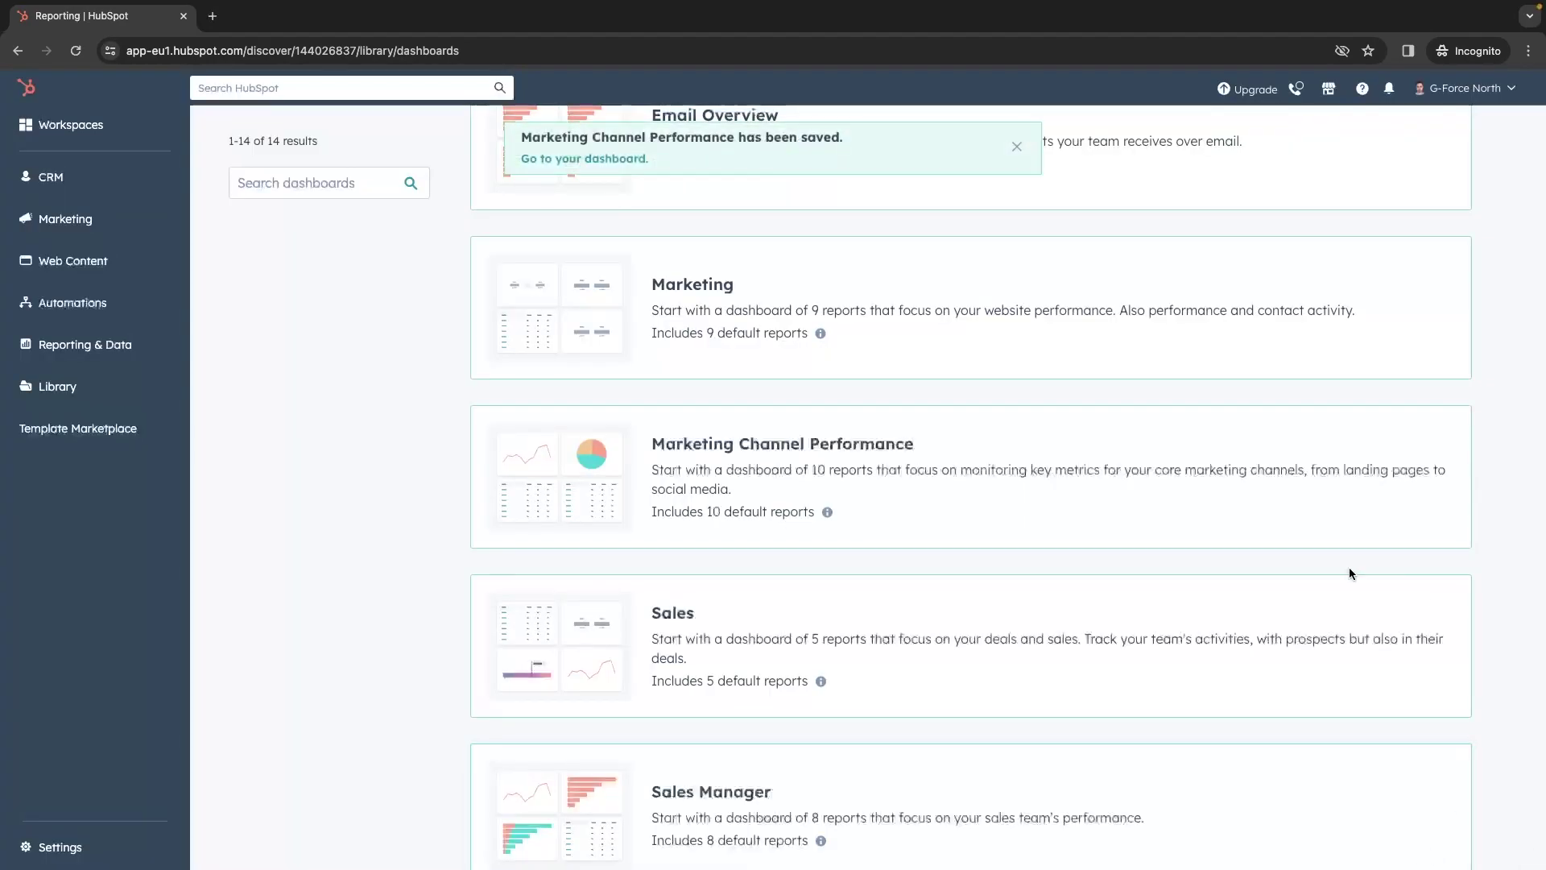
left_click(630, 165)
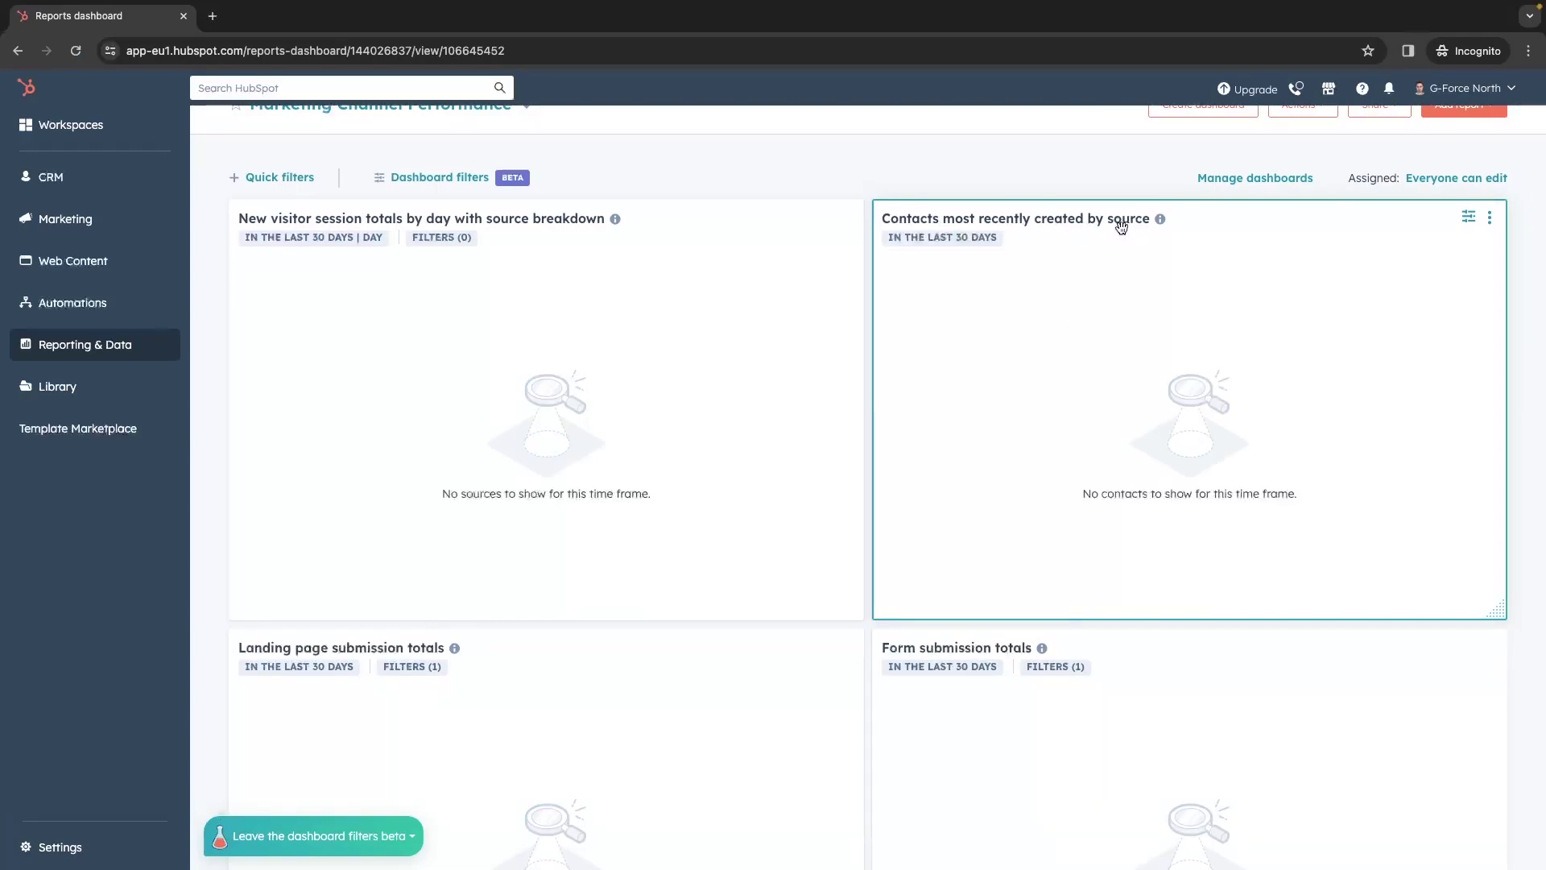
- Delete the Landing page submission totals report from the dashboard
scroll(1097, 390, "down", 4)
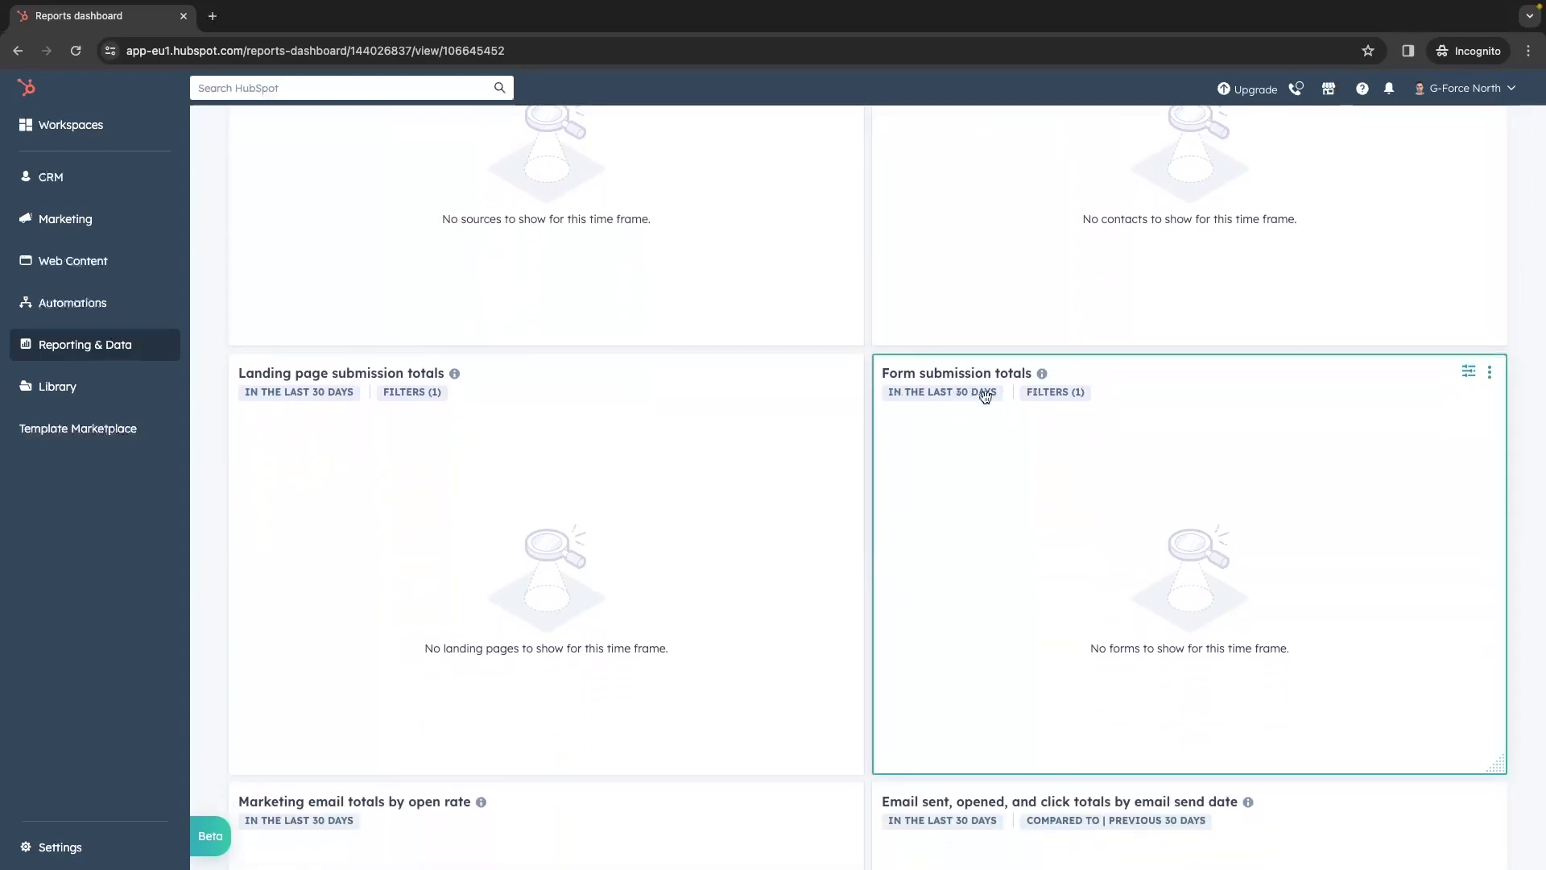
scroll(621, 442, "down", 1)
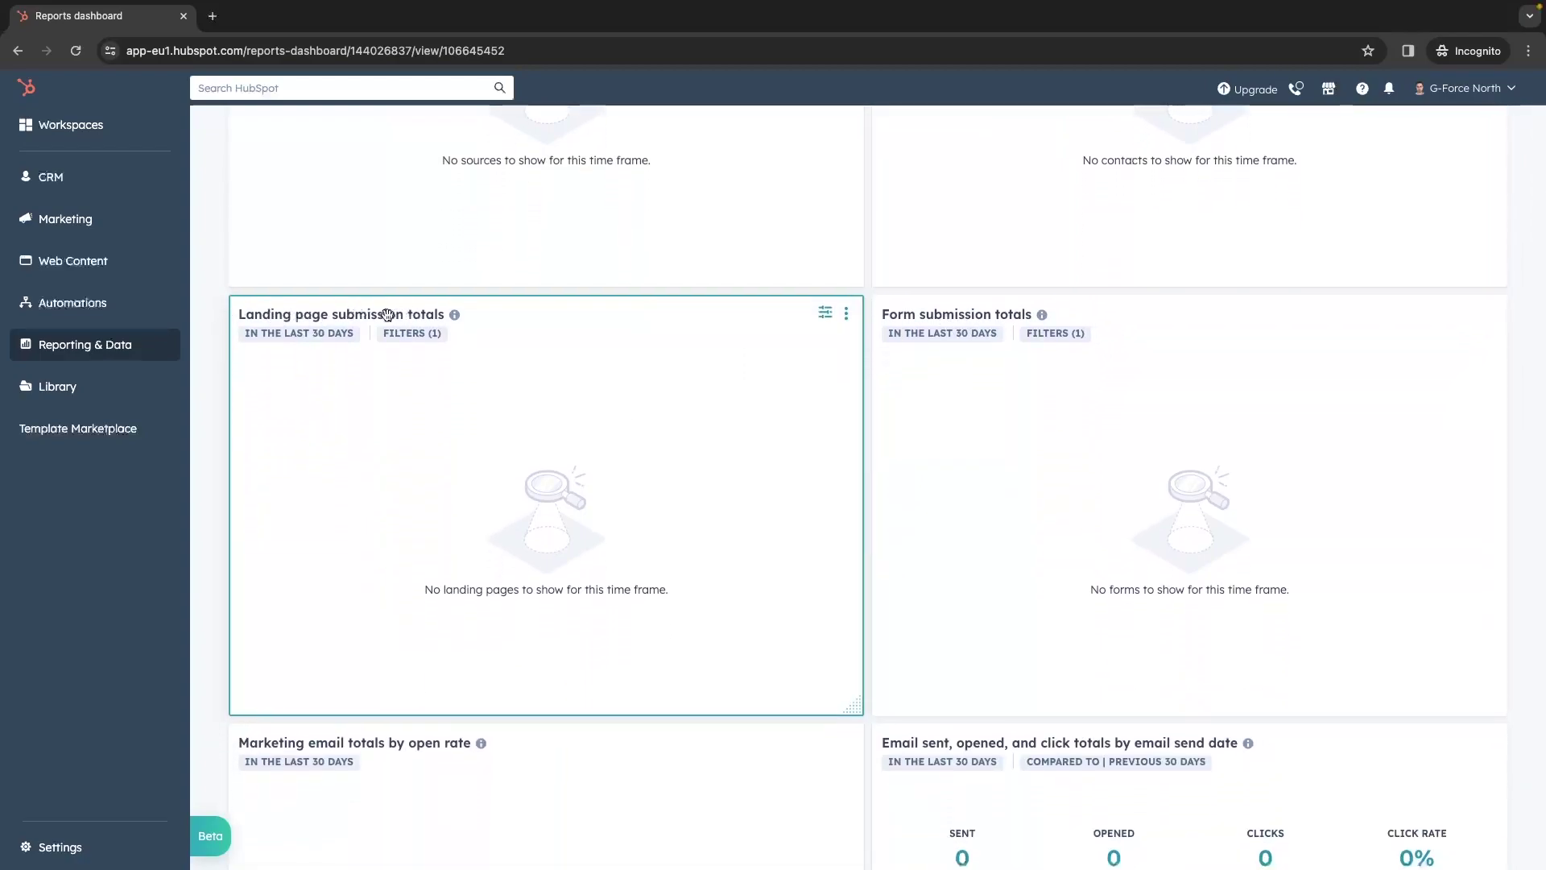
left_click(847, 316)
left_click(727, 662)
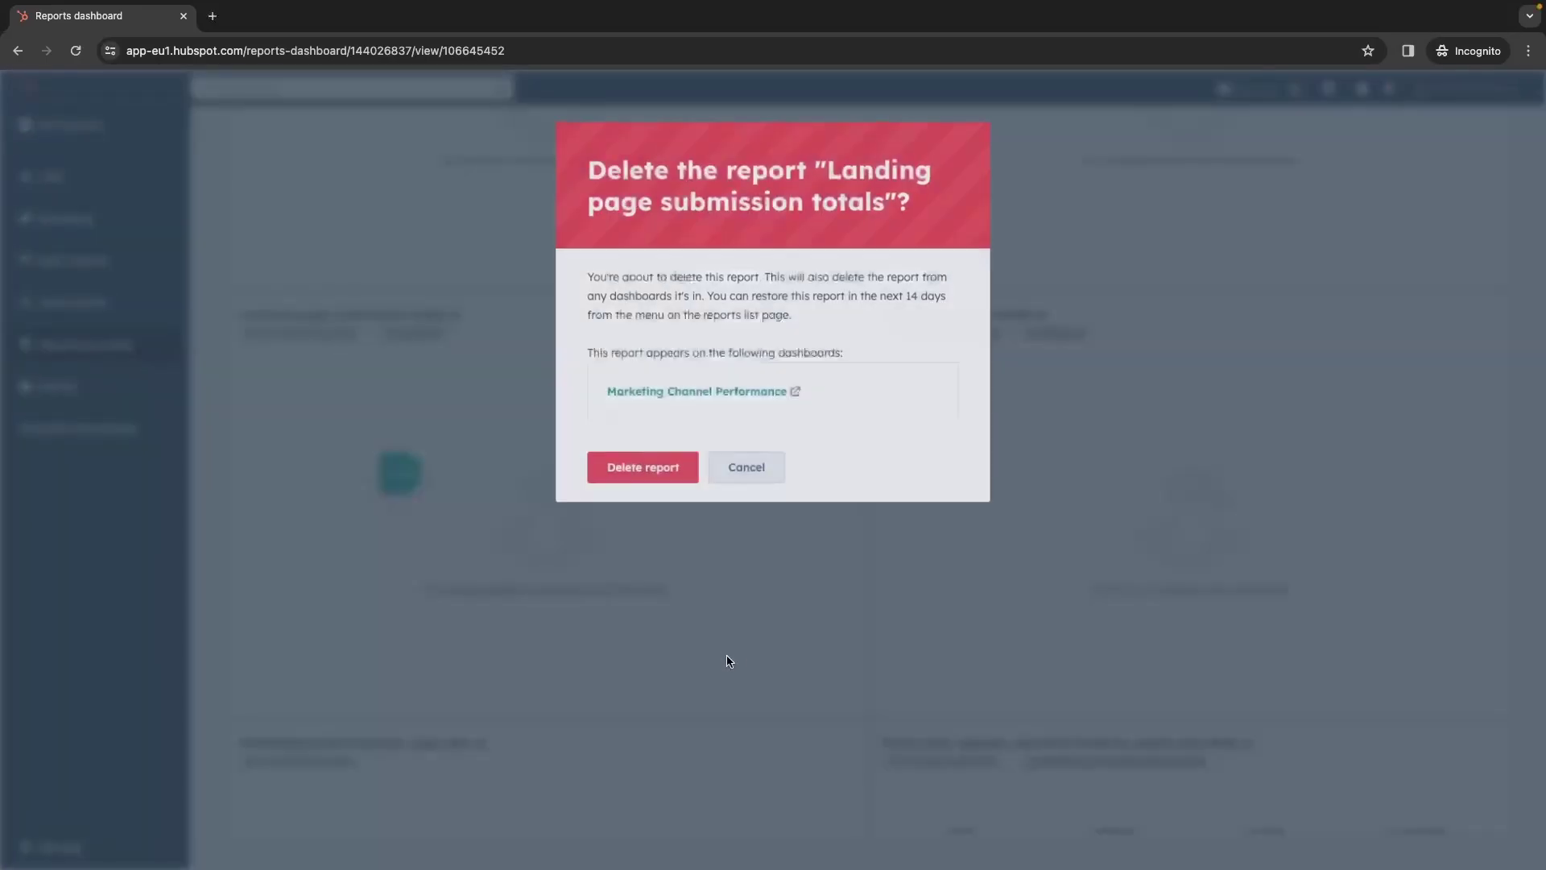
left_click(640, 471)
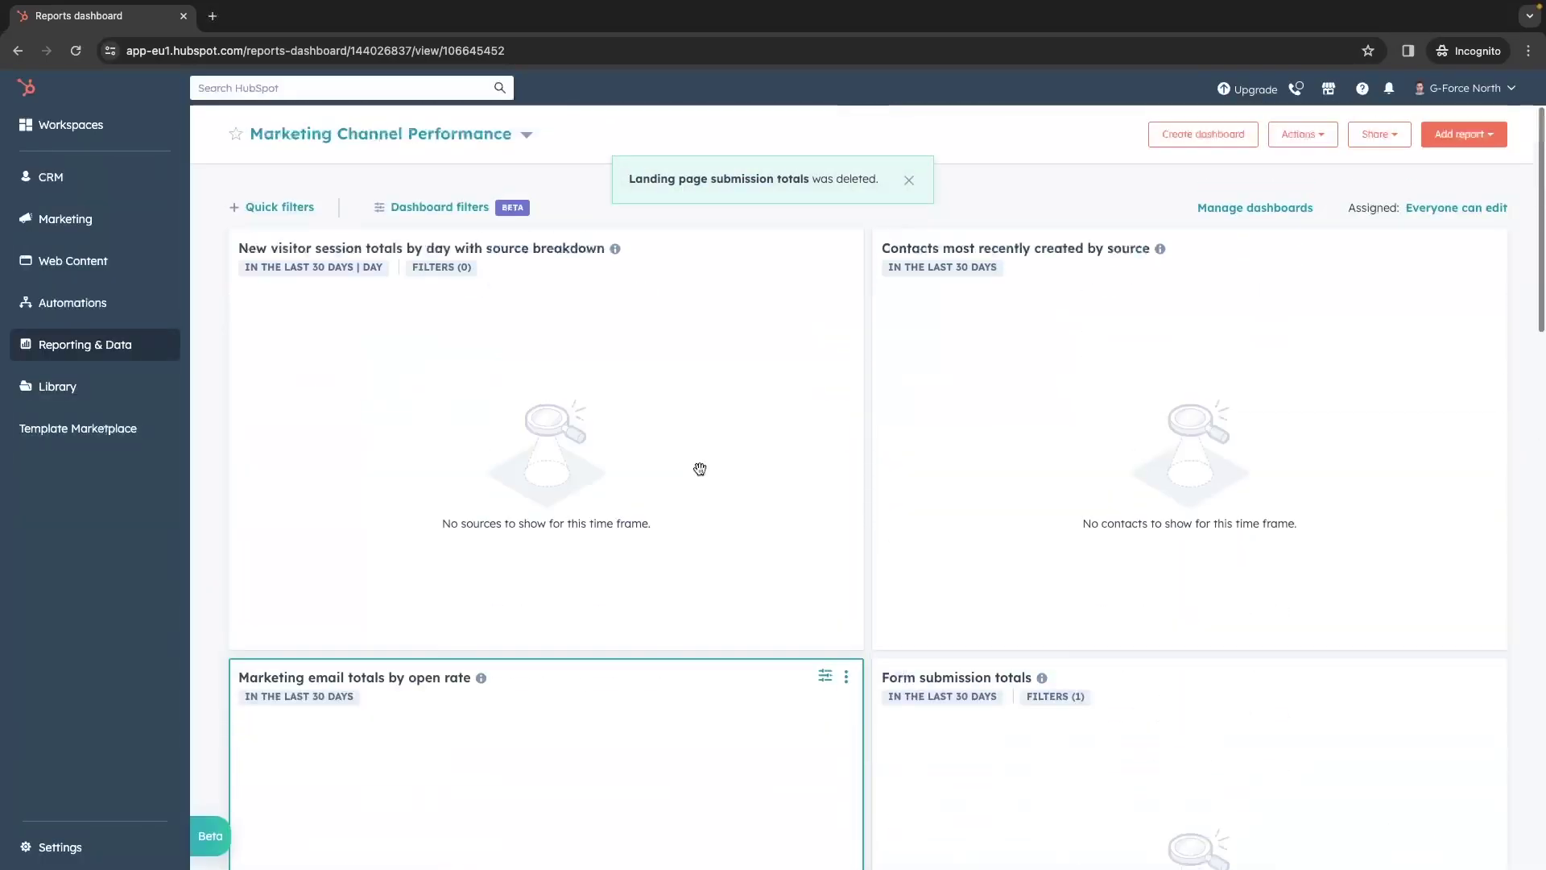
- Start creating a new report via Add report, then exit back to the dashboard
left_click(1464, 134)
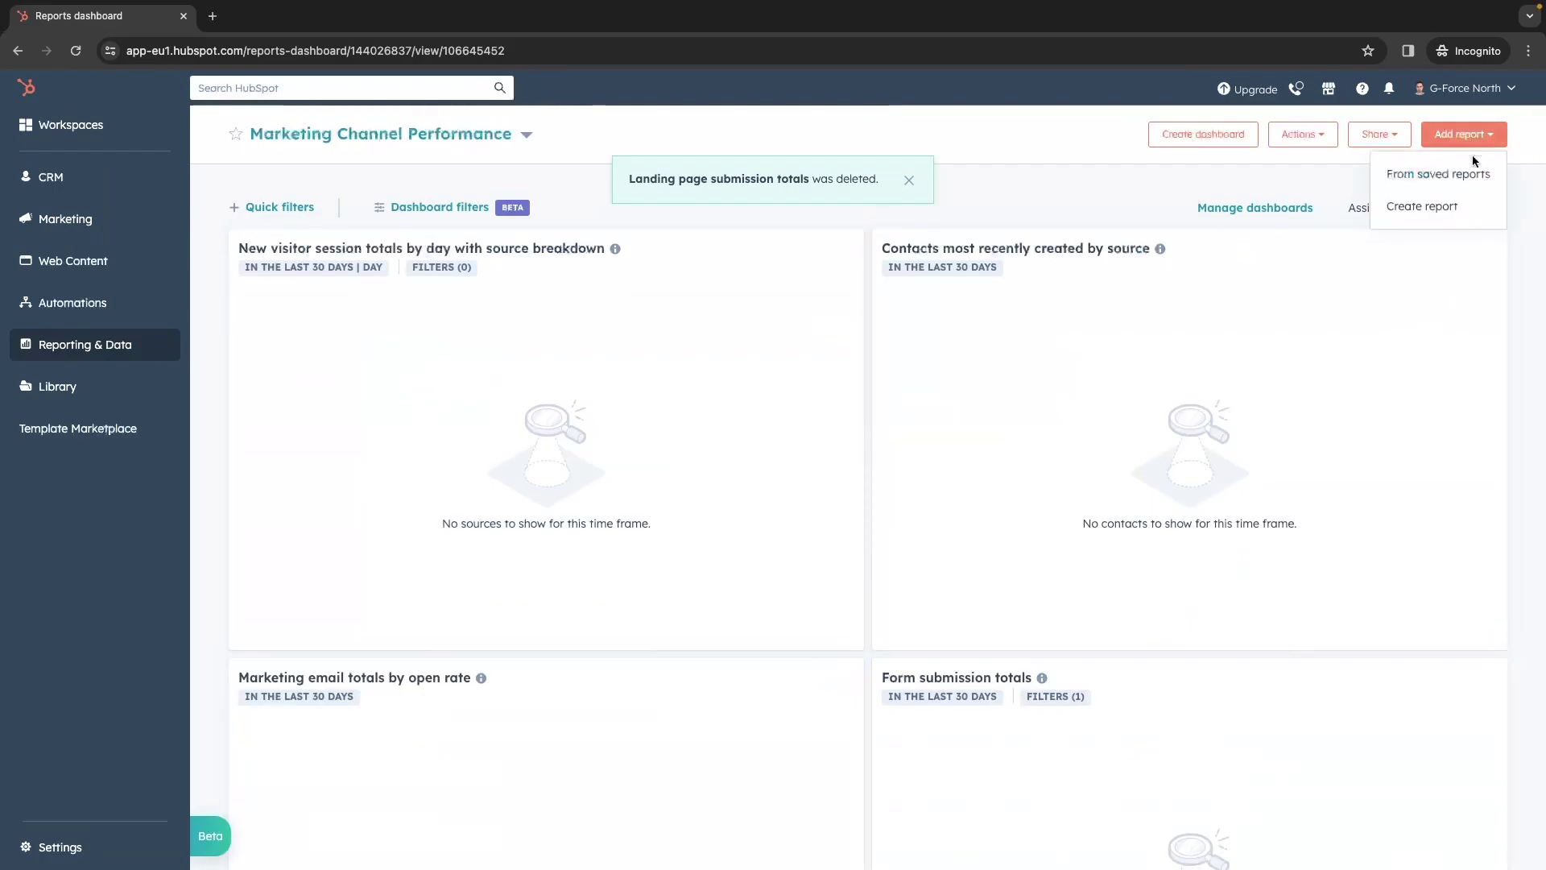
left_click(1453, 203)
scroll(722, 446, "down", 2)
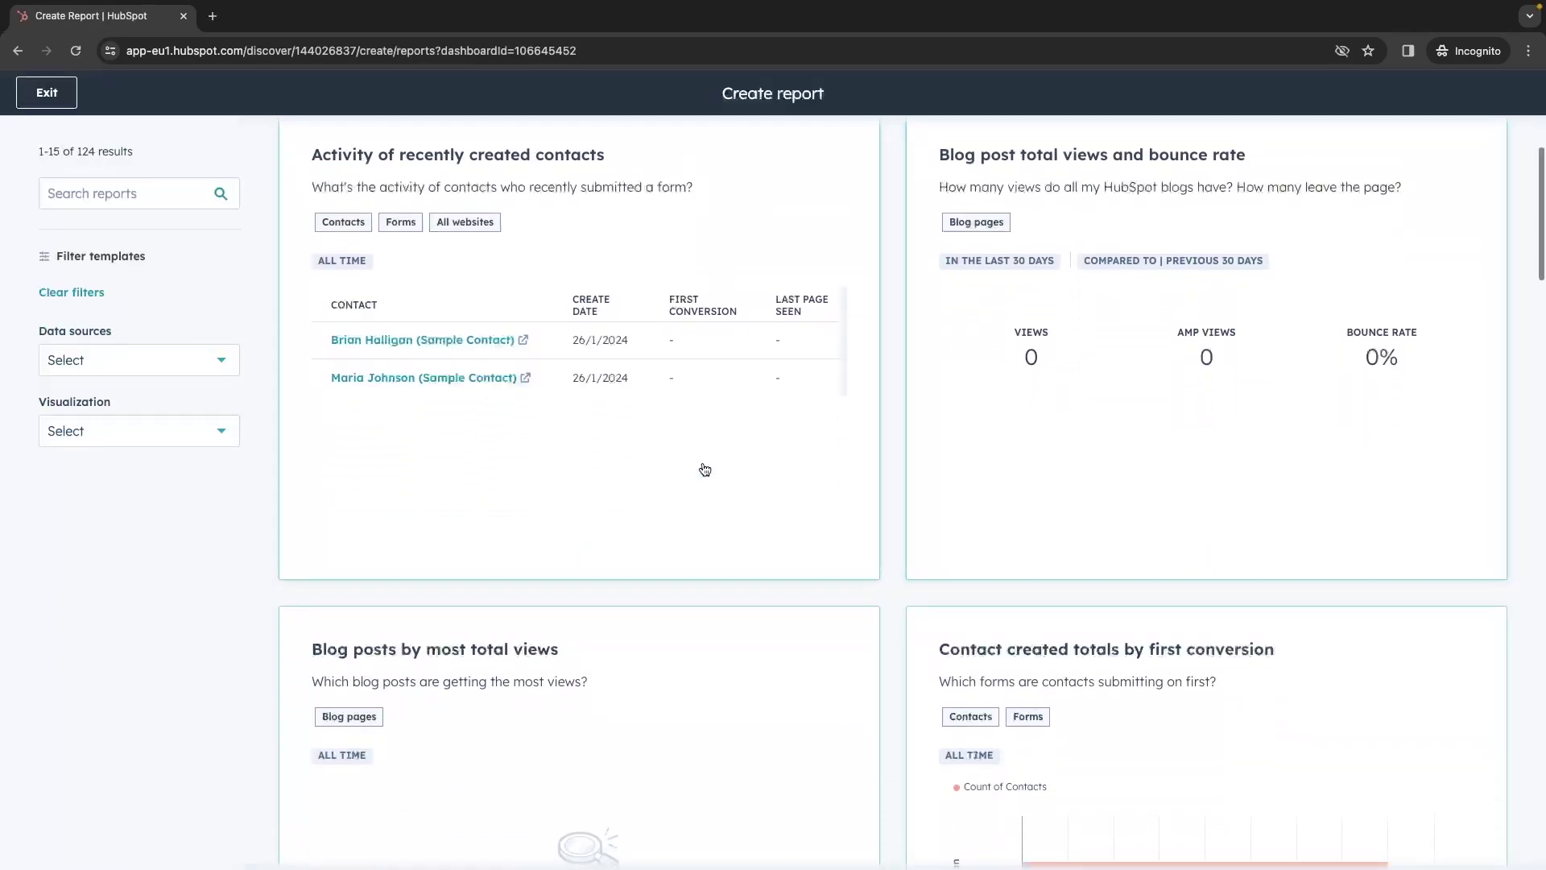
left_click(46, 93)
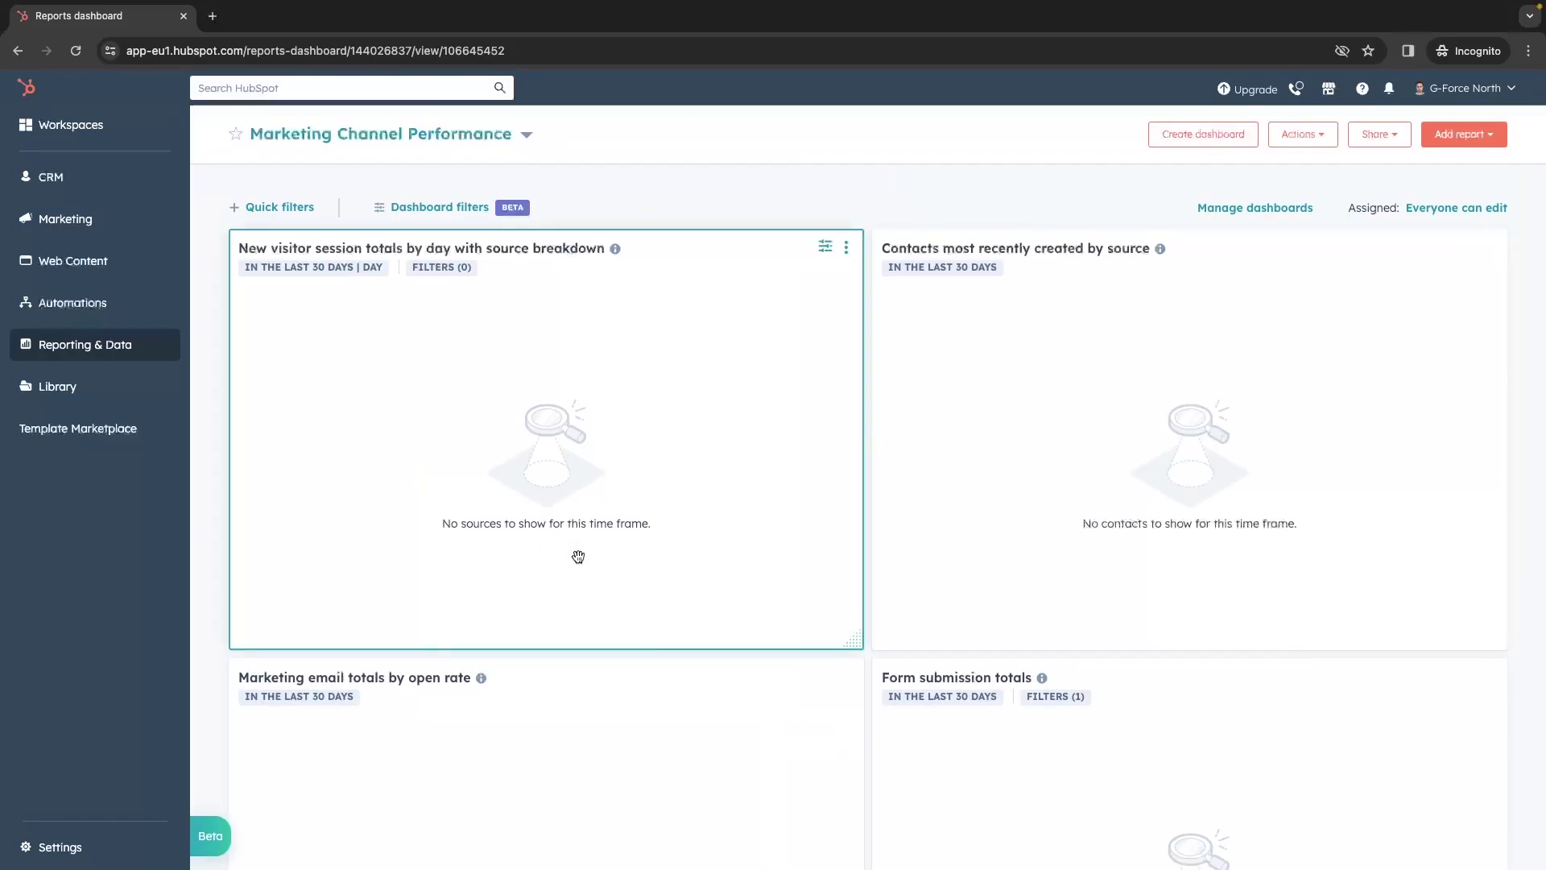
- Open the Email tab of the personal preferences in Settings
left_click(56, 847)
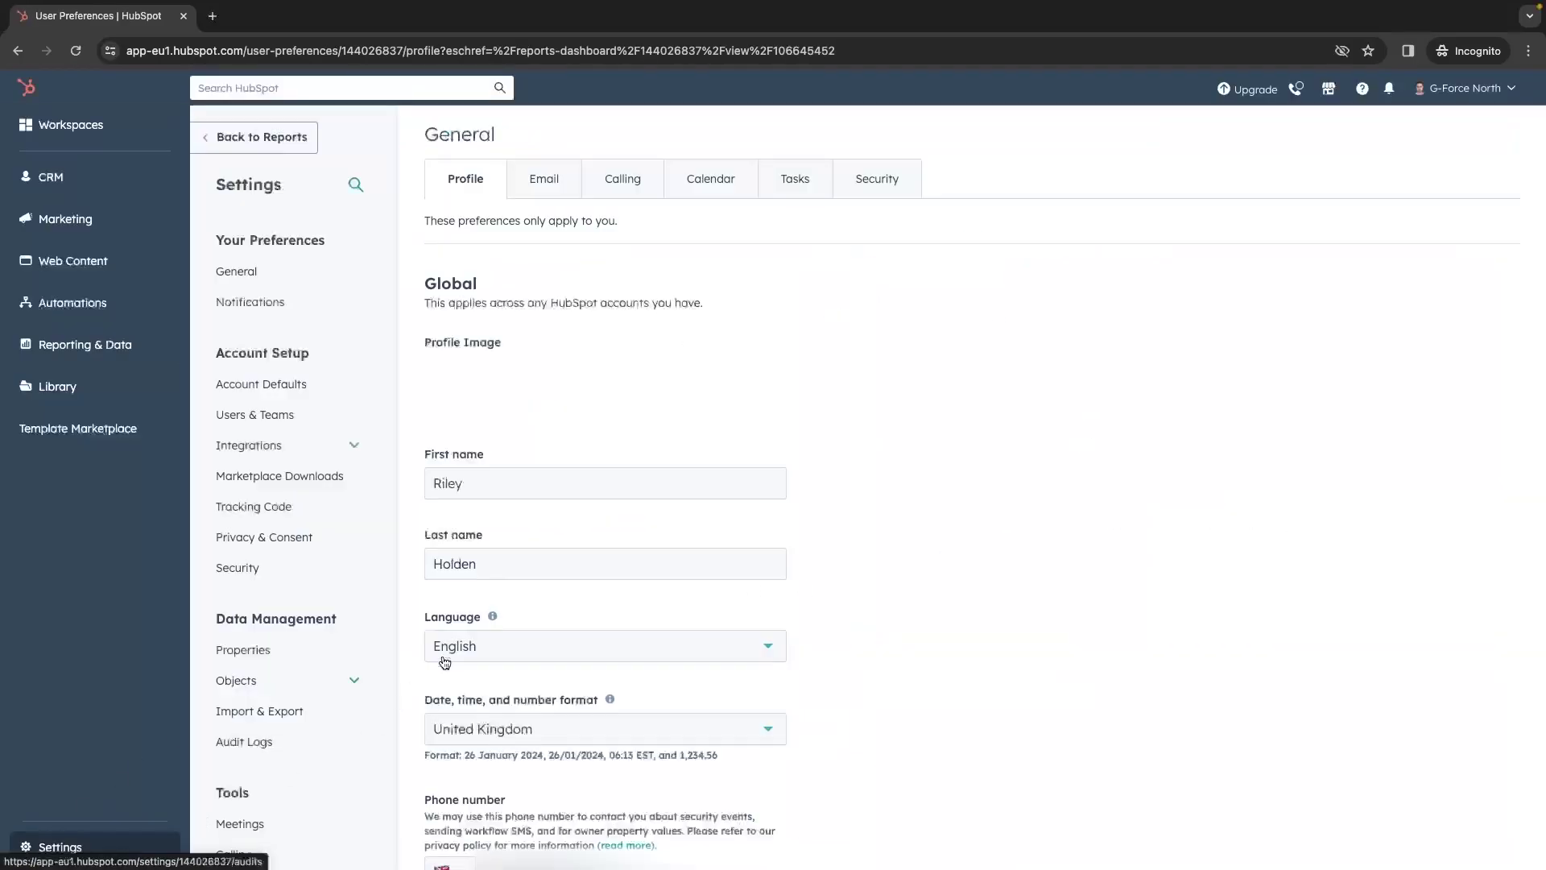
scroll(625, 514, "down", 3)
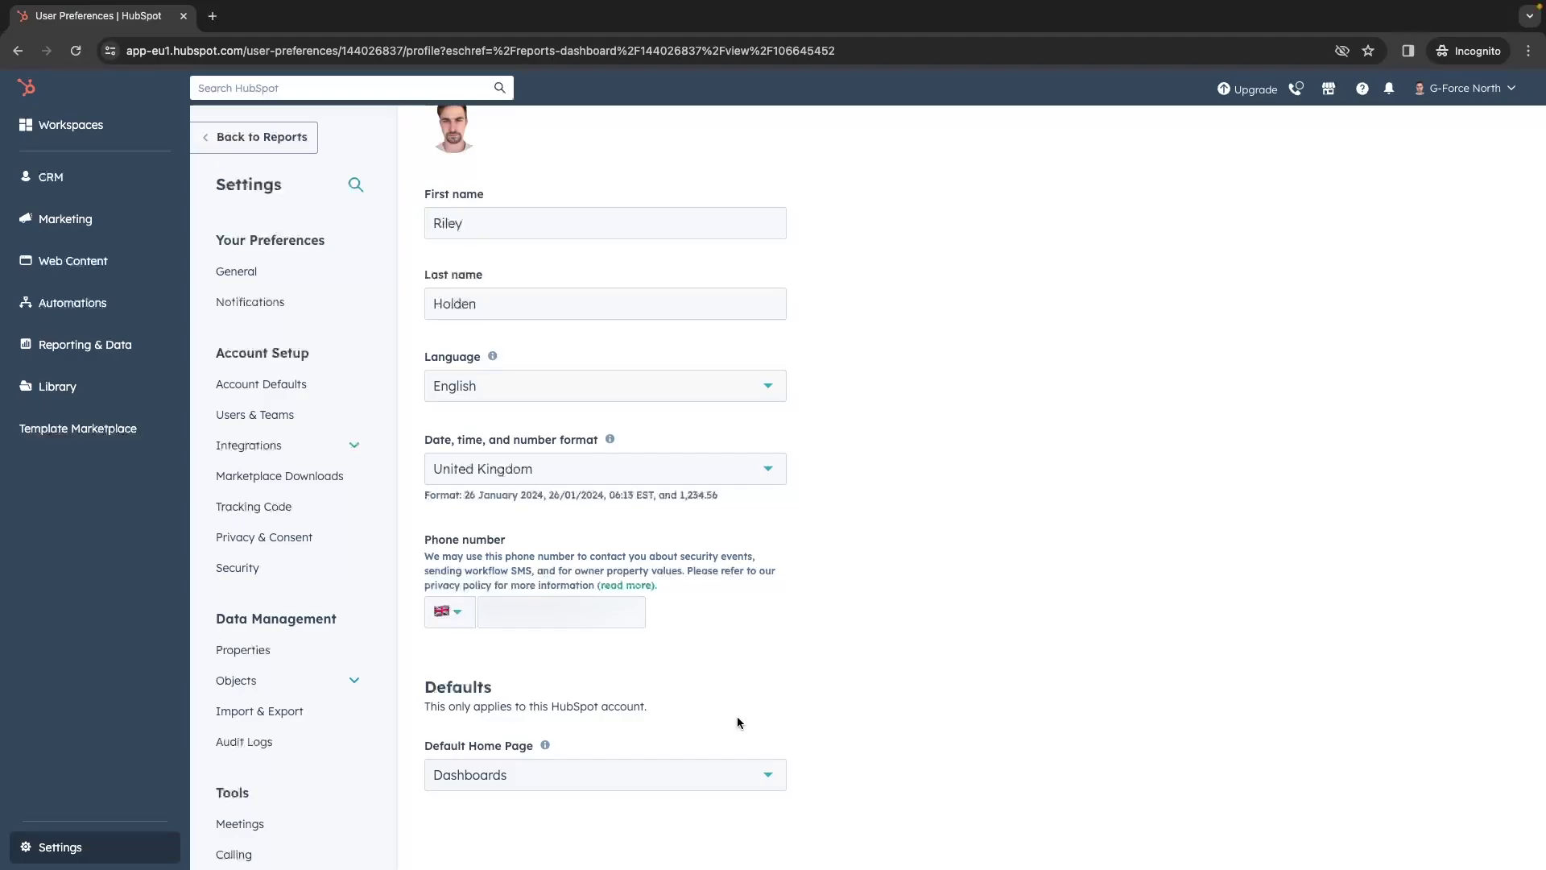
scroll(1028, 587, "up", 3)
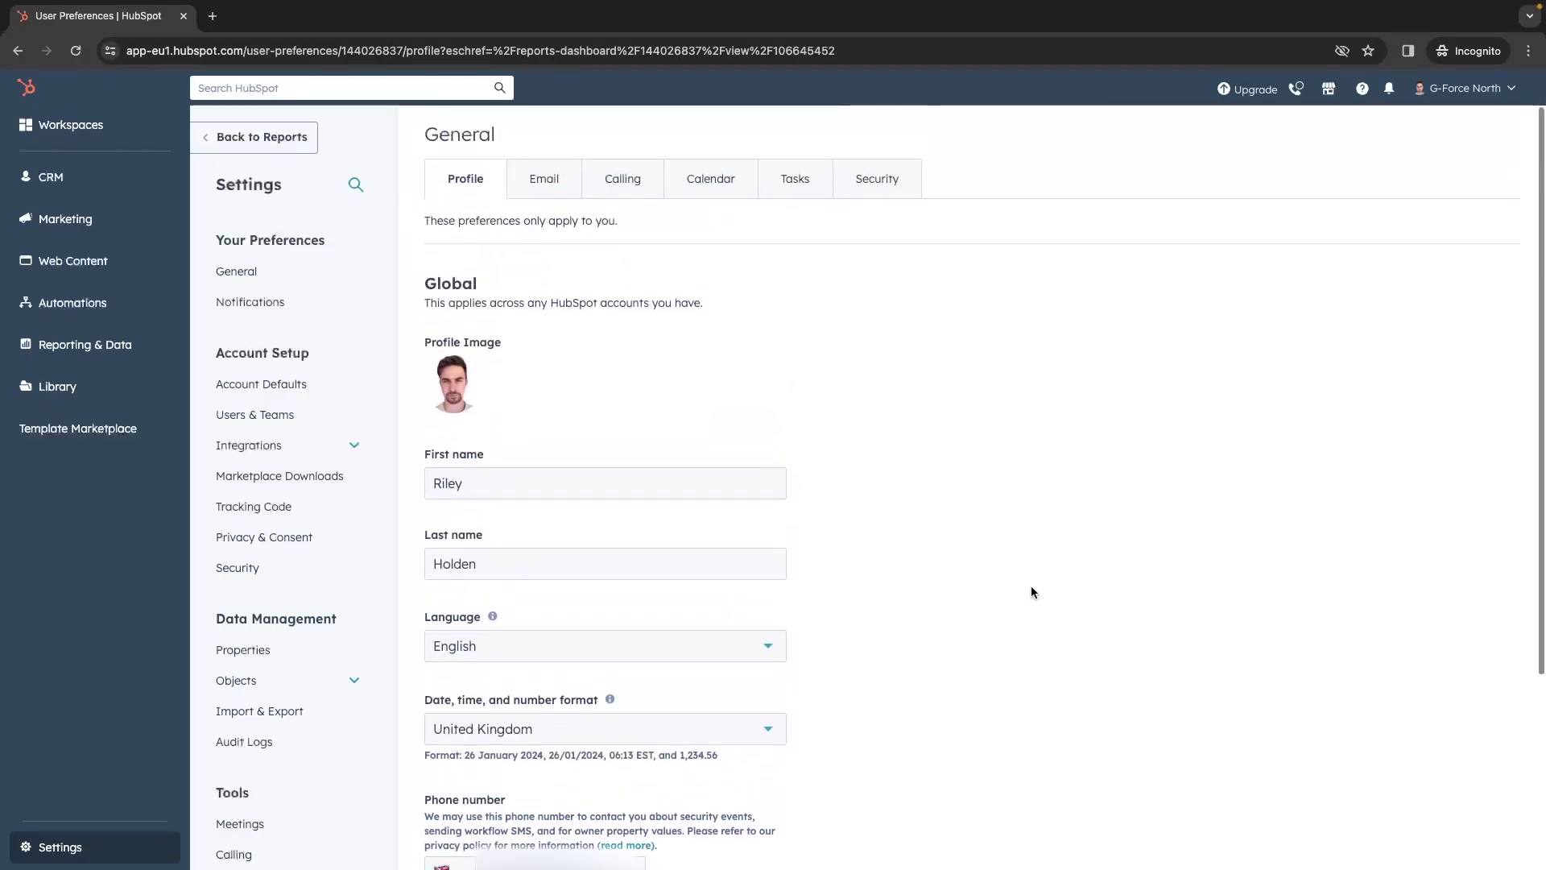
left_click(547, 186)
scroll(519, 324, "down", 1)
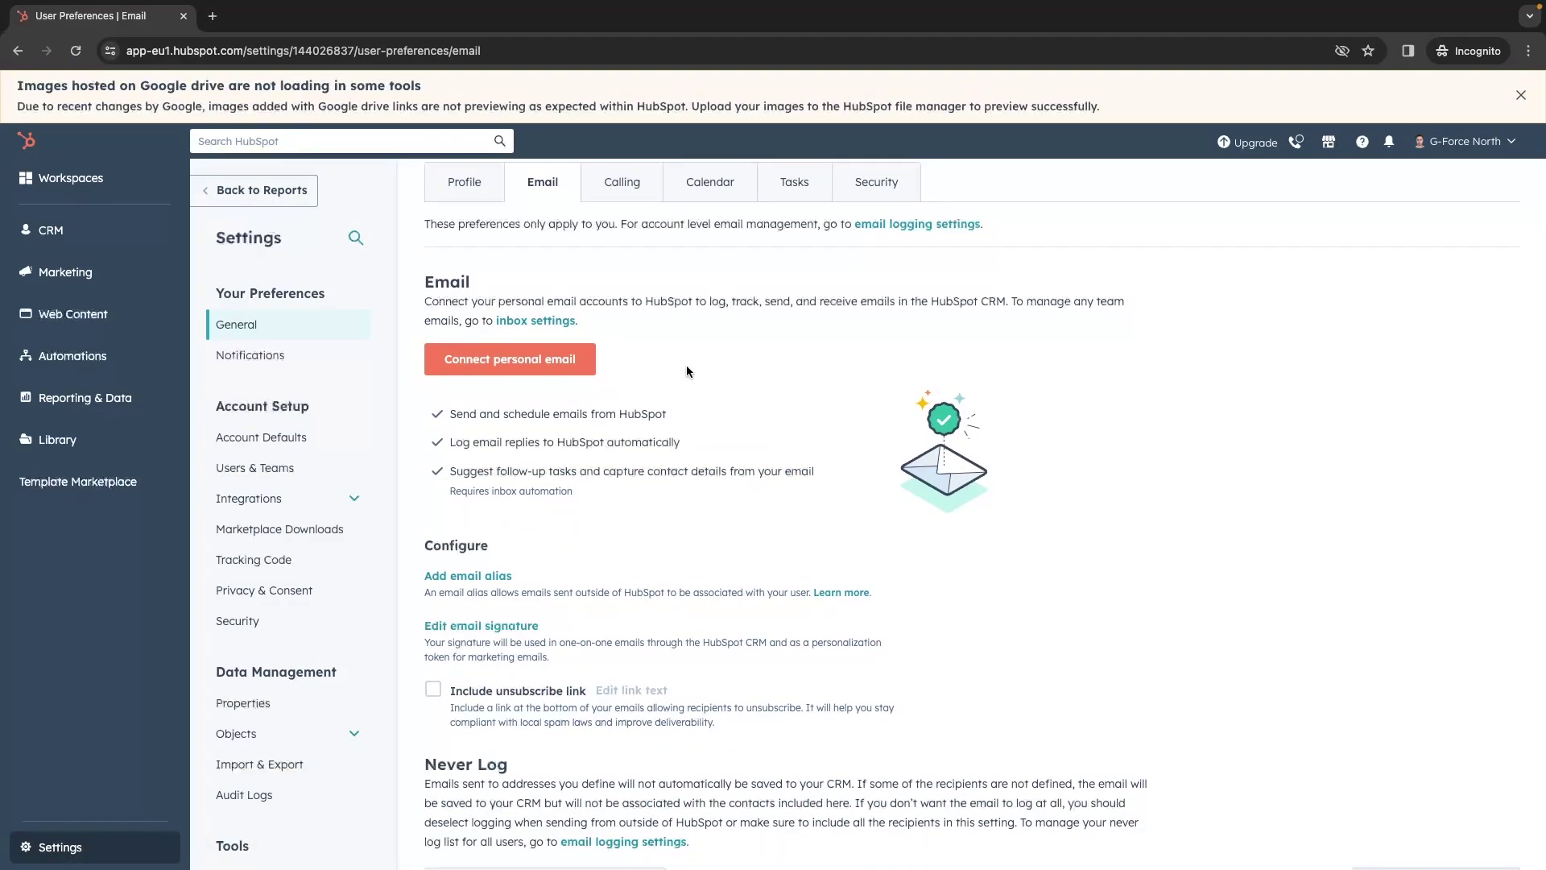
- Highlight the Email description and its listed benefits, then choose Connect personal email
left_click_drag(418, 282, 664, 336)
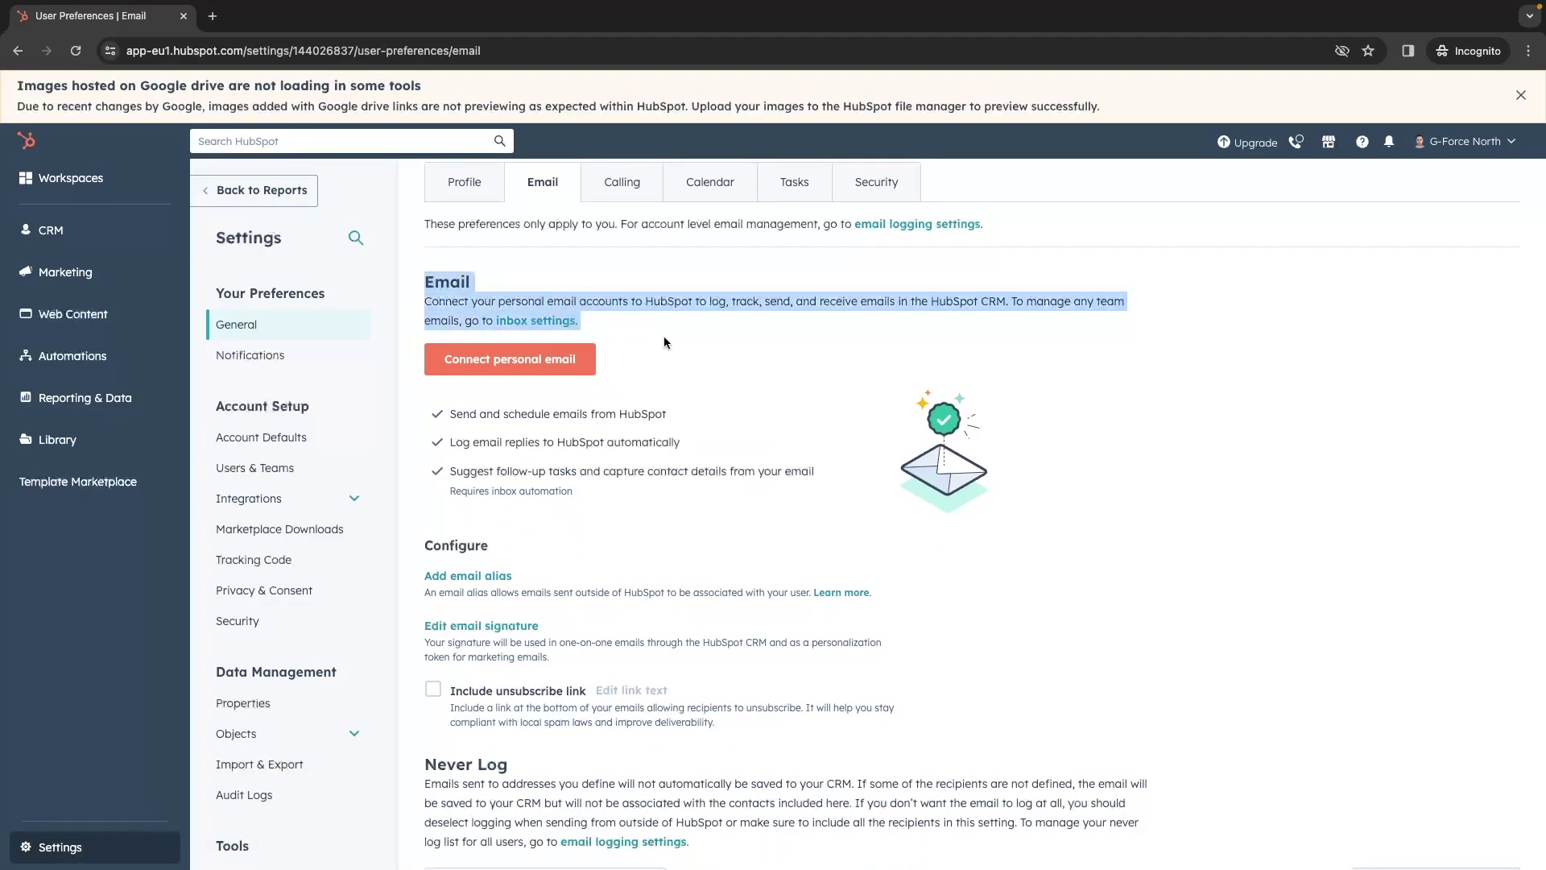
left_click(665, 332)
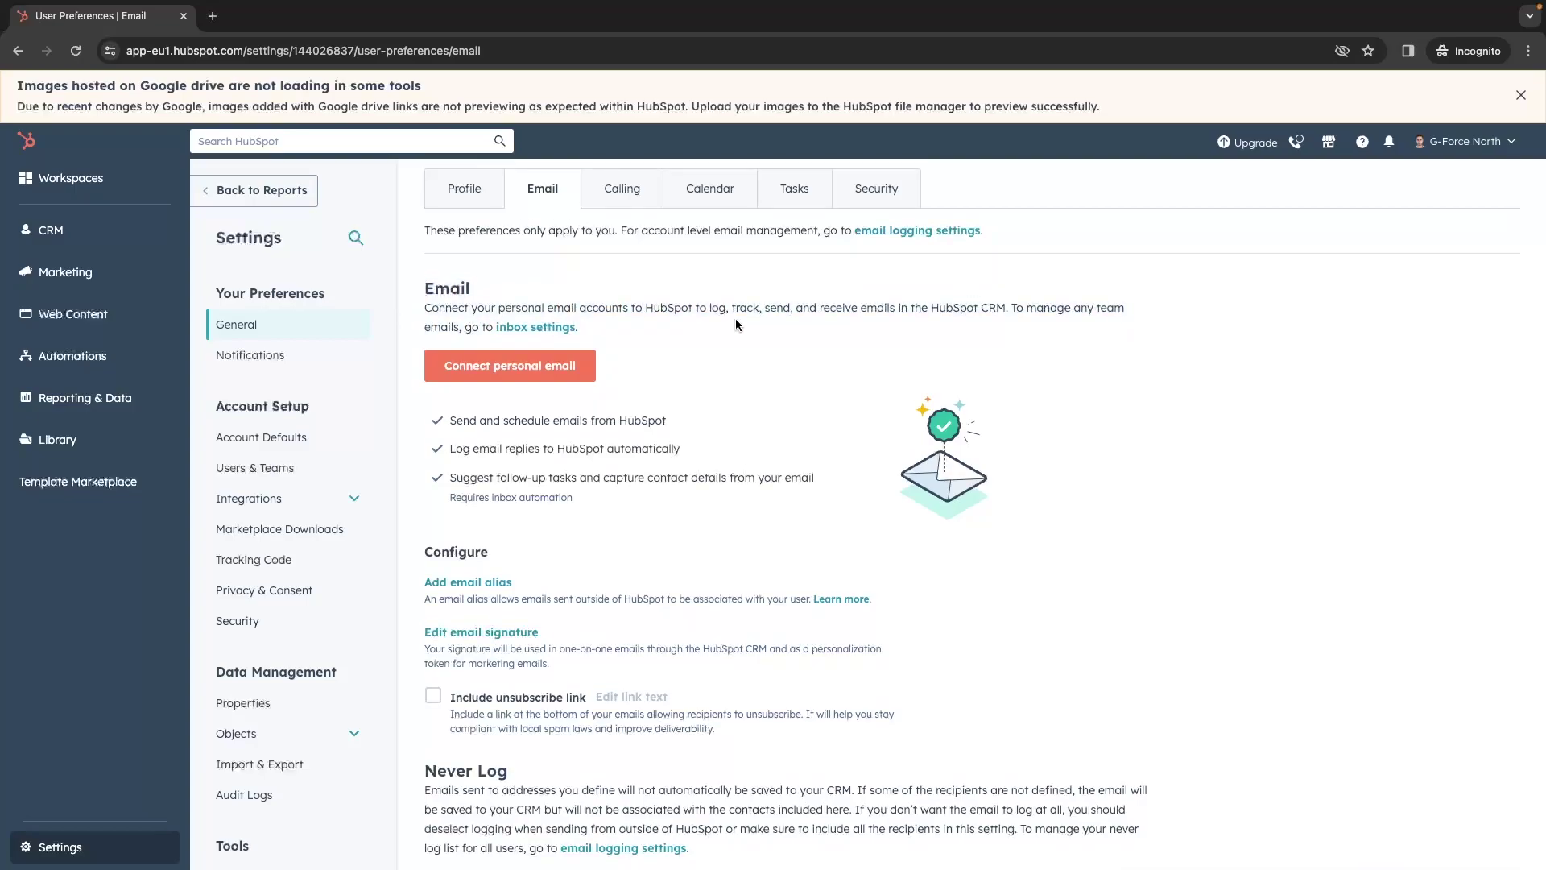
left_click_drag(710, 308, 1009, 314)
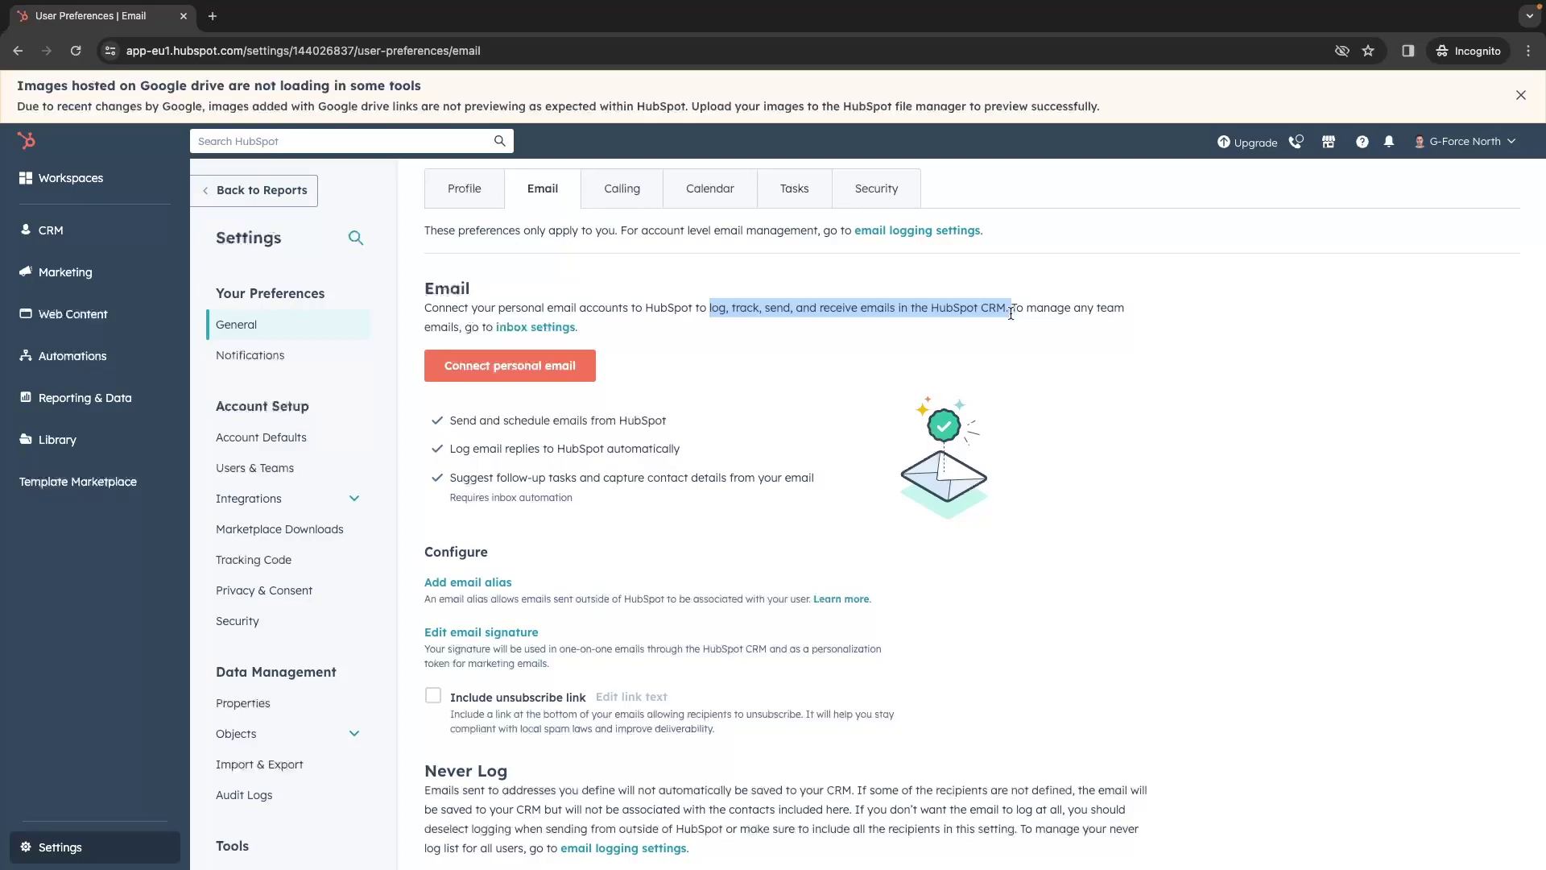
left_click(887, 333)
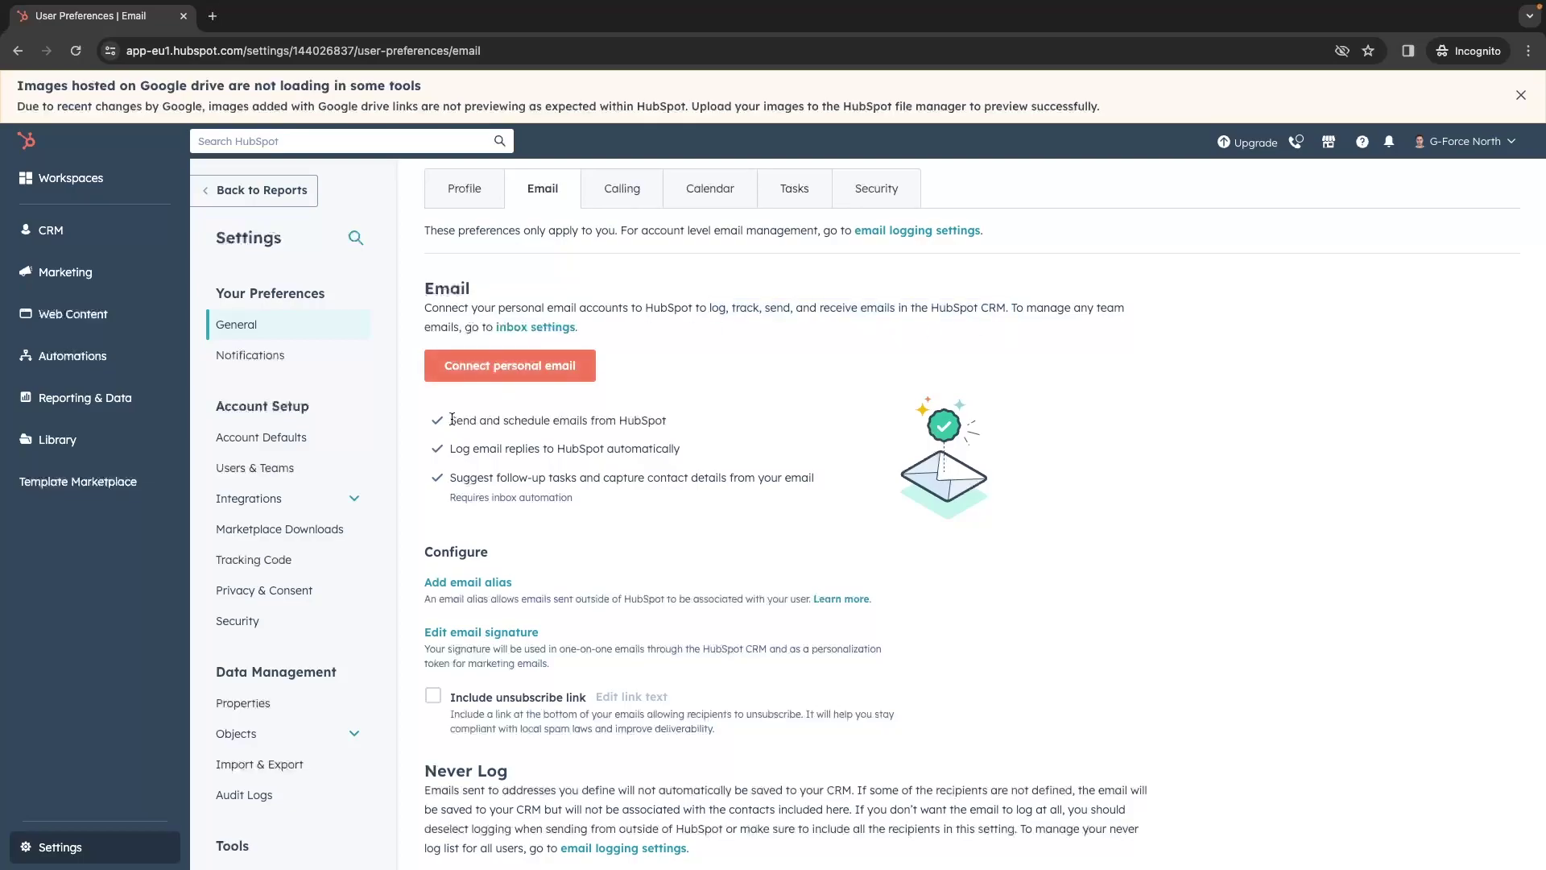
left_click_drag(673, 426, 447, 427)
left_click(681, 449)
left_click_drag(704, 449, 443, 449)
left_click(554, 488)
left_click(455, 373)
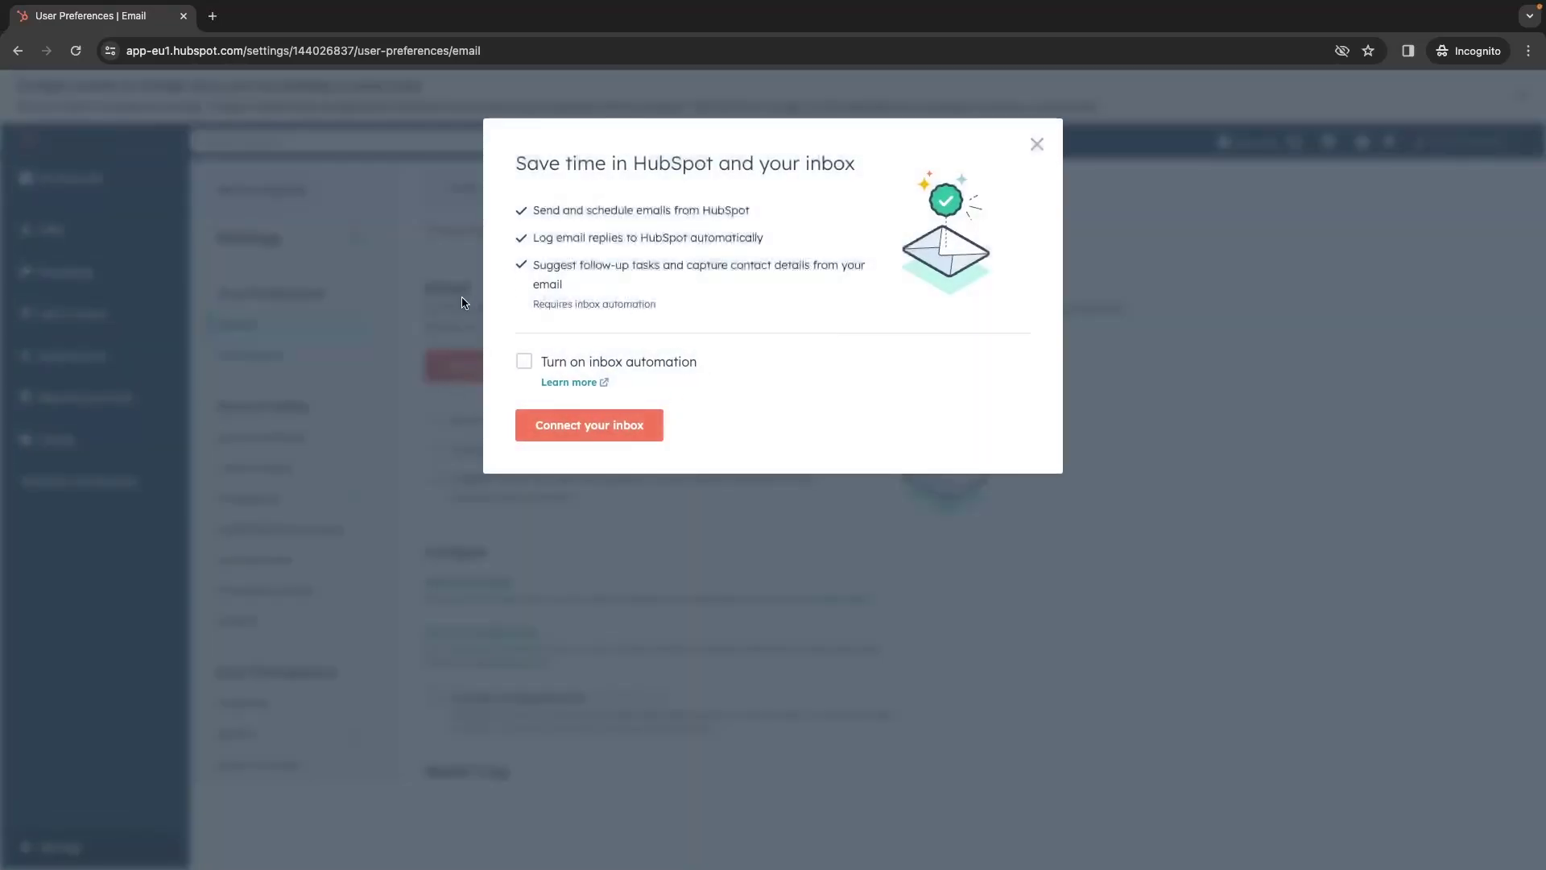
- Turn on inbox automation and fill in the Gmail address from autofill
left_click(566, 360)
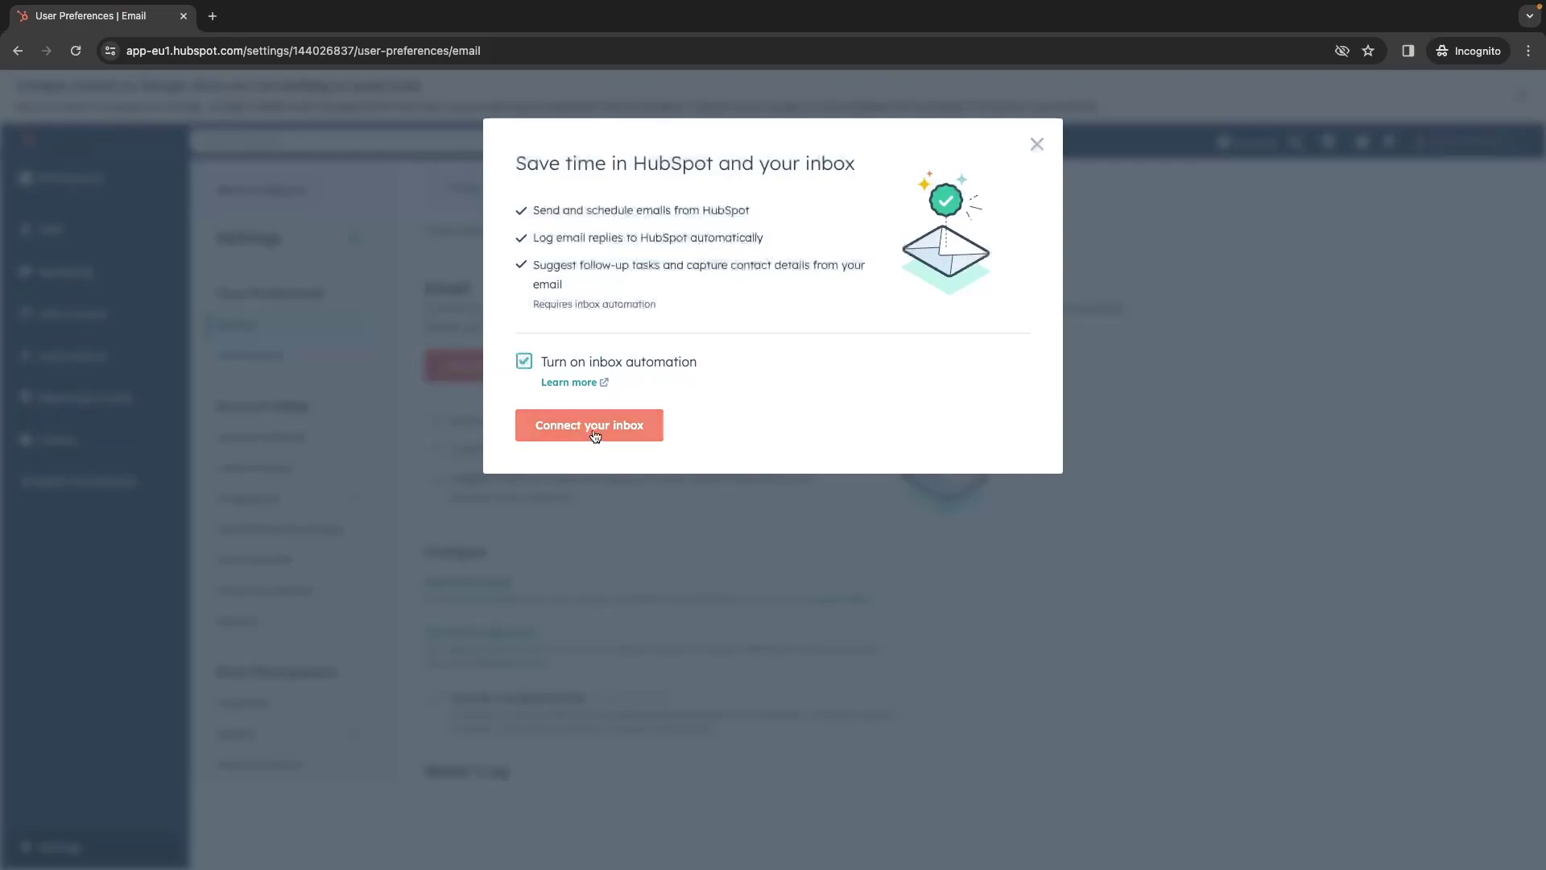
left_click(532, 447)
left_click(698, 234)
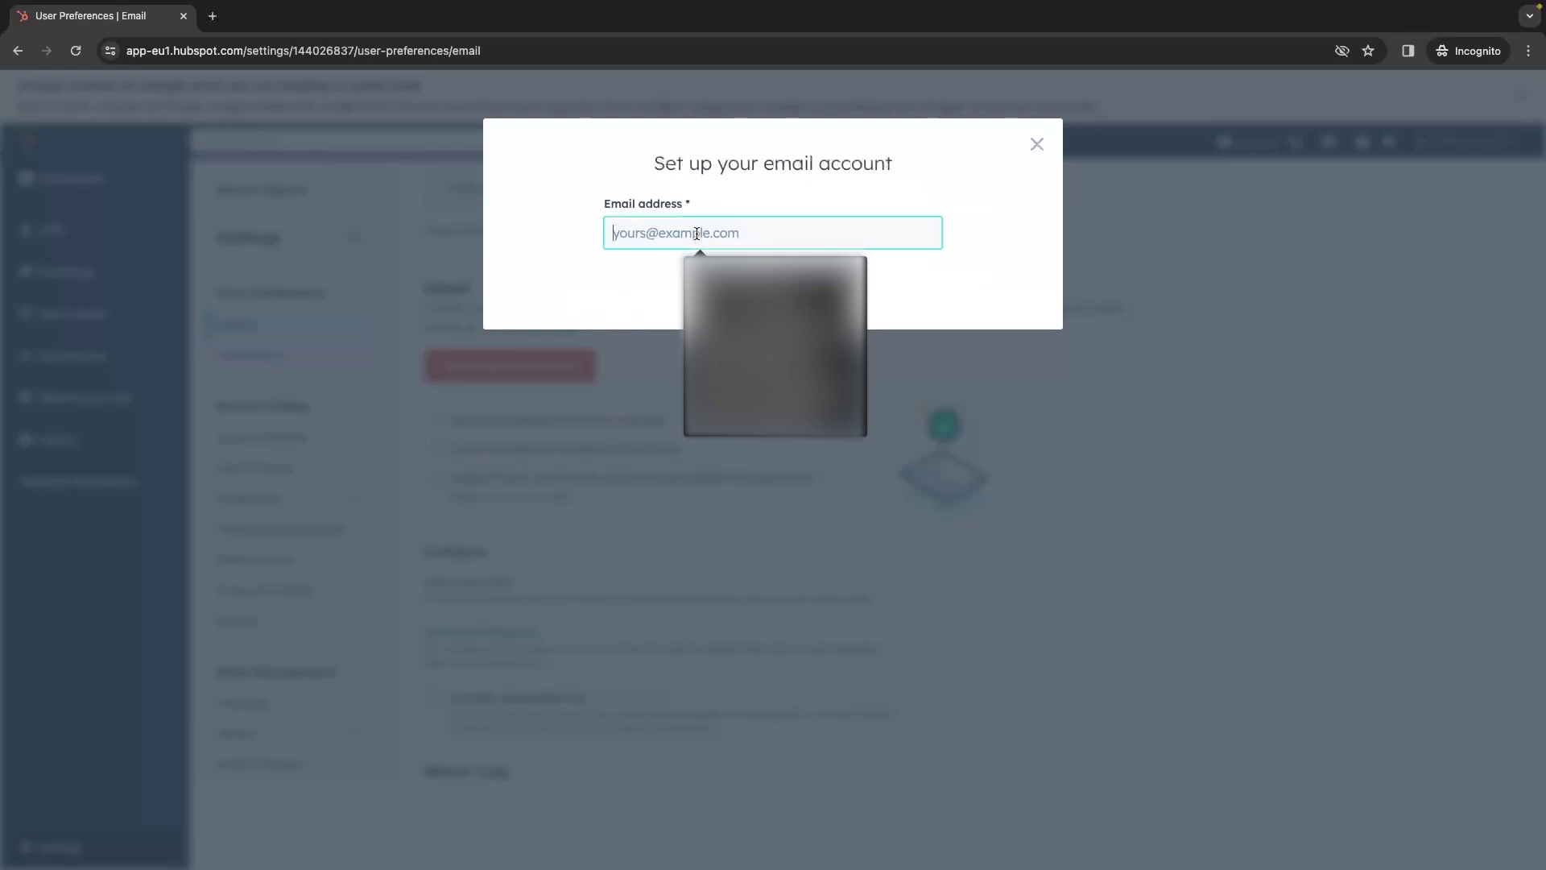
left_click(846, 274)
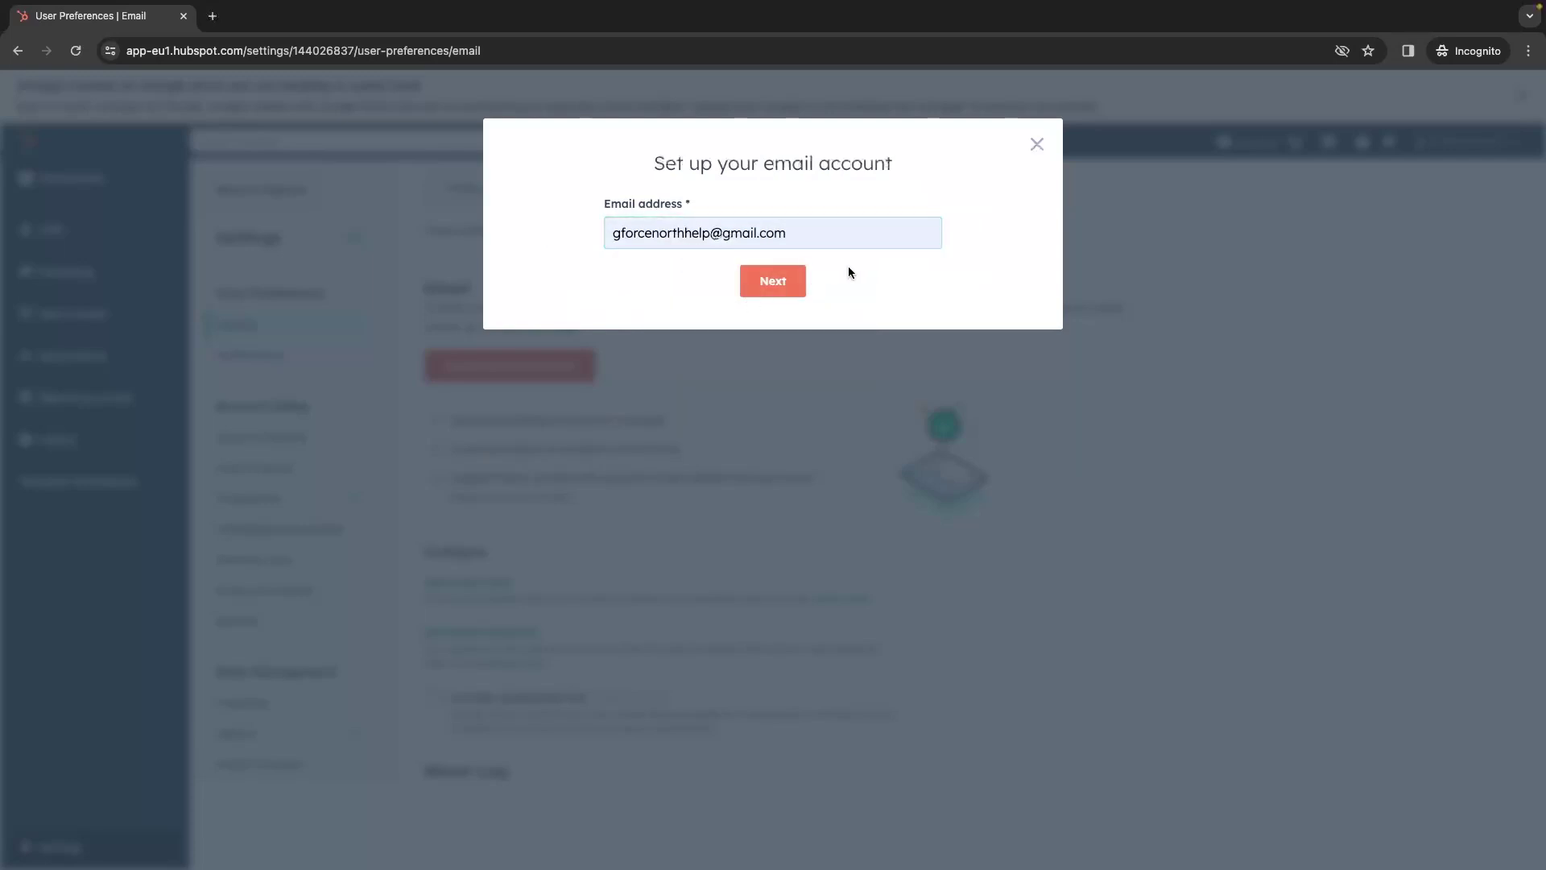
left_click_drag(720, 231, 830, 234)
left_click(830, 233)
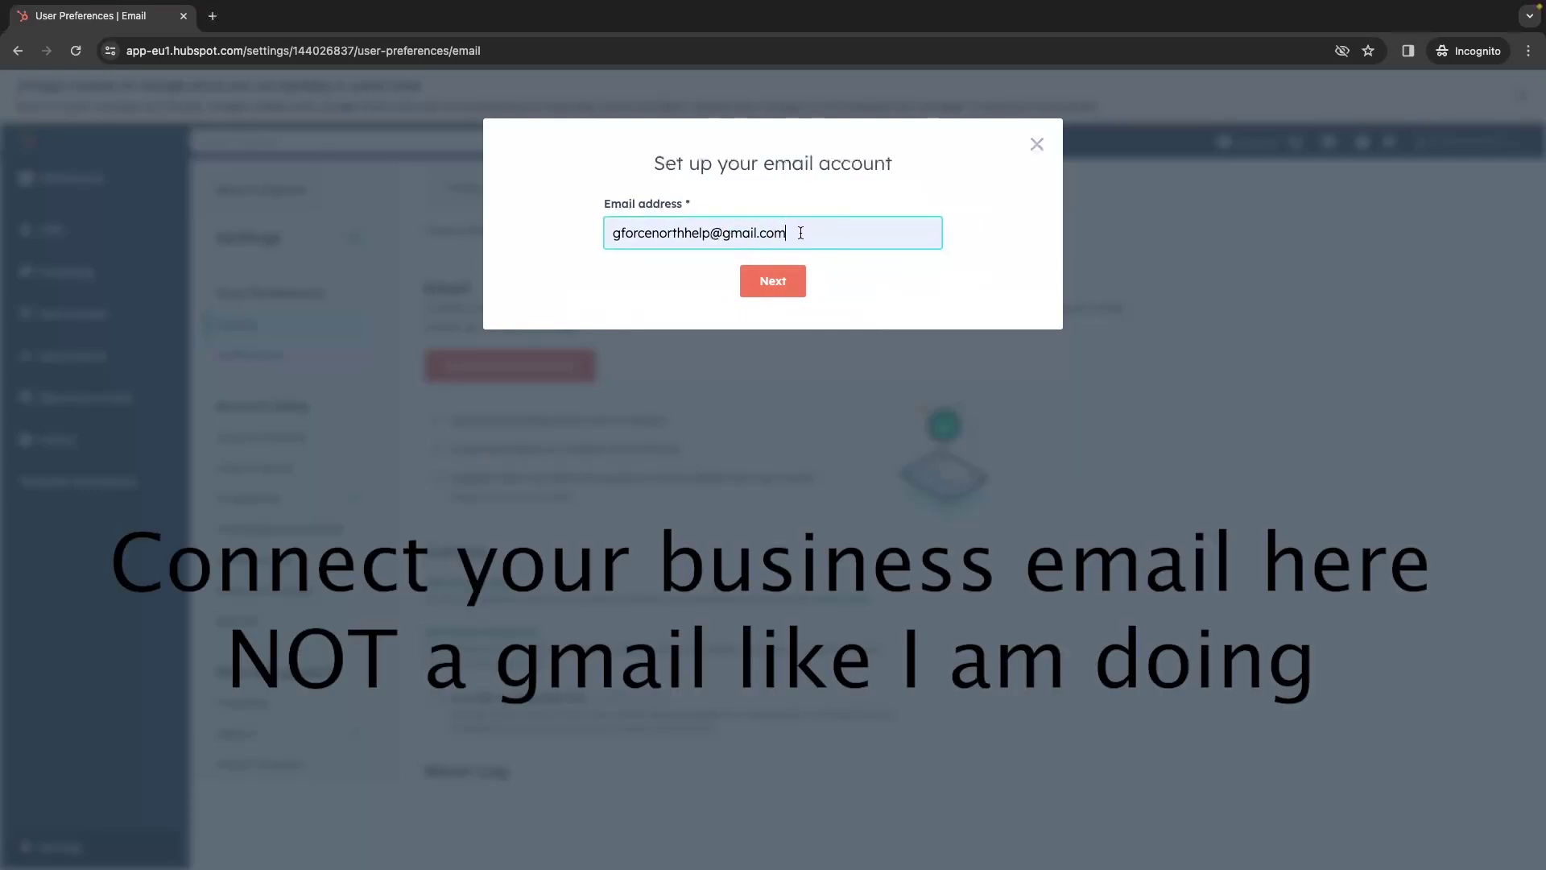
- Continue and choose to connect the inbox through Gmail
left_click(780, 280)
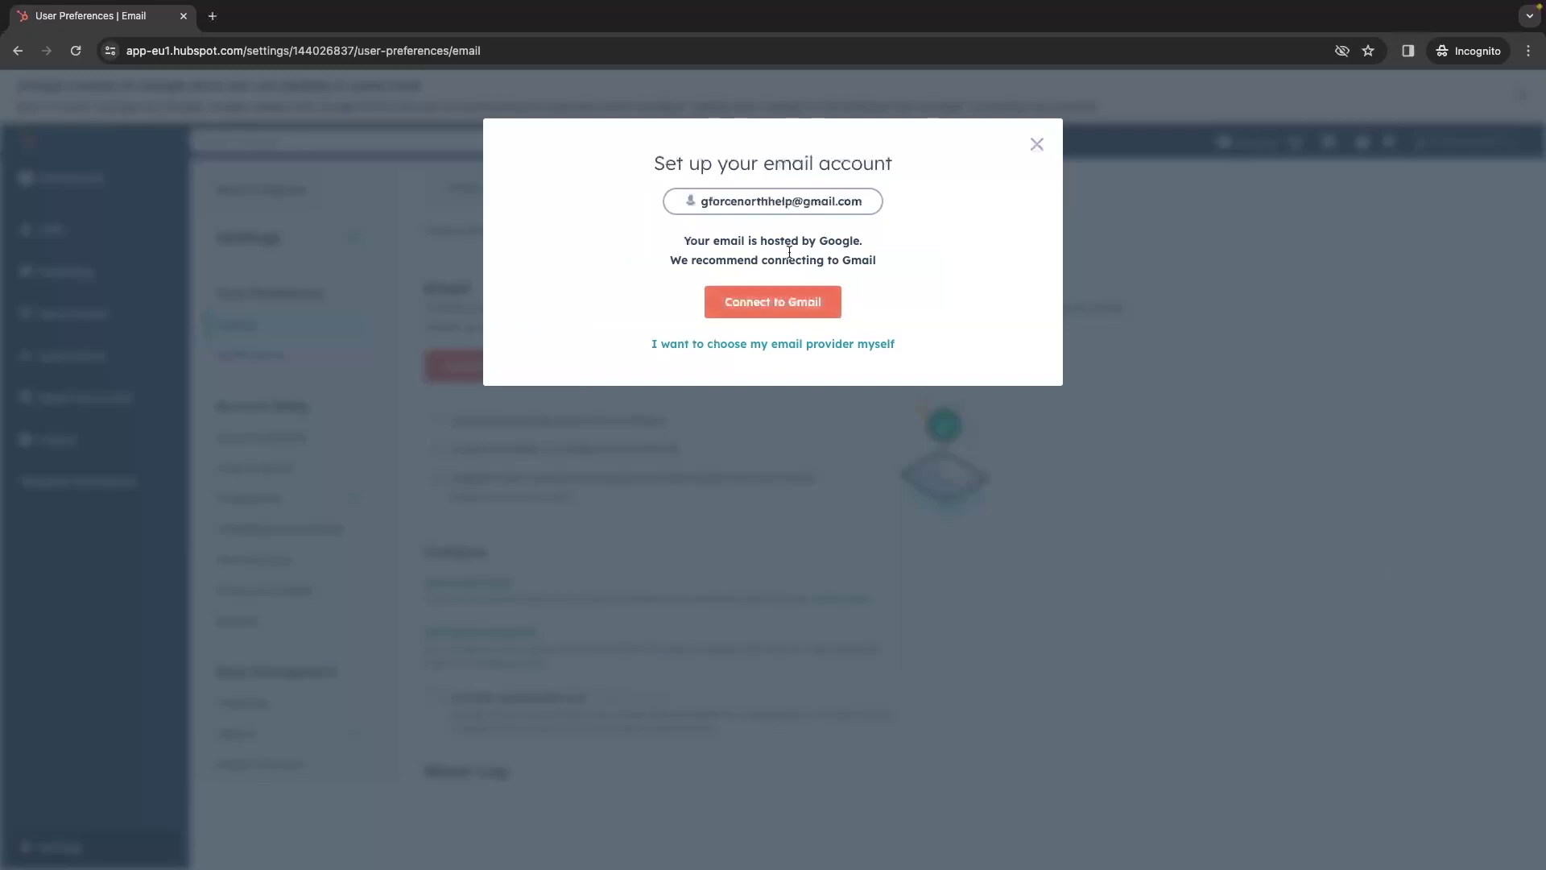
left_click_drag(684, 244, 876, 245)
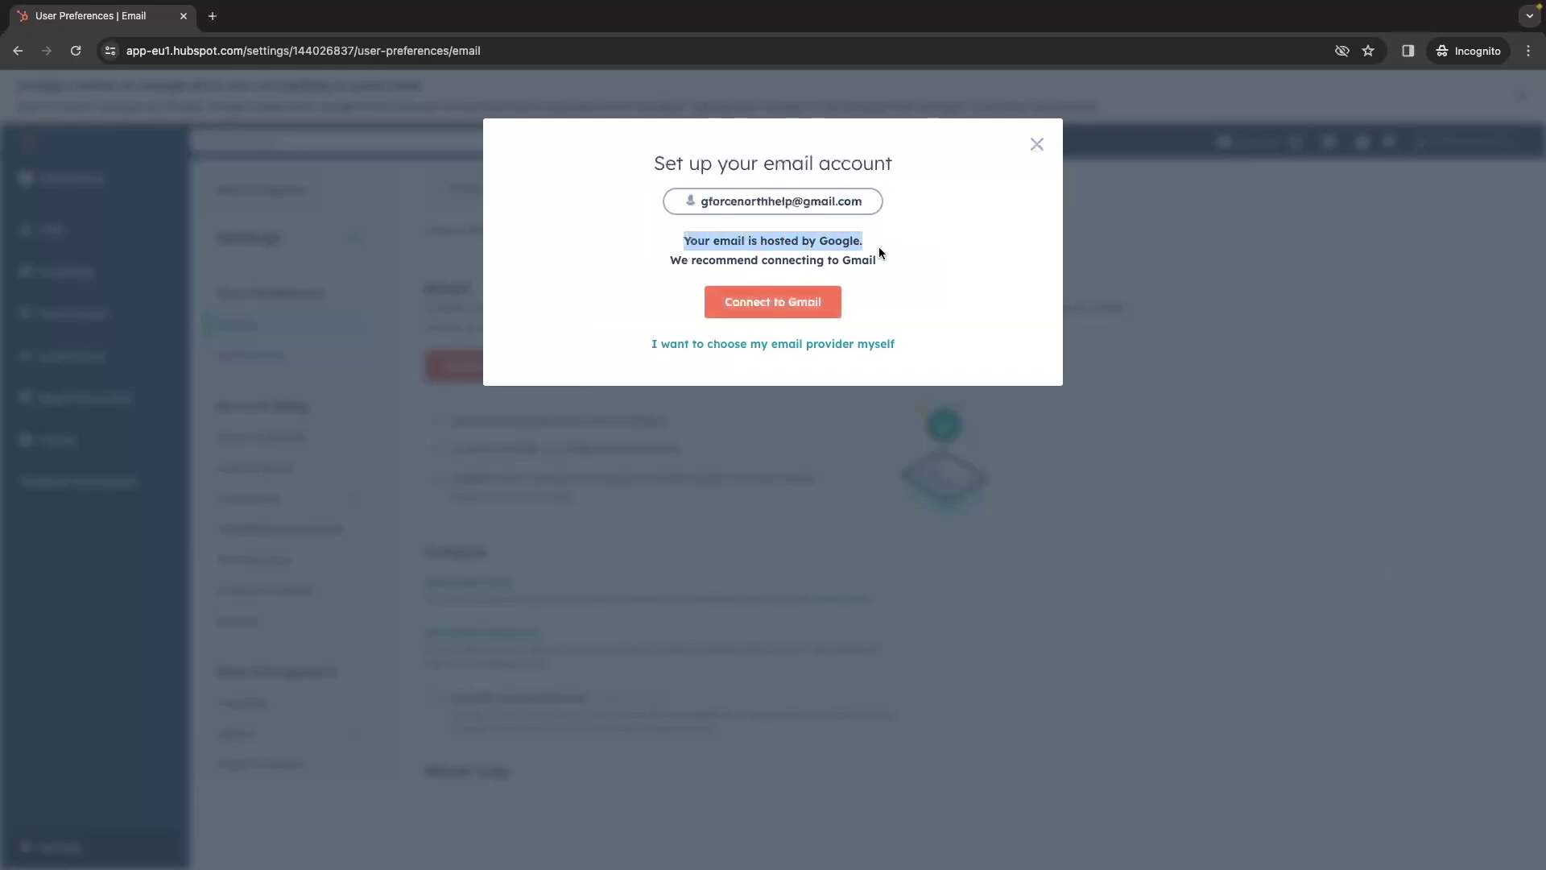
left_click(888, 248)
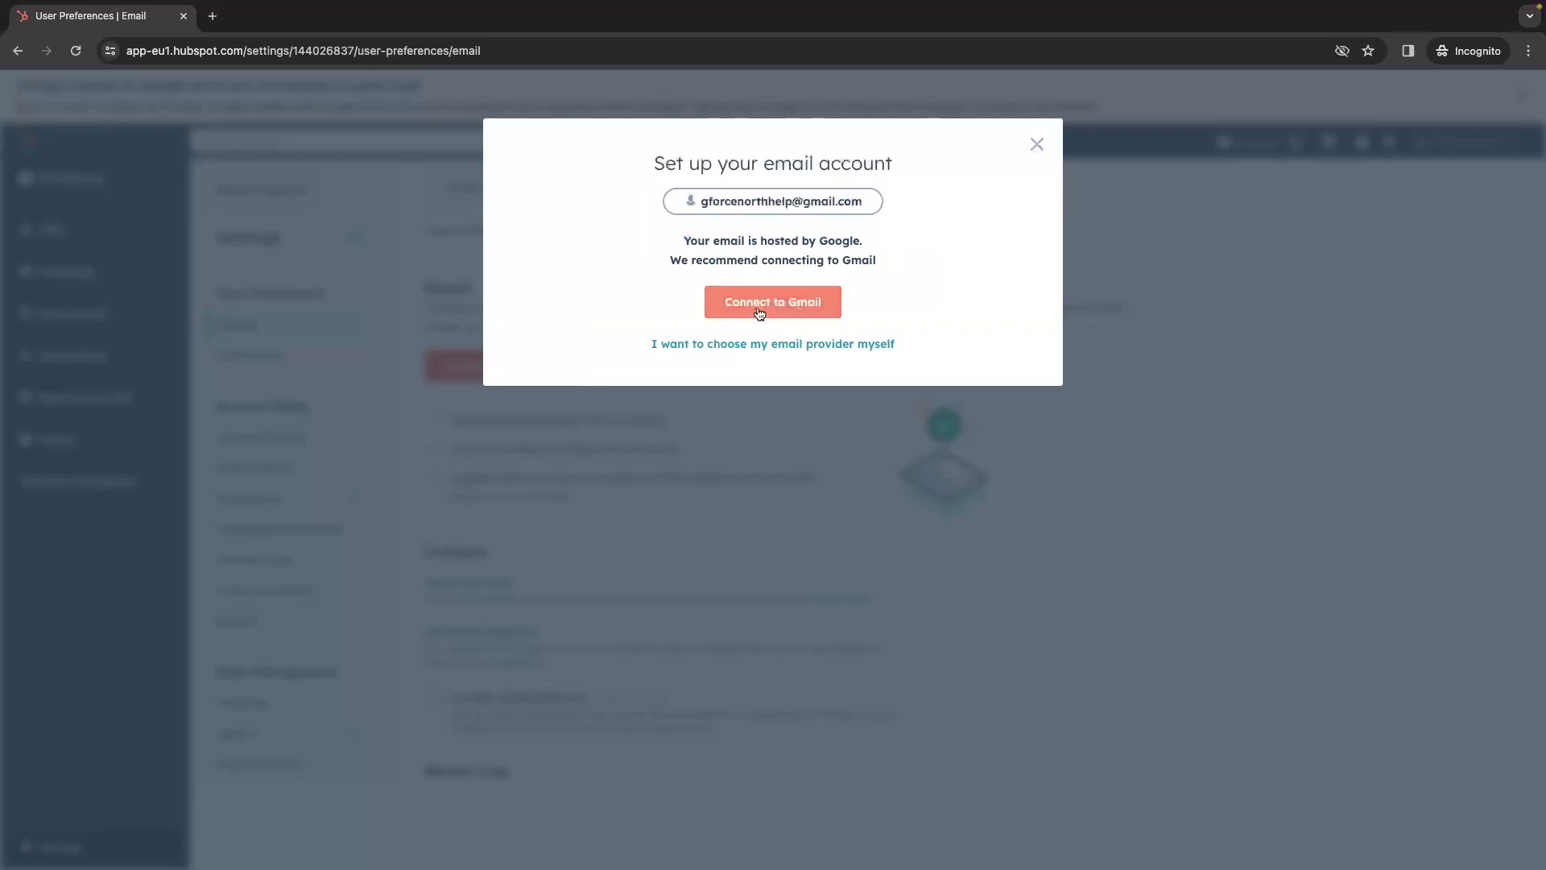
left_click(793, 313)
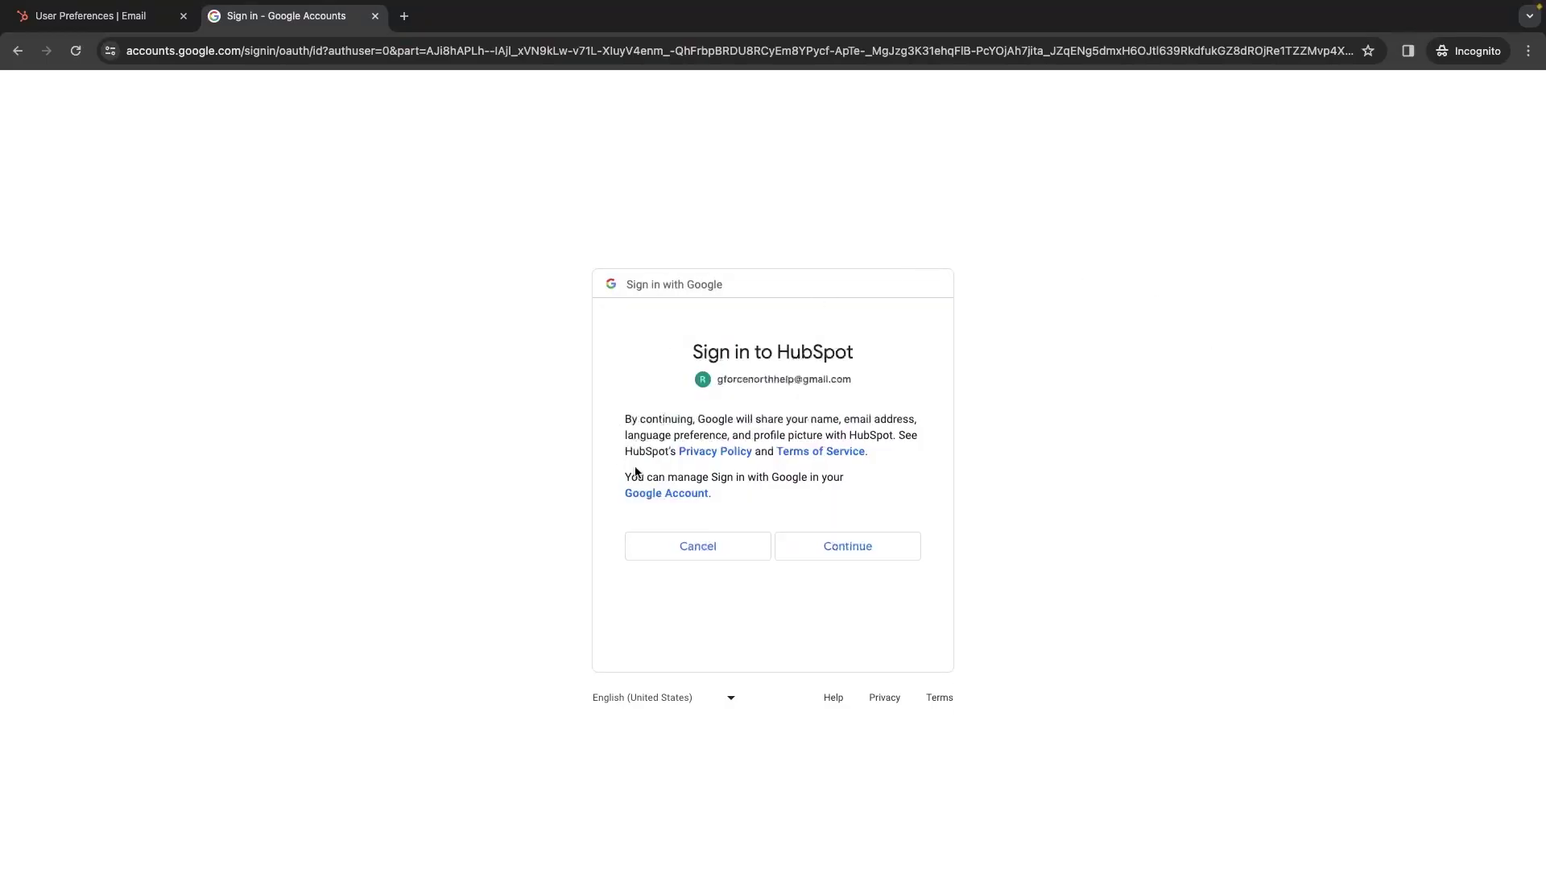
- Continue the Google sign-in and allow HubSpot access to the Gmail account
left_click(866, 543)
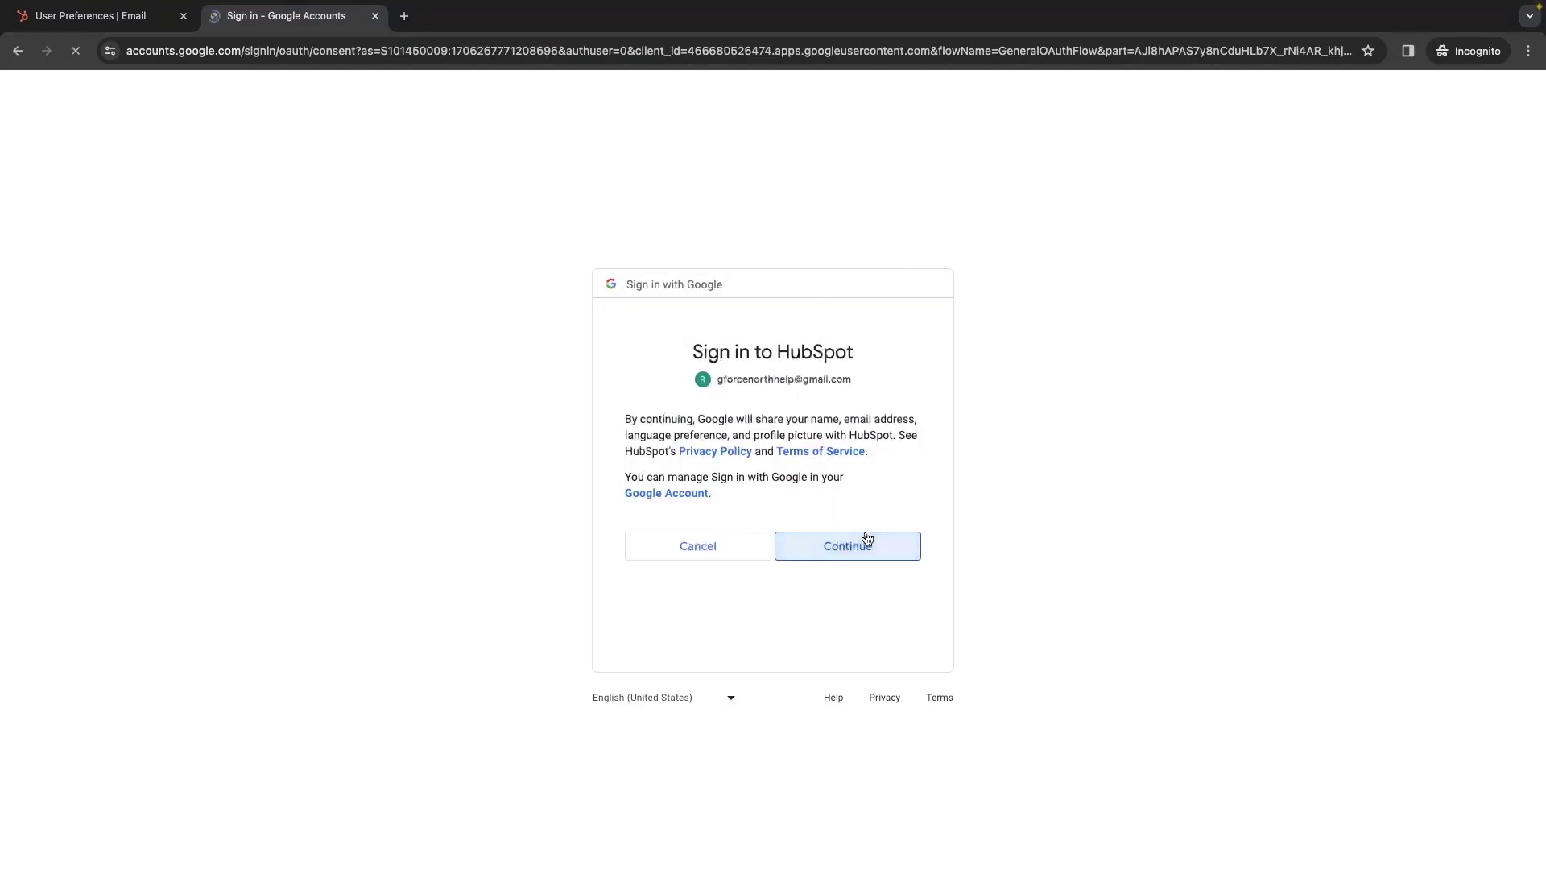
left_click(858, 683)
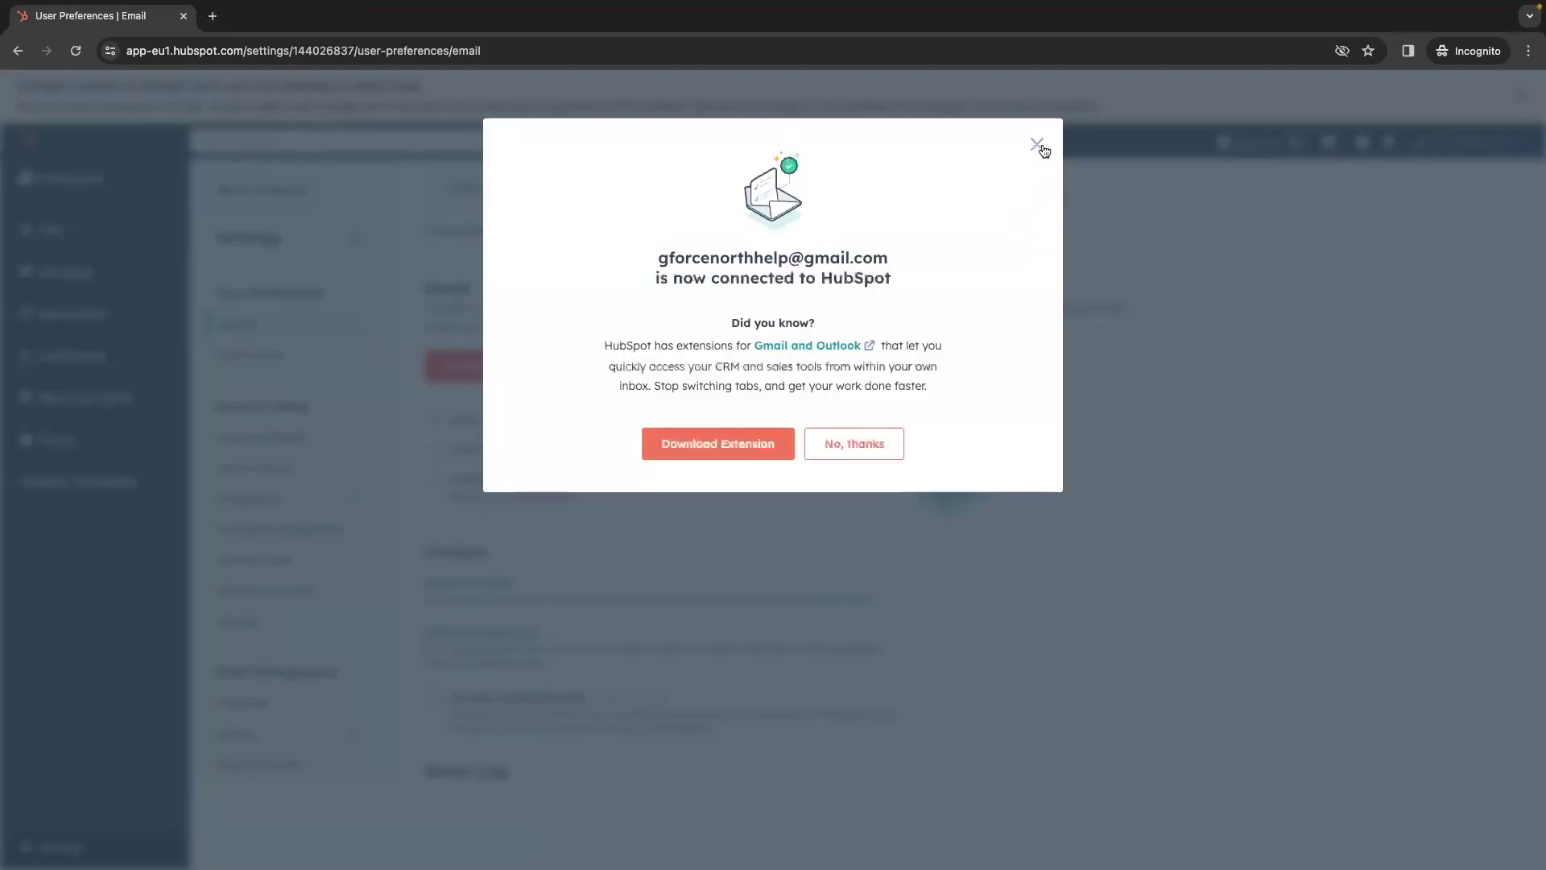
- Dismiss the connection success message and check the connected email address
left_click(1039, 146)
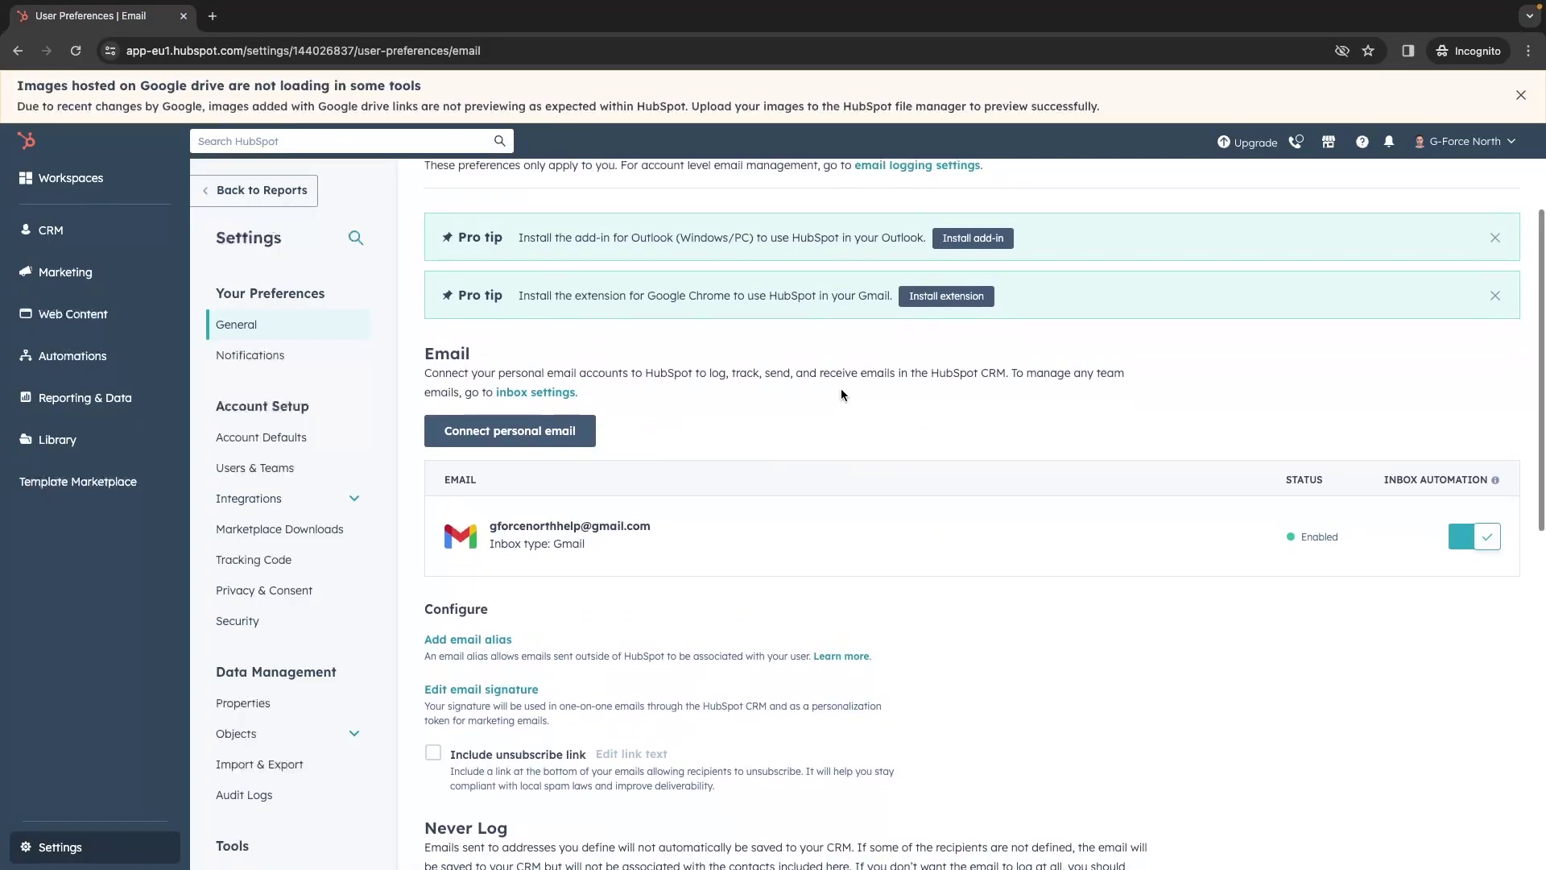
left_click_drag(491, 525, 662, 529)
left_click(660, 530)
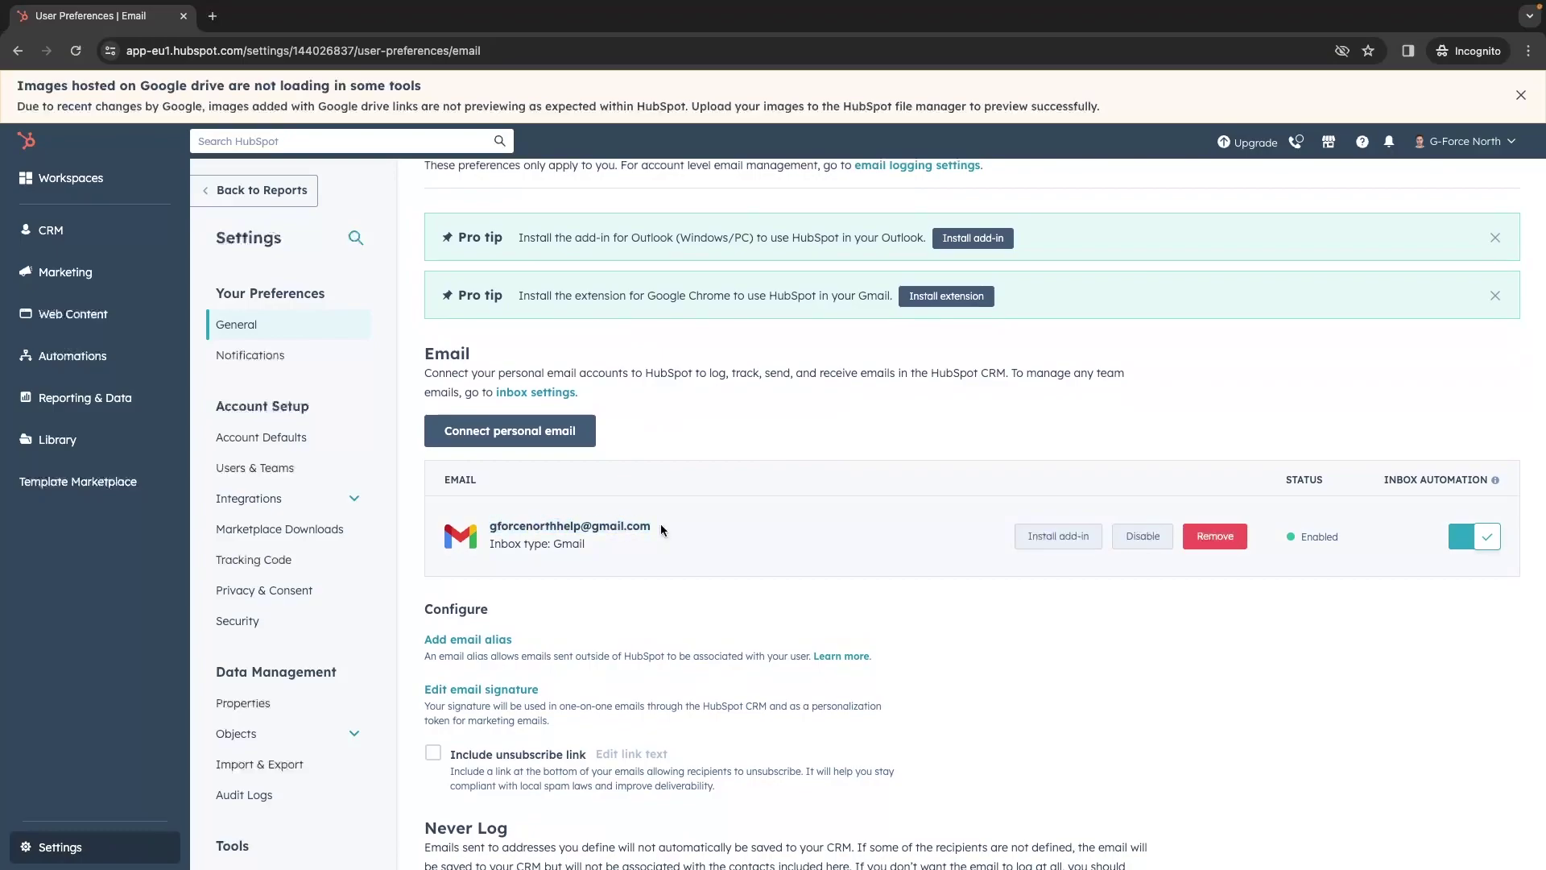
scroll(882, 442, "up", 1)
scroll(882, 442, "down", 3)
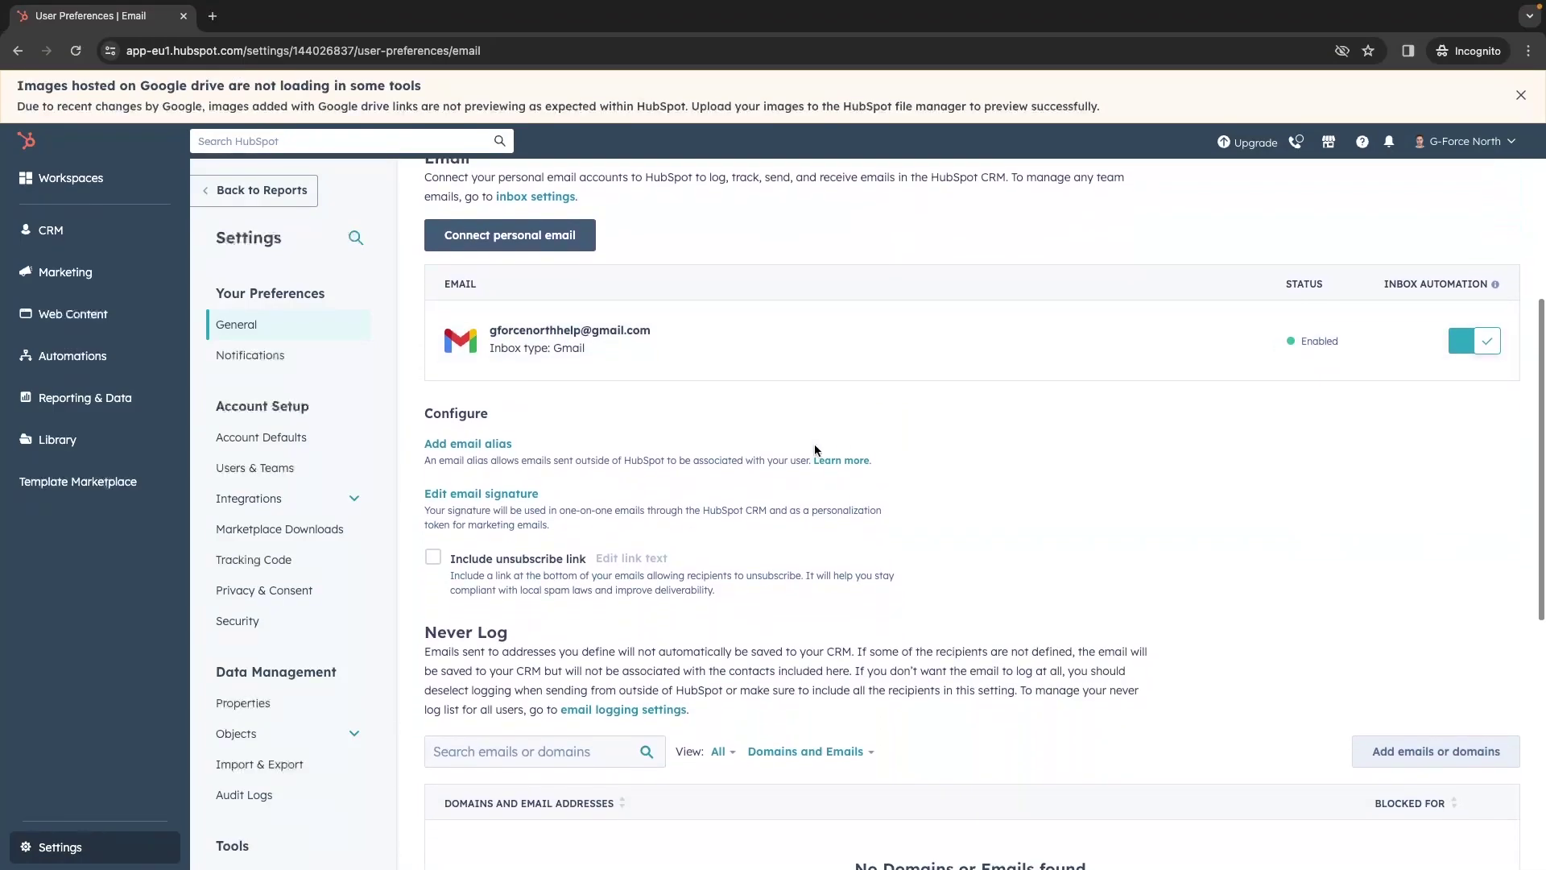
- Save a personal email signature with your name, then go to Calendar preferences
left_click(479, 494)
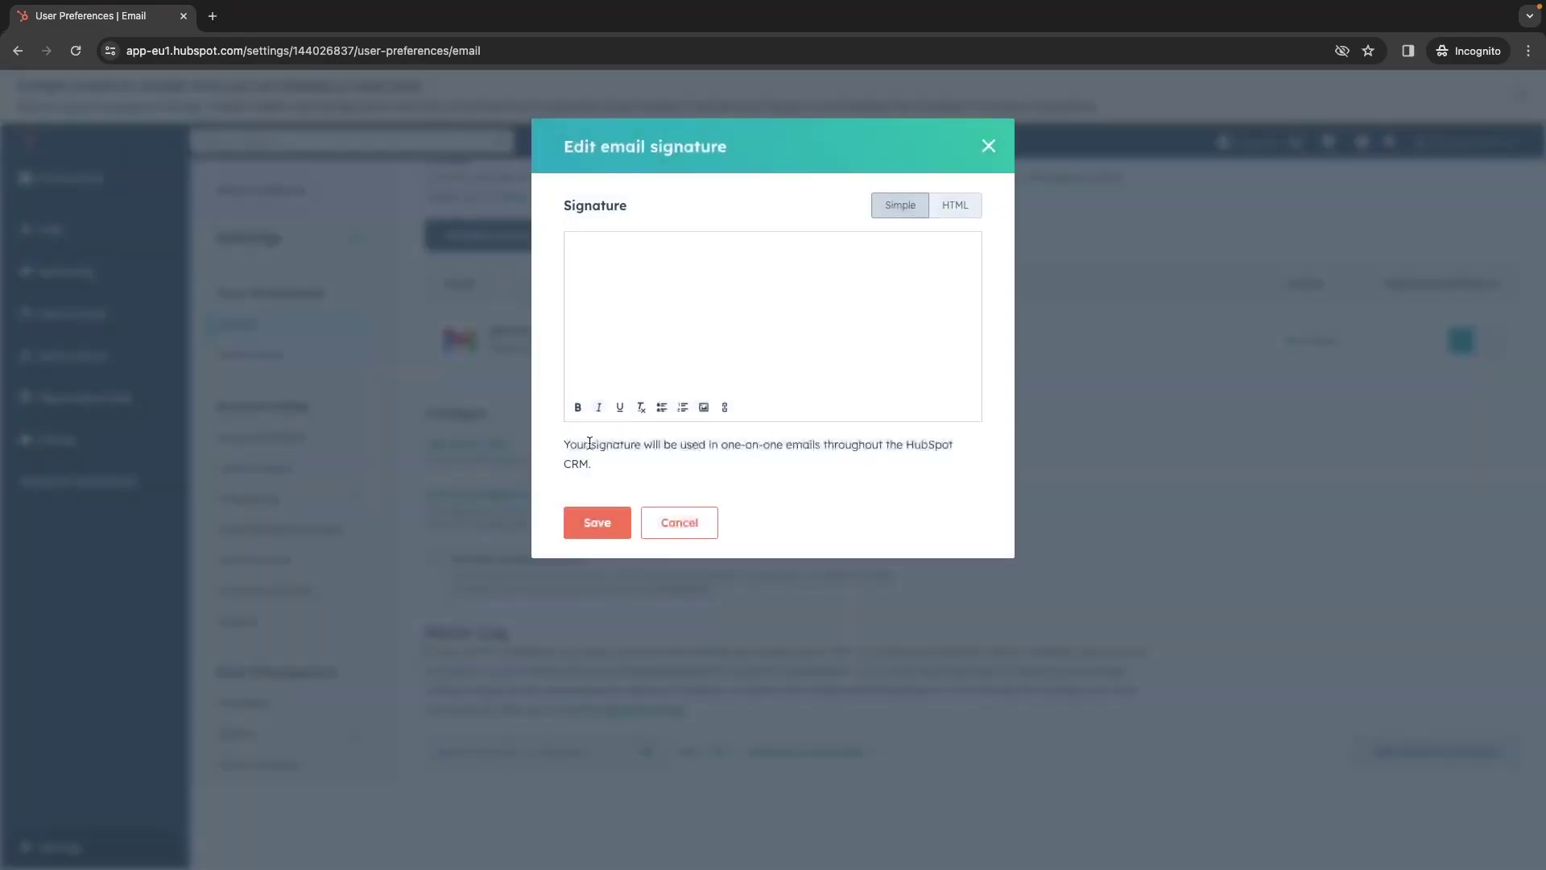
type("iley HRolden")
left_click(605, 522)
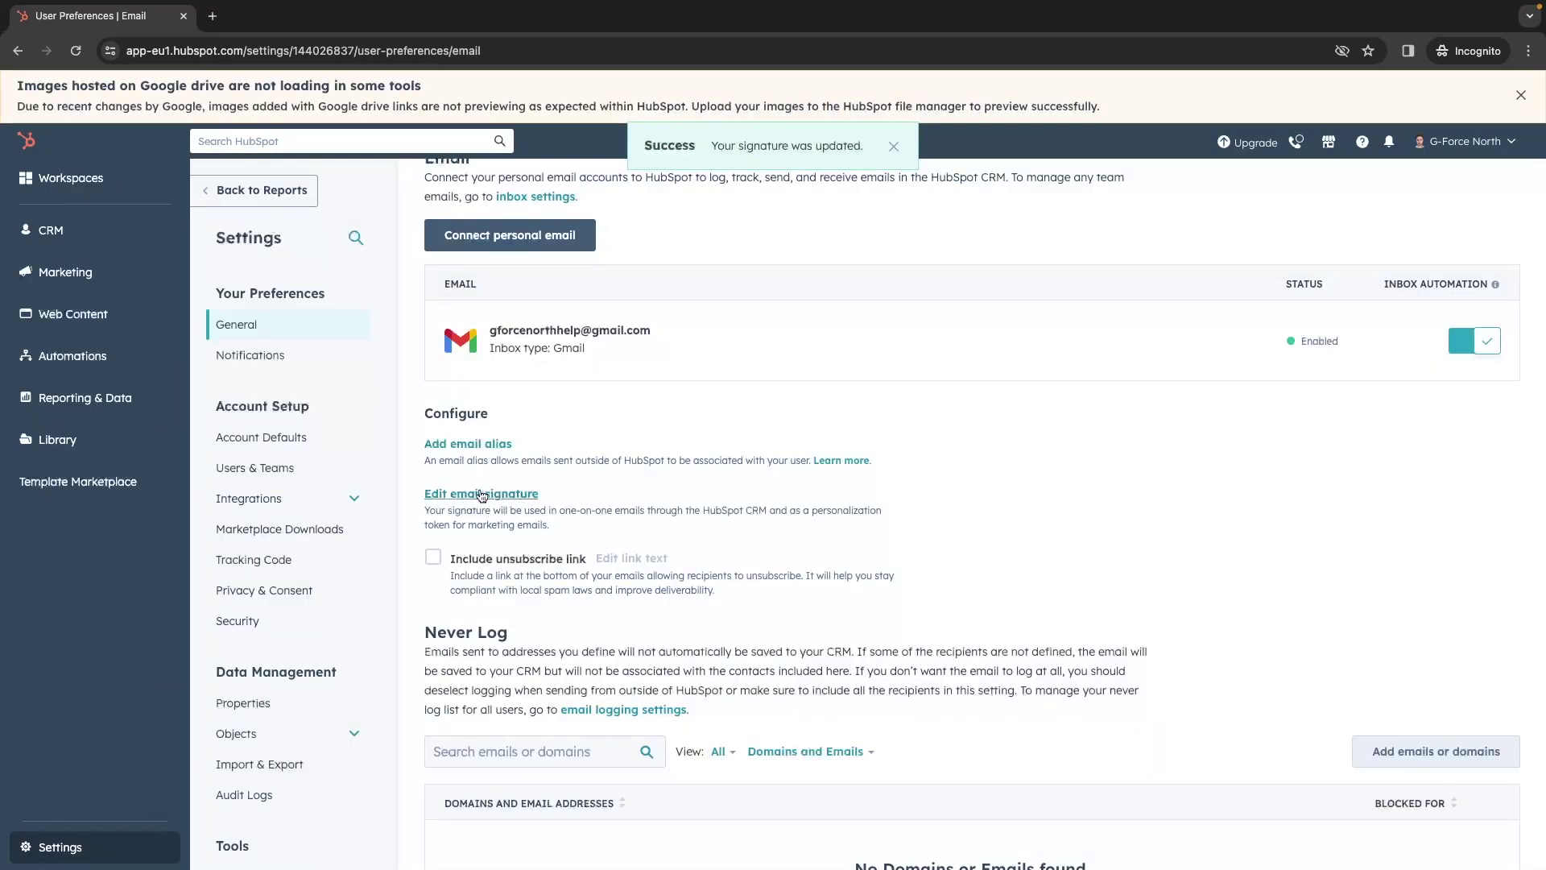
scroll(580, 346, "up", 4)
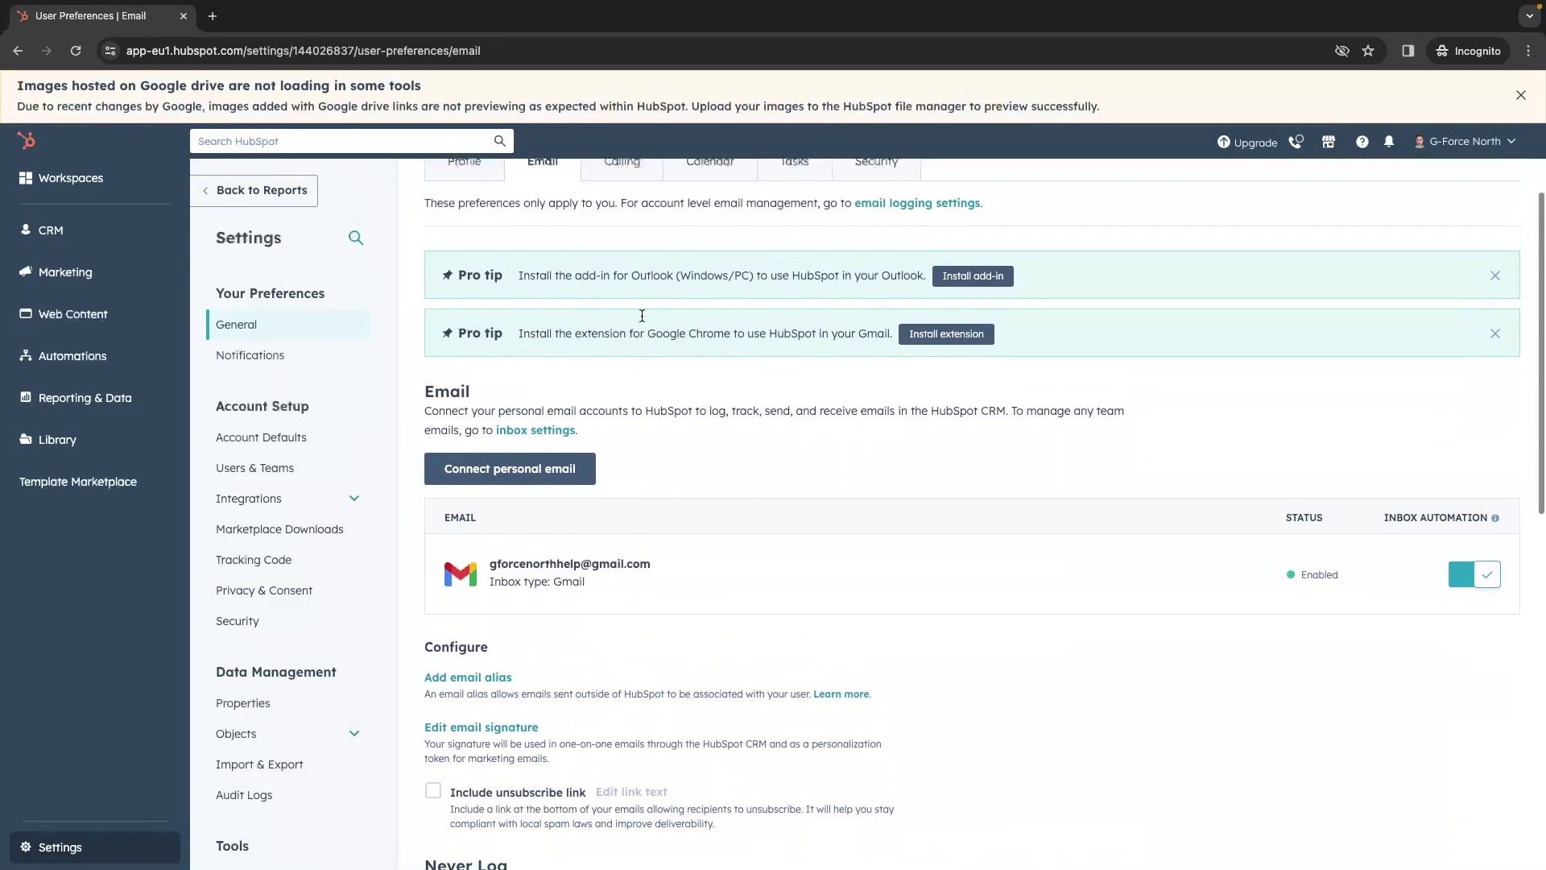
left_click(709, 232)
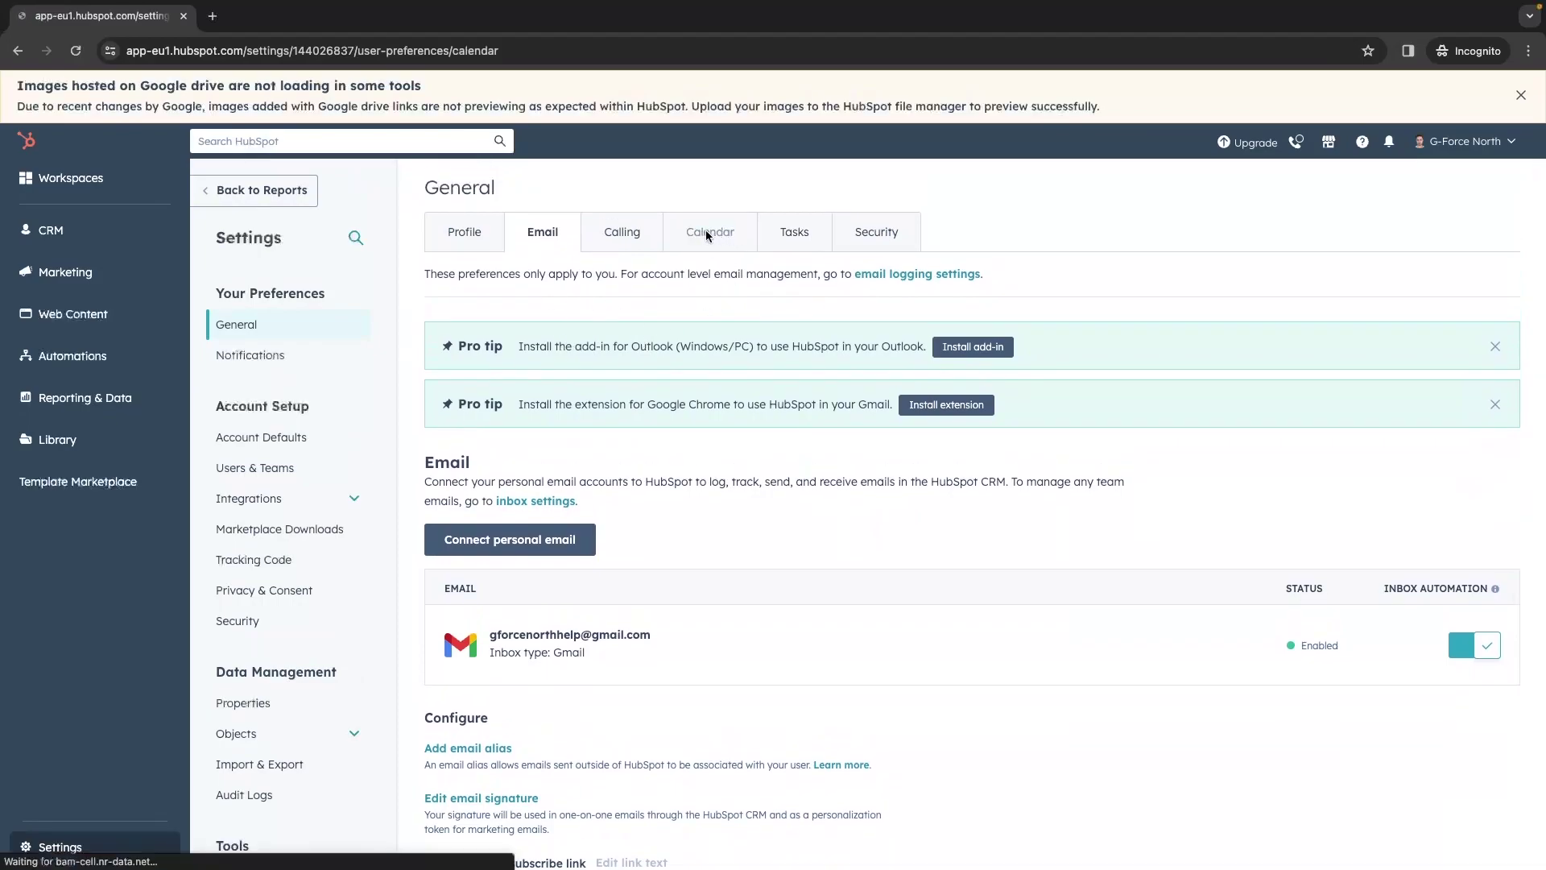
- Pick Google / Gmail as the calendar provider and begin connecting the calendar
left_click(521, 586)
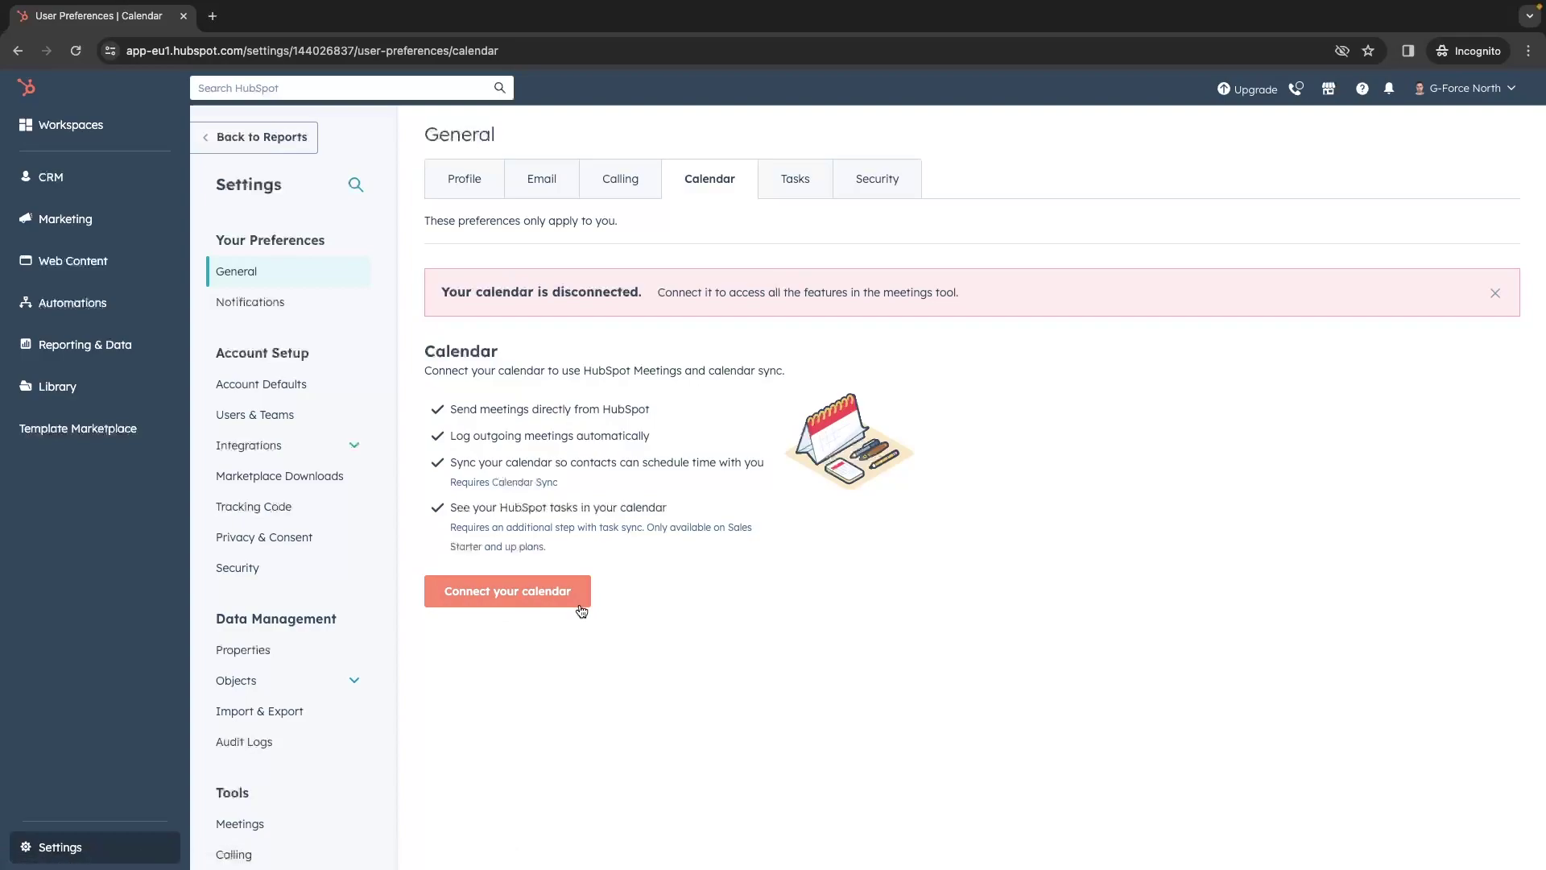
left_click_drag(449, 414, 656, 414)
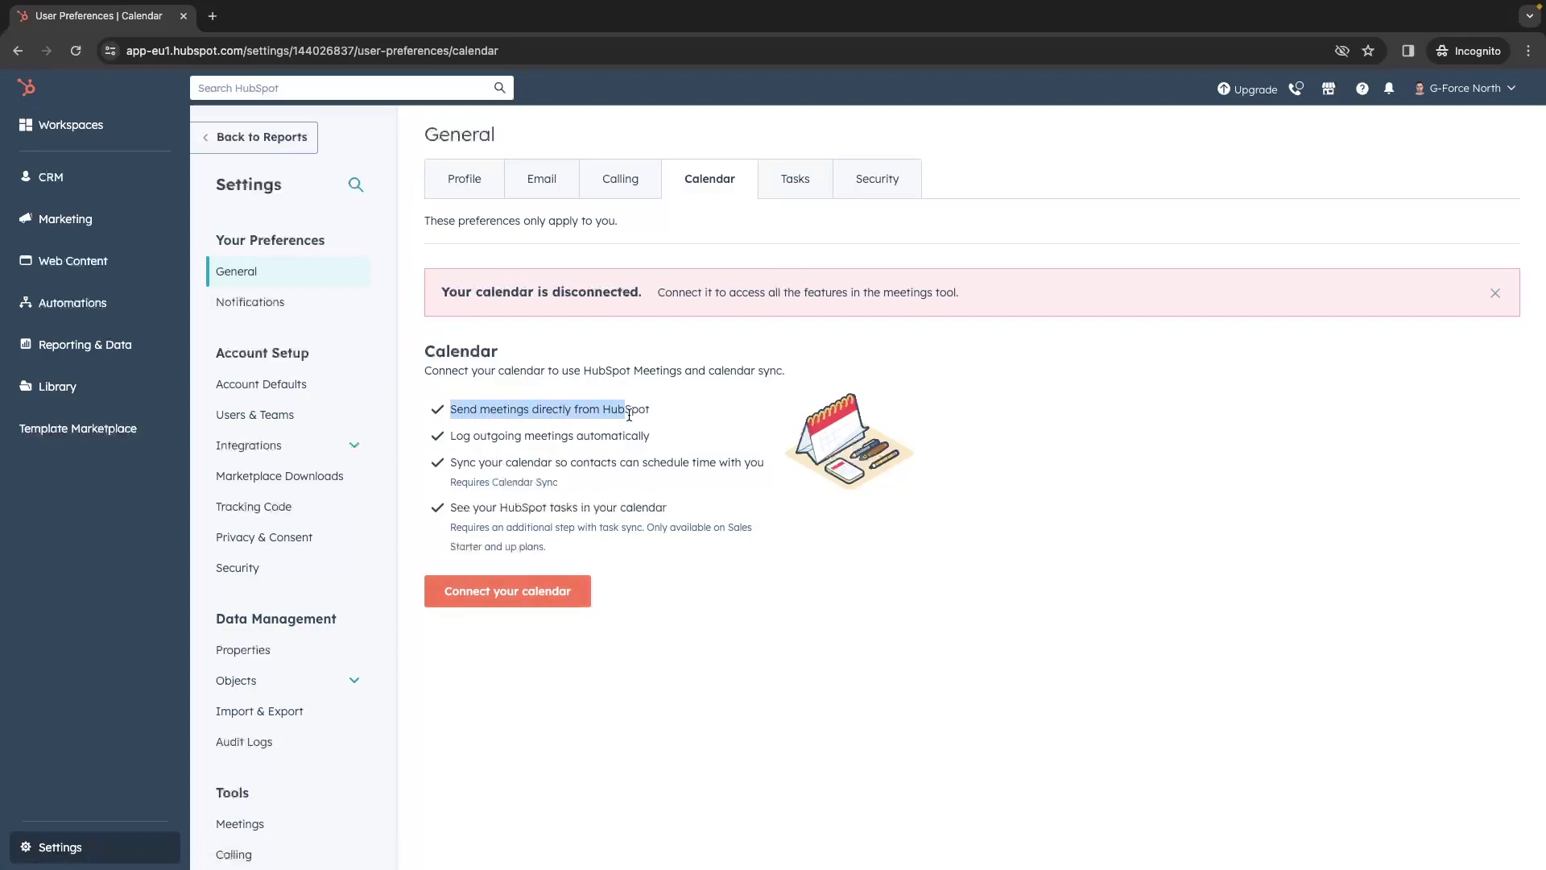
left_click(668, 413)
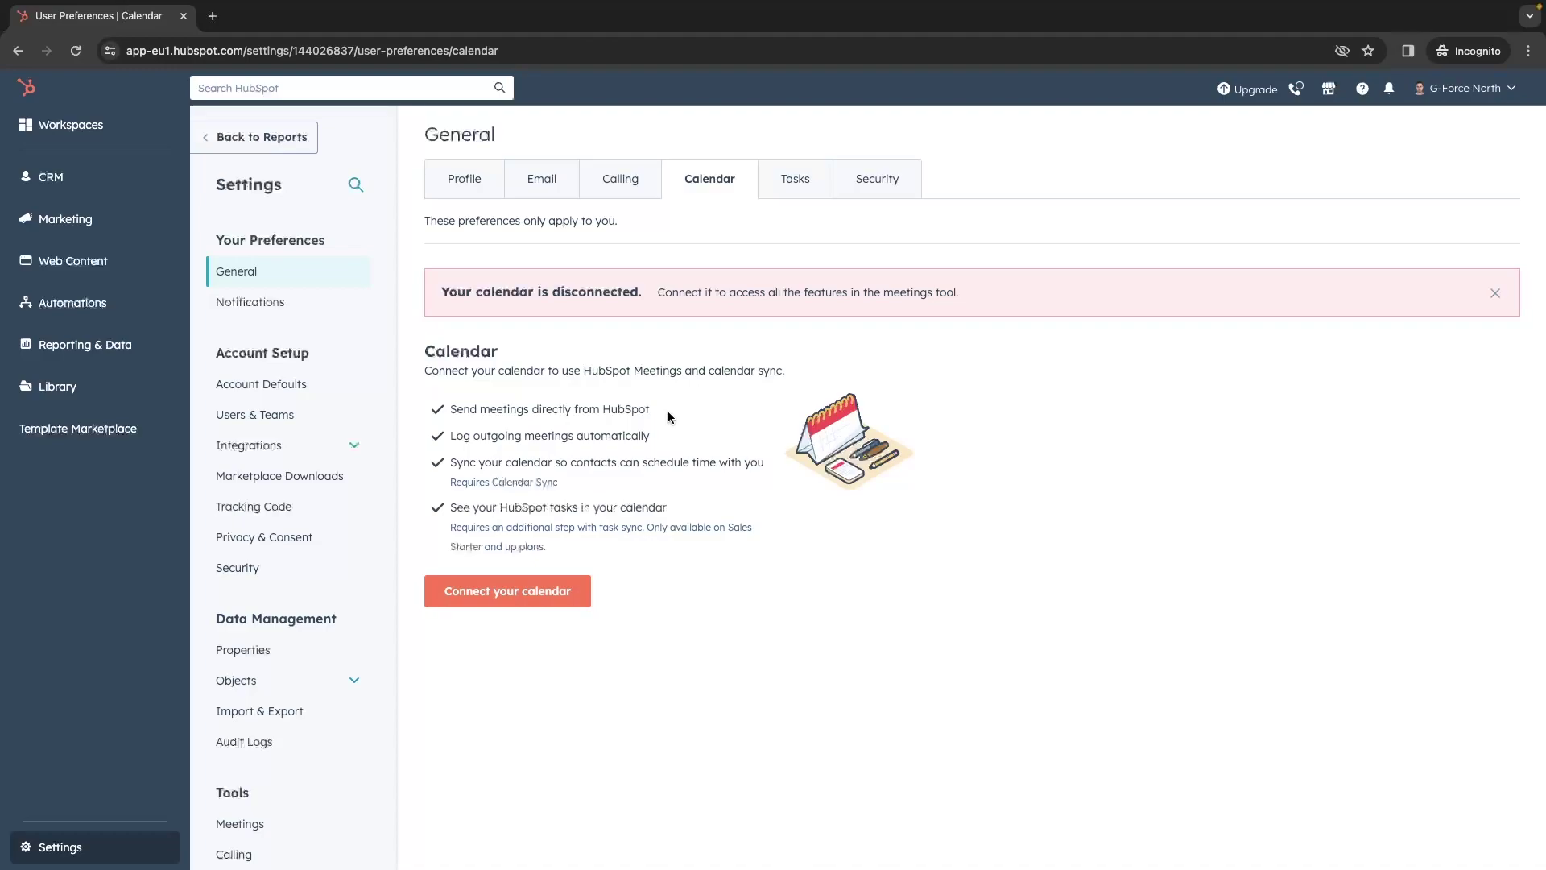
left_click(492, 600)
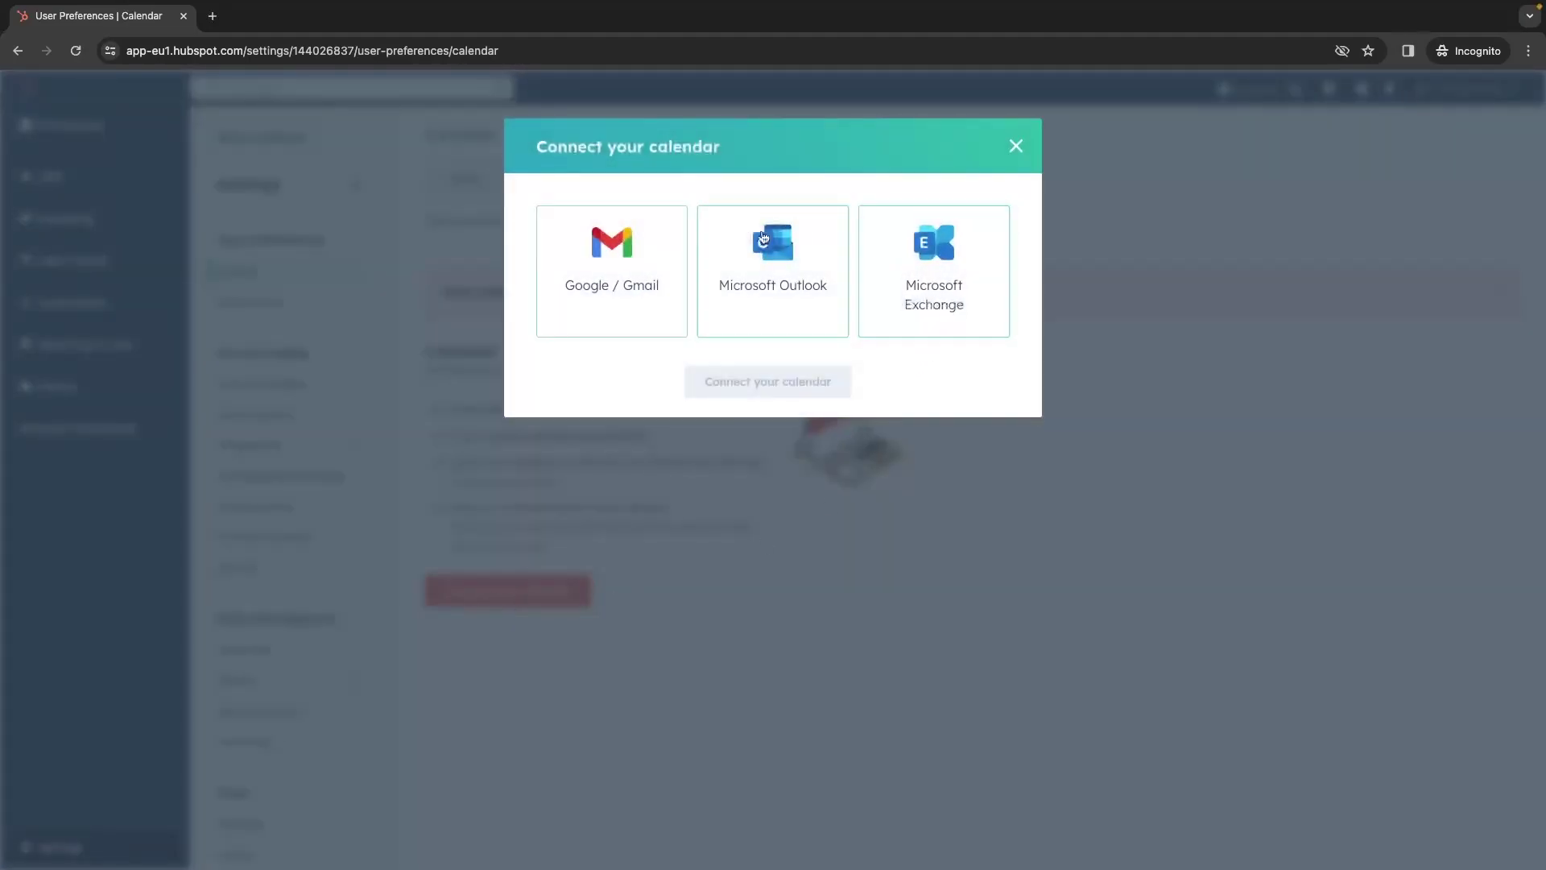
left_click(652, 282)
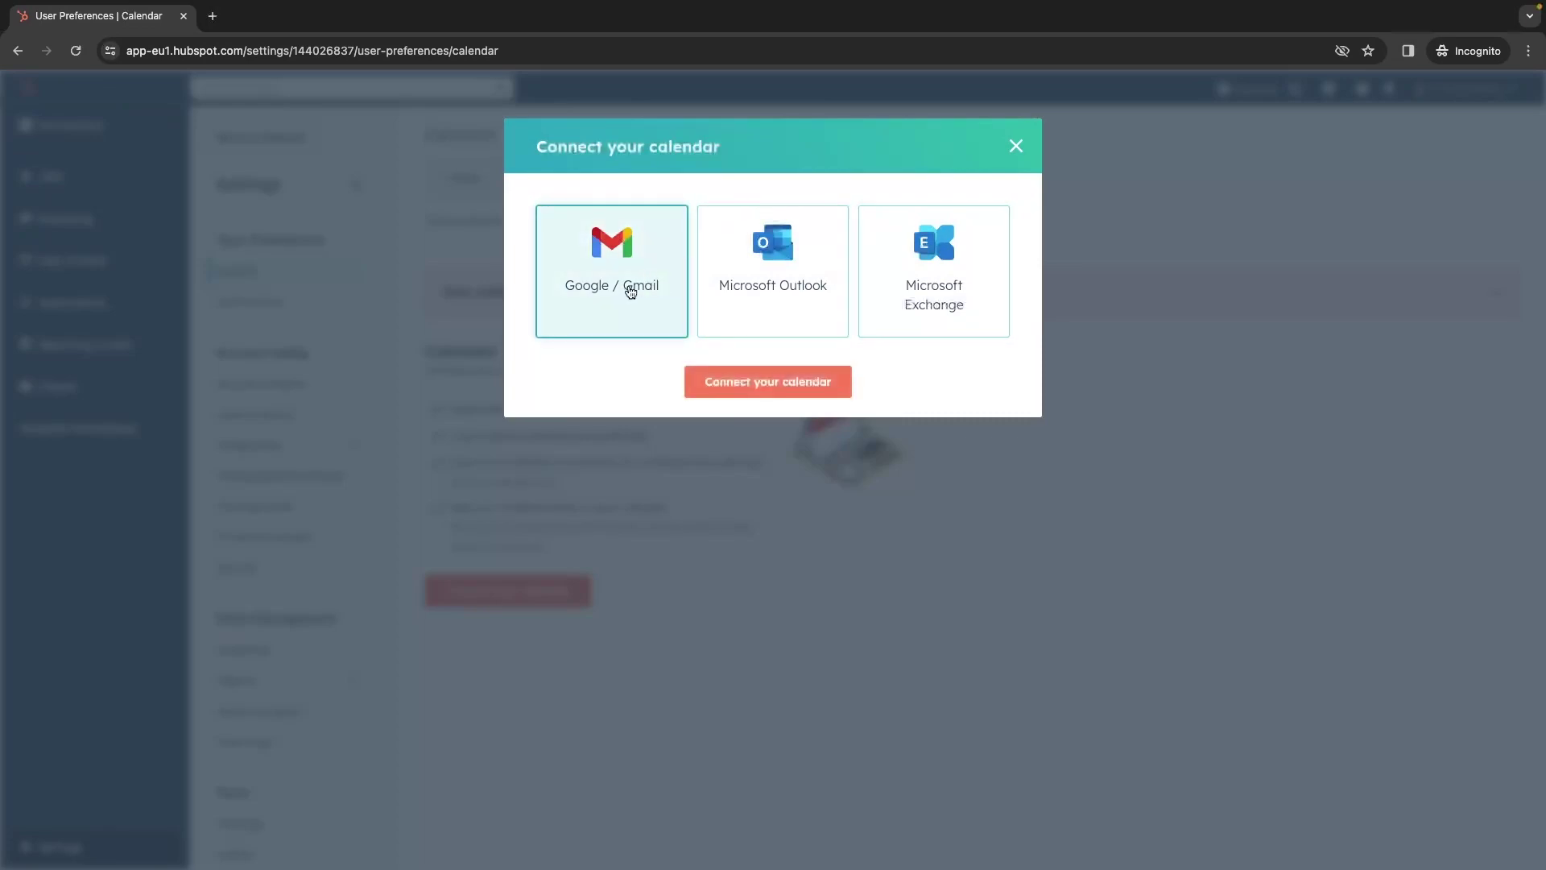
left_click(753, 385)
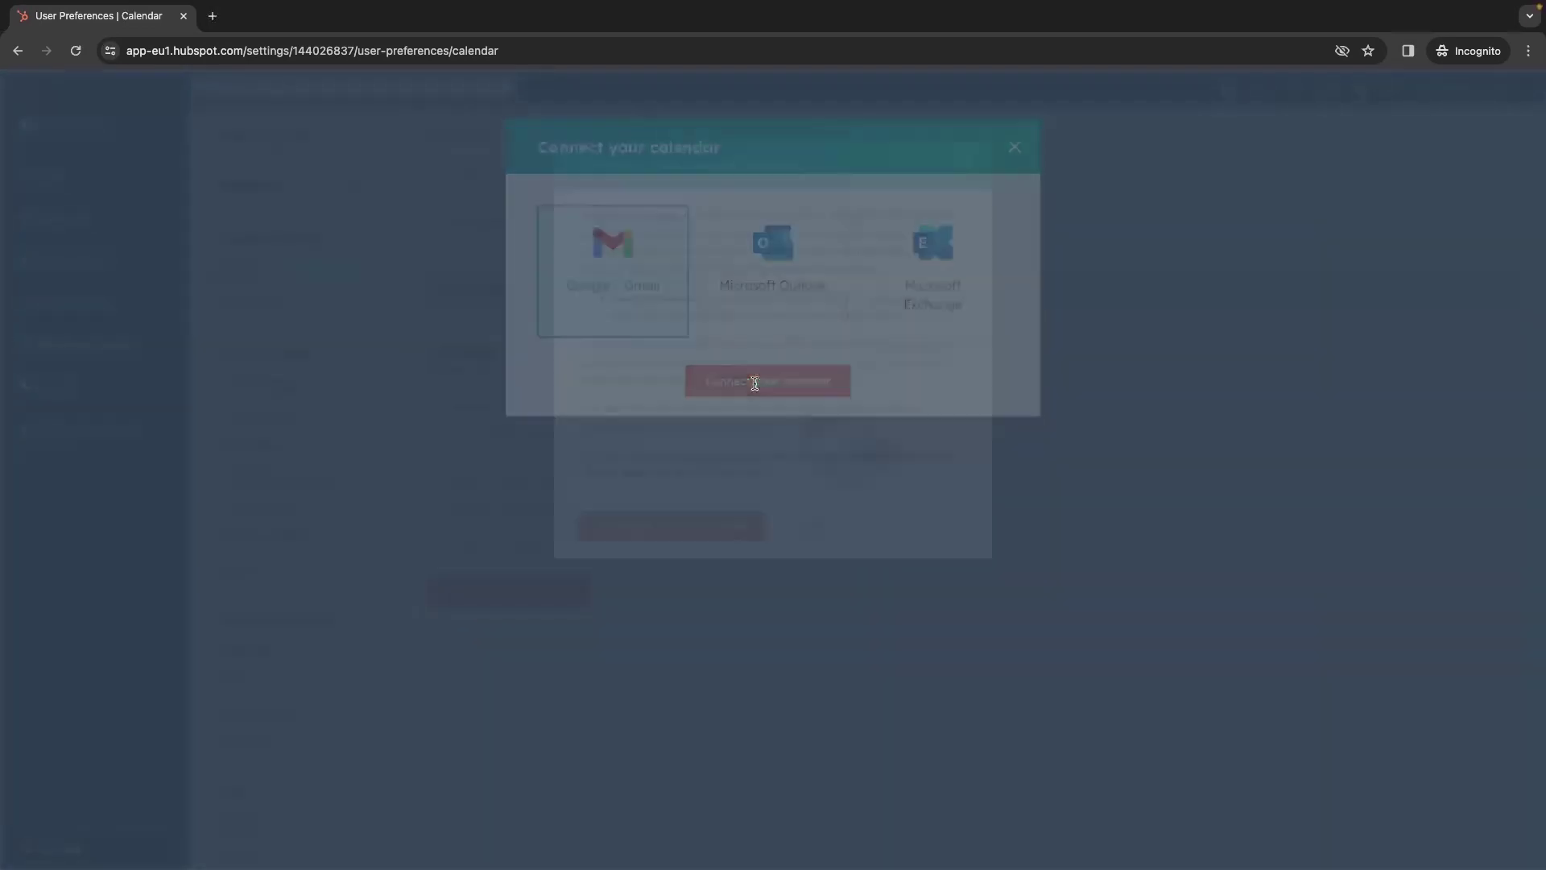
- Accept the connection terms and sign in with the Google account to link the calendar
left_click(654, 534)
left_click(718, 441)
left_click(838, 542)
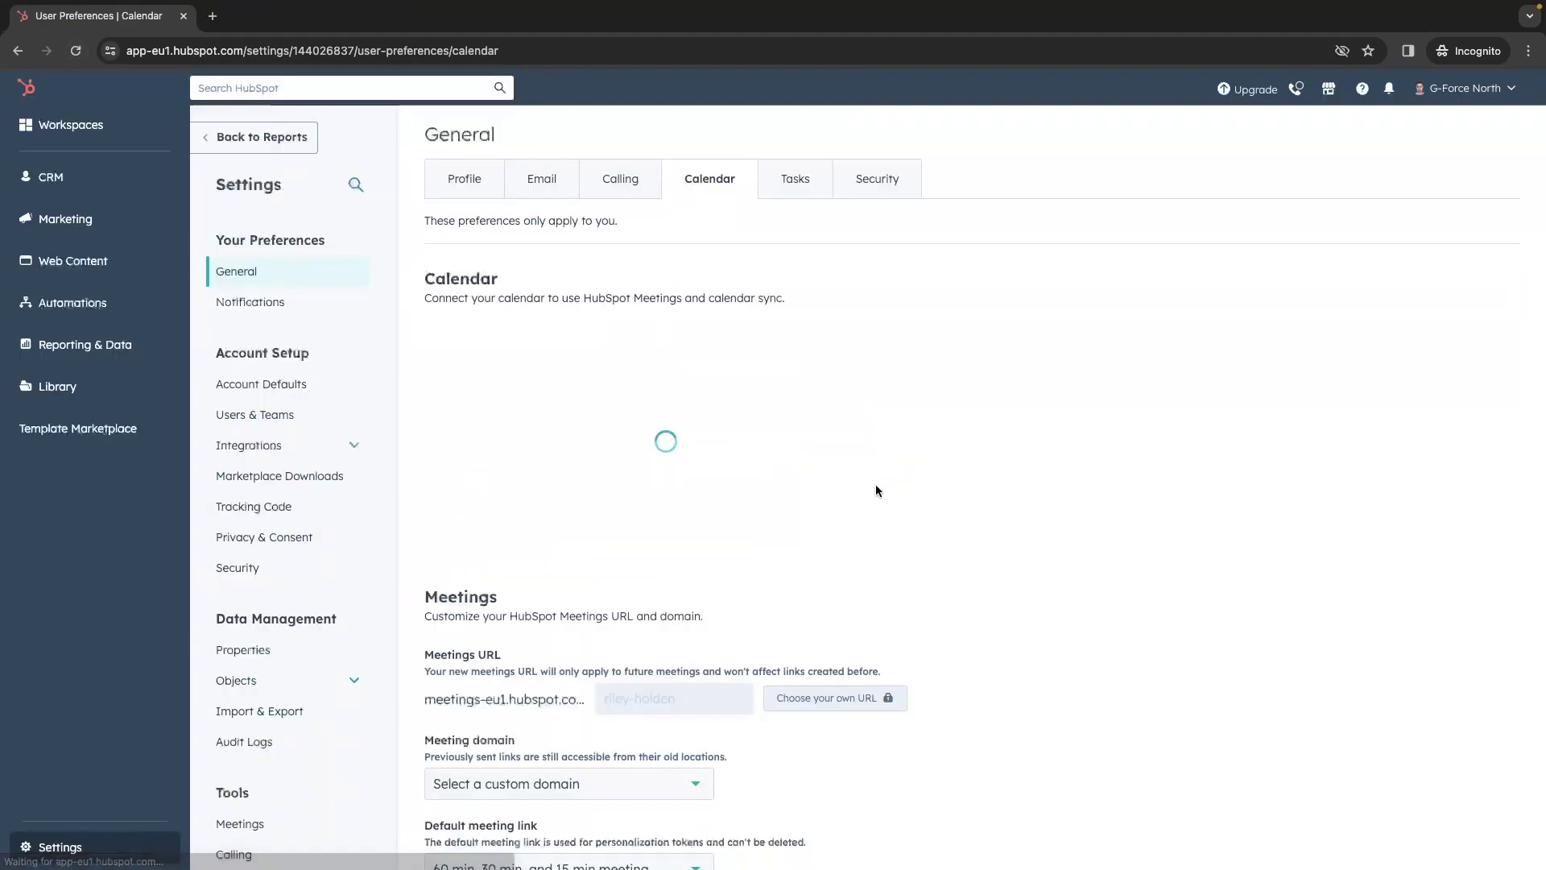
- Review the Calendar settings, including Calendar Sync and the default meeting link options
scroll(839, 480, "down", 2)
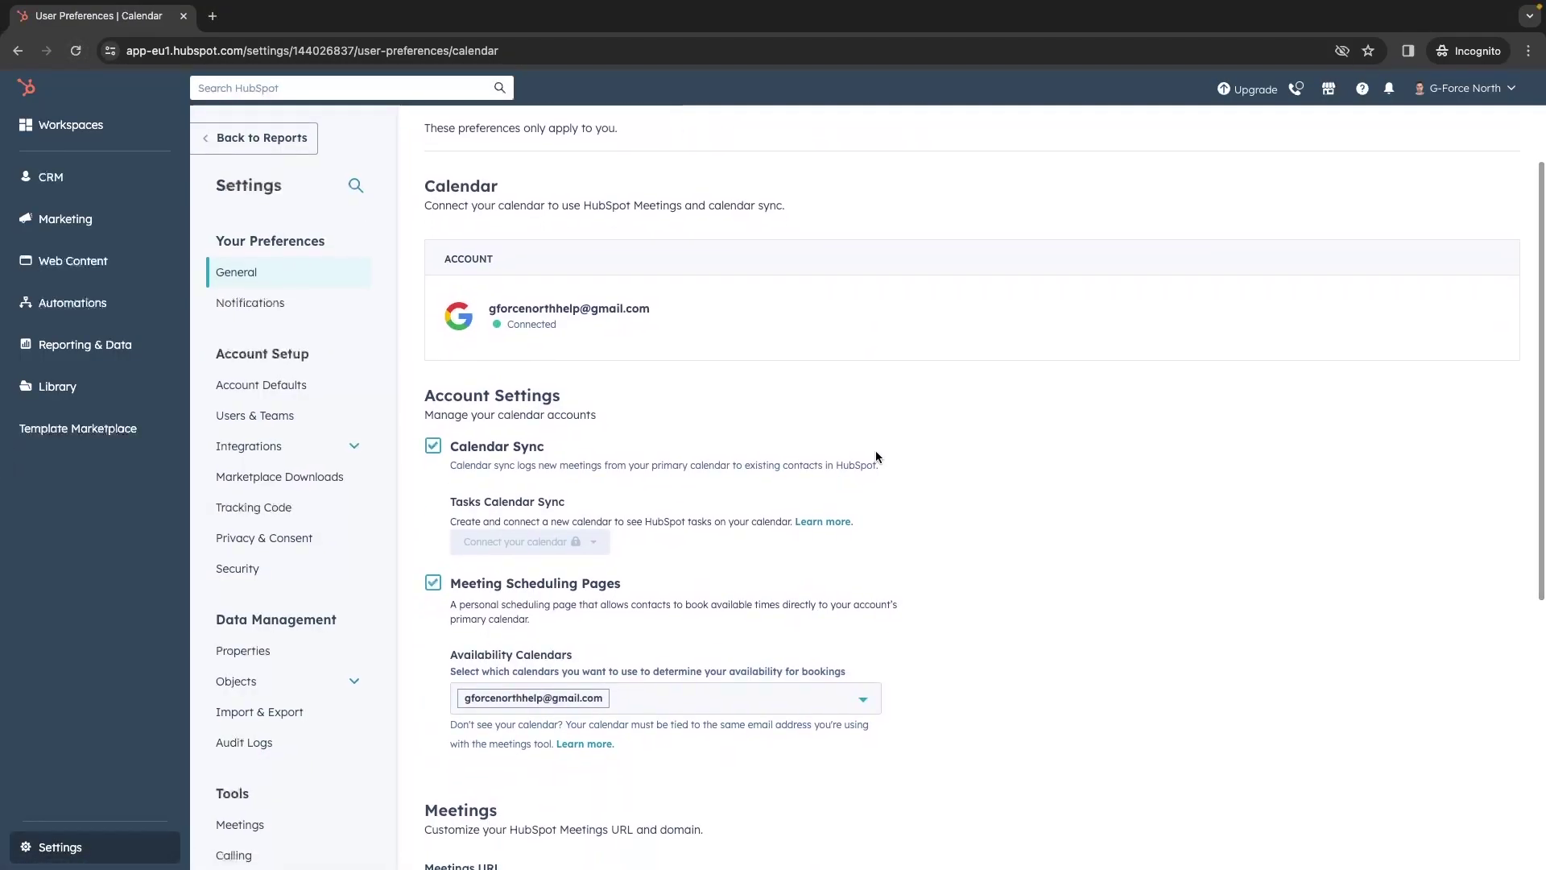
scroll(702, 352, "down", 1)
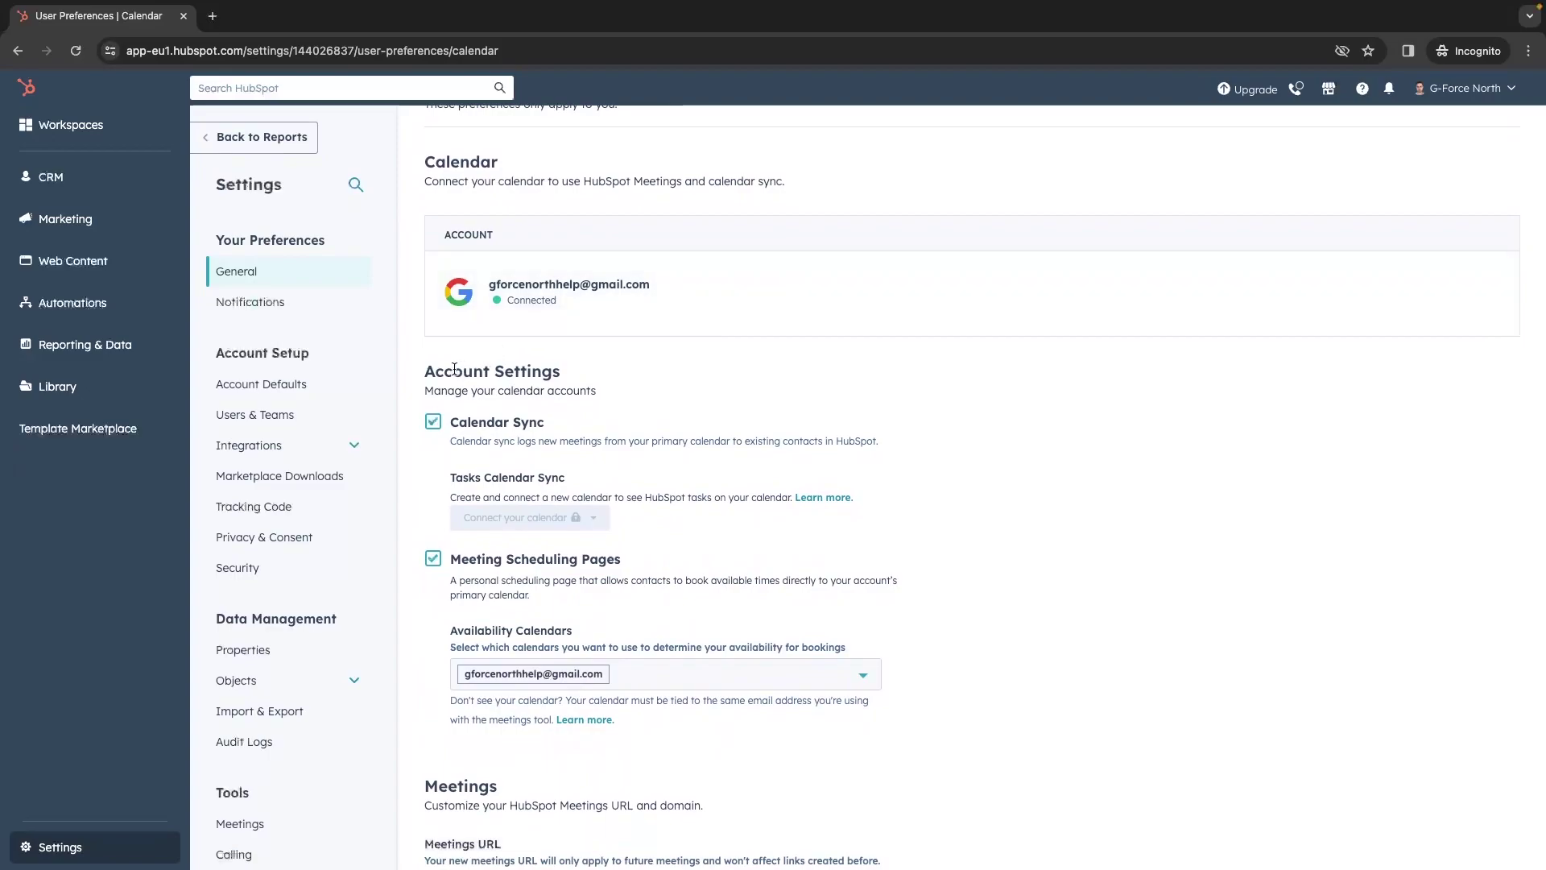
left_click_drag(431, 371, 575, 371)
left_click(575, 370)
scroll(544, 468, "down", 1)
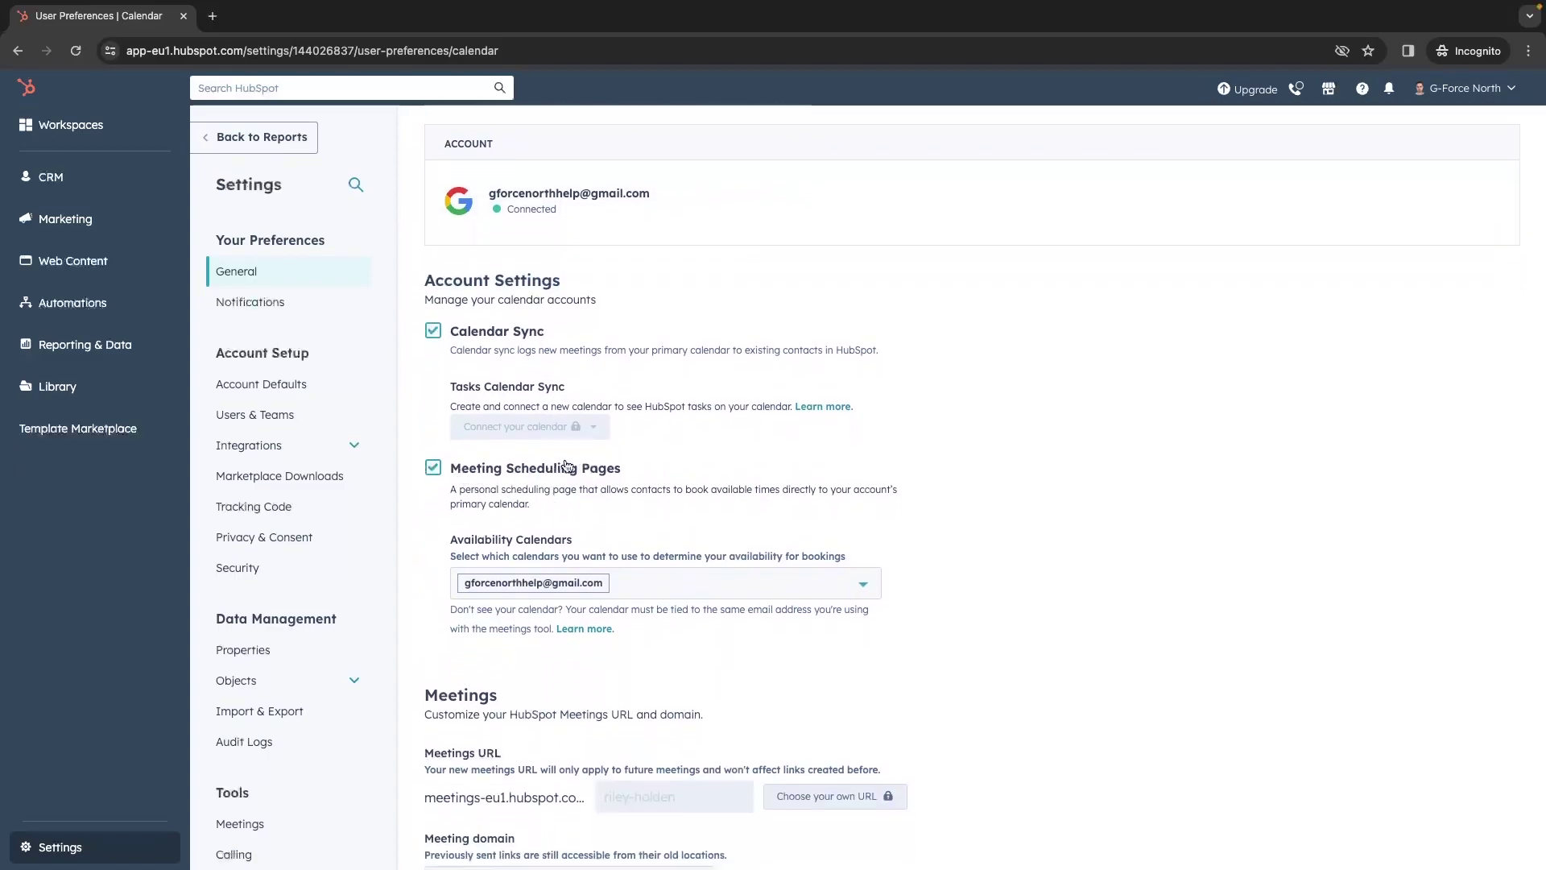
scroll(844, 481, "down", 4)
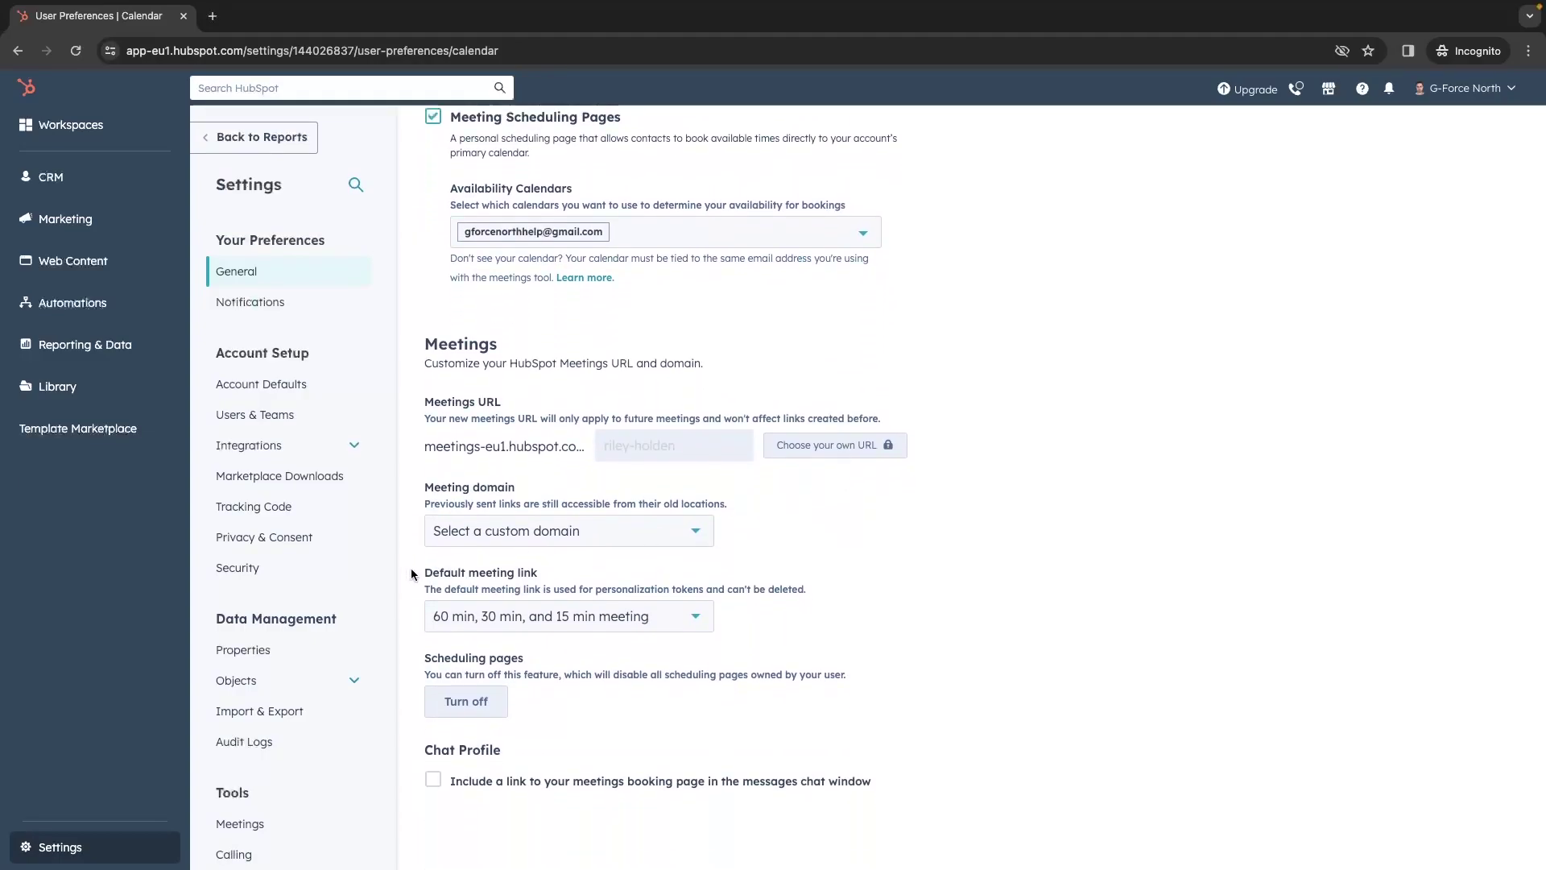
left_click(524, 576)
scroll(959, 250, "up", 6)
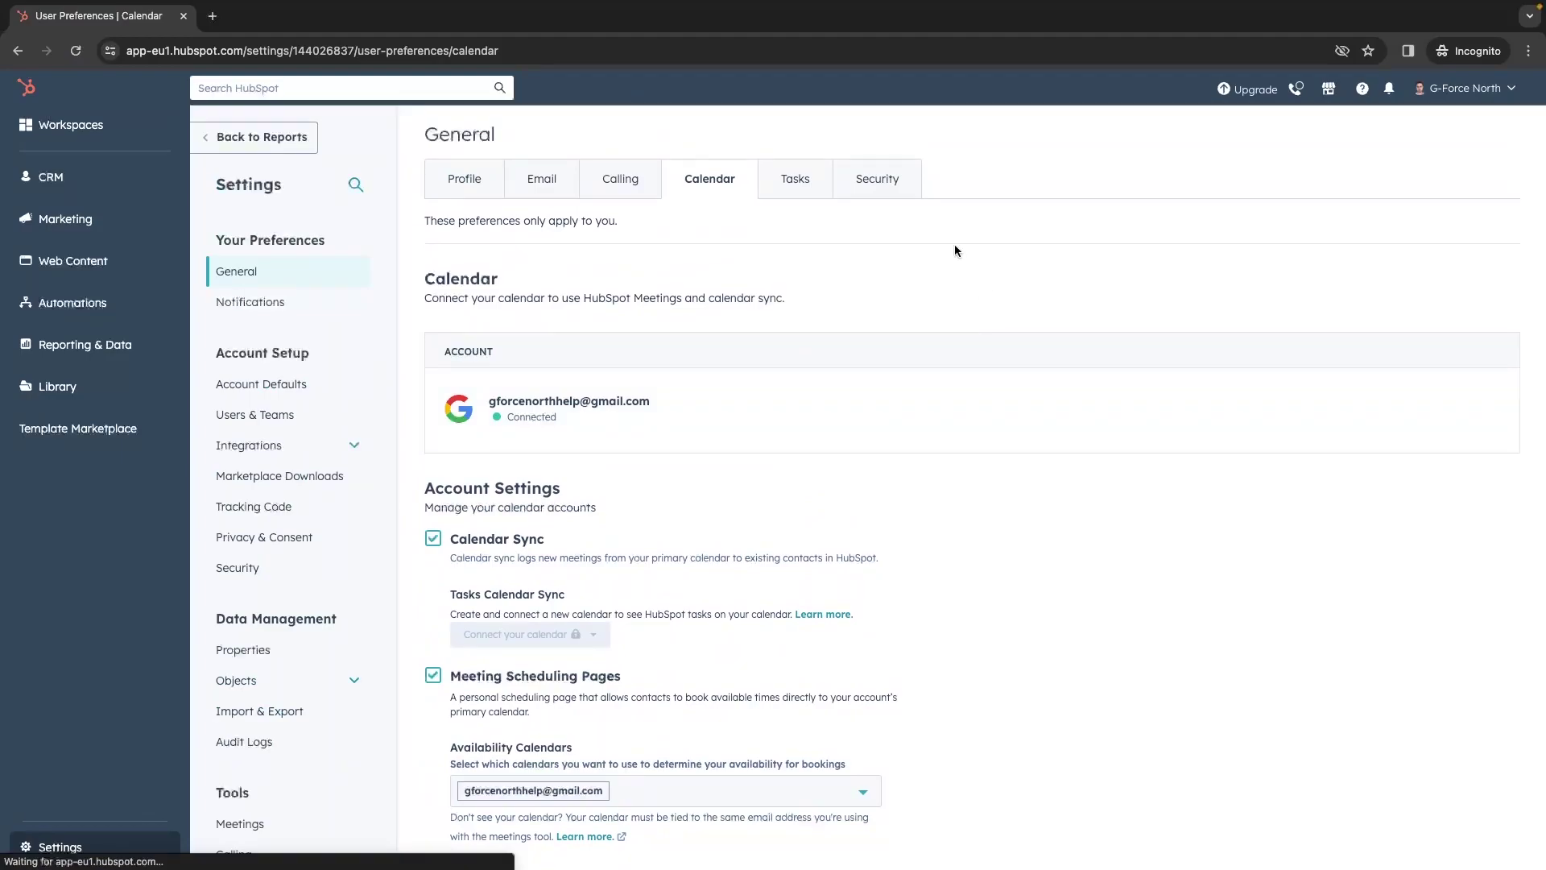
- Open the personal Security preferences
left_click(879, 179)
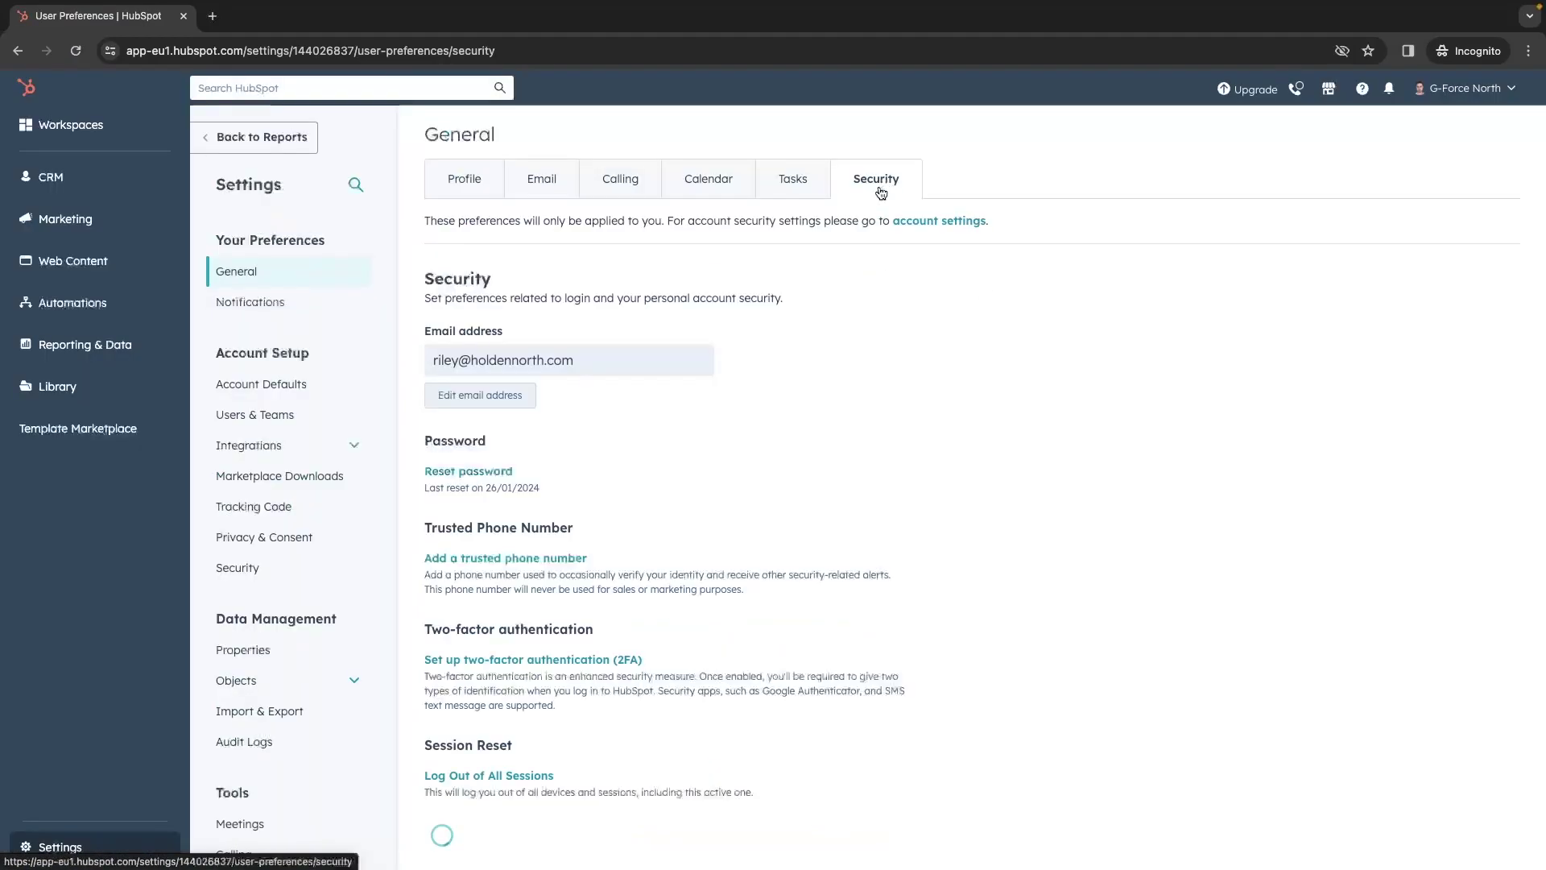
scroll(886, 315, "down", 1)
scroll(886, 316, "down", 1)
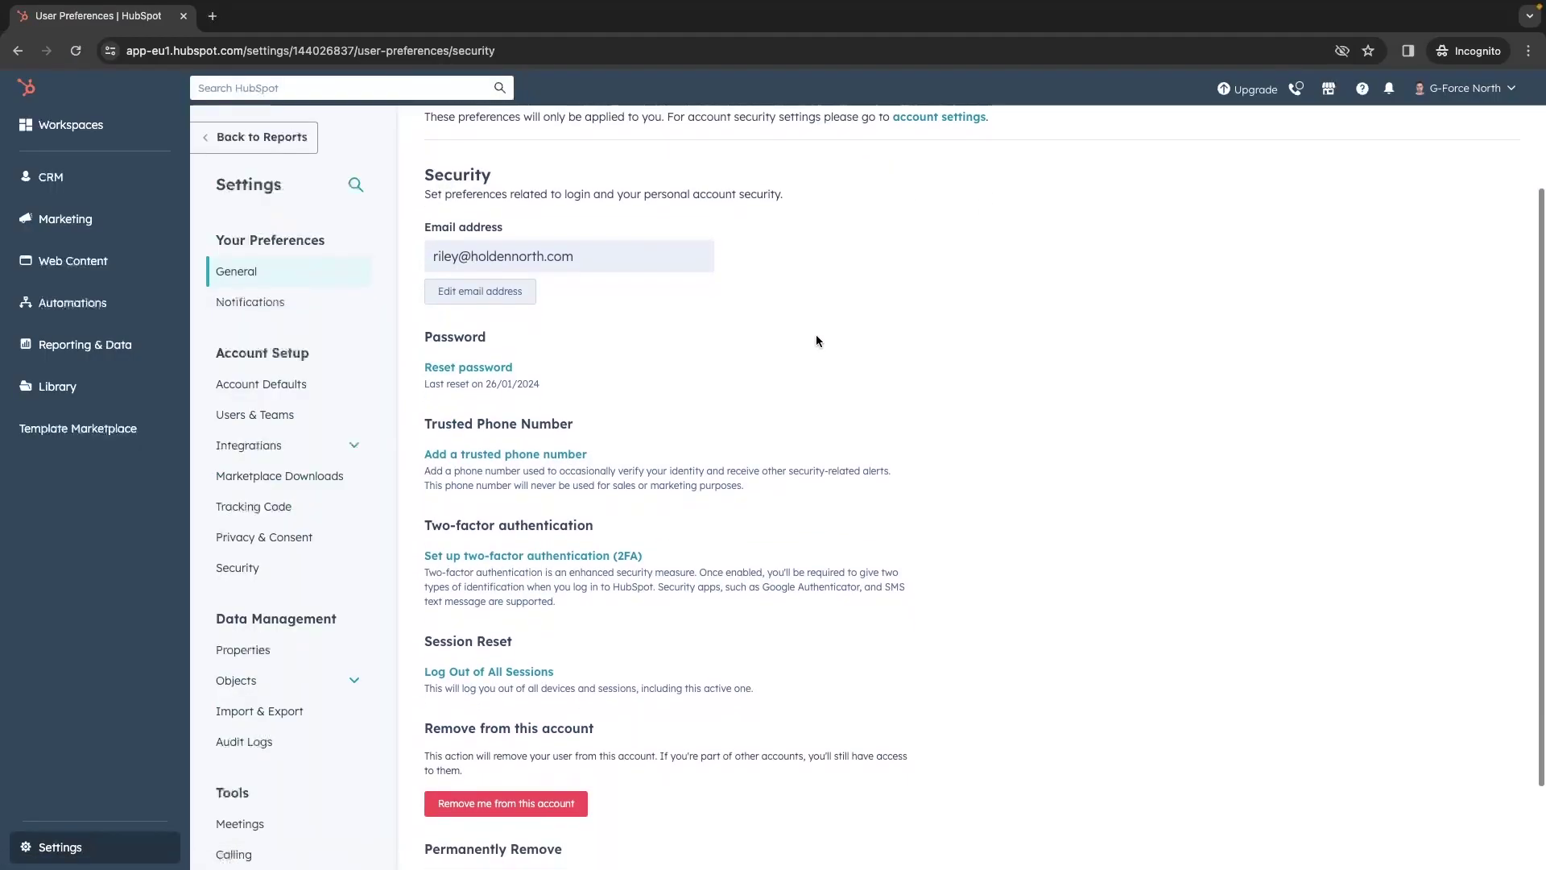
left_click_drag(422, 422, 570, 425)
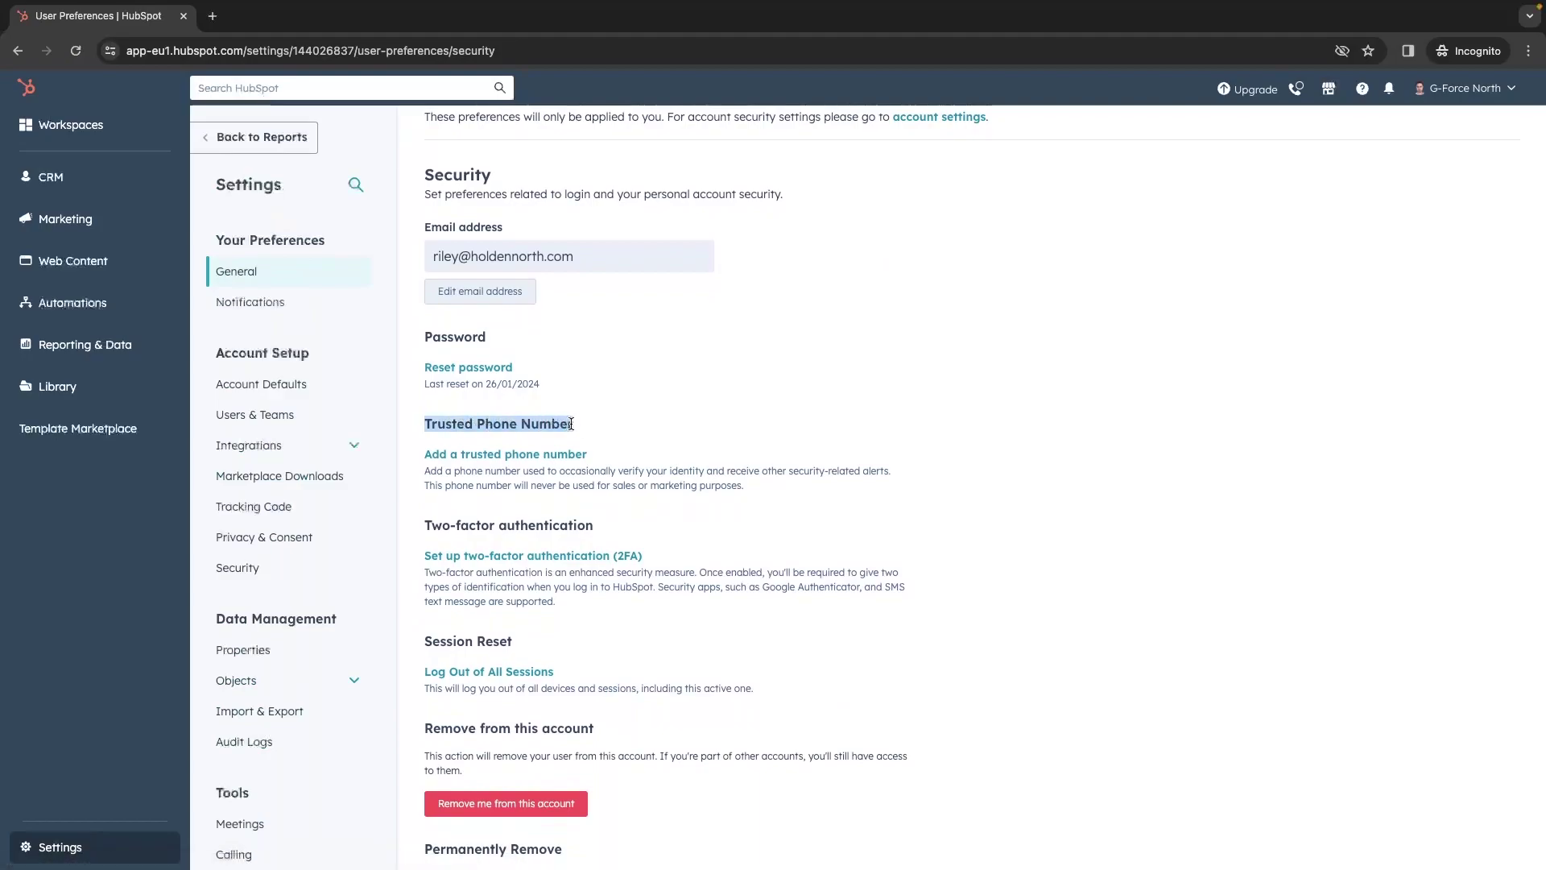
left_click(592, 424)
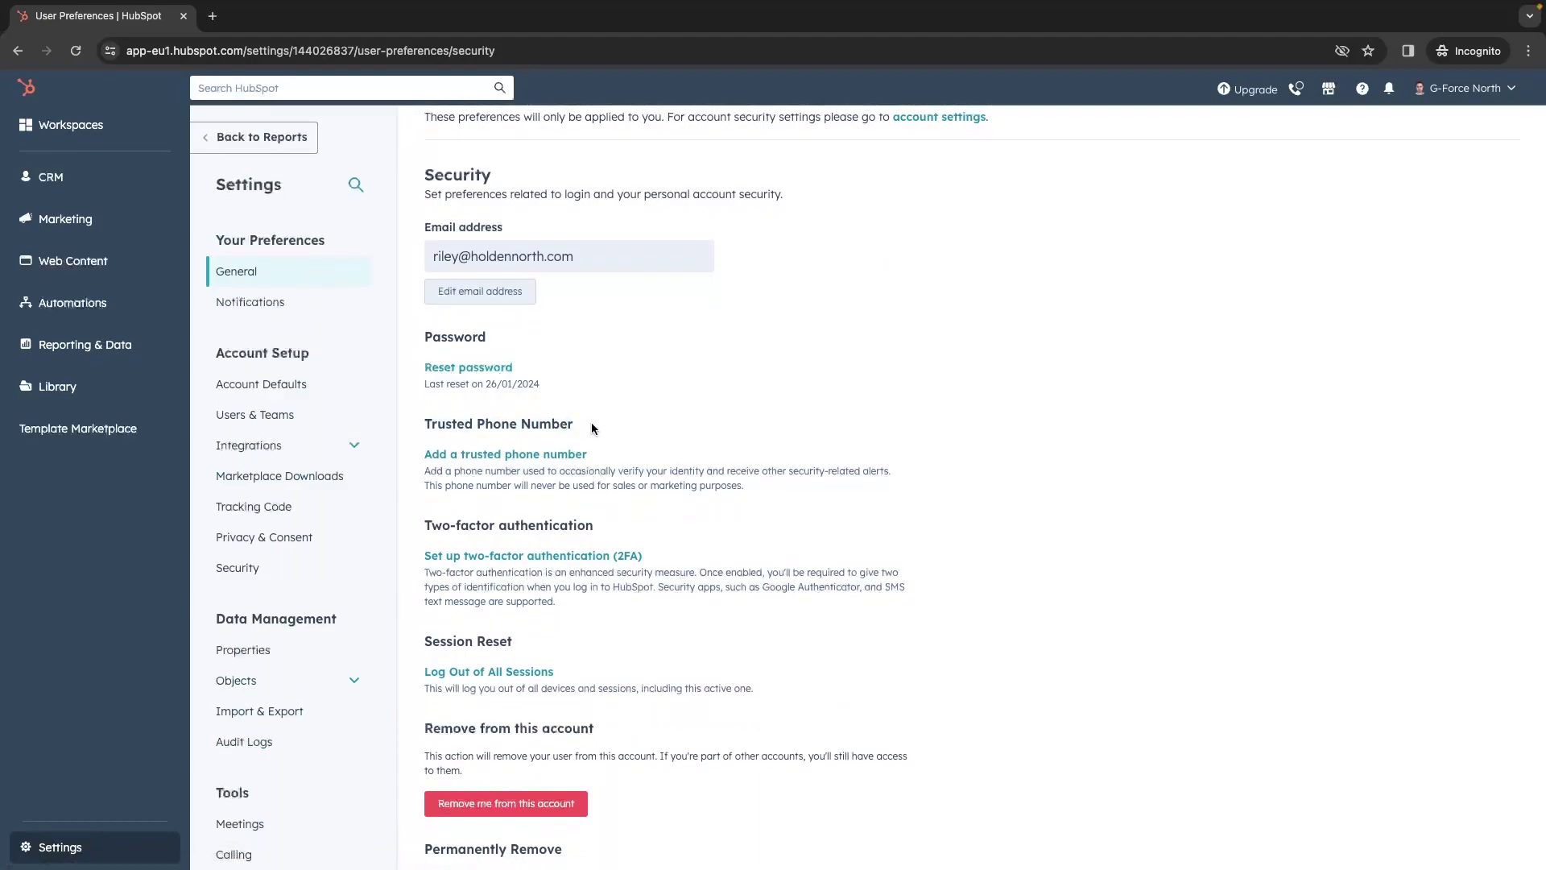
- Add a trusted phone number and verify it with the 6-digit code
left_click(516, 456)
left_click(773, 380)
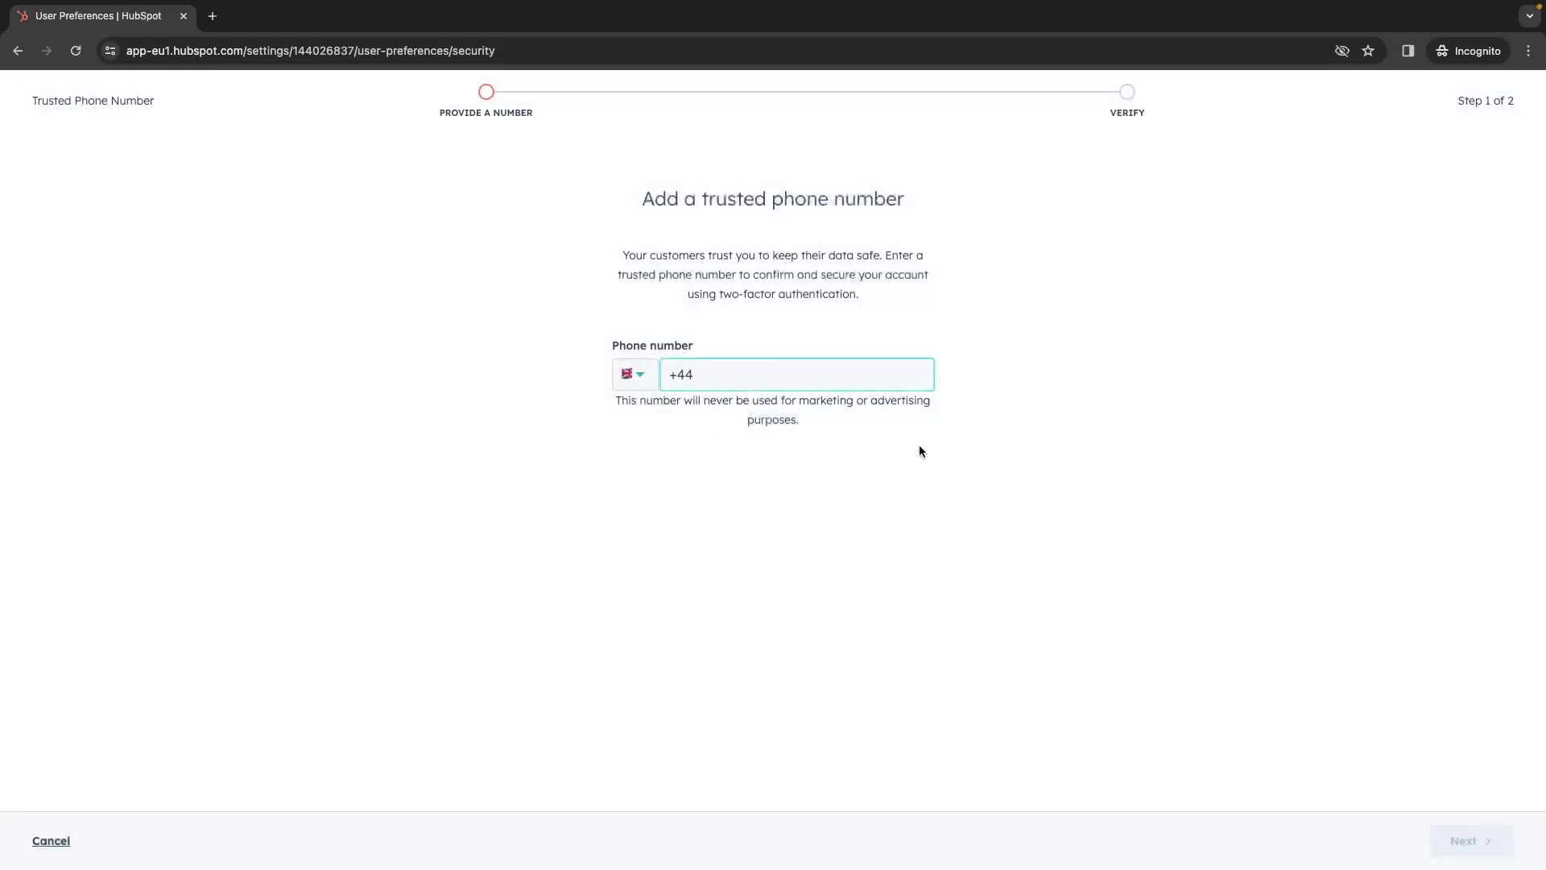
key("ctrl+v")
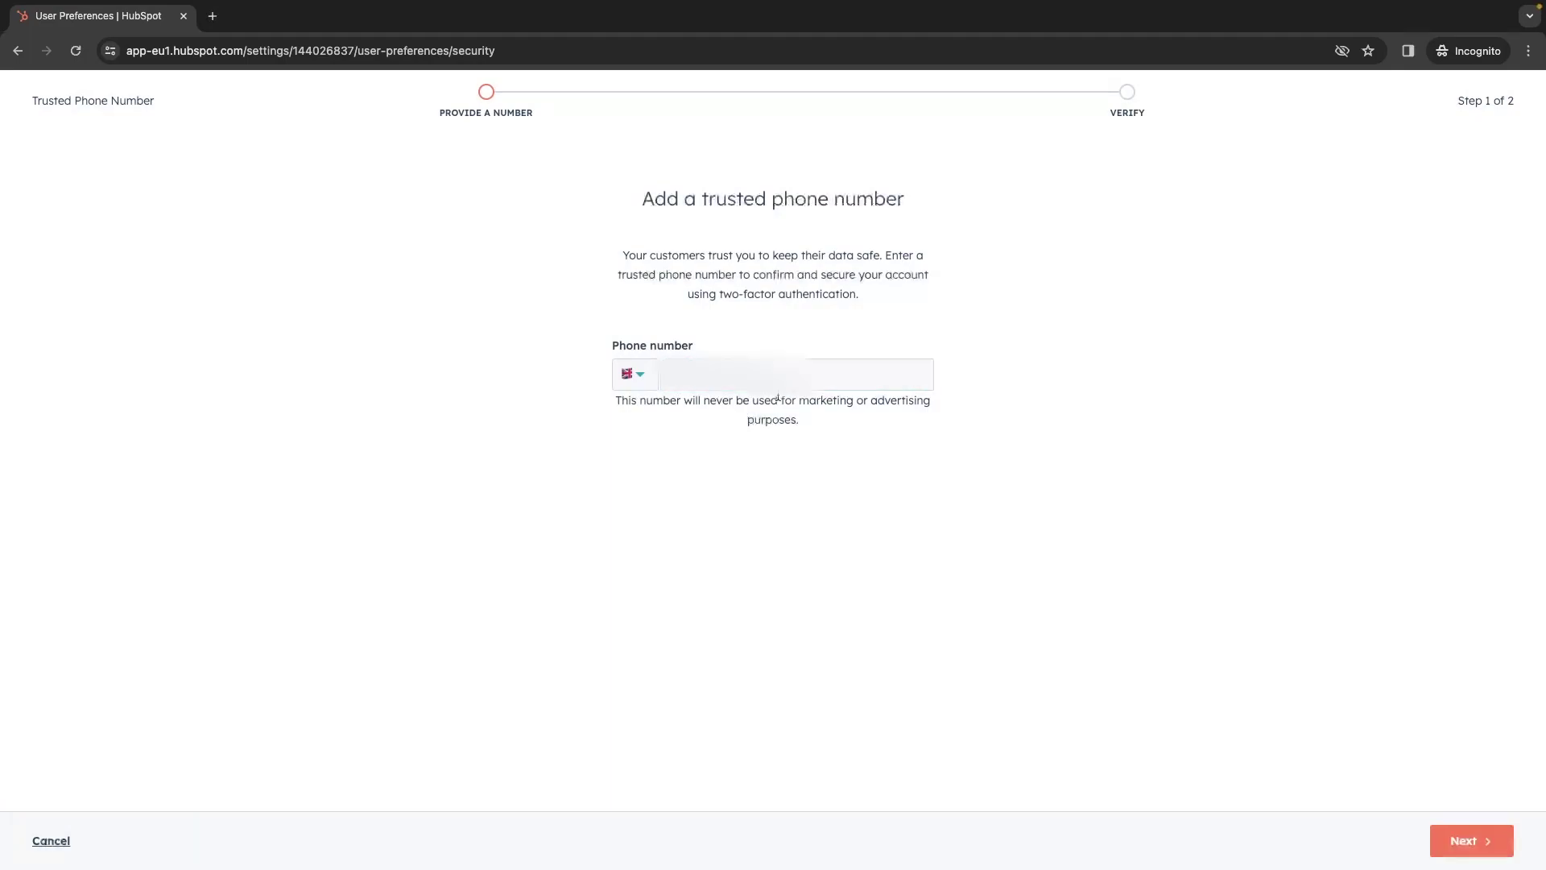
left_click(1454, 846)
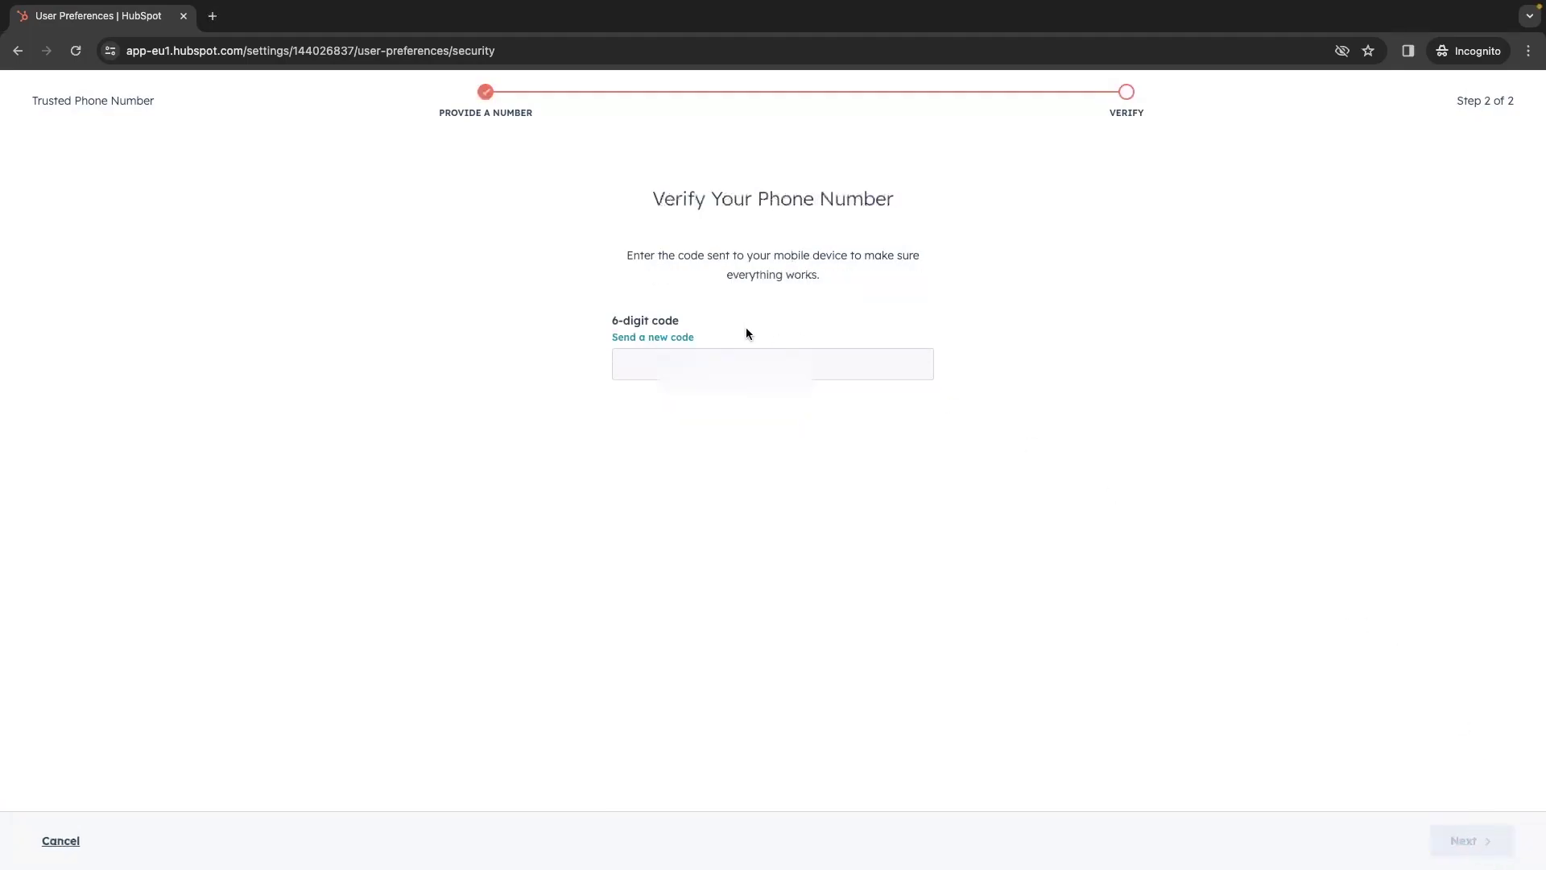
left_click(744, 356)
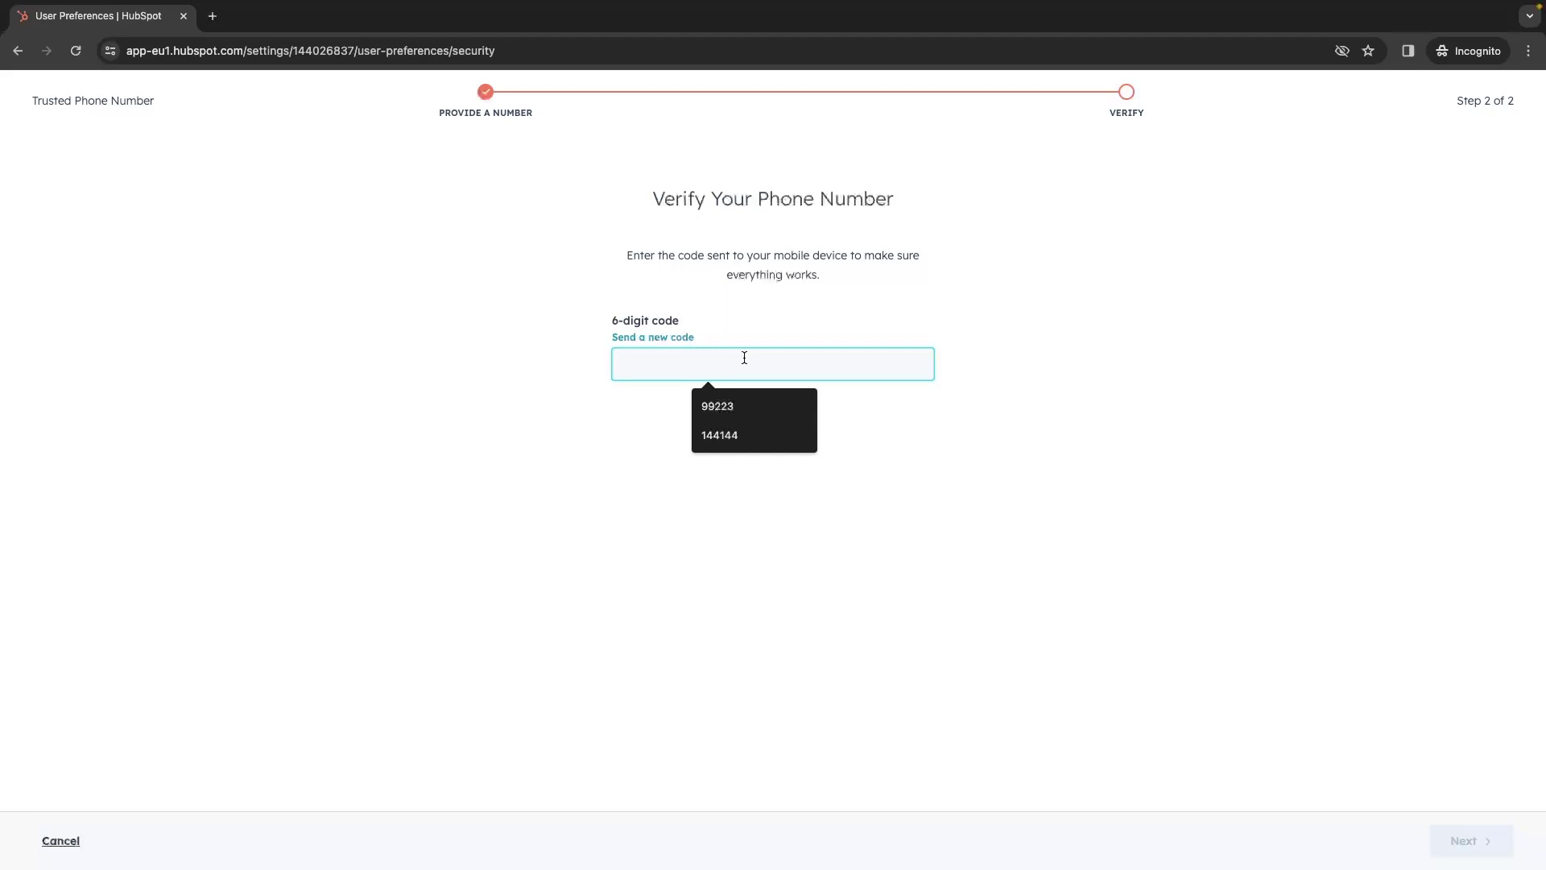
type("6509")
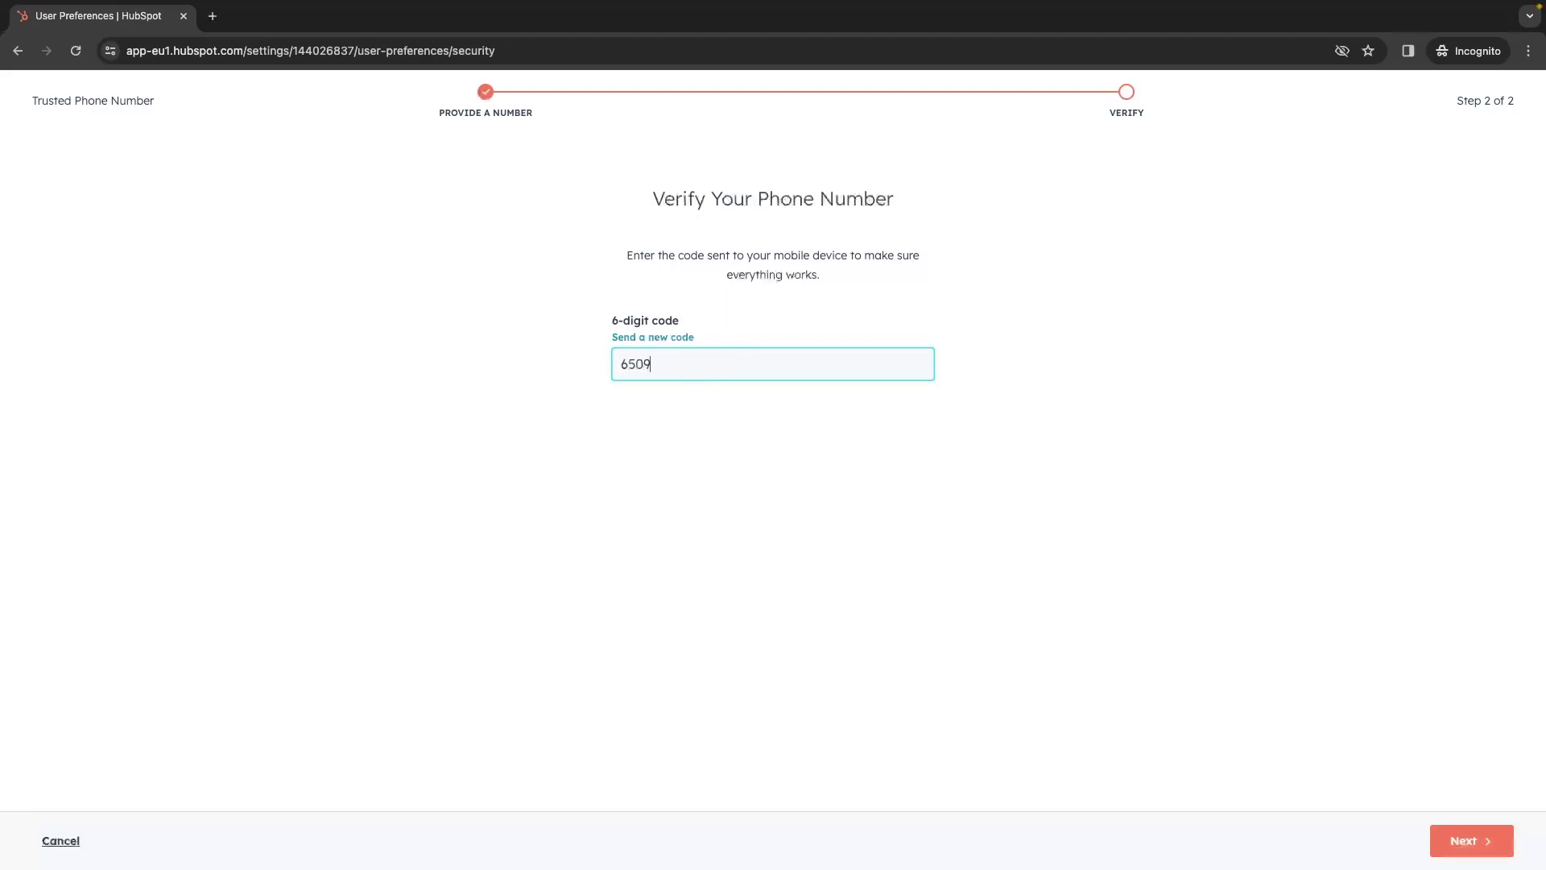
left_click(1472, 841)
left_click(1471, 841)
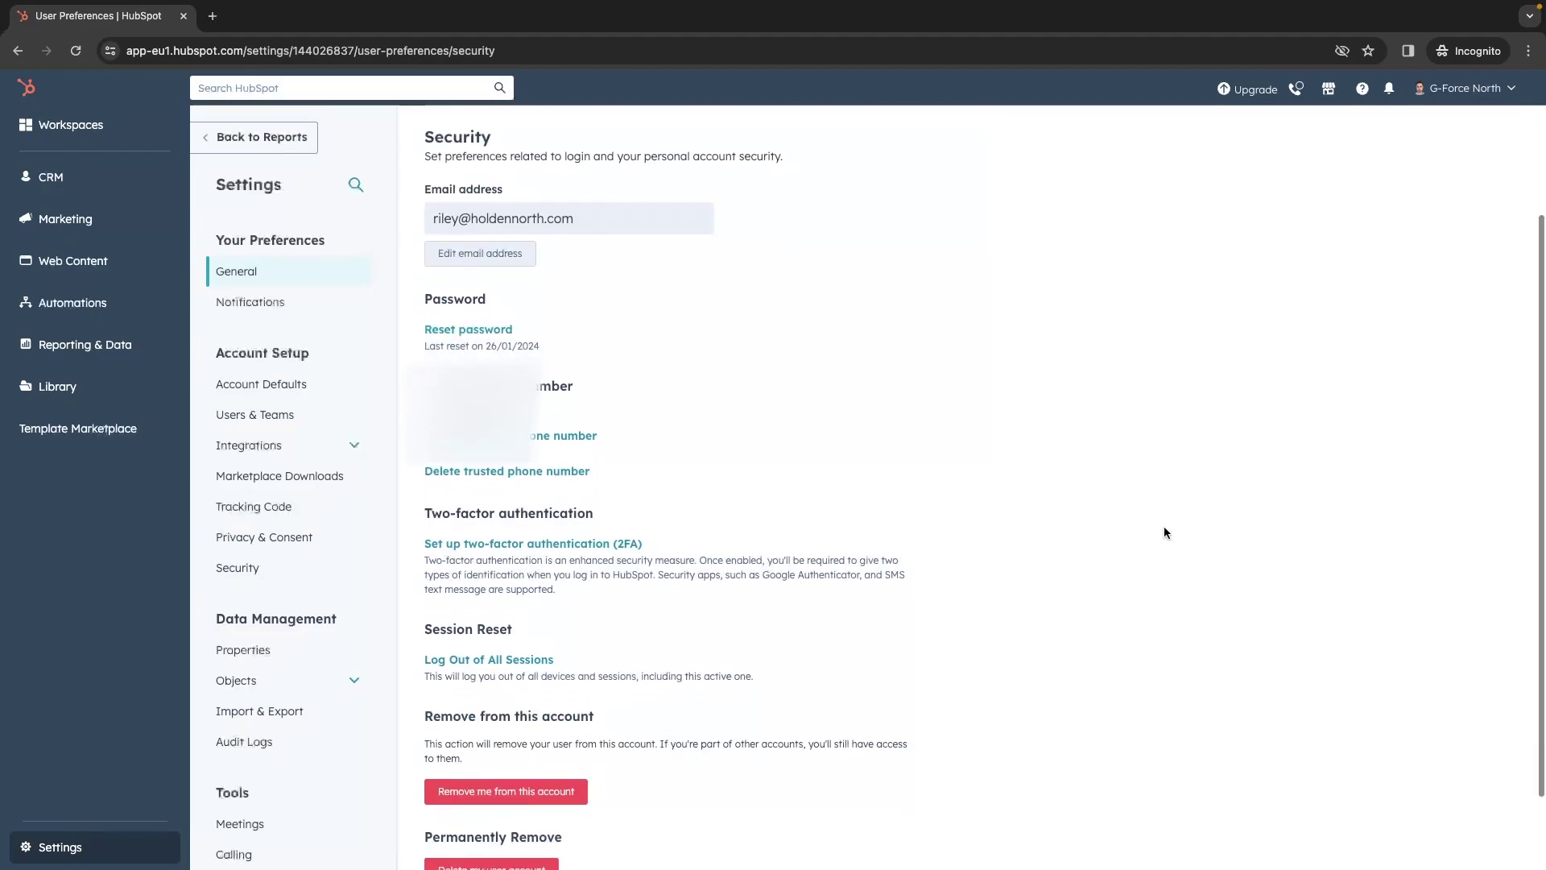
left_click_drag(419, 511, 656, 514)
left_click(669, 514)
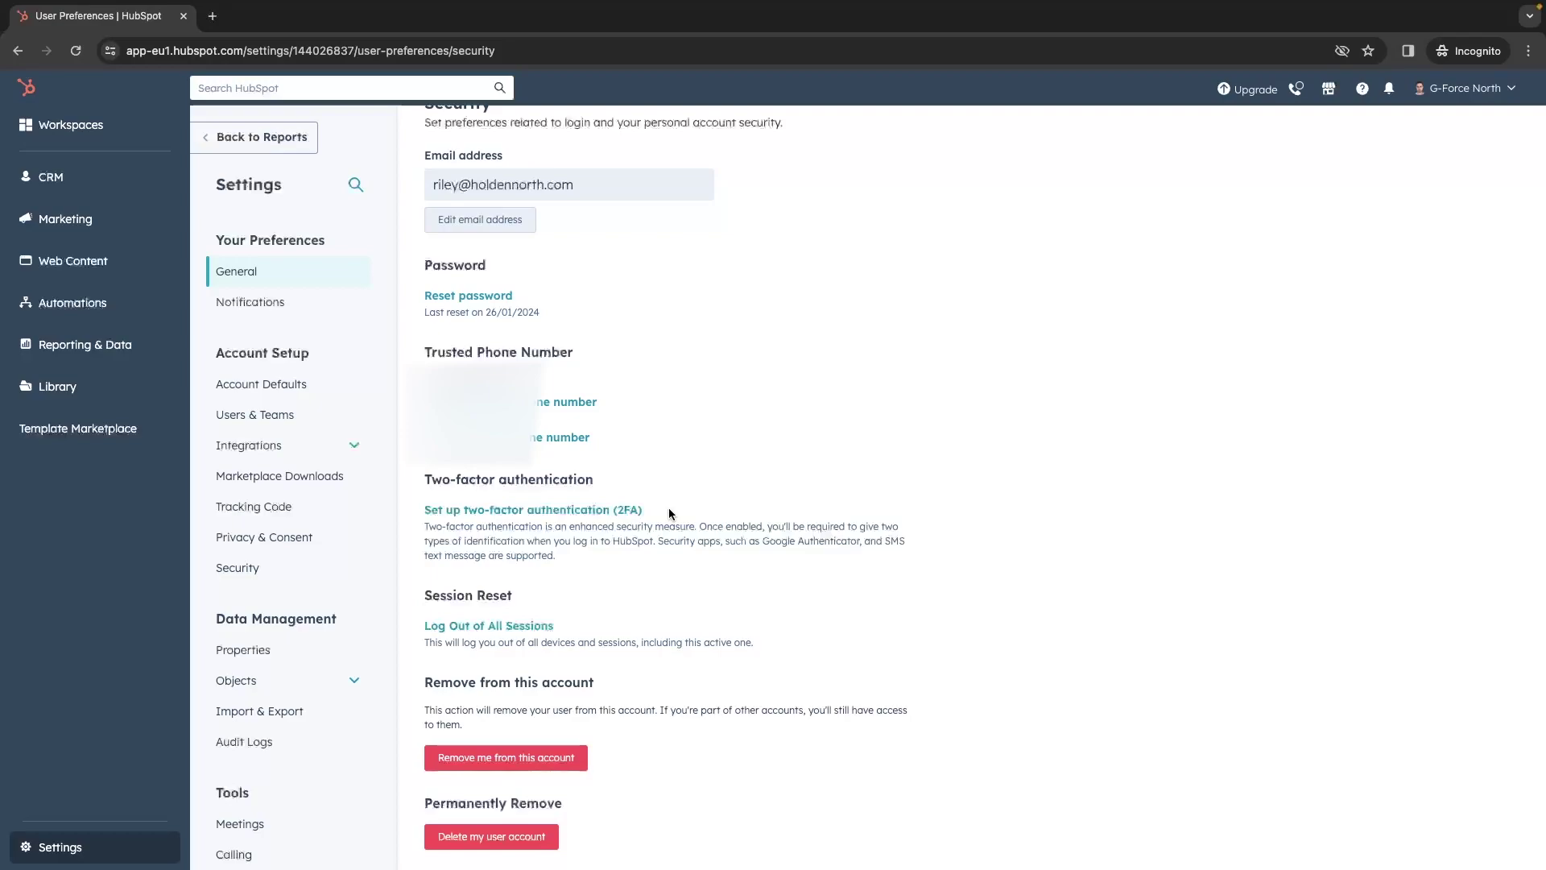
left_click(452, 515)
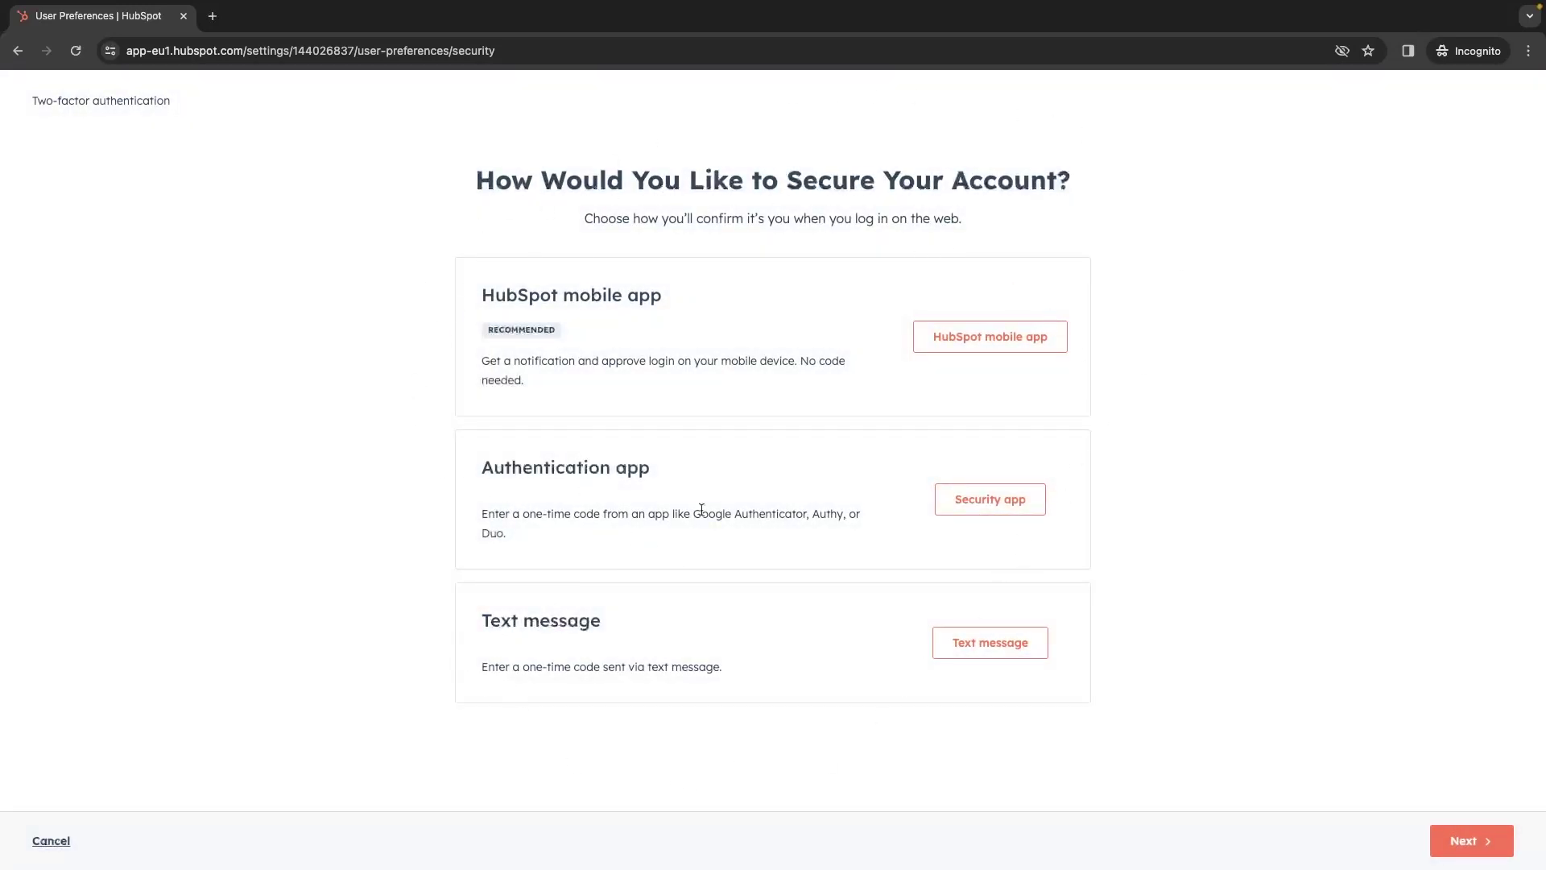
left_click_drag(475, 302, 673, 296)
left_click(694, 298)
left_click(983, 650)
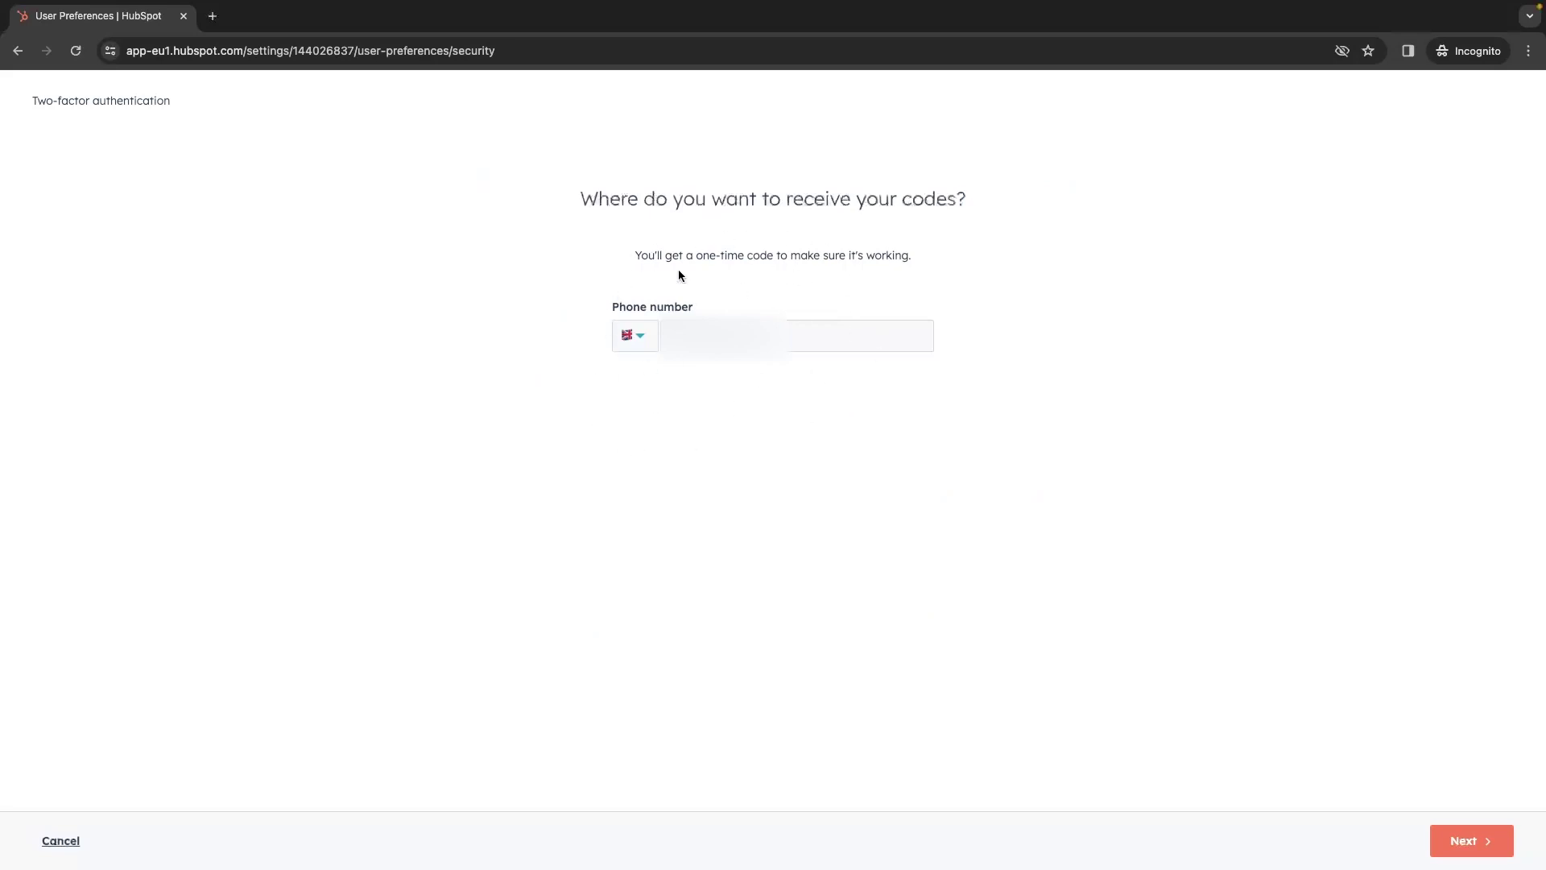
left_click(1433, 827)
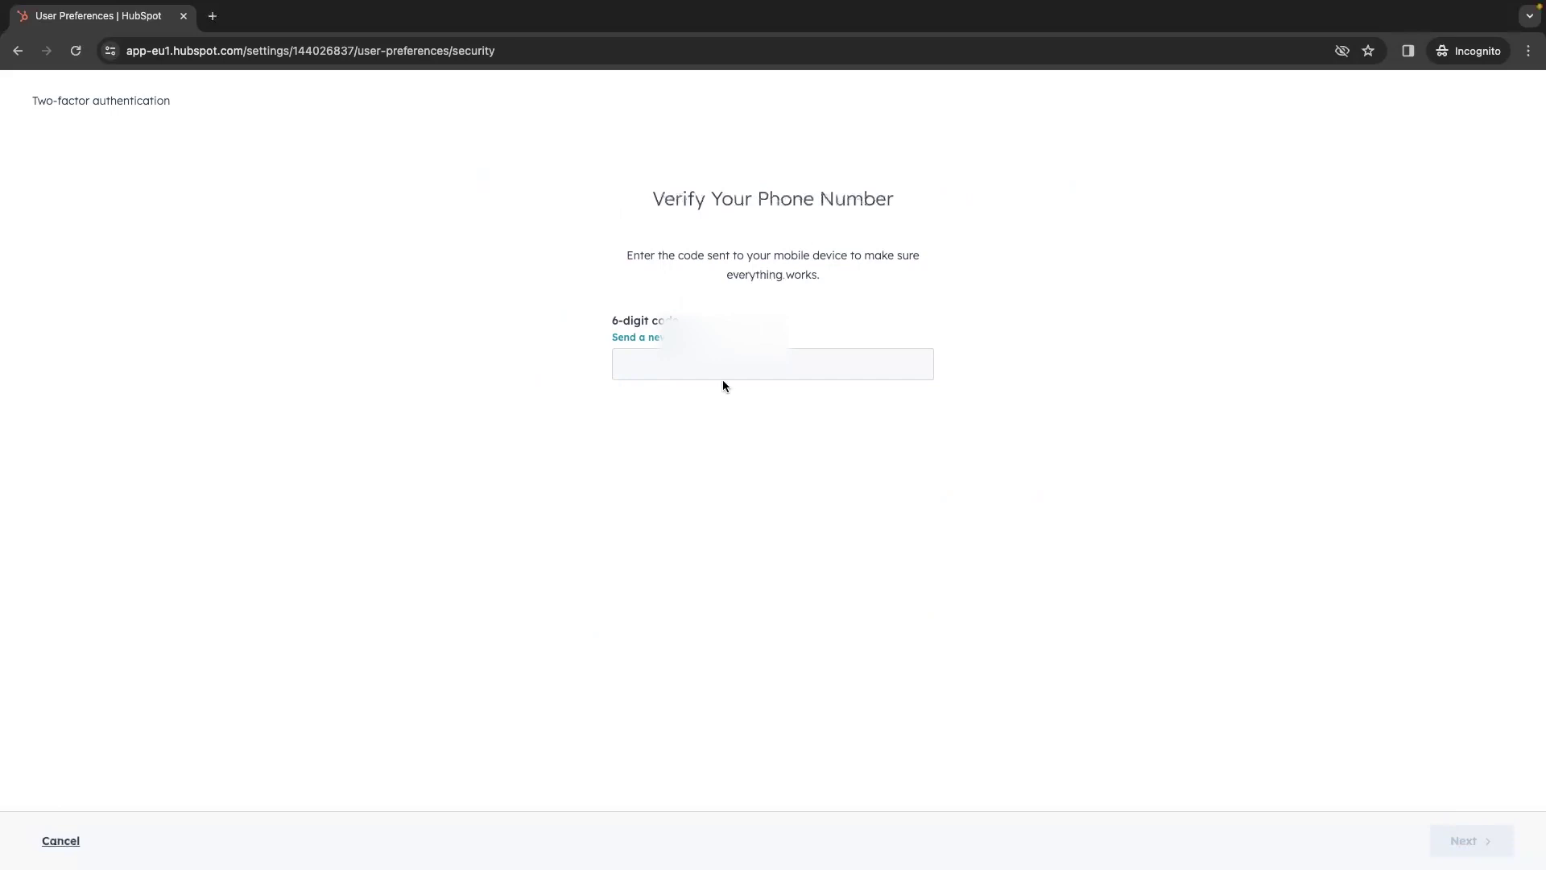
left_click(723, 366)
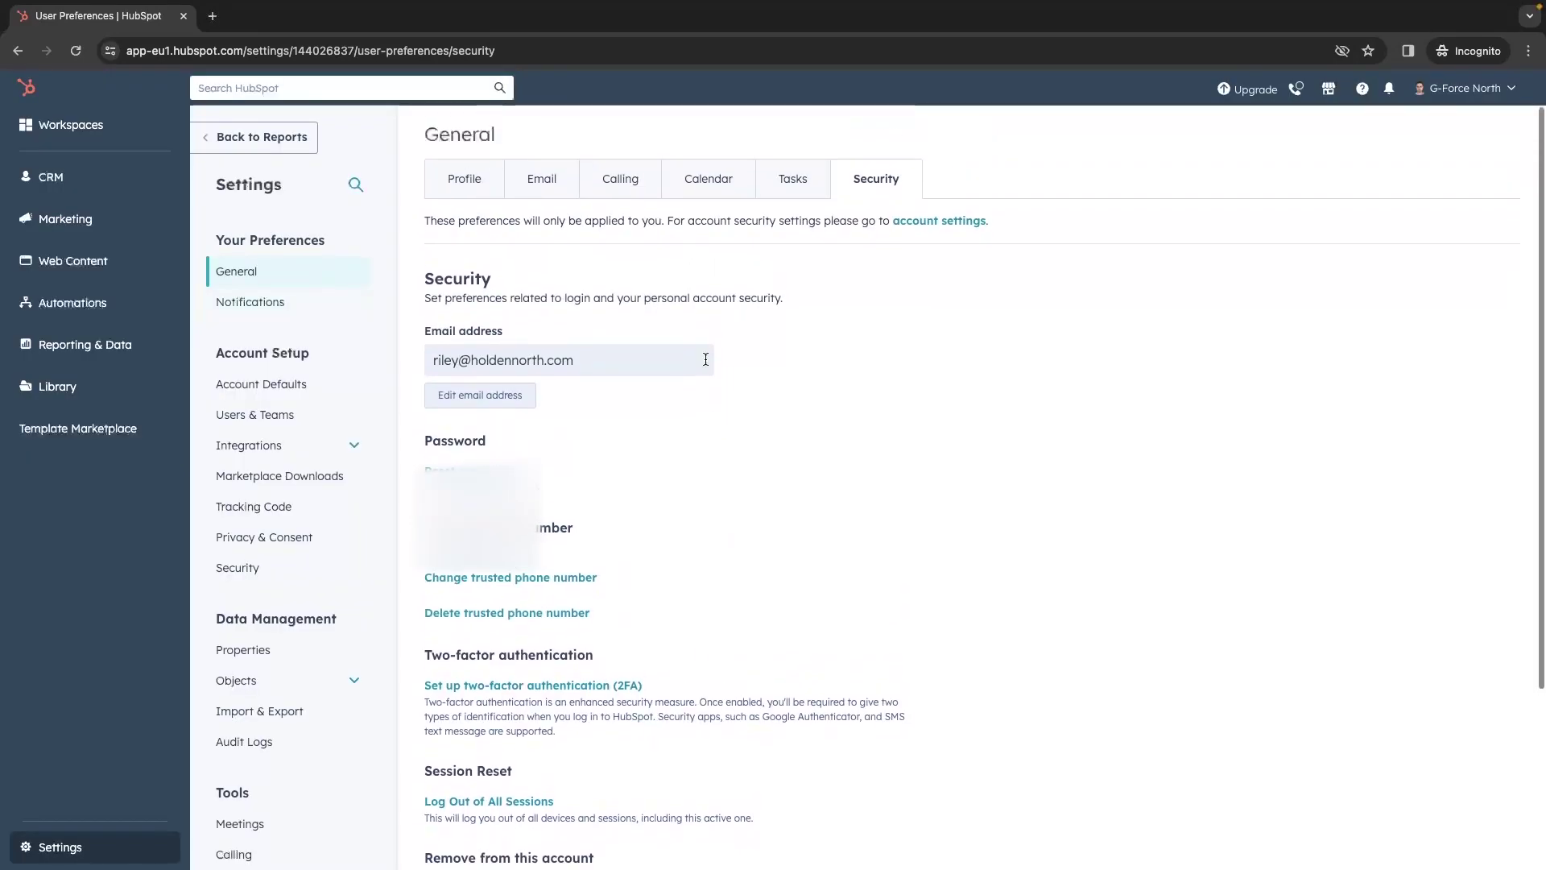
left_click(467, 169)
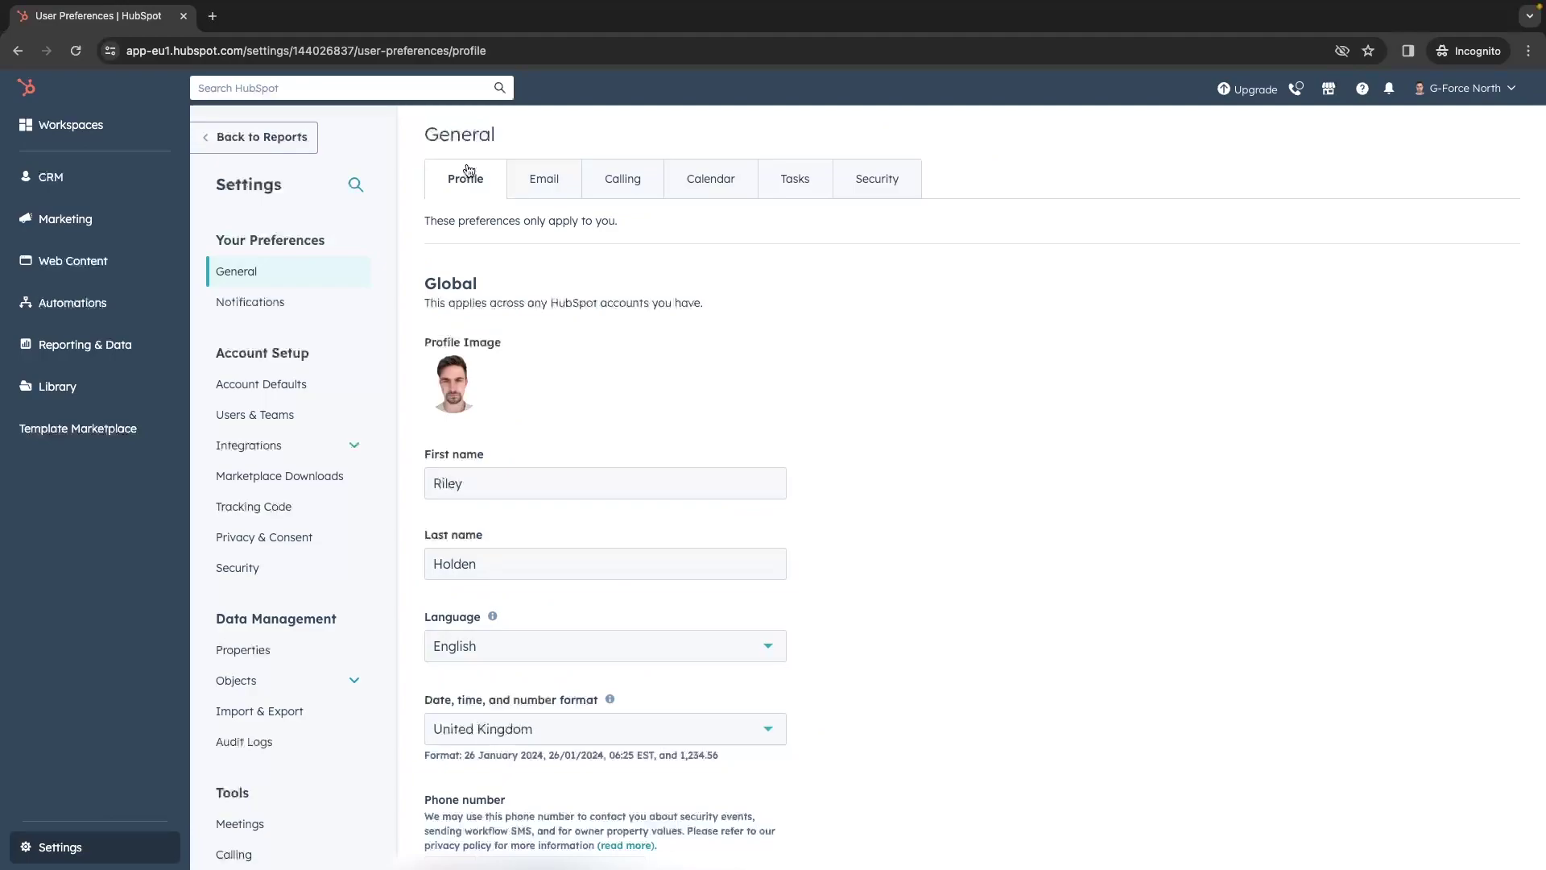
- Open Notifications, keeping the email notifications toggle on
left_click(314, 310)
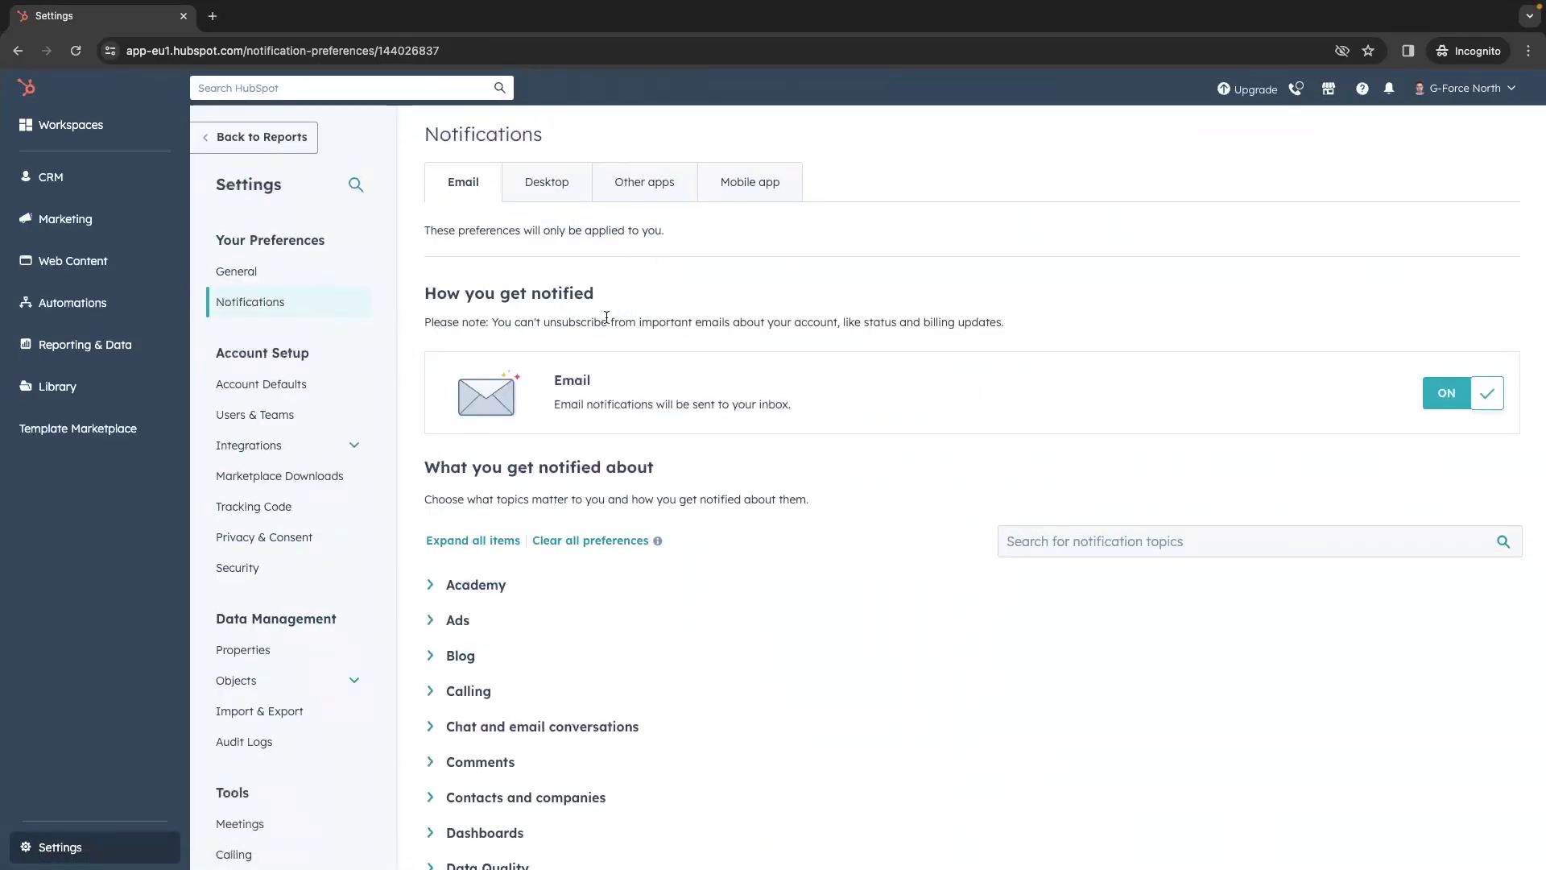
left_click_drag(424, 300, 594, 298)
left_click(637, 309)
left_click(1465, 389)
left_click(1465, 389)
scroll(1283, 322, "down", 1)
scroll(1283, 327, "down", 3)
scroll(1283, 322, "down", 1)
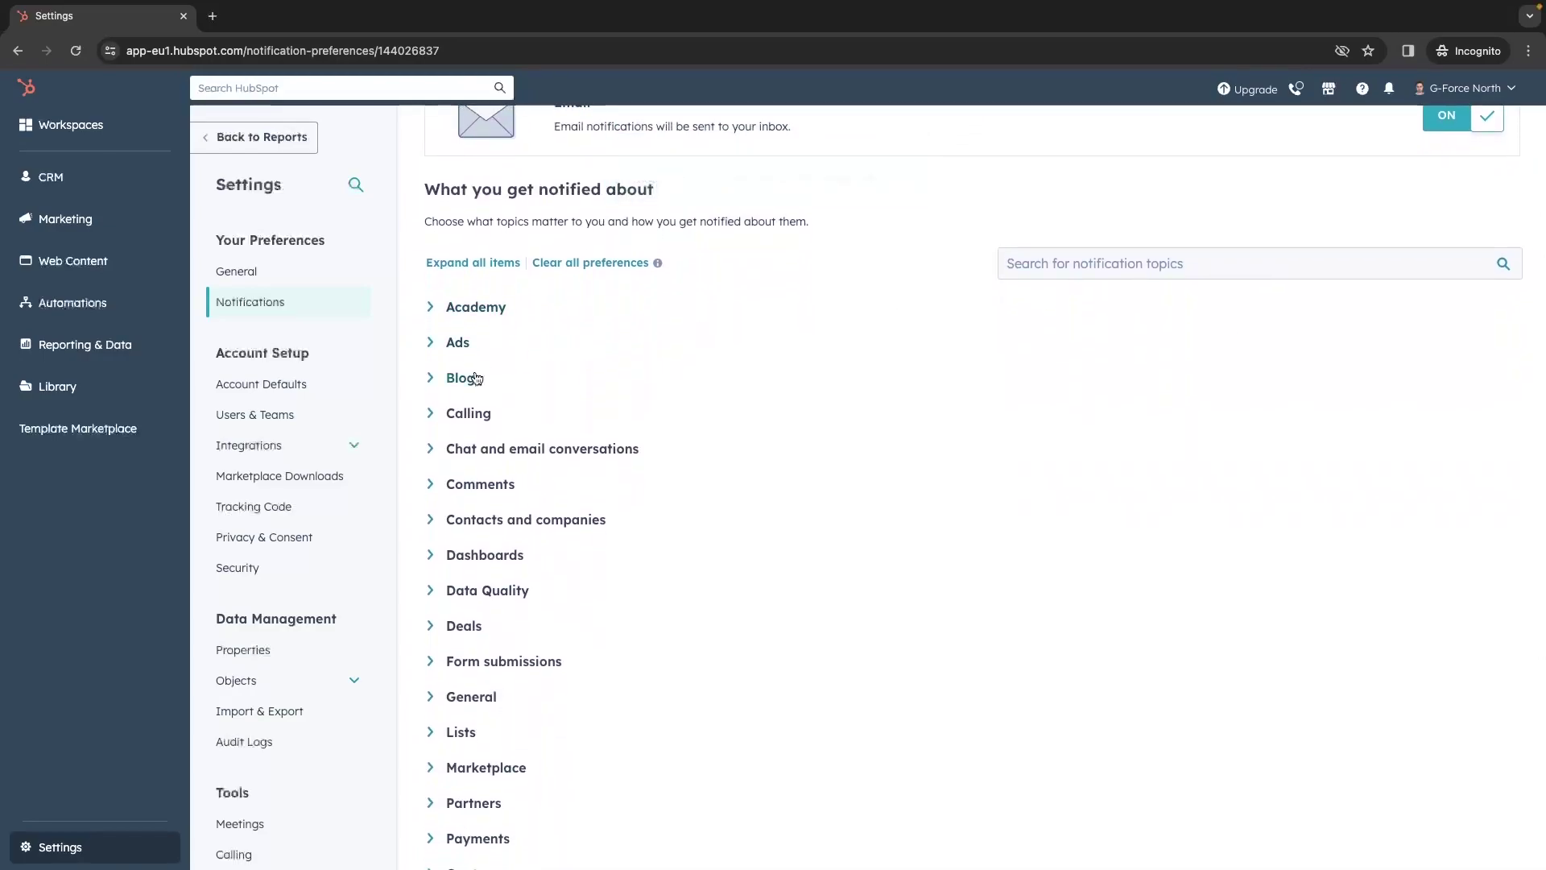
- Turn off the five Blog email notification topics and save
left_click(479, 379)
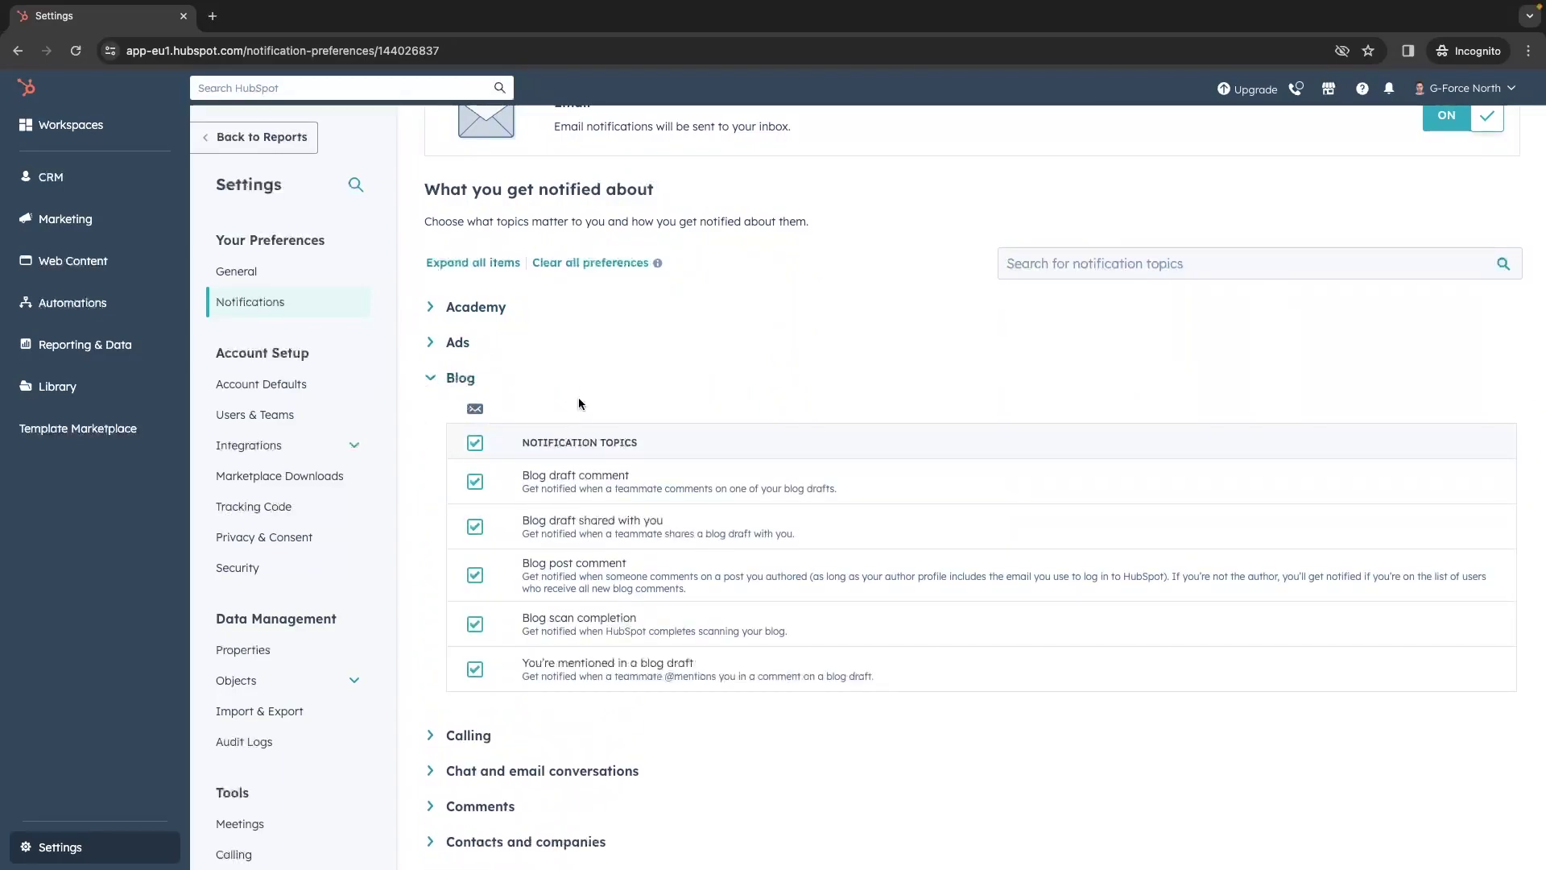
scroll(558, 375, "down", 1)
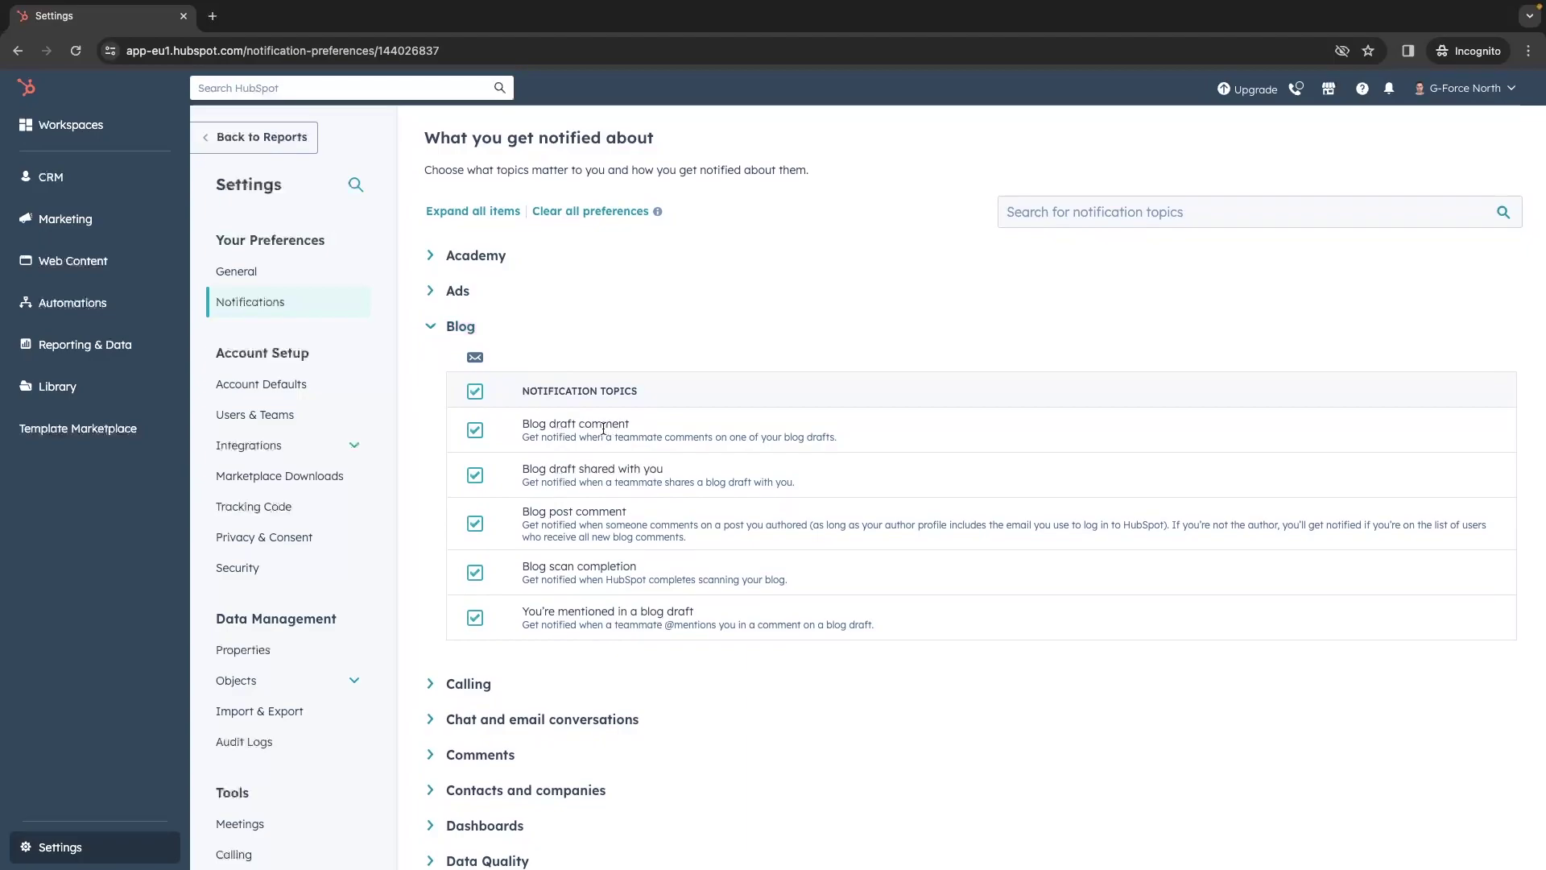
left_click(475, 430)
left_click(475, 475)
left_click(476, 523)
left_click(476, 573)
left_click(475, 618)
left_click(448, 836)
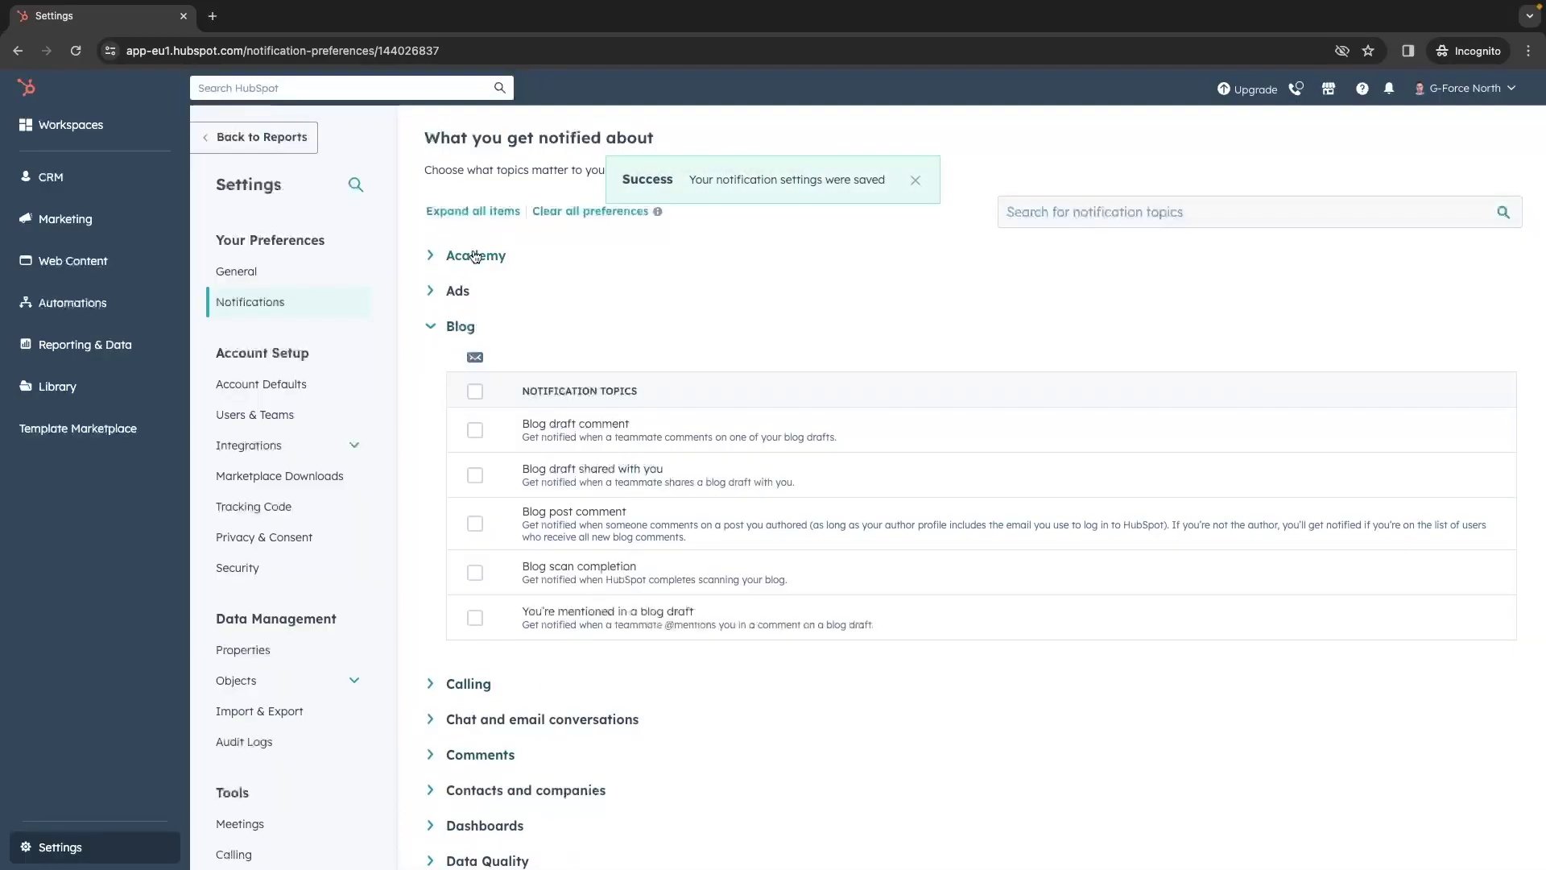
- Keep Ad sequence notifications on and turn off HubSpot Academy activity notifications
left_click(448, 295)
left_click(475, 395)
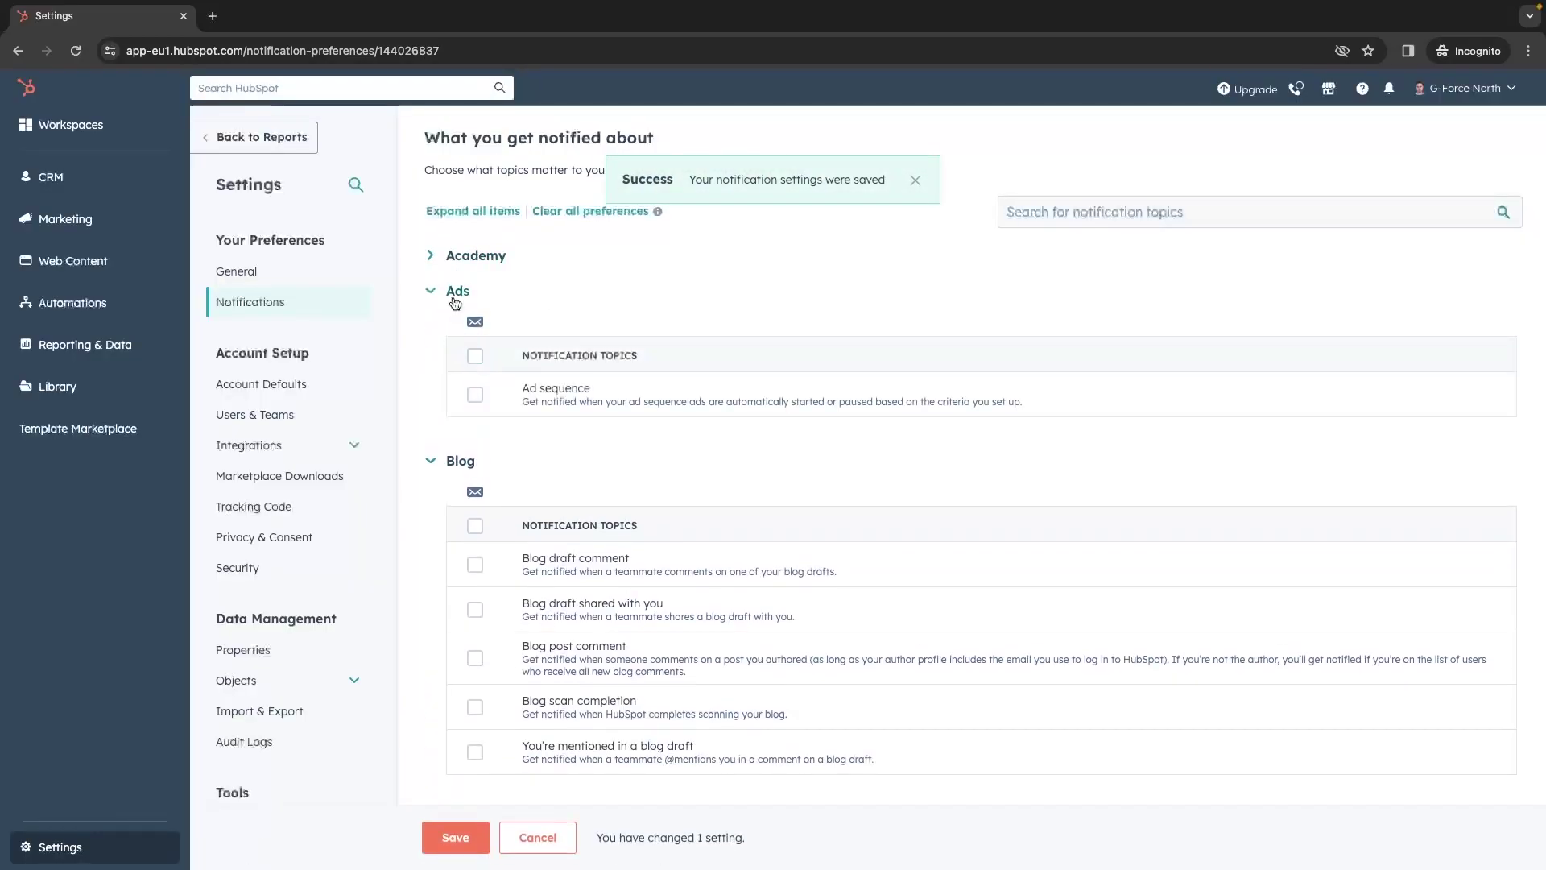
left_click(453, 298)
left_click(452, 298)
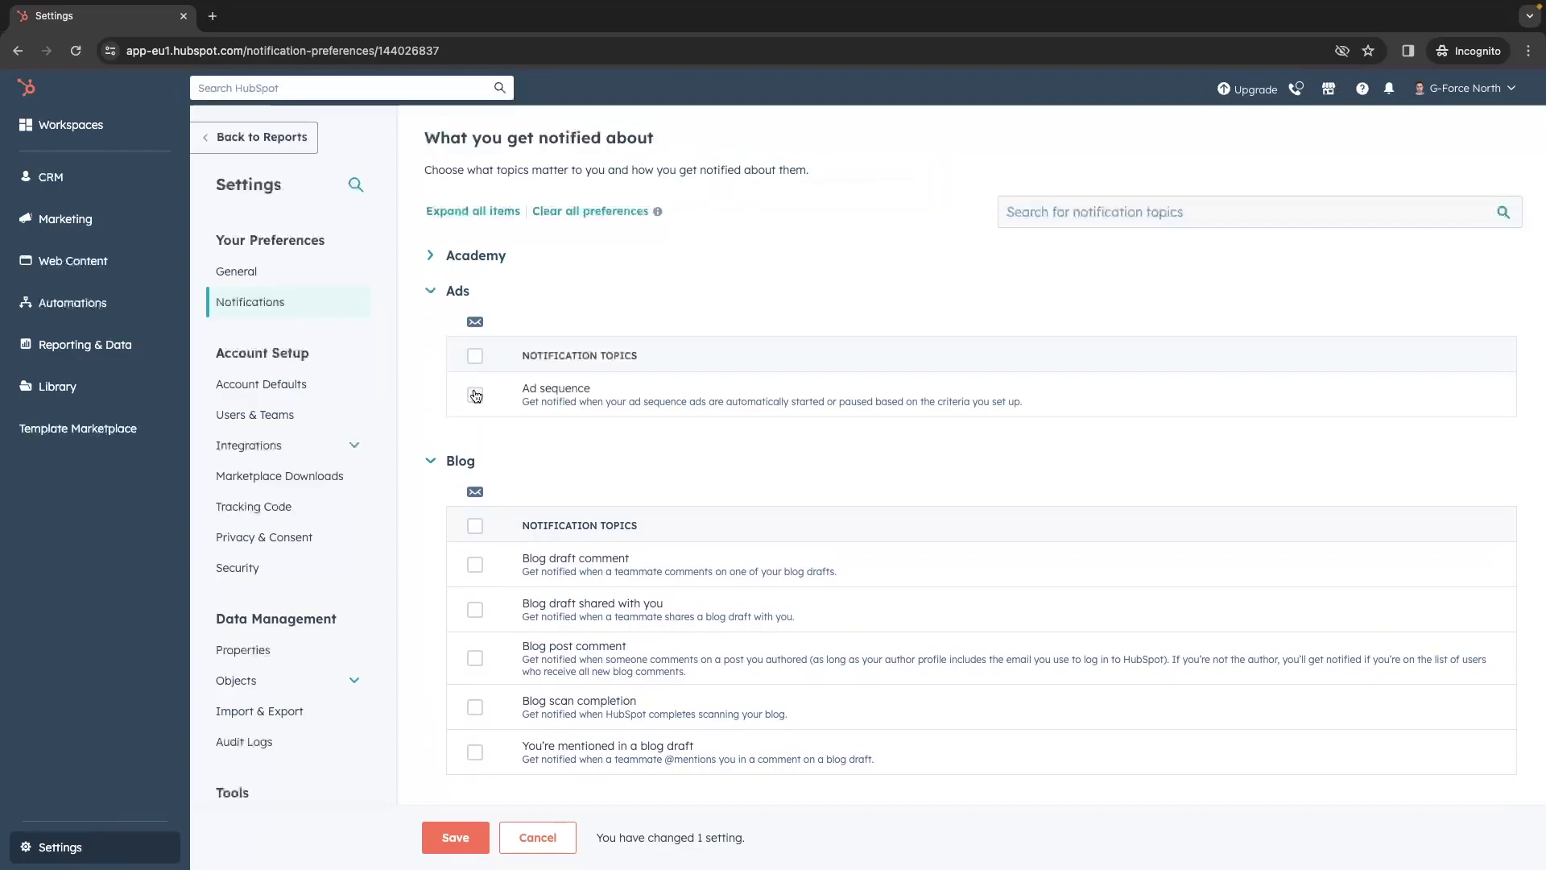
left_click(475, 395)
left_click(452, 257)
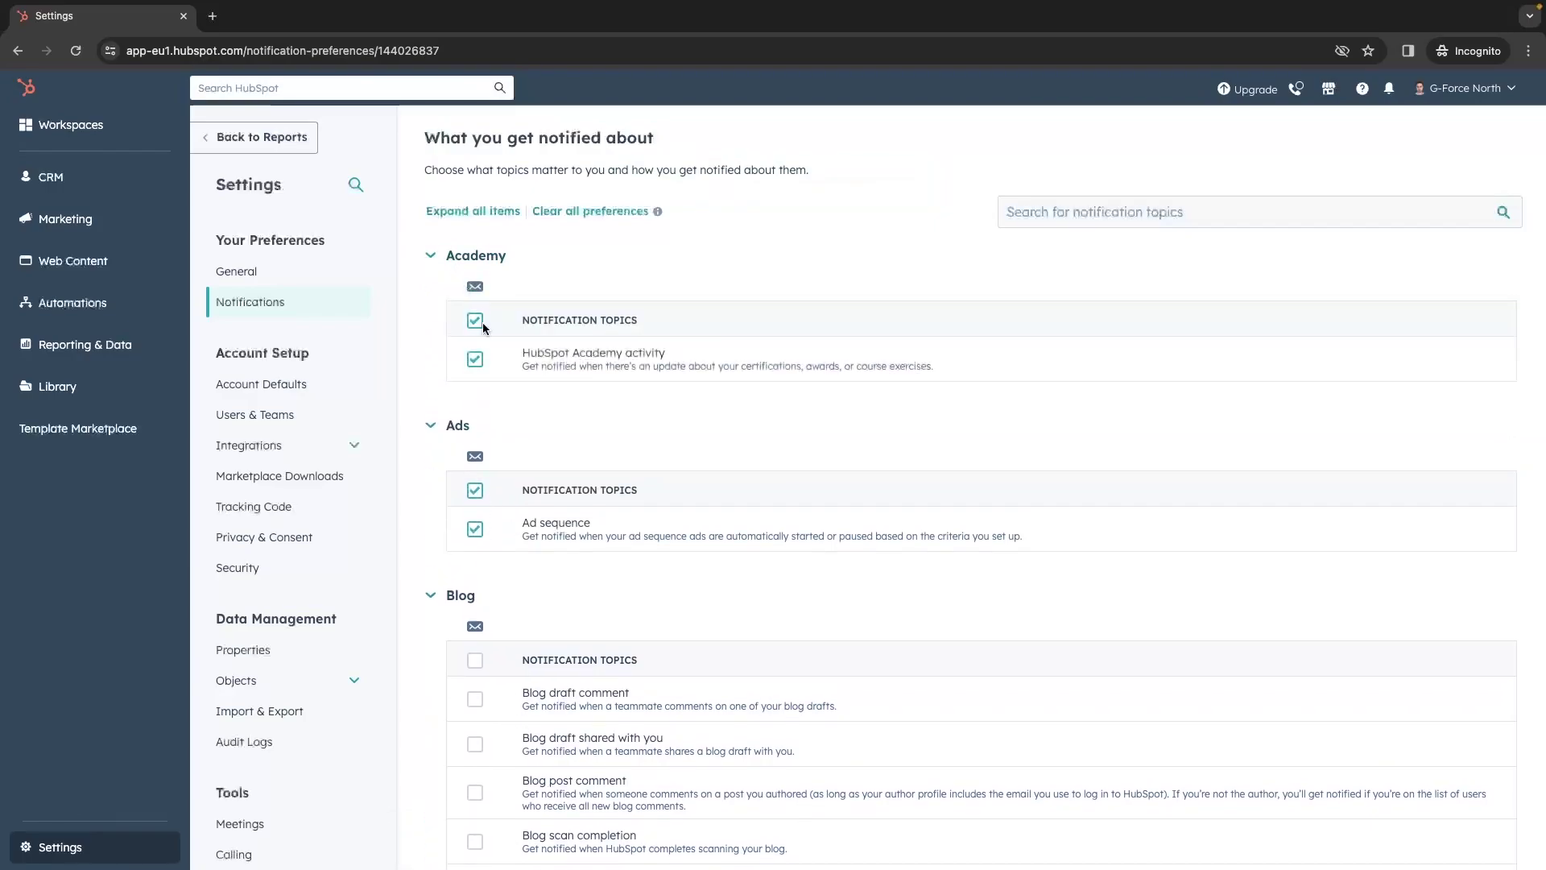
left_click(476, 360)
- Turn off chat and email conversation assigned and reassigned notifications, then save
scroll(516, 349, "down", 7)
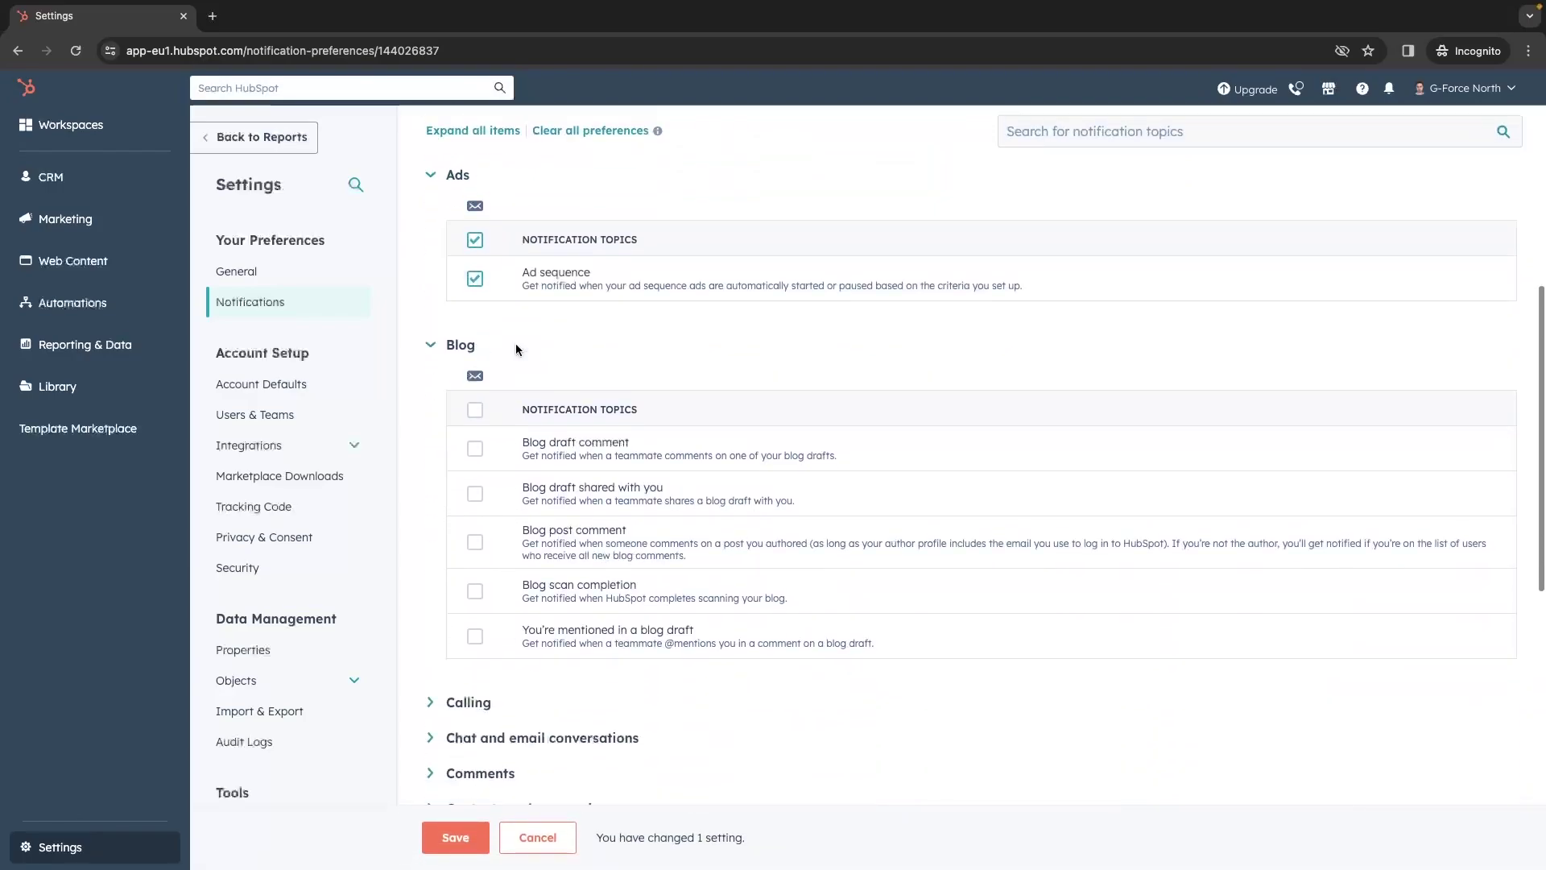
left_click(483, 450)
scroll(499, 484, "down", 2)
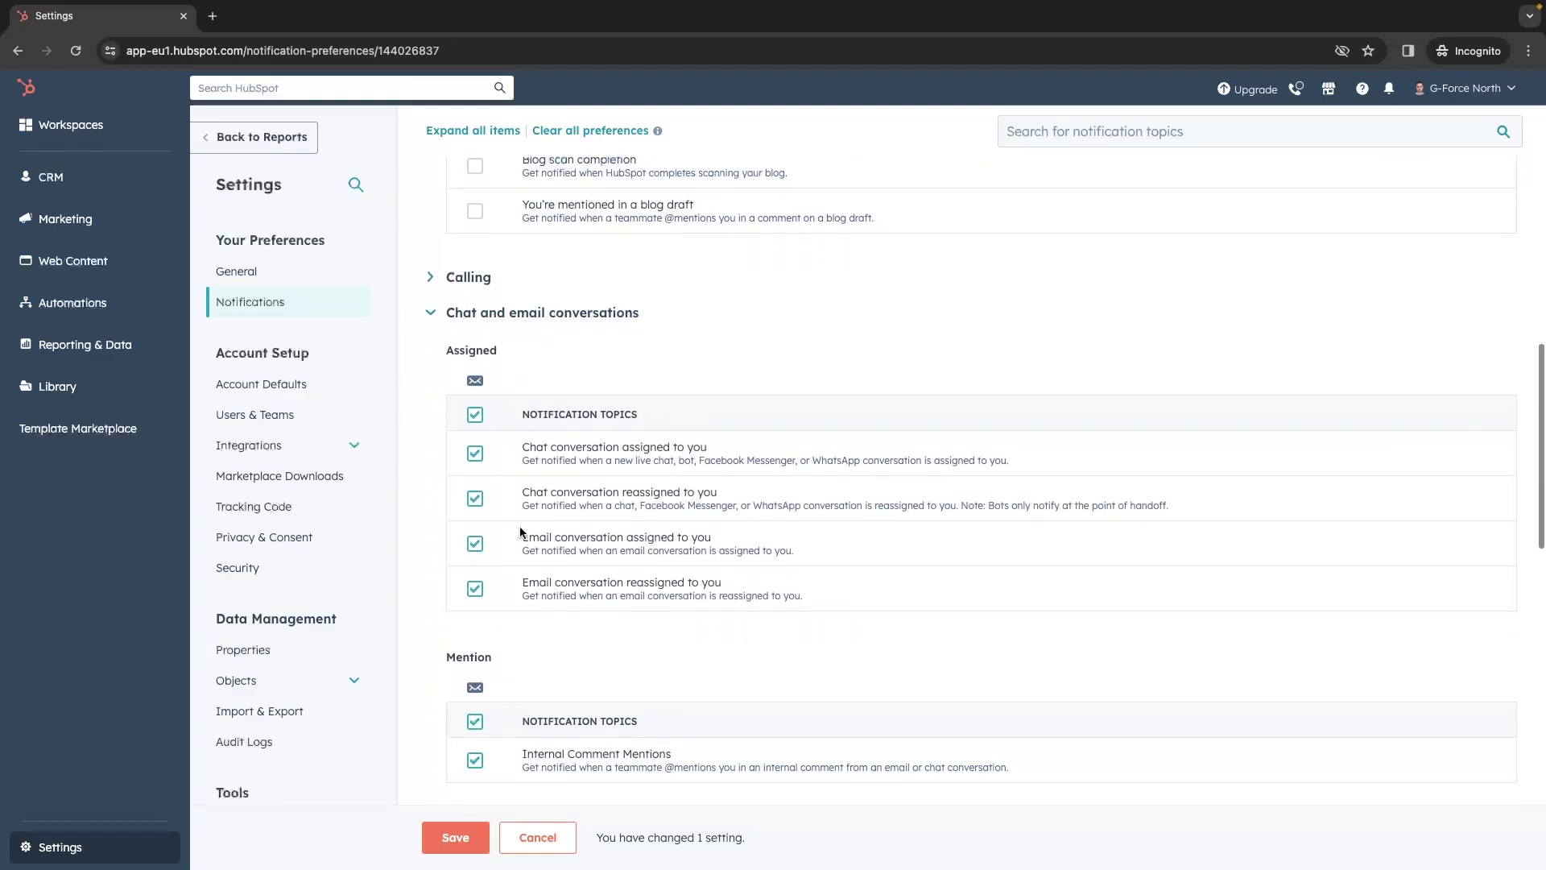
left_click(475, 527)
left_click(475, 482)
left_click(475, 436)
left_click(476, 572)
left_click(456, 837)
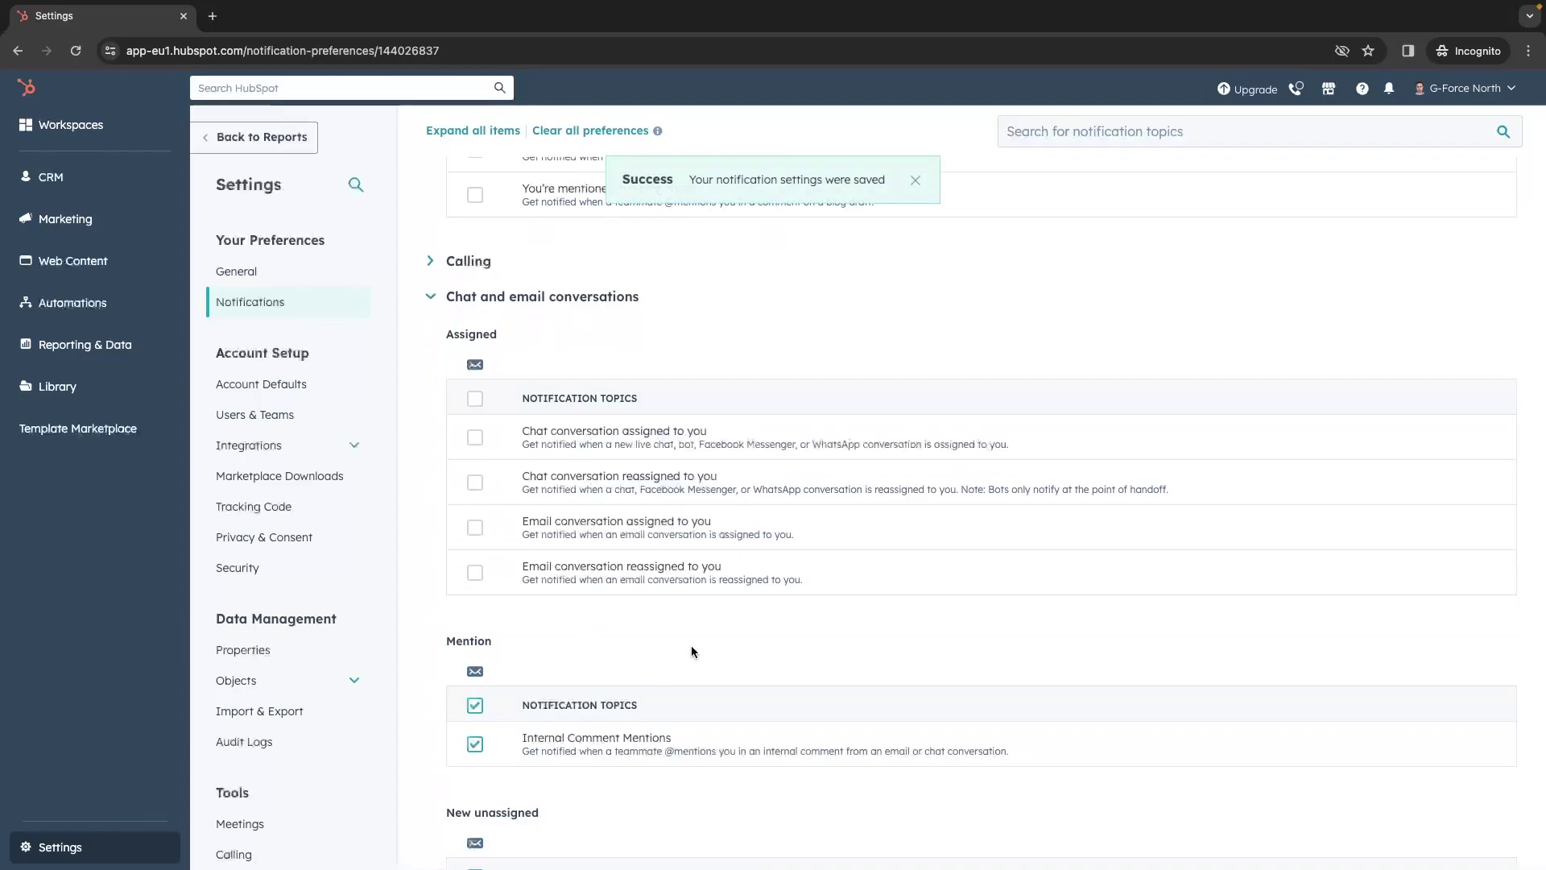
- Review the saved email notification settings and switch to Desktop notifications
scroll(691, 645, "down", 2)
scroll(691, 646, "down", 4)
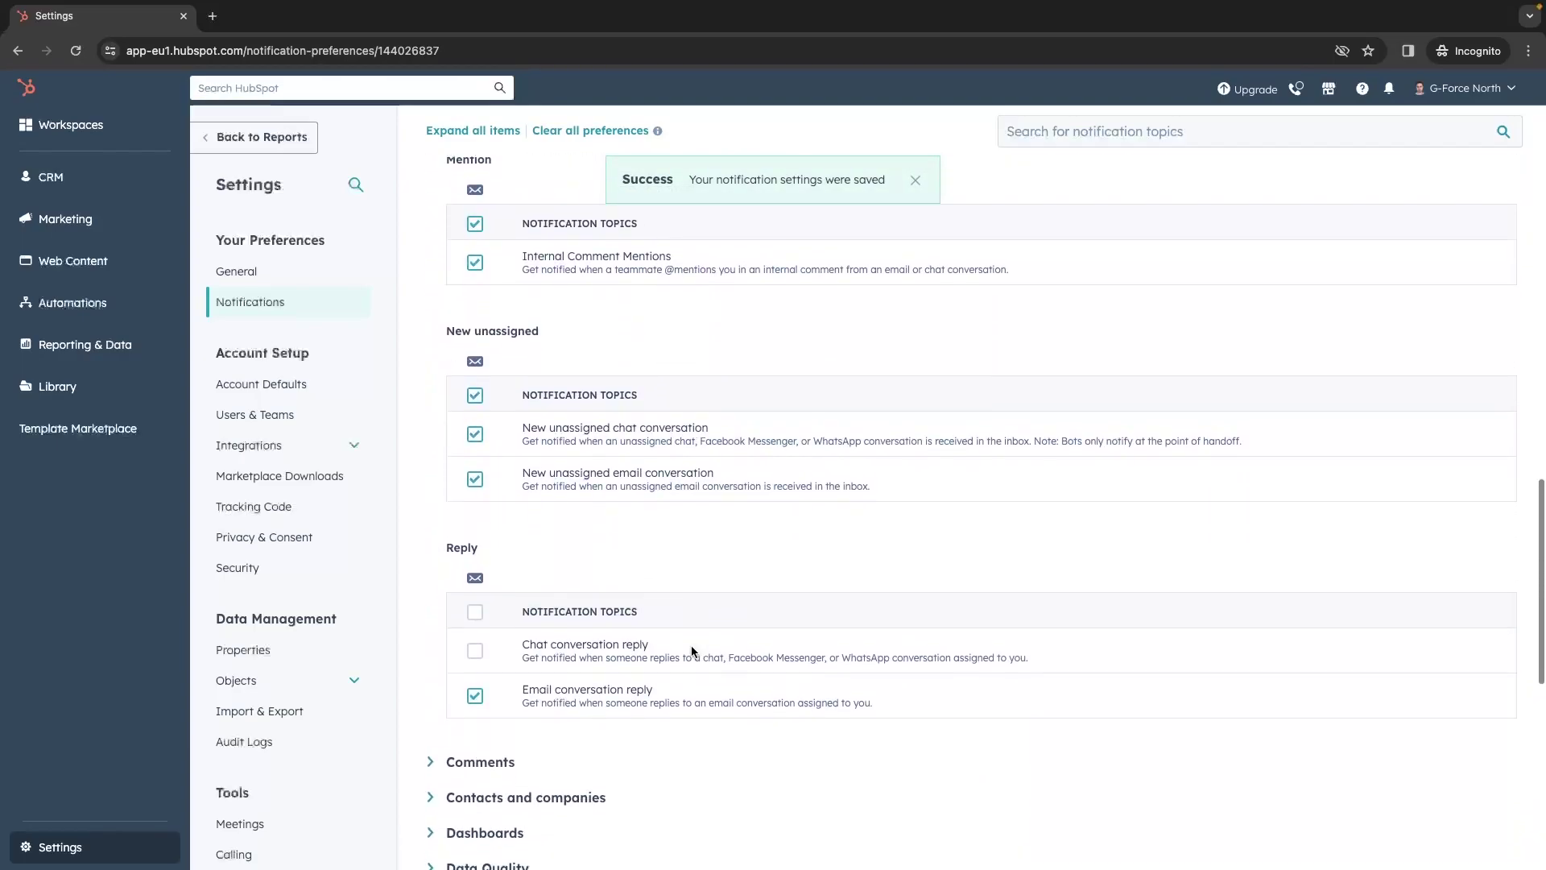
scroll(691, 645, "down", 4)
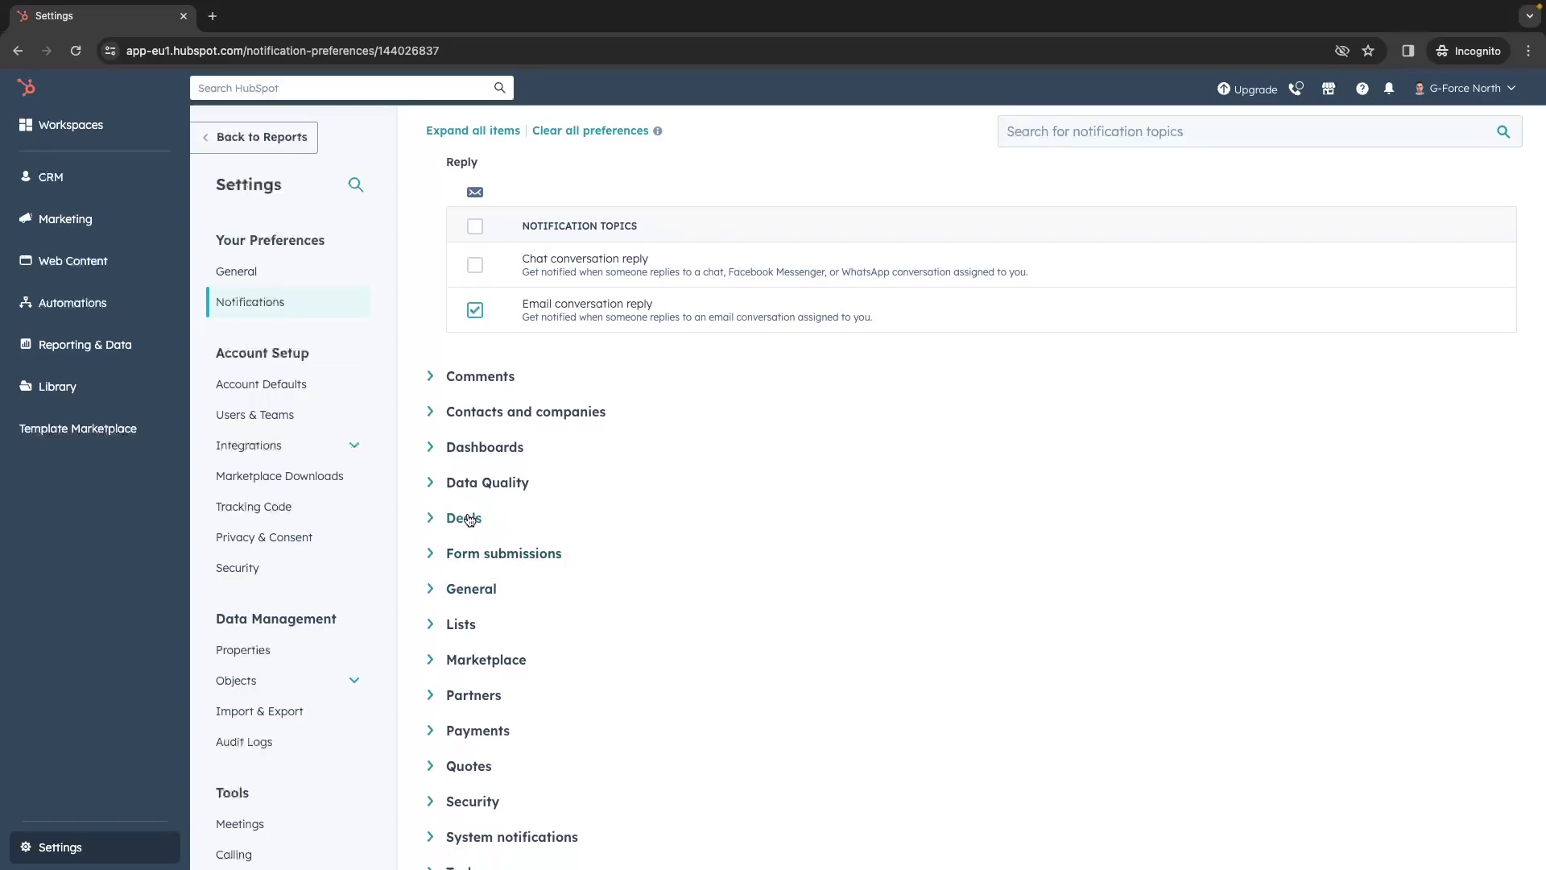
scroll(619, 524, "down", 3)
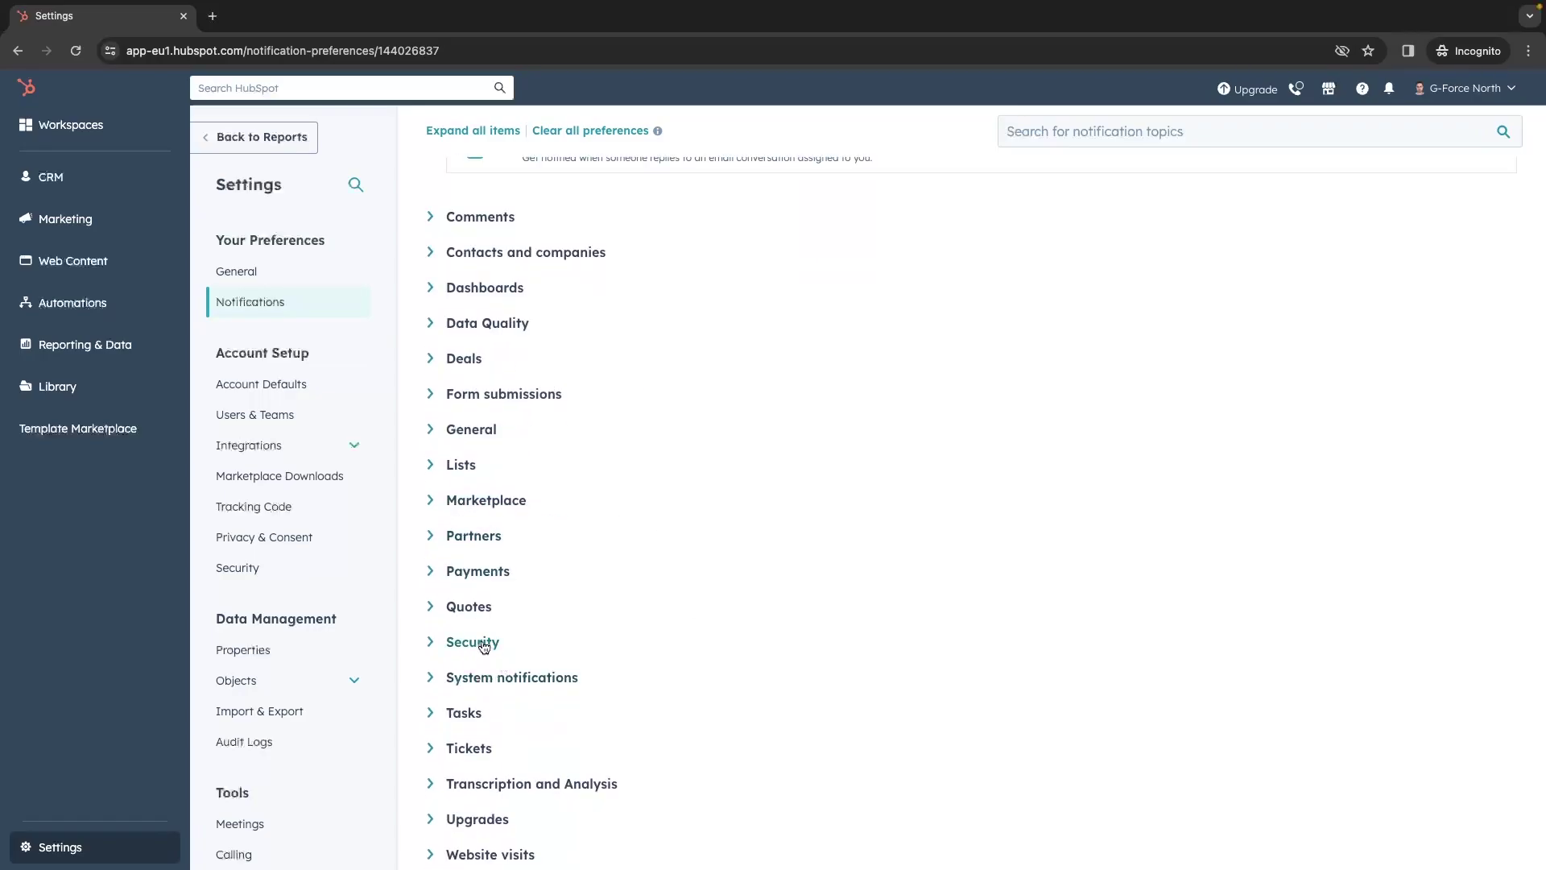
scroll(586, 550, "up", 5)
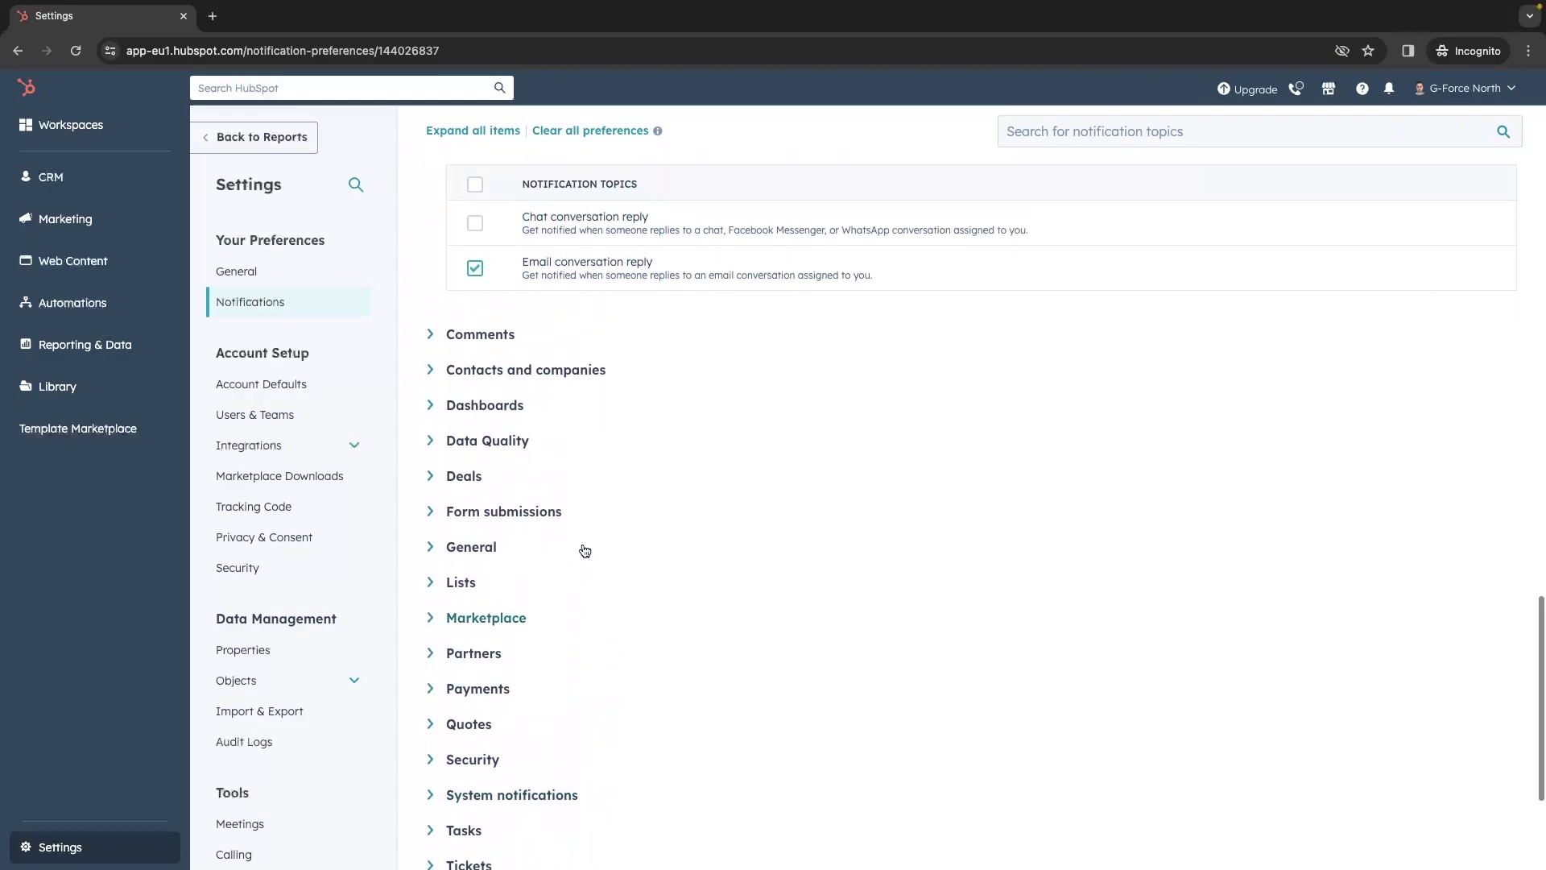
scroll(585, 550, "up", 10)
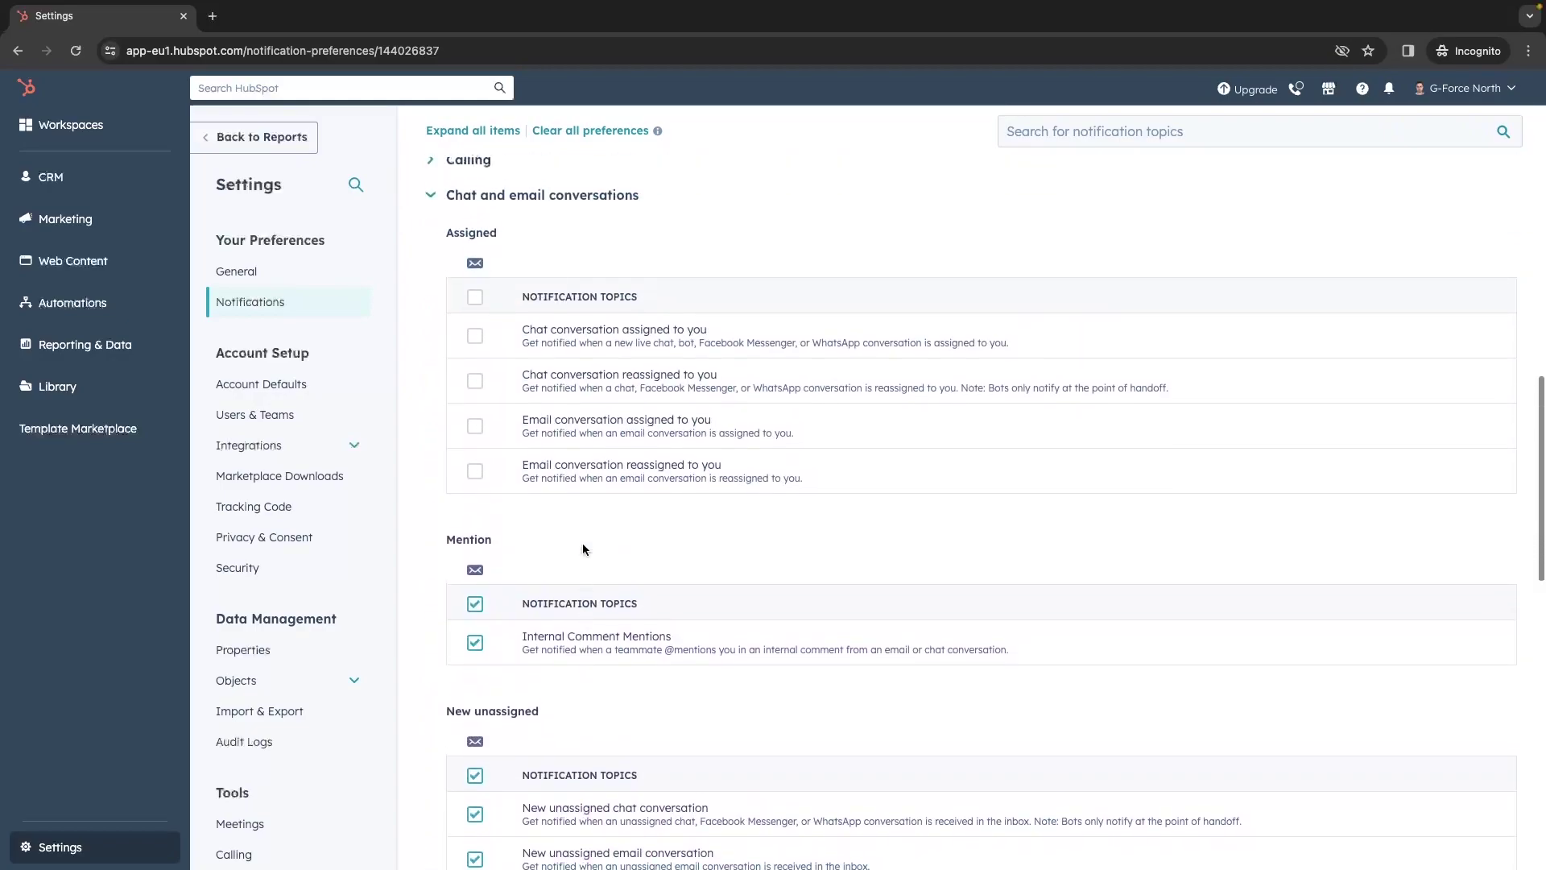
scroll(583, 545, "up", 3)
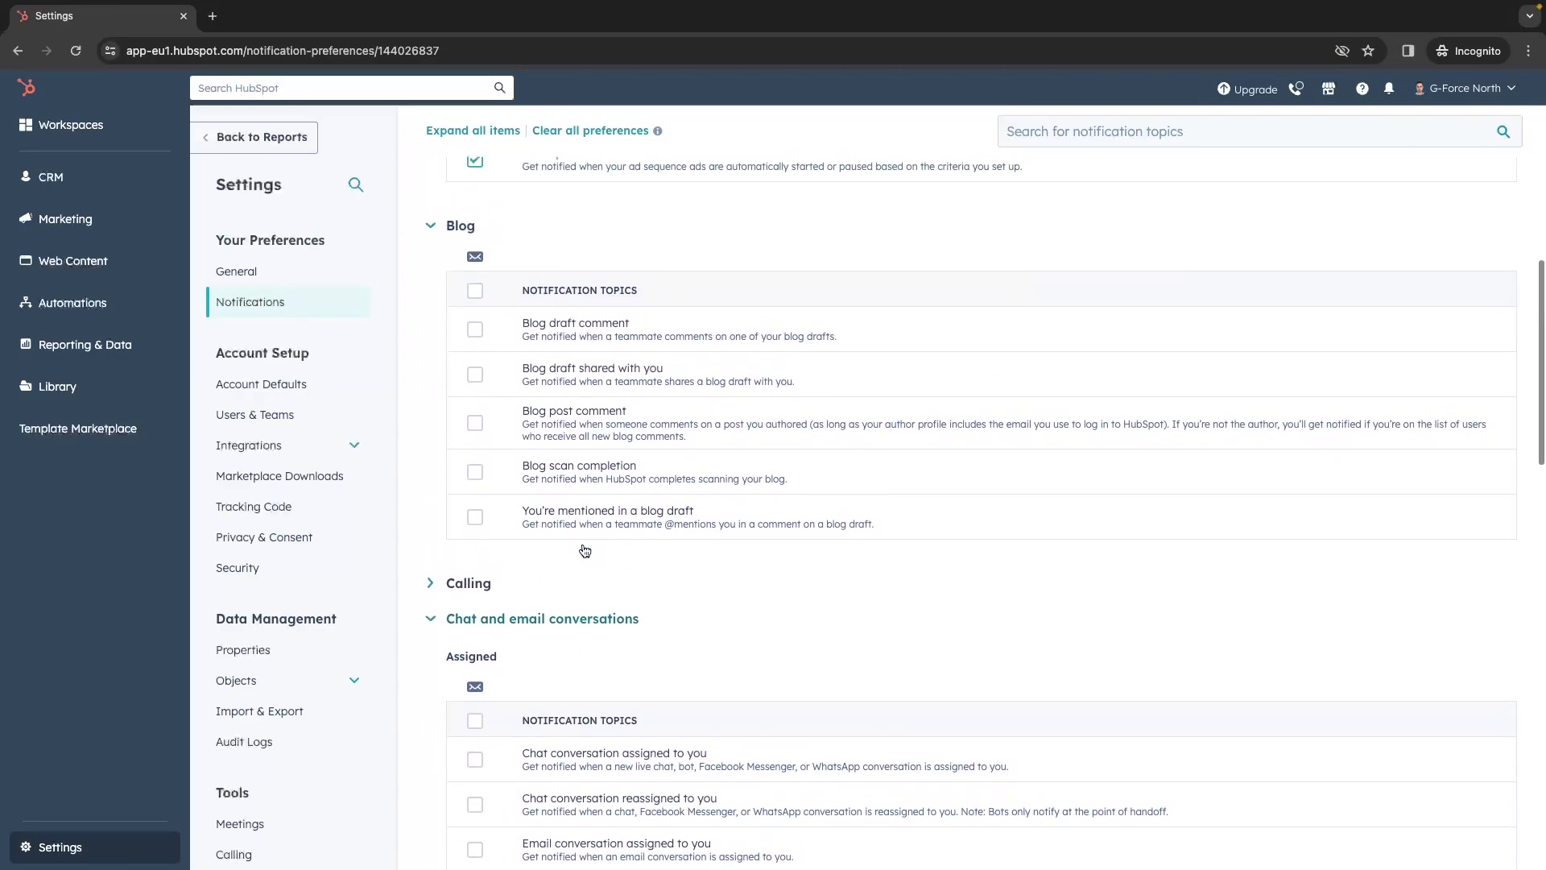
scroll(583, 544, "up", 5)
left_click(549, 197)
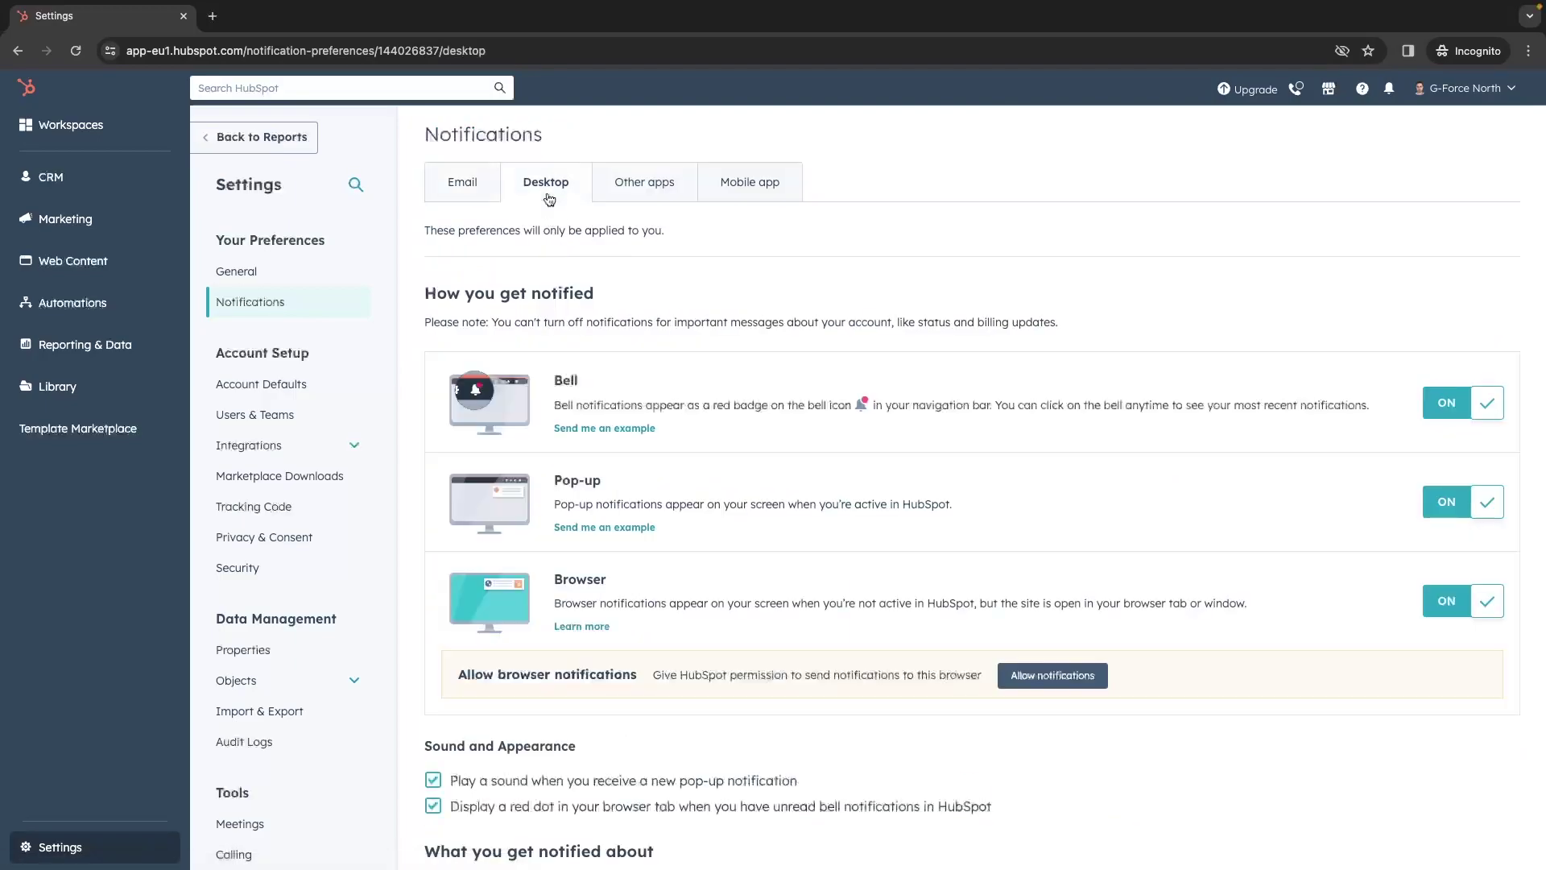
- Turn off Bell, Pop-up and Browser desktop notifications
left_click_drag(410, 298, 601, 290)
left_click(601, 287)
left_click(1441, 407)
left_click(1471, 500)
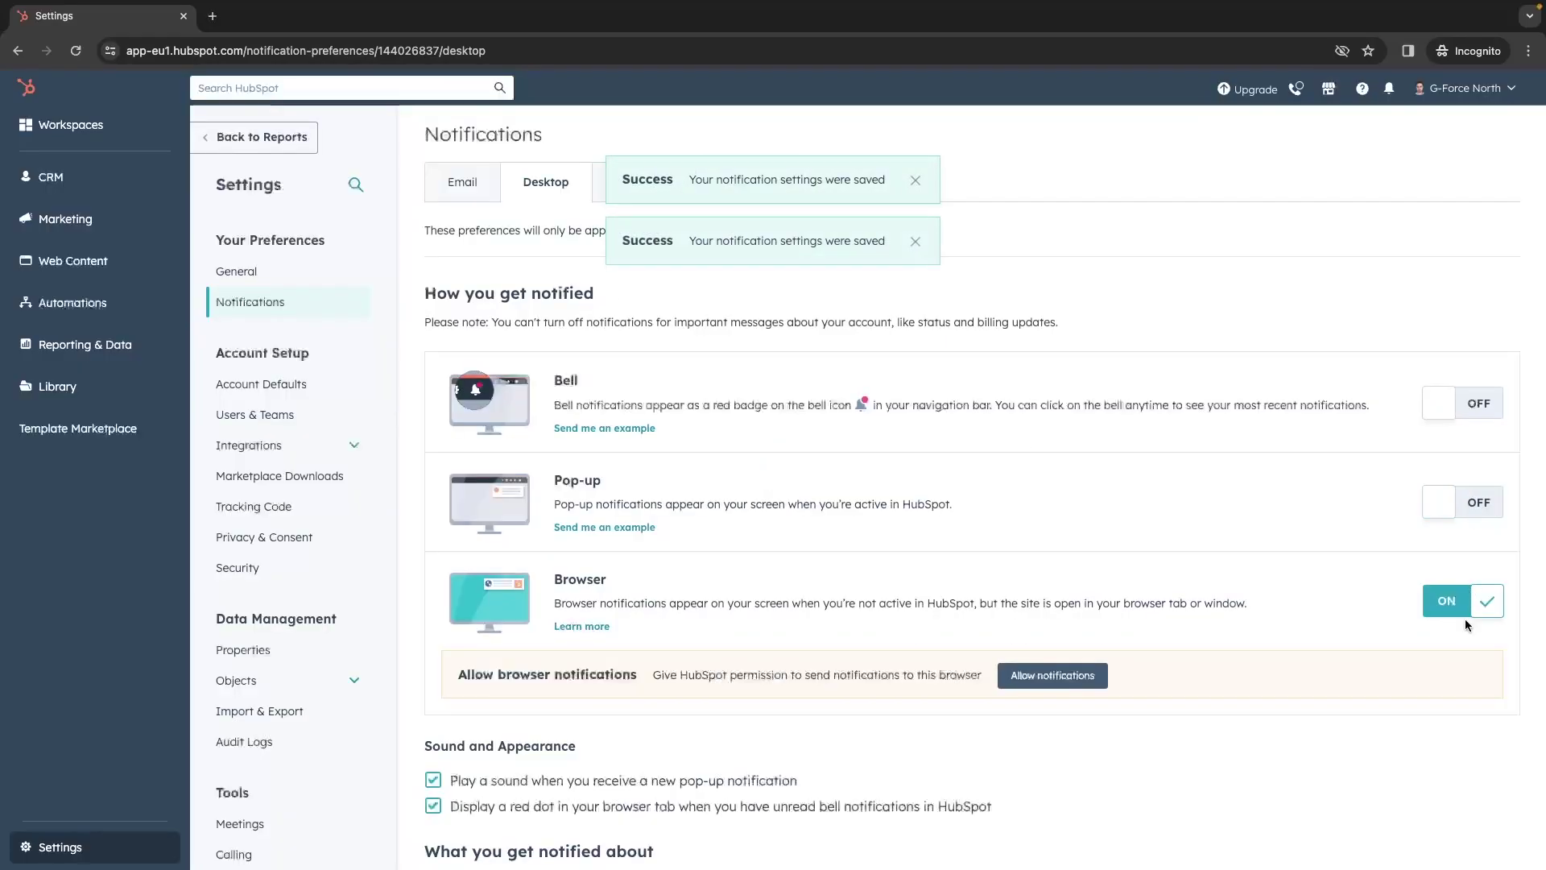
left_click(1469, 610)
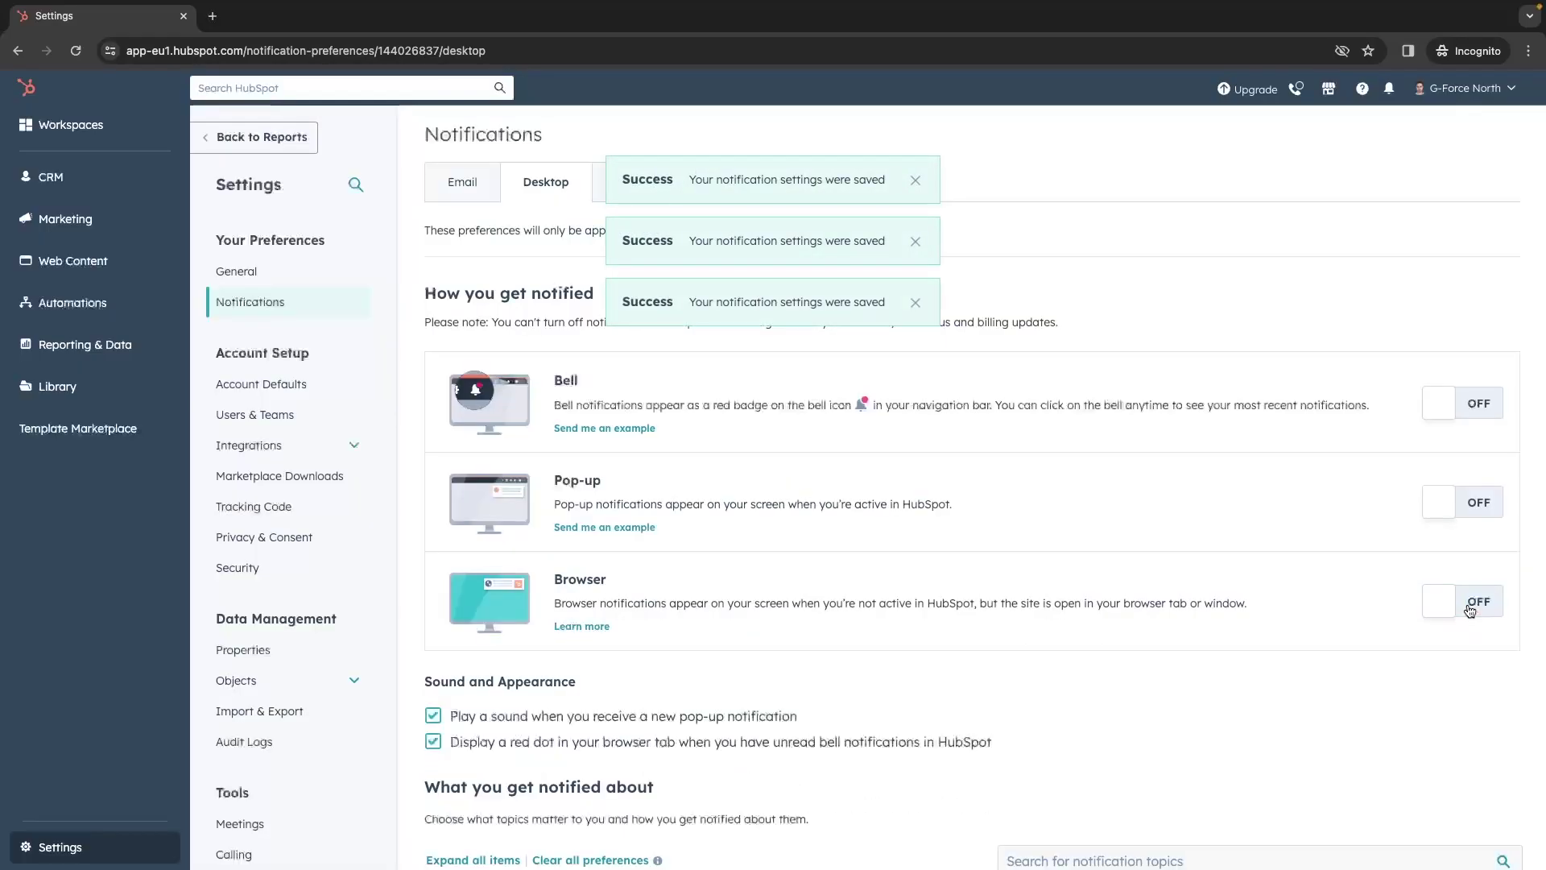
- Uncheck the pop-up sound and unread red-dot options and save the desktop settings
scroll(1468, 604, "down", 2)
left_click(528, 533)
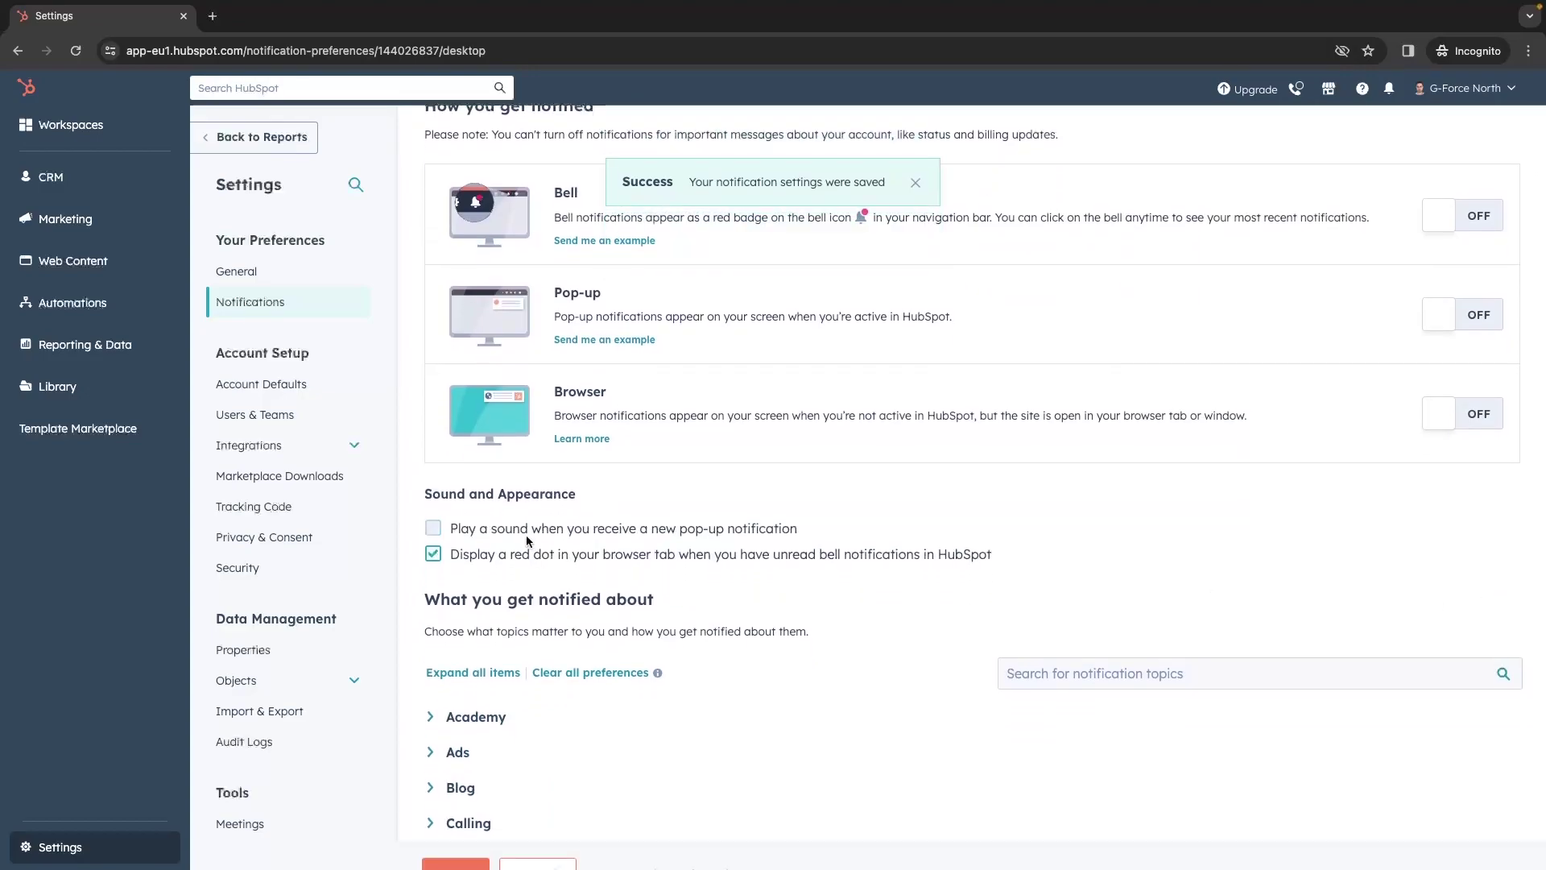
left_click(528, 554)
scroll(788, 469, "up", 3)
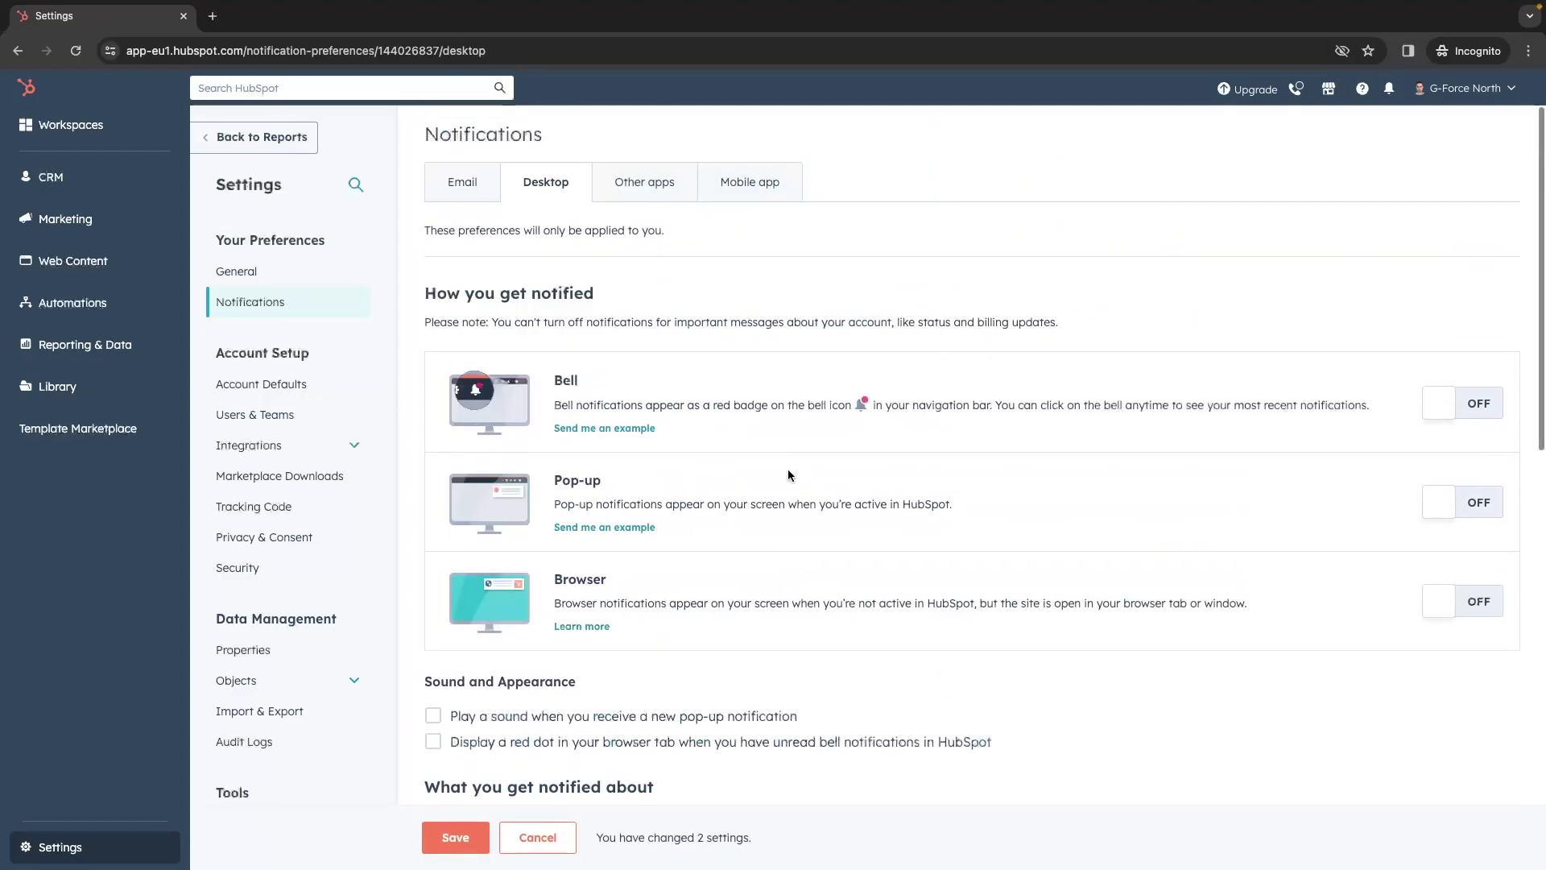
left_click(454, 839)
left_click(296, 387)
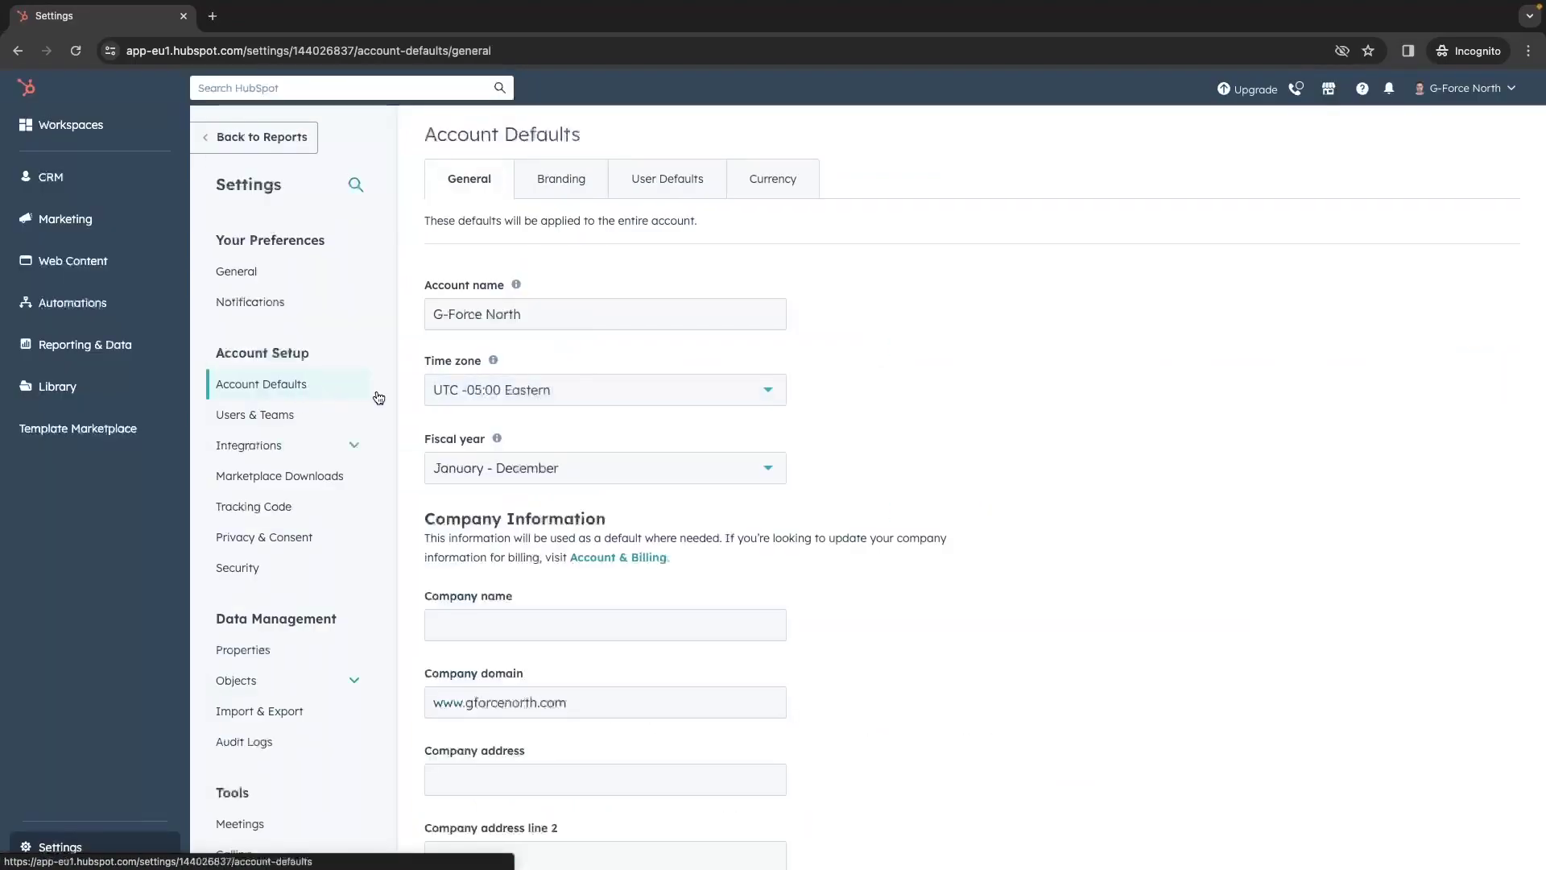
- Enter G-Force as the Company name in Account Defaults and save it
scroll(905, 466, "down", 3)
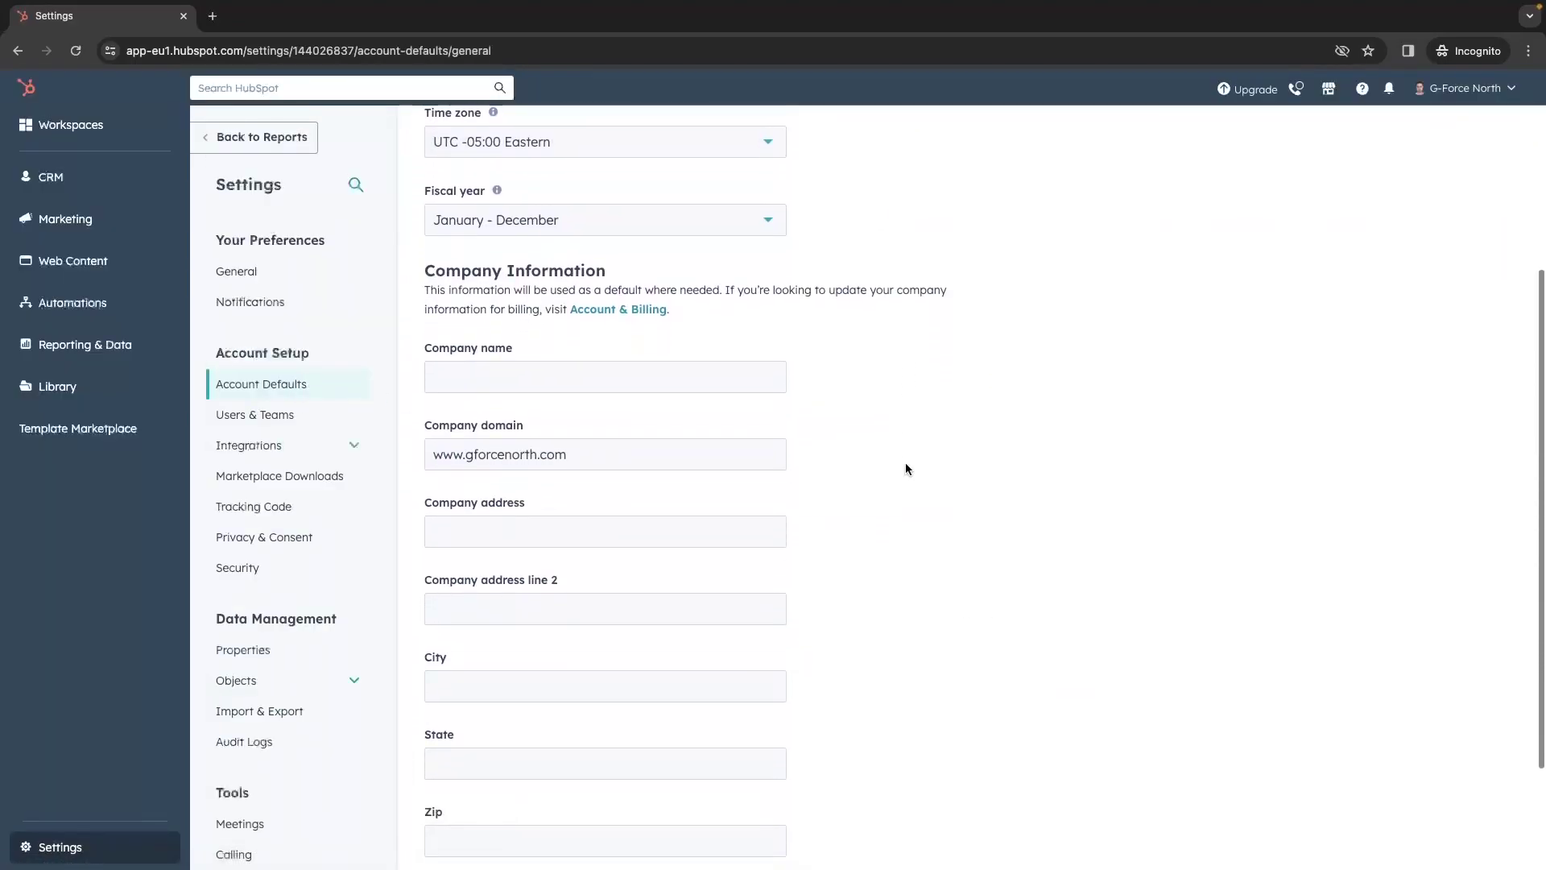
left_click(646, 334)
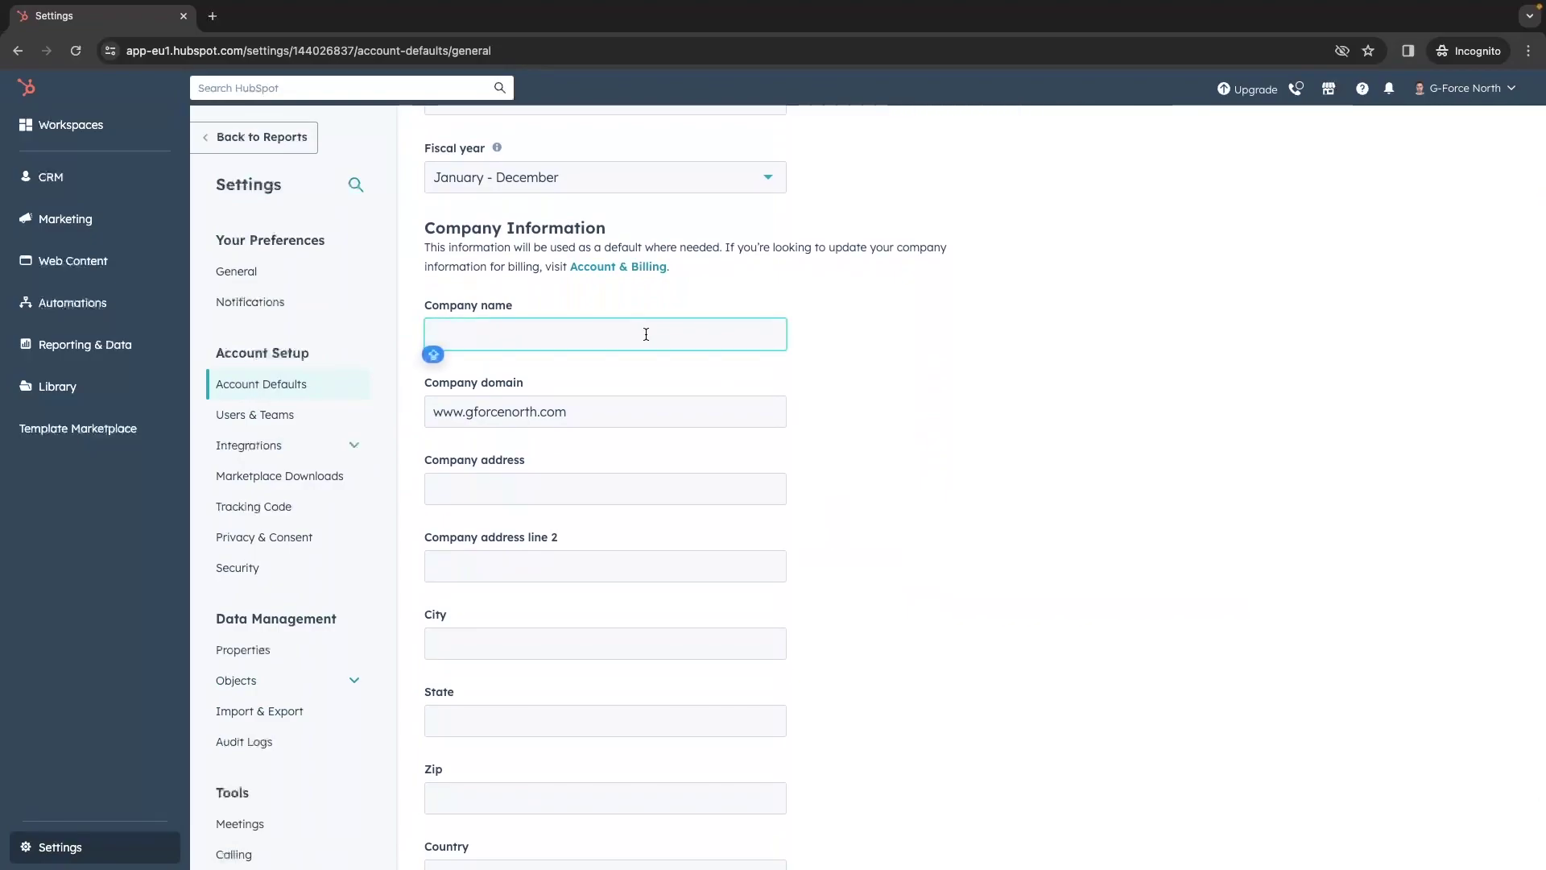
type("G-Force")
left_click(873, 398)
scroll(806, 383, "down", 1)
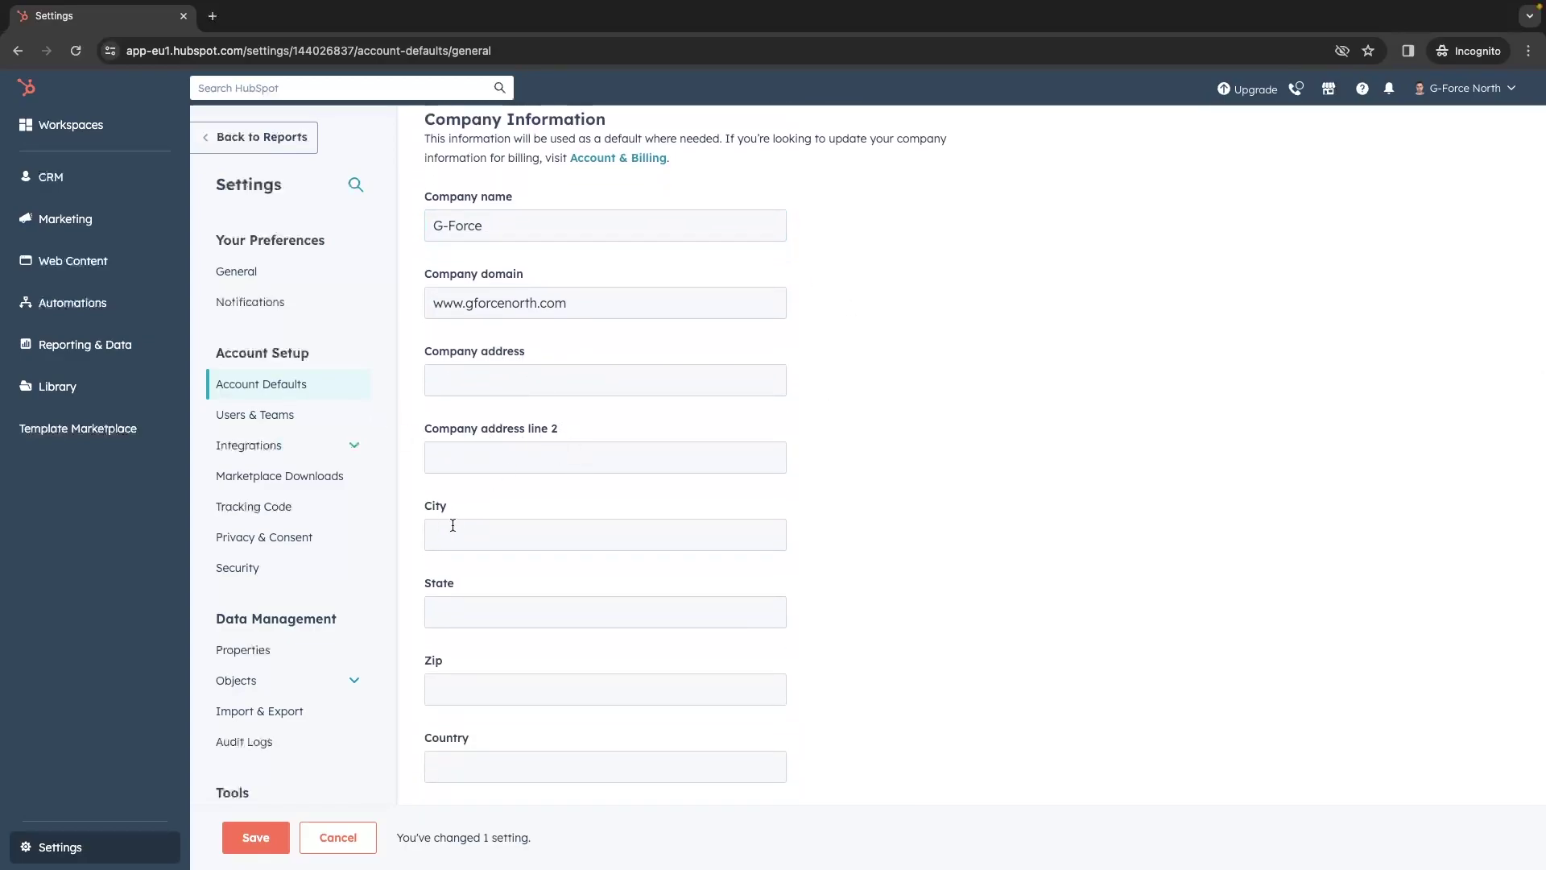
left_click(256, 837)
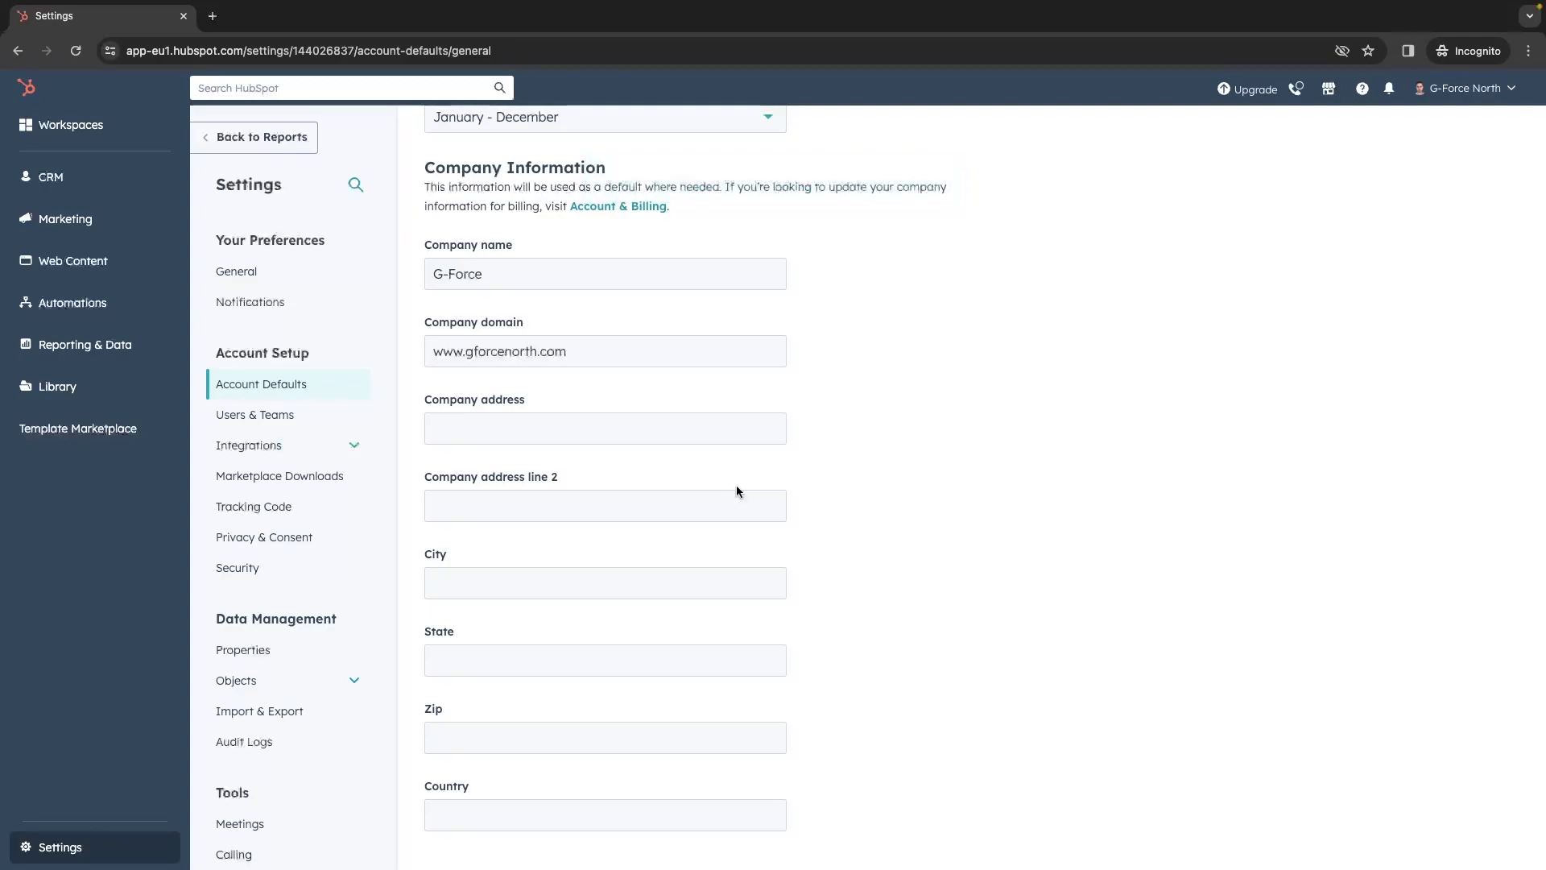
scroll(857, 496, "down", 1)
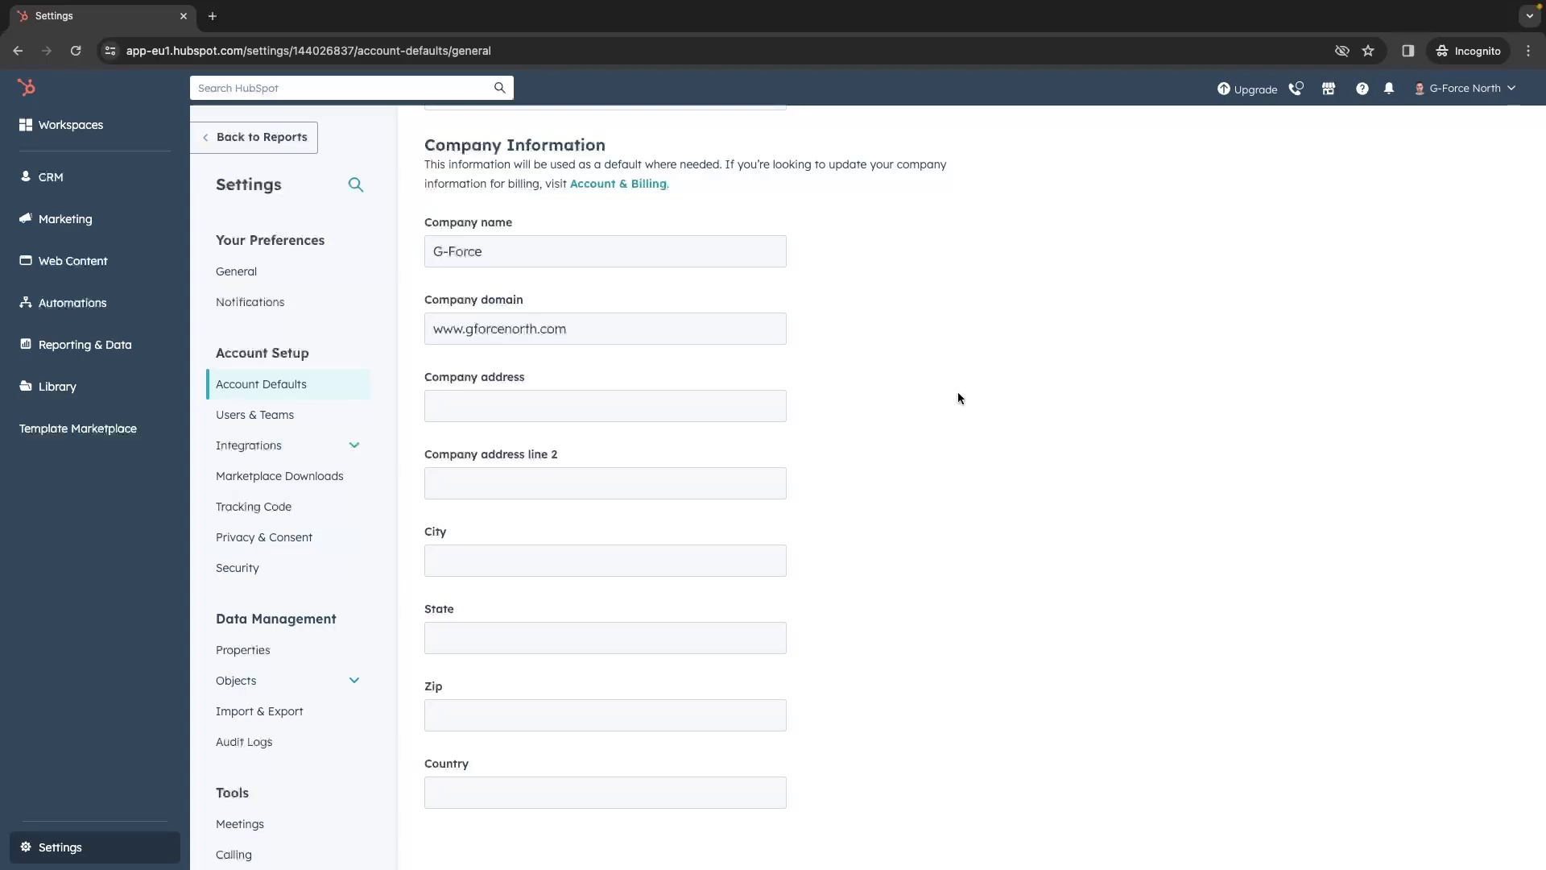
scroll(934, 438, "up", 5)
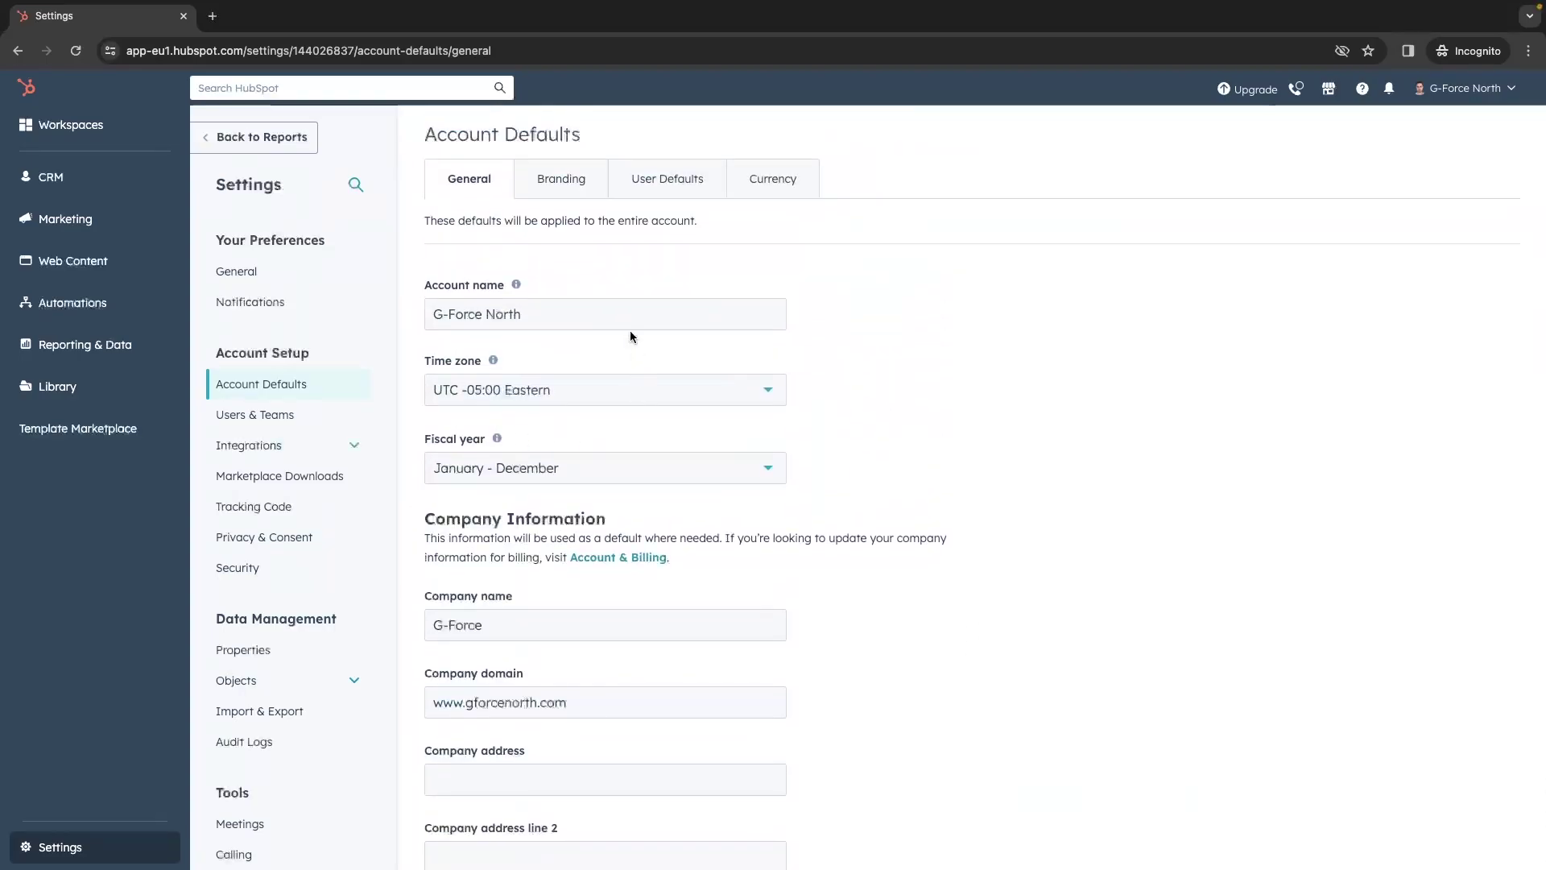
left_click(569, 191)
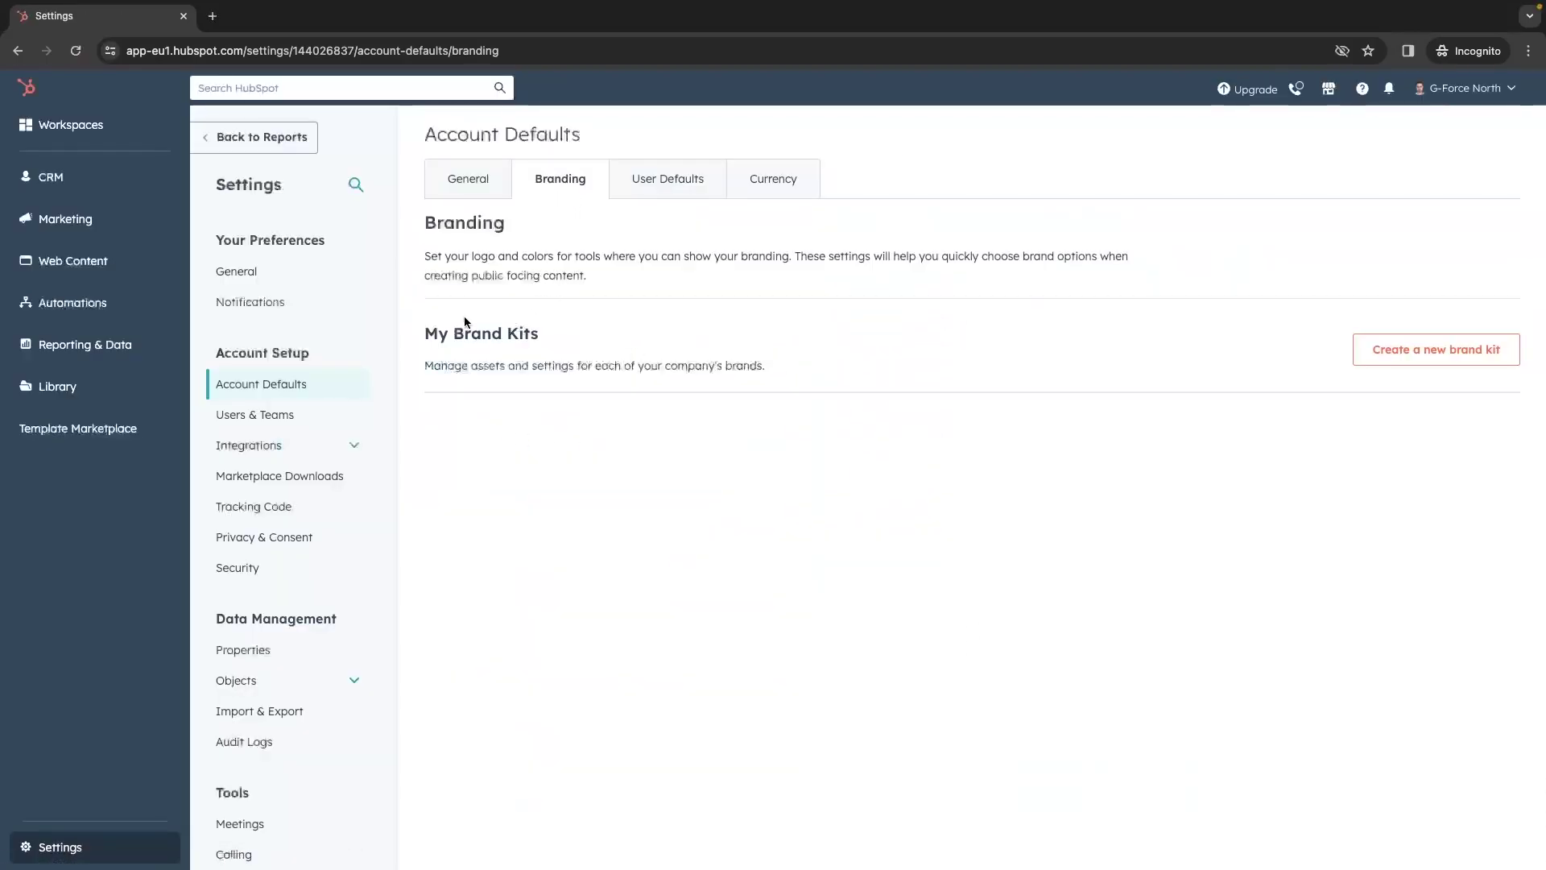
- Create a brand kit named G-Force North and open it
left_click_drag(425, 330, 575, 326)
left_click(575, 326)
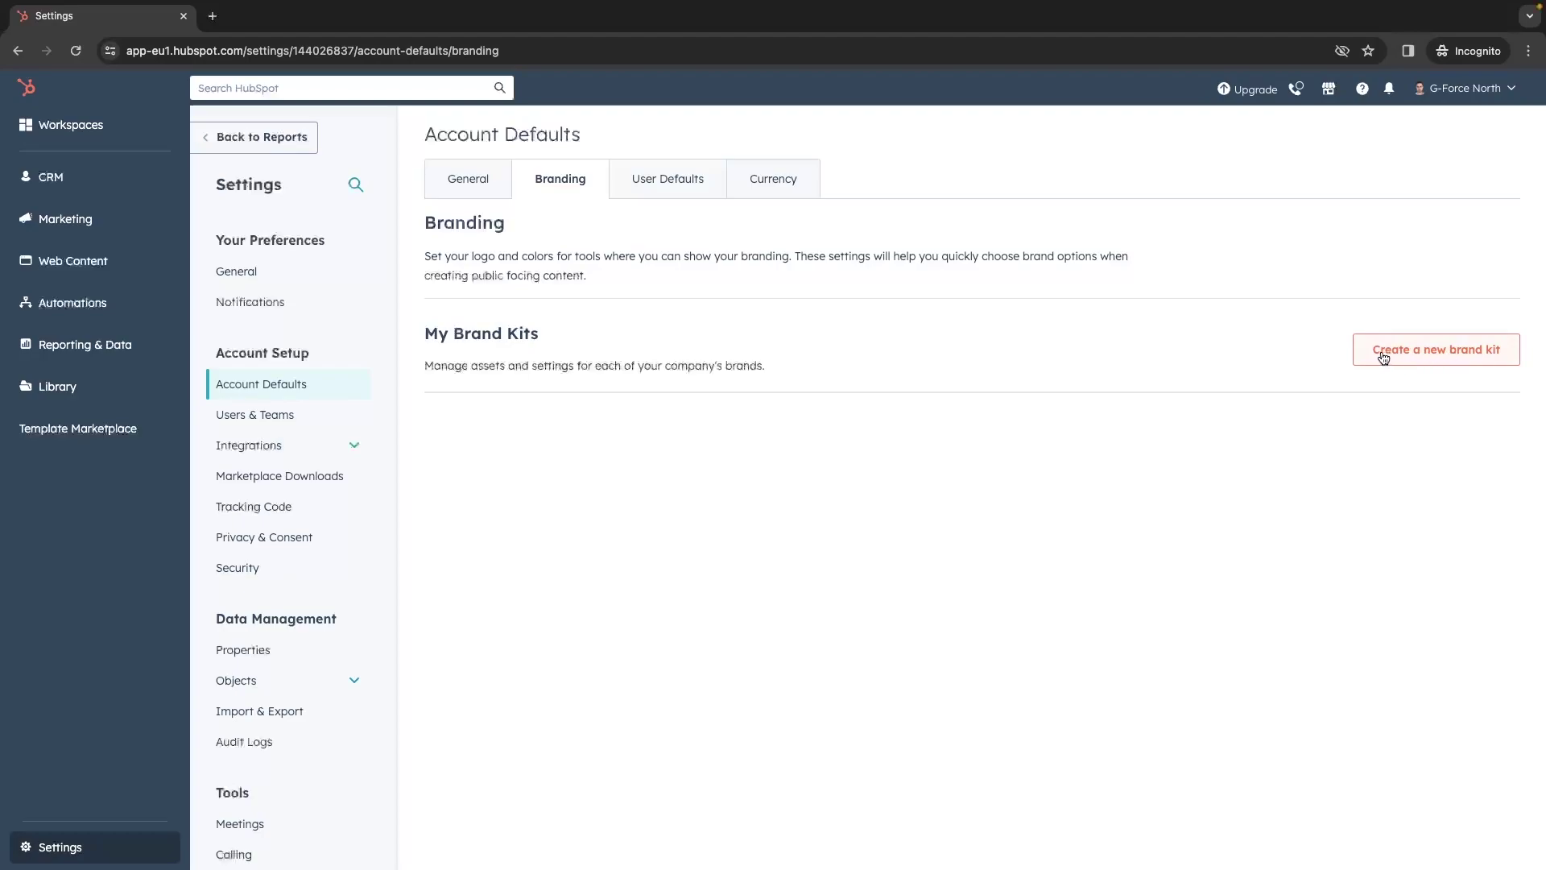
left_click(1446, 359)
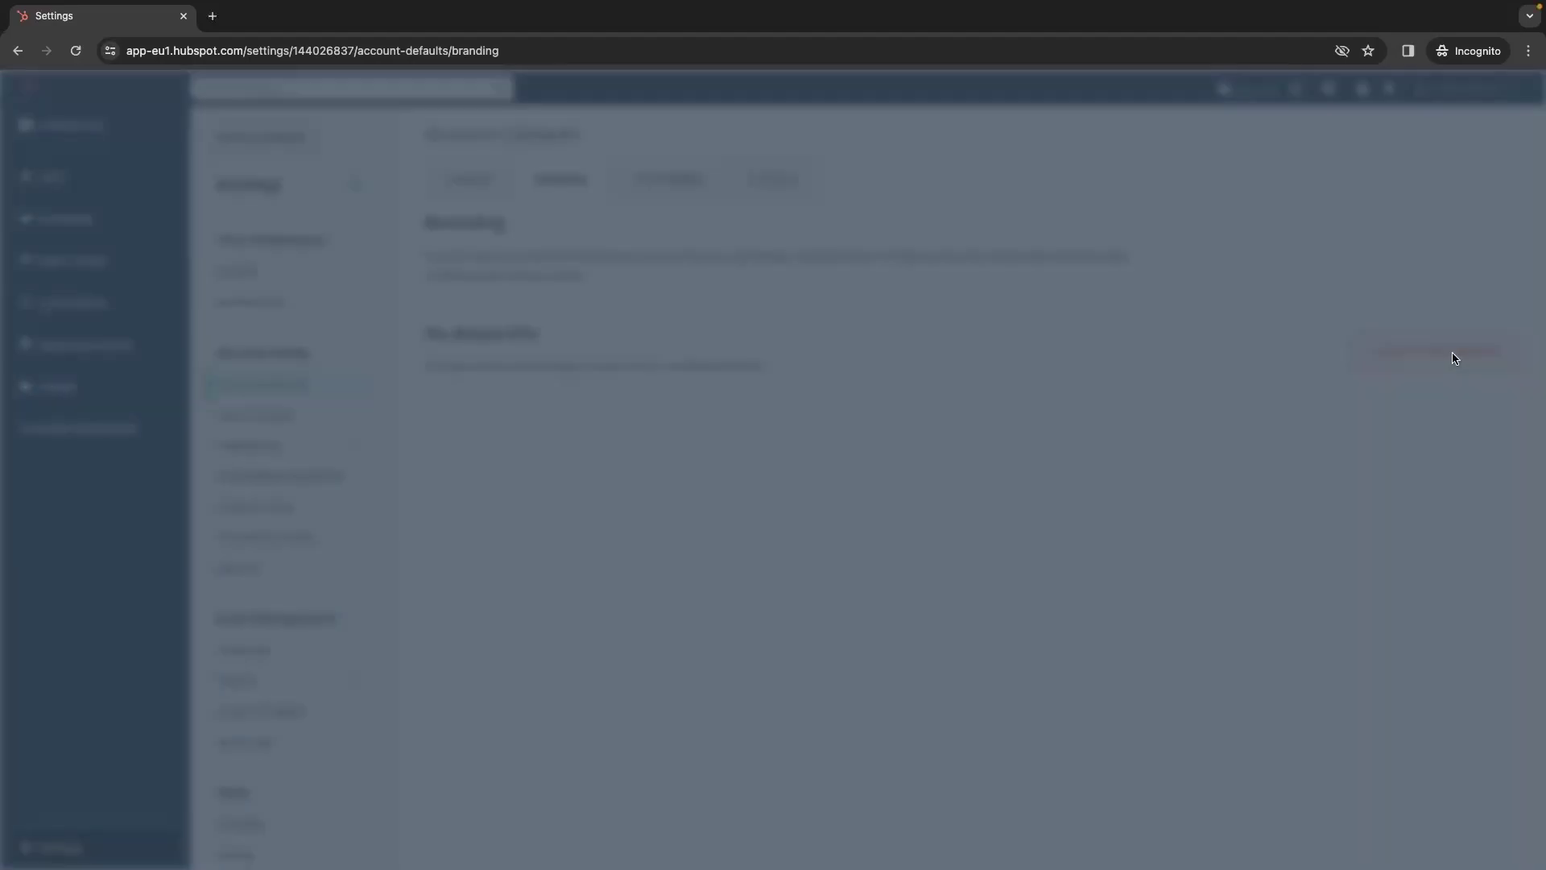
left_click(764, 278)
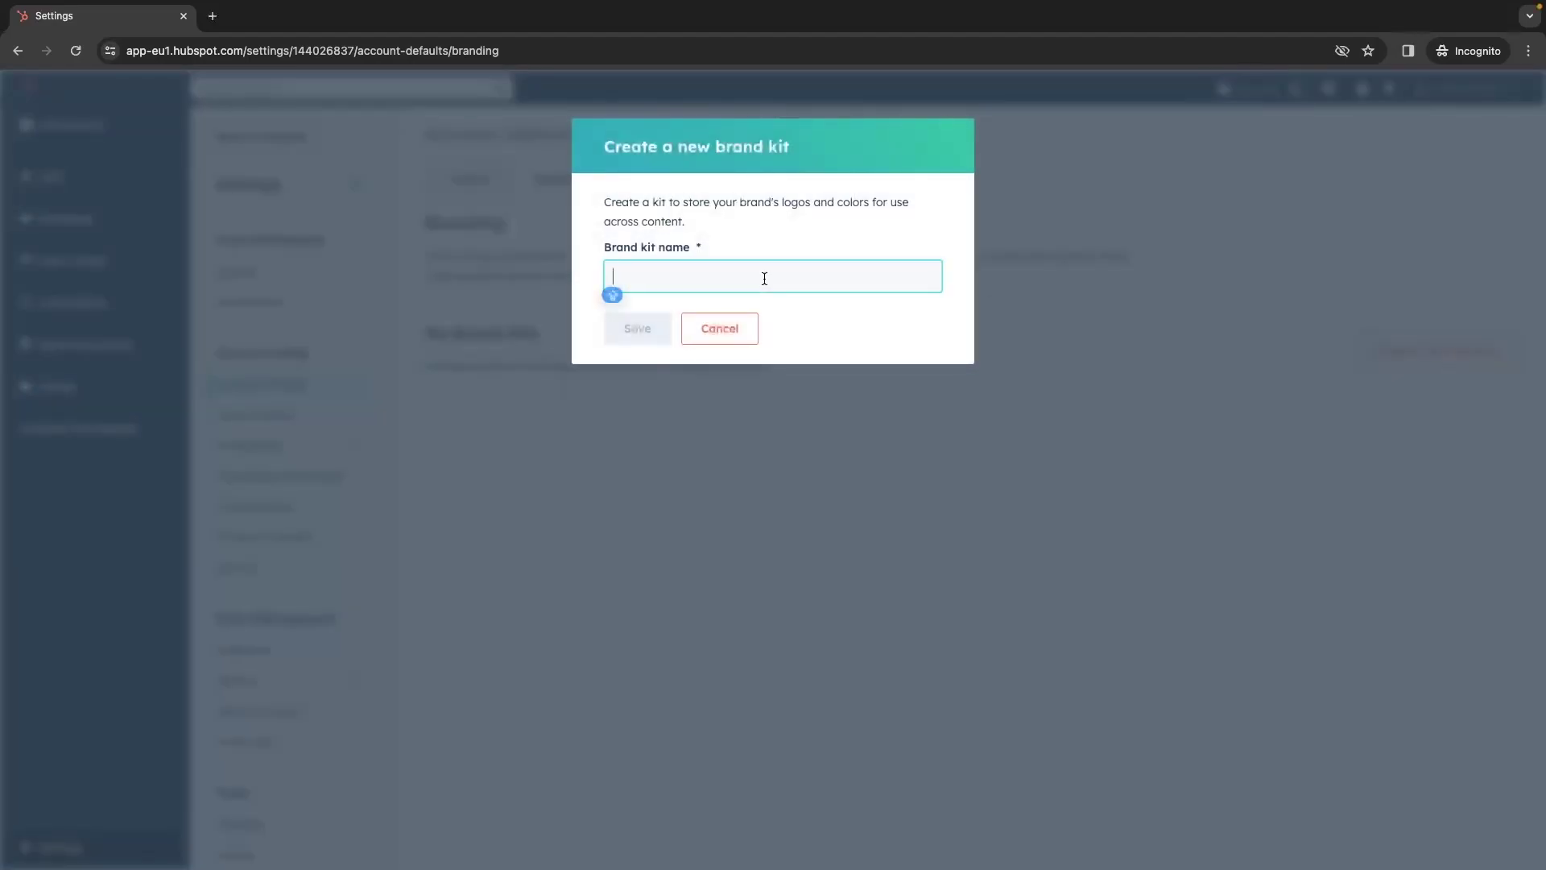
type("G-Force North")
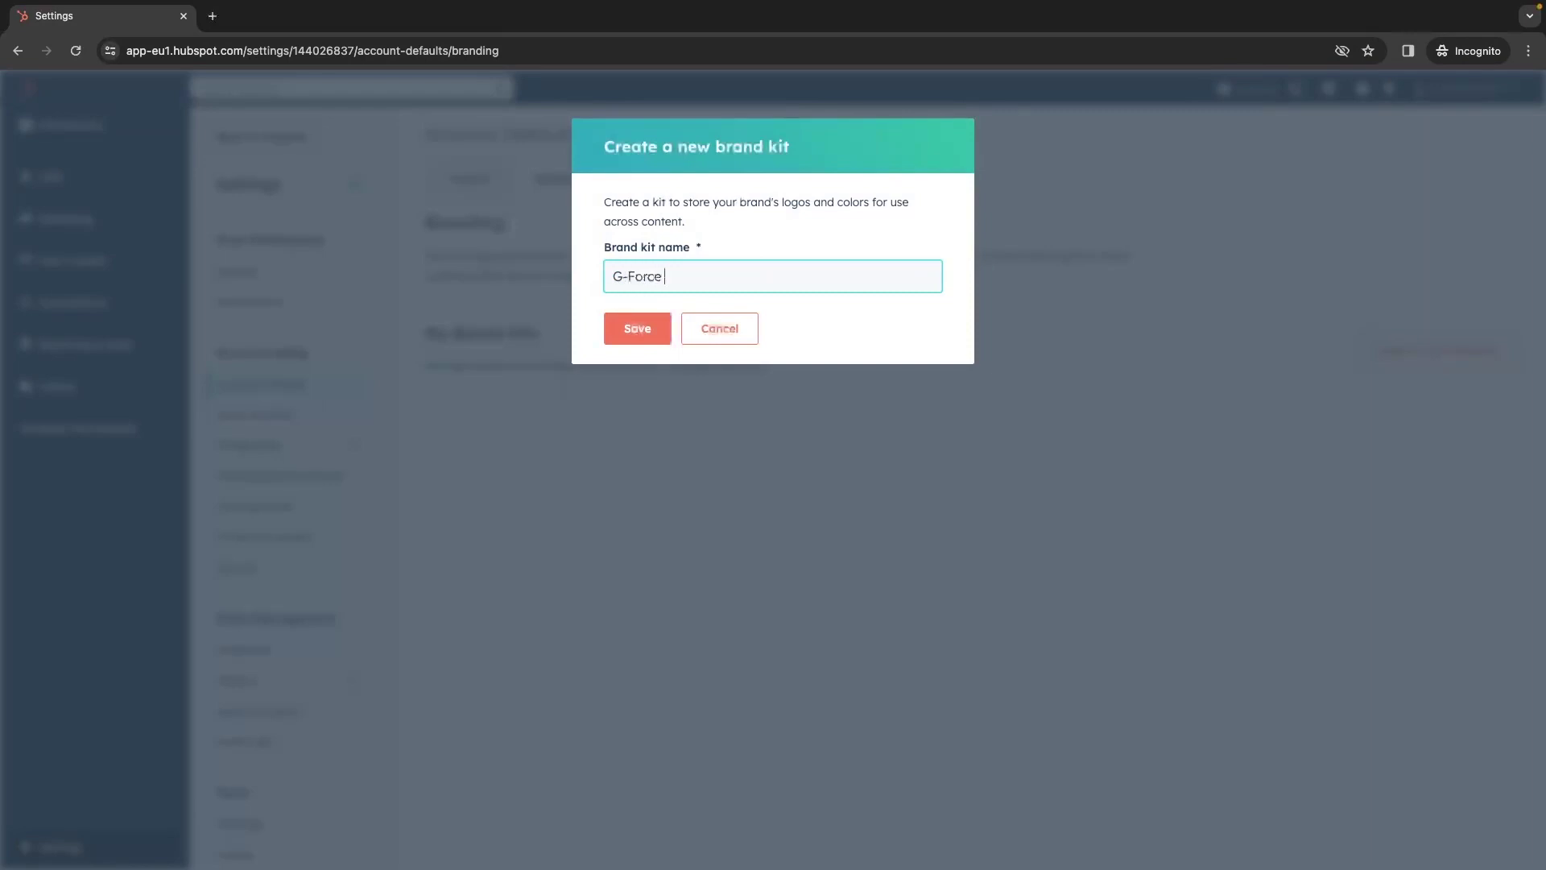
key("super+a")
left_click(627, 338)
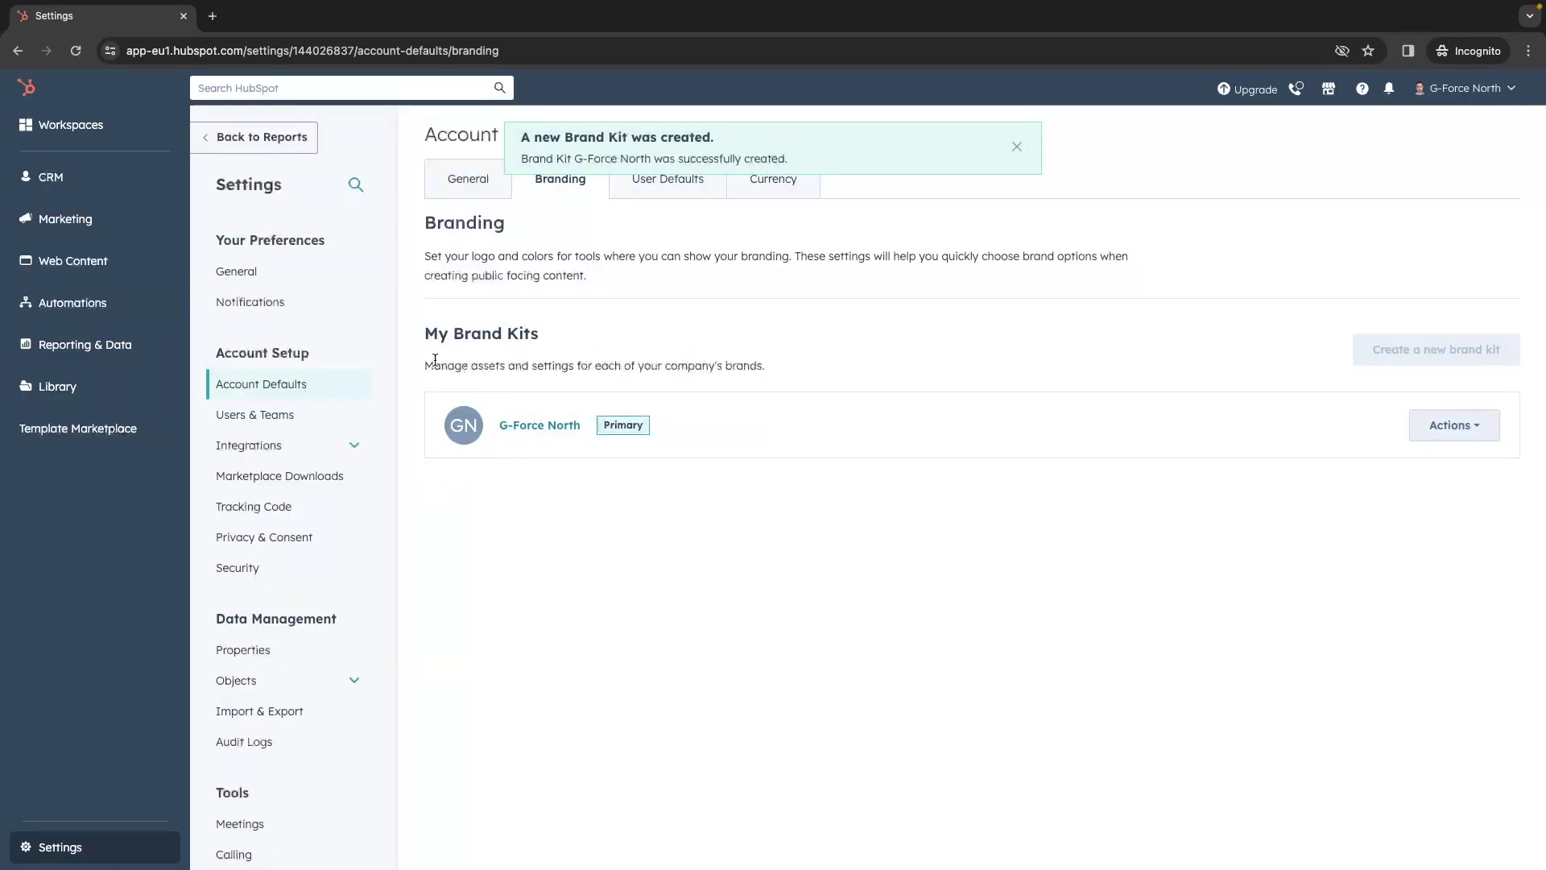
left_click_drag(427, 339, 573, 336)
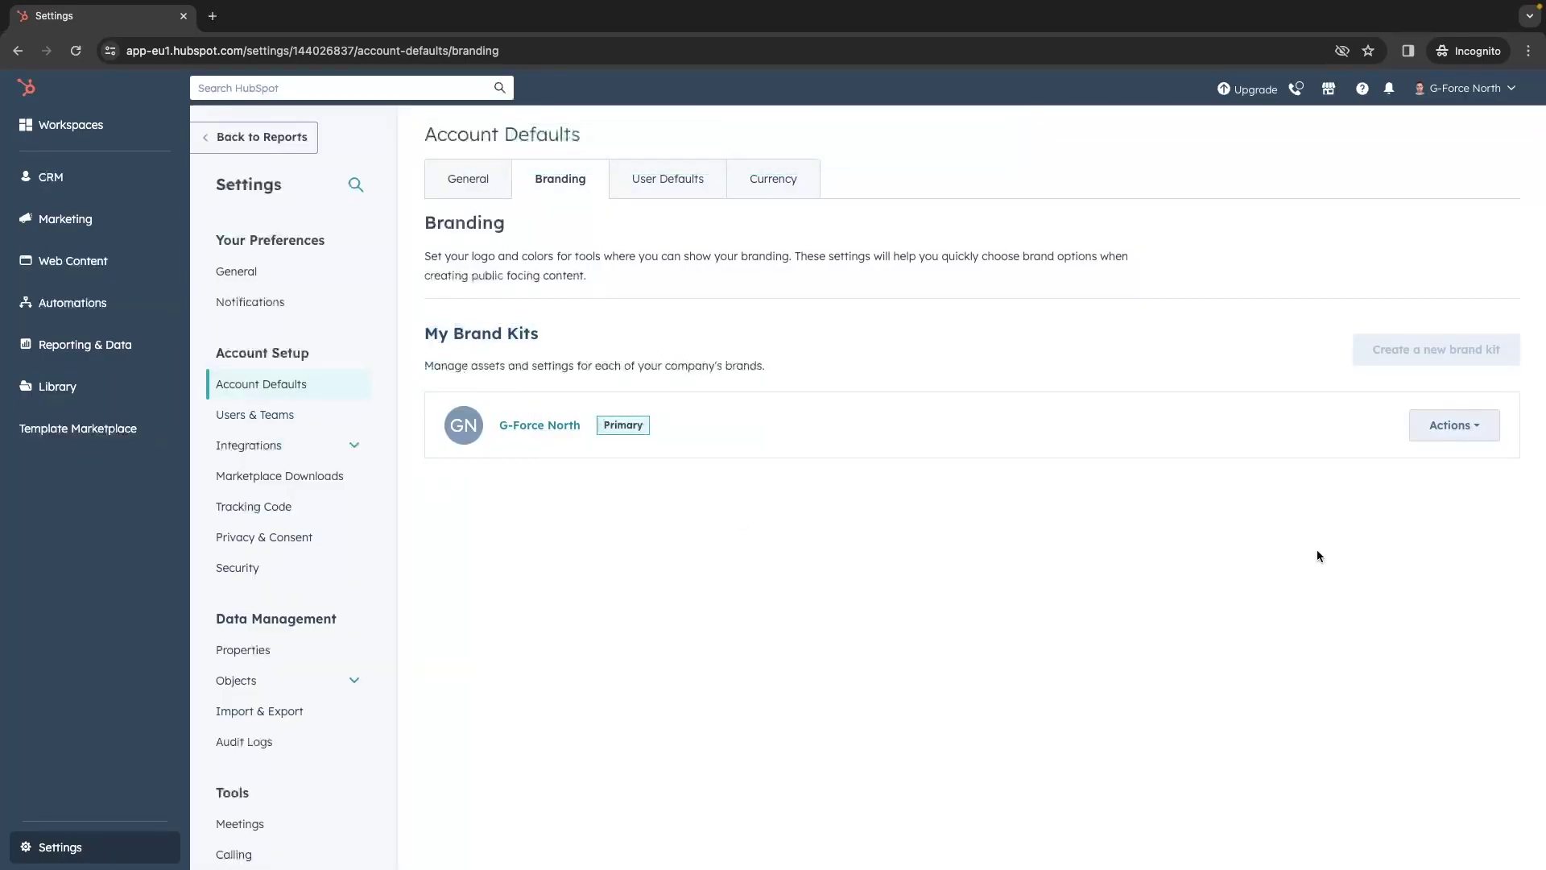
left_click(554, 427)
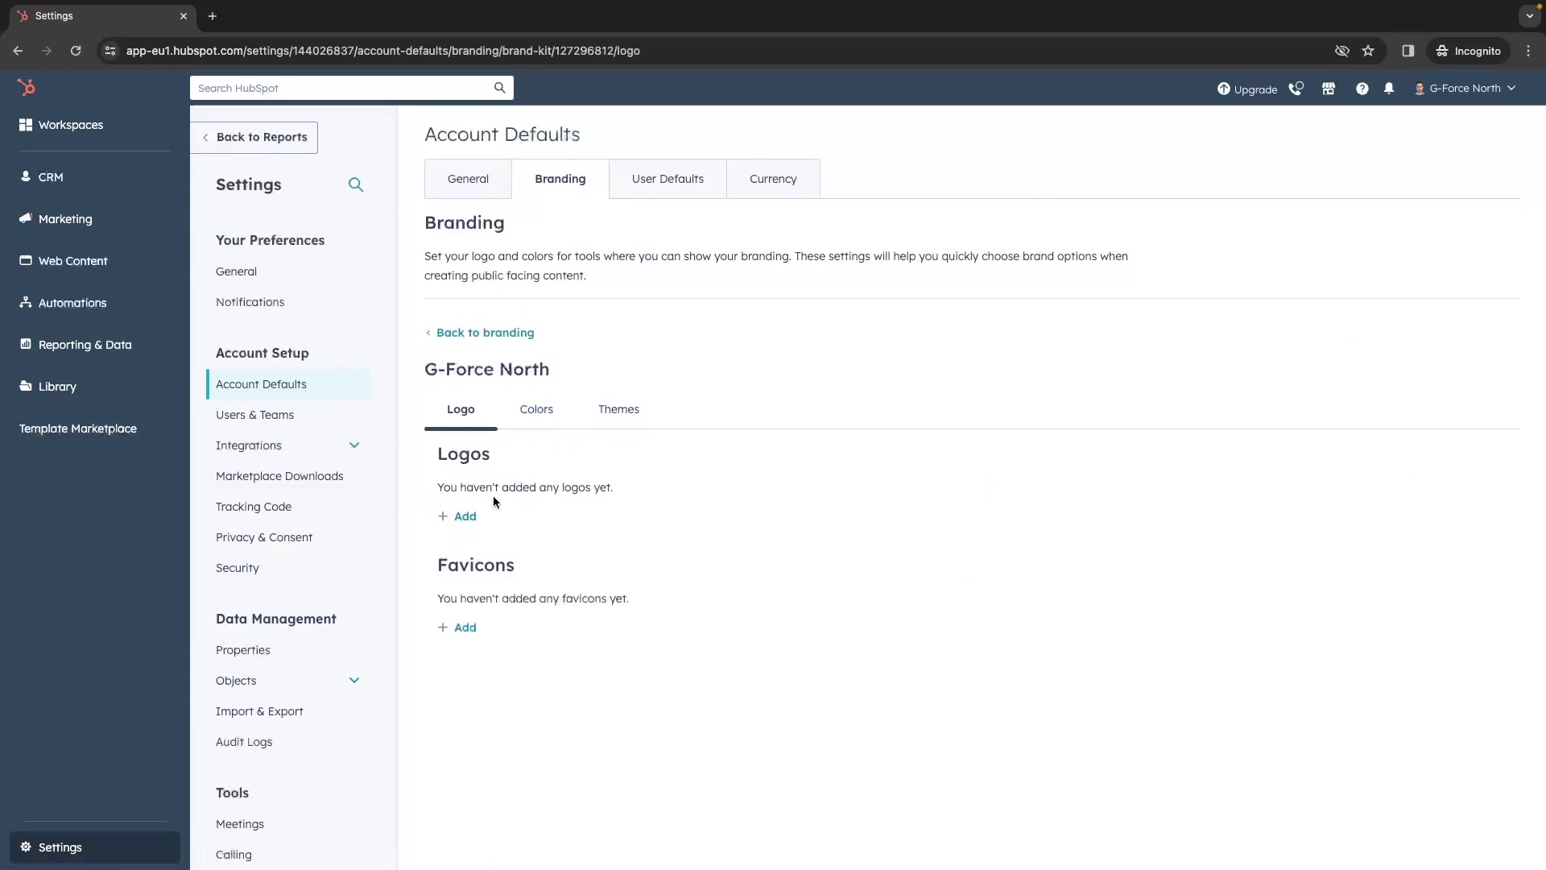
- Add a logo named G-Force North Logo using the blue arrow image
left_click(465, 516)
scroll(573, 546, "down", 2)
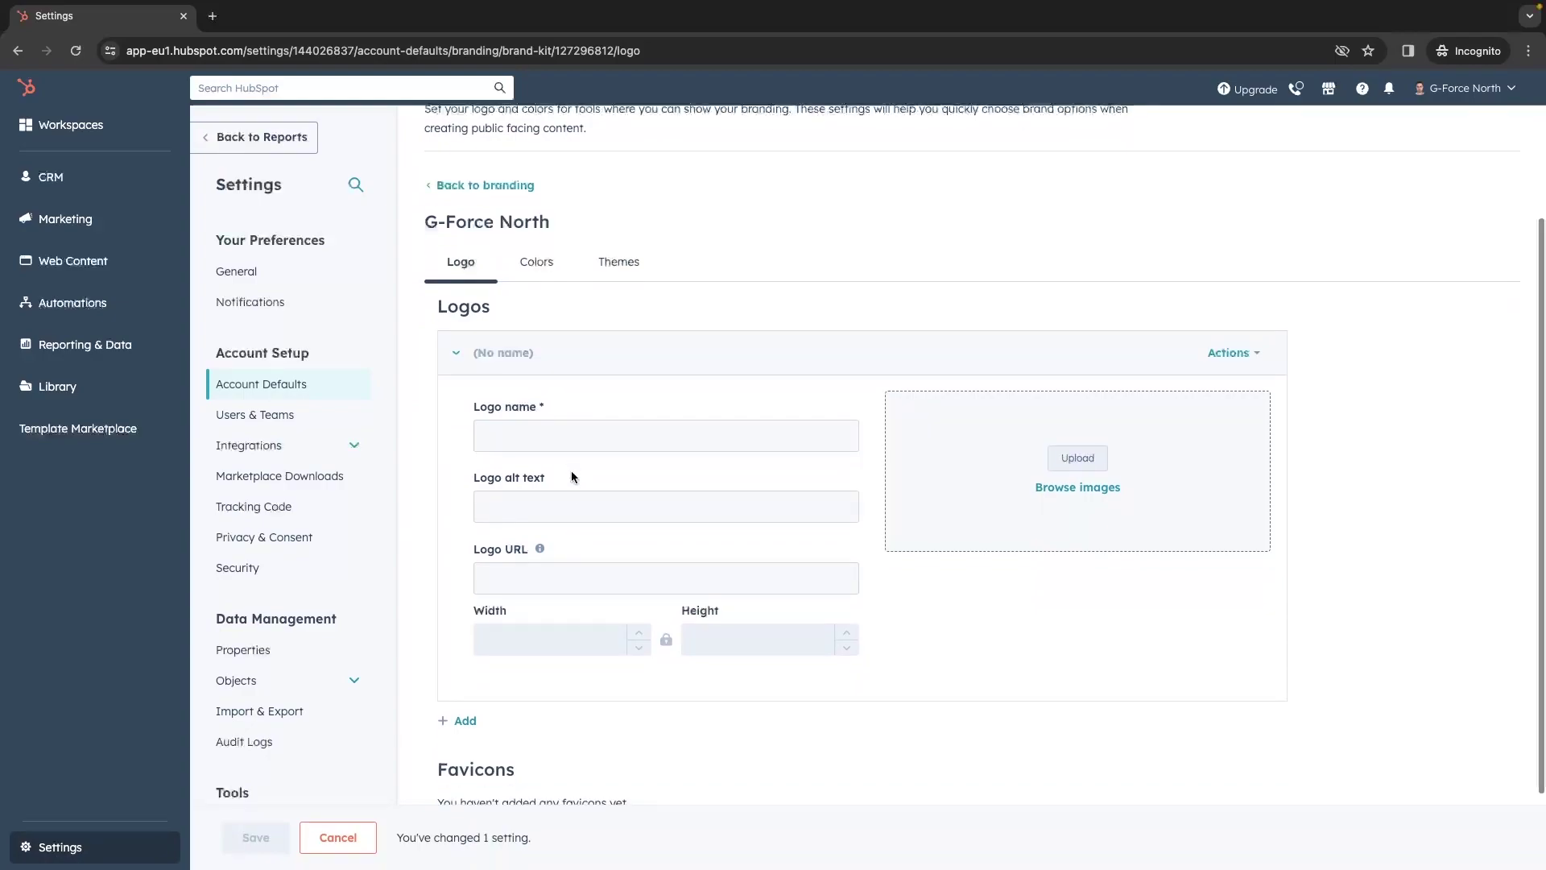
left_click(567, 437)
type("G")
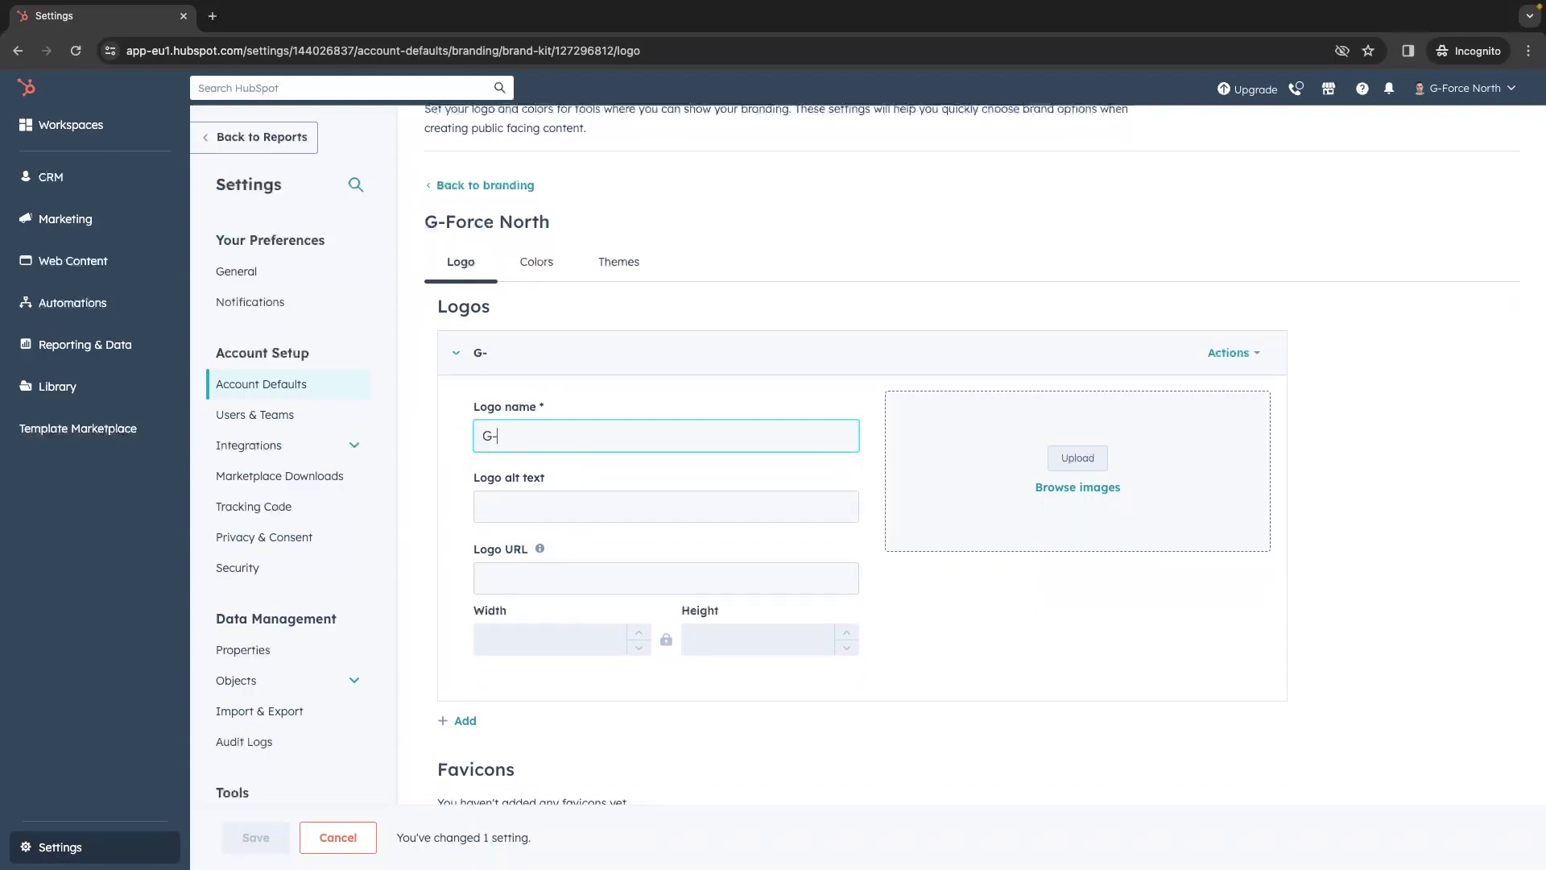
type("-Force North Logo")
key("Tab")
left_click(944, 602)
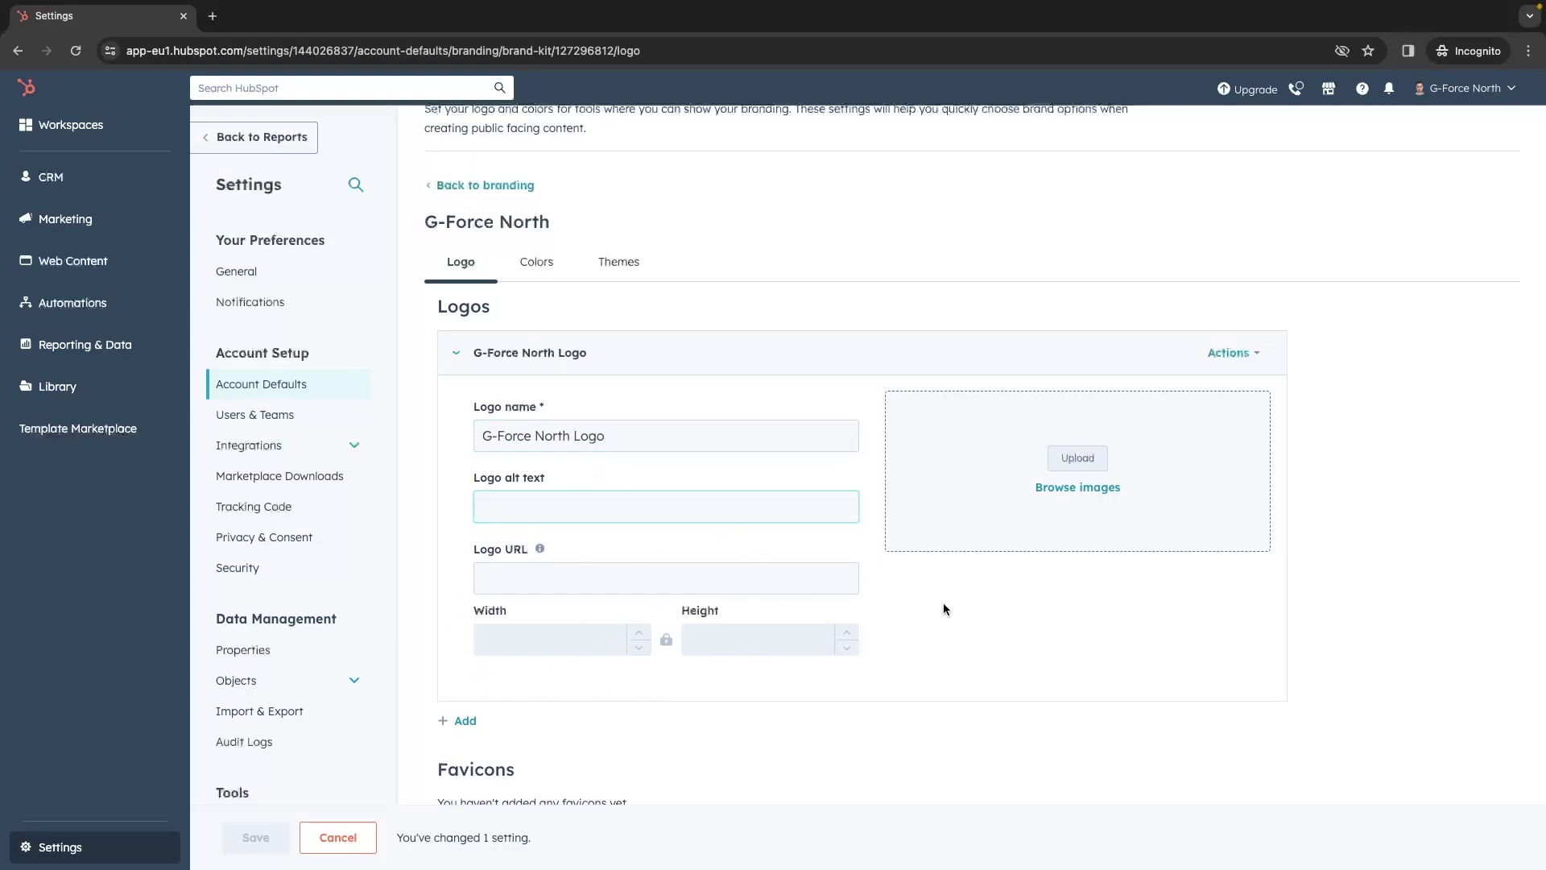
left_click(1080, 464)
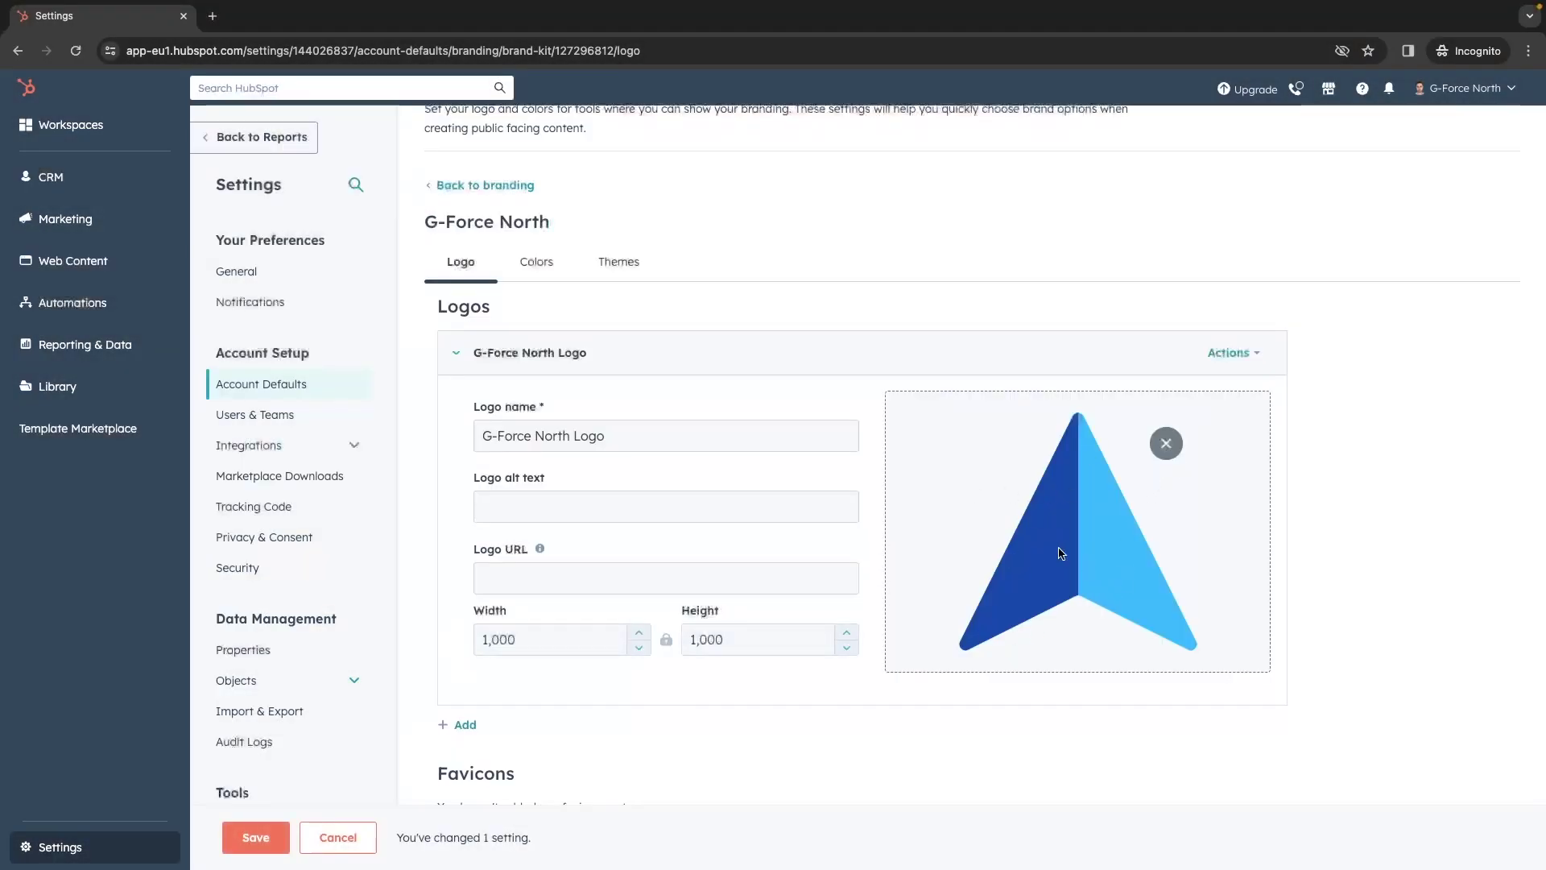
scroll(1085, 582, "down", 1)
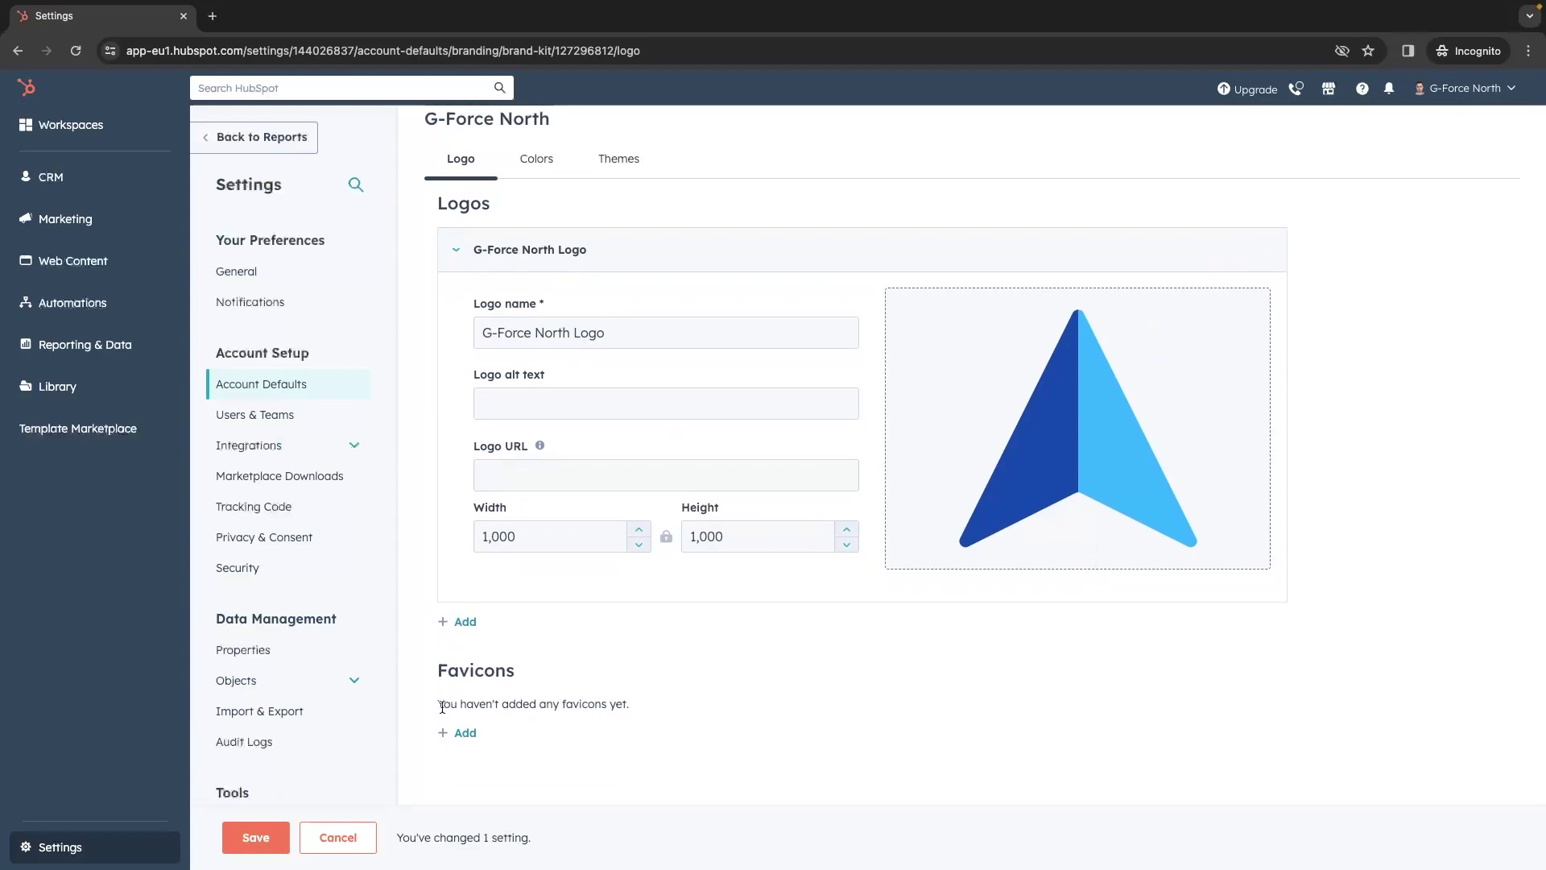
- Add a favicon named G-Force North Favicon with the blue arrow image and save the kit
left_click(458, 733)
scroll(637, 713, "down", 3)
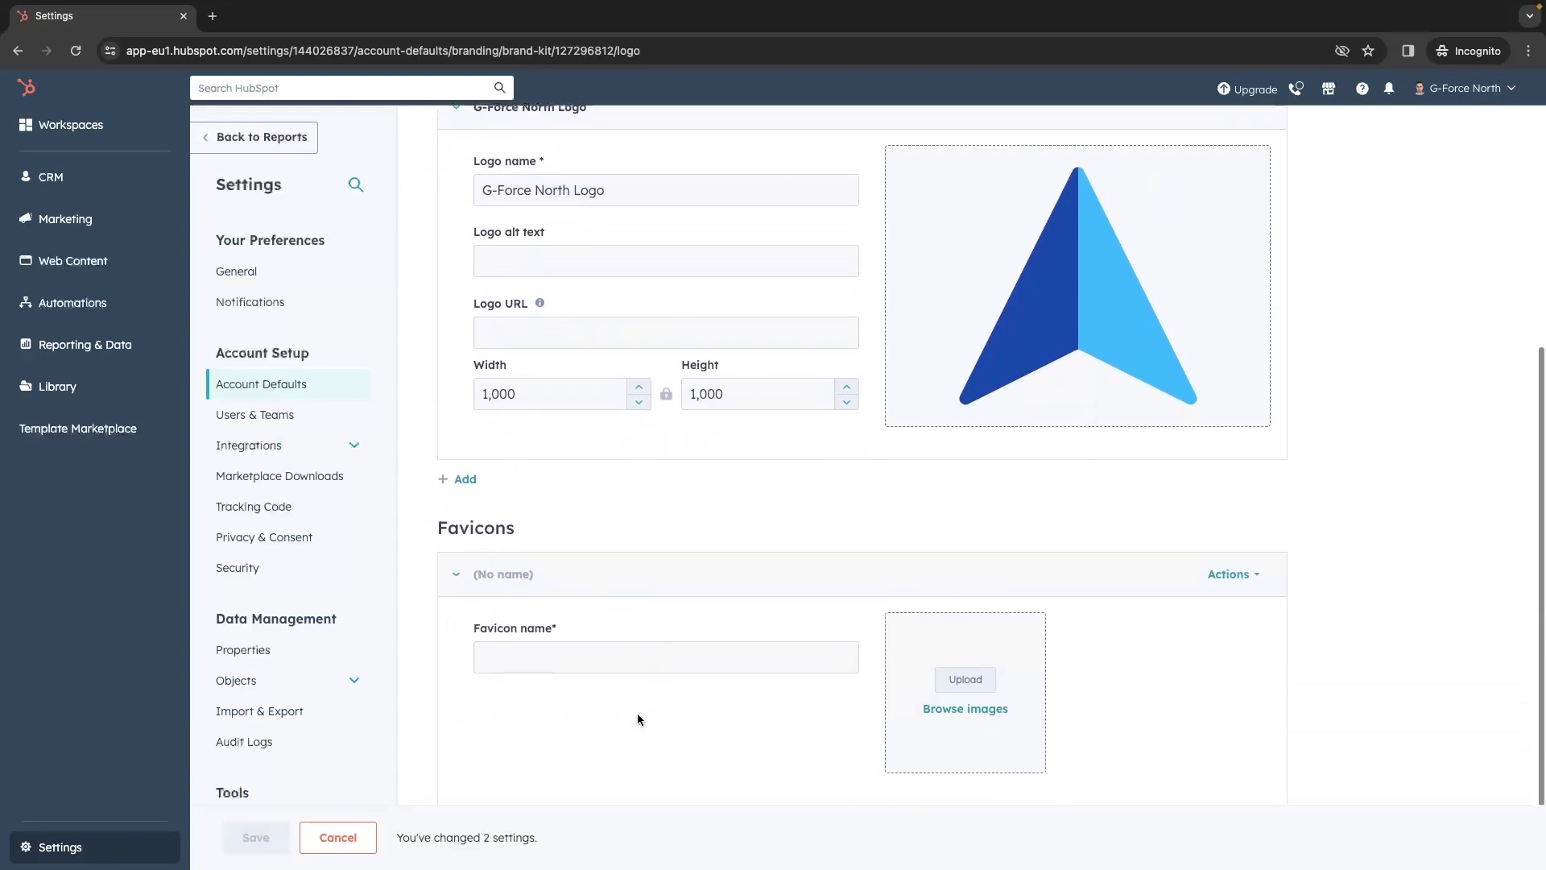
scroll(660, 583, "up", 2)
left_click_drag(574, 224, 438, 222)
key("ctrl+c")
left_click(665, 690)
key("ctrl+v")
type("Favicon")
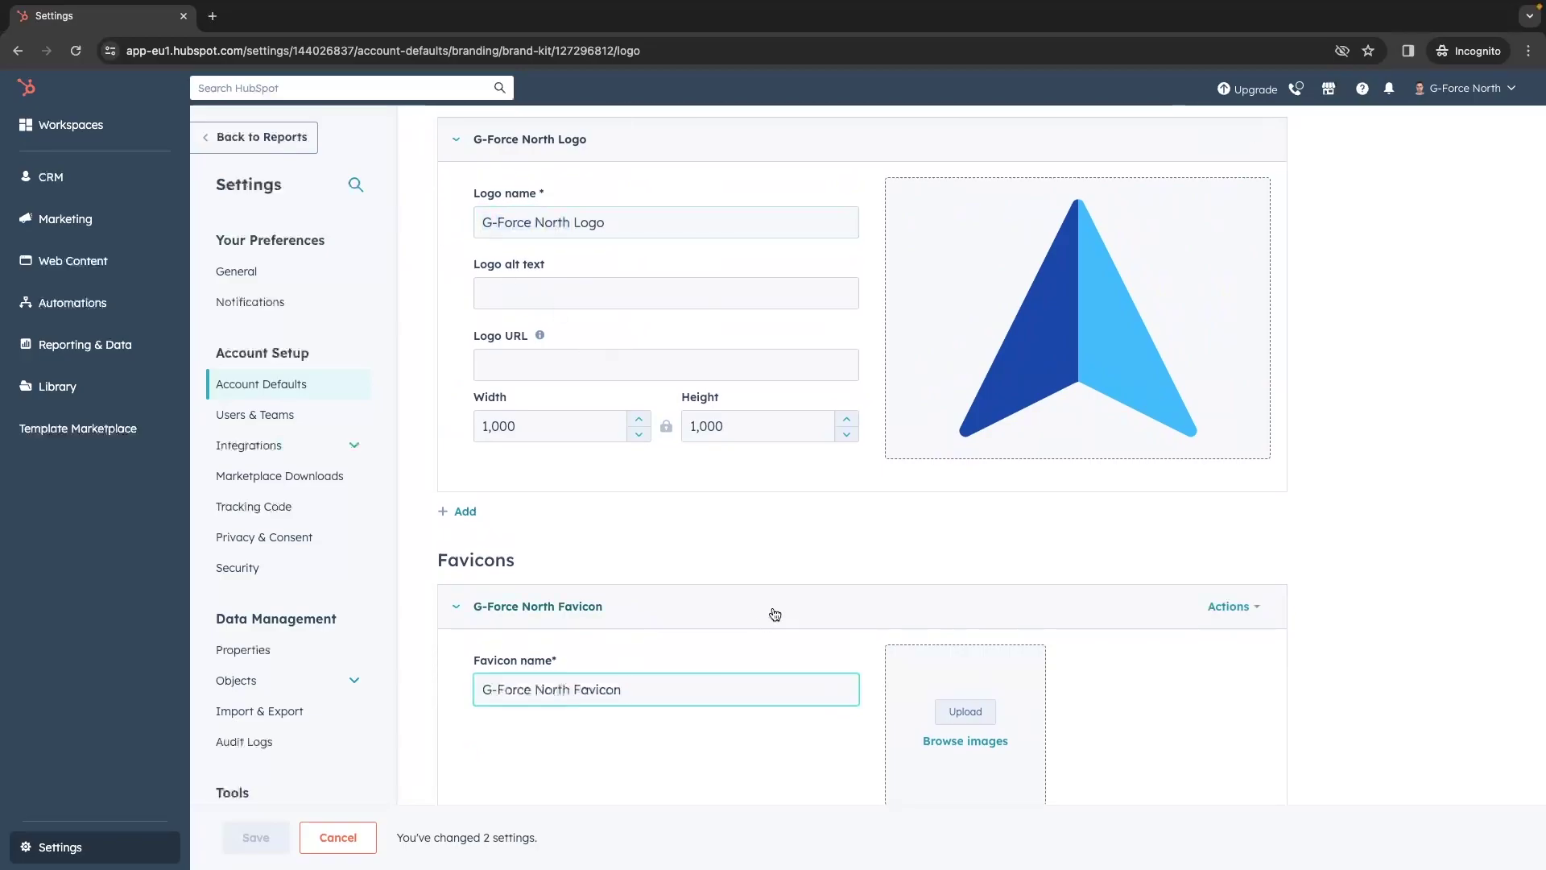
scroll(979, 654, "down", 2)
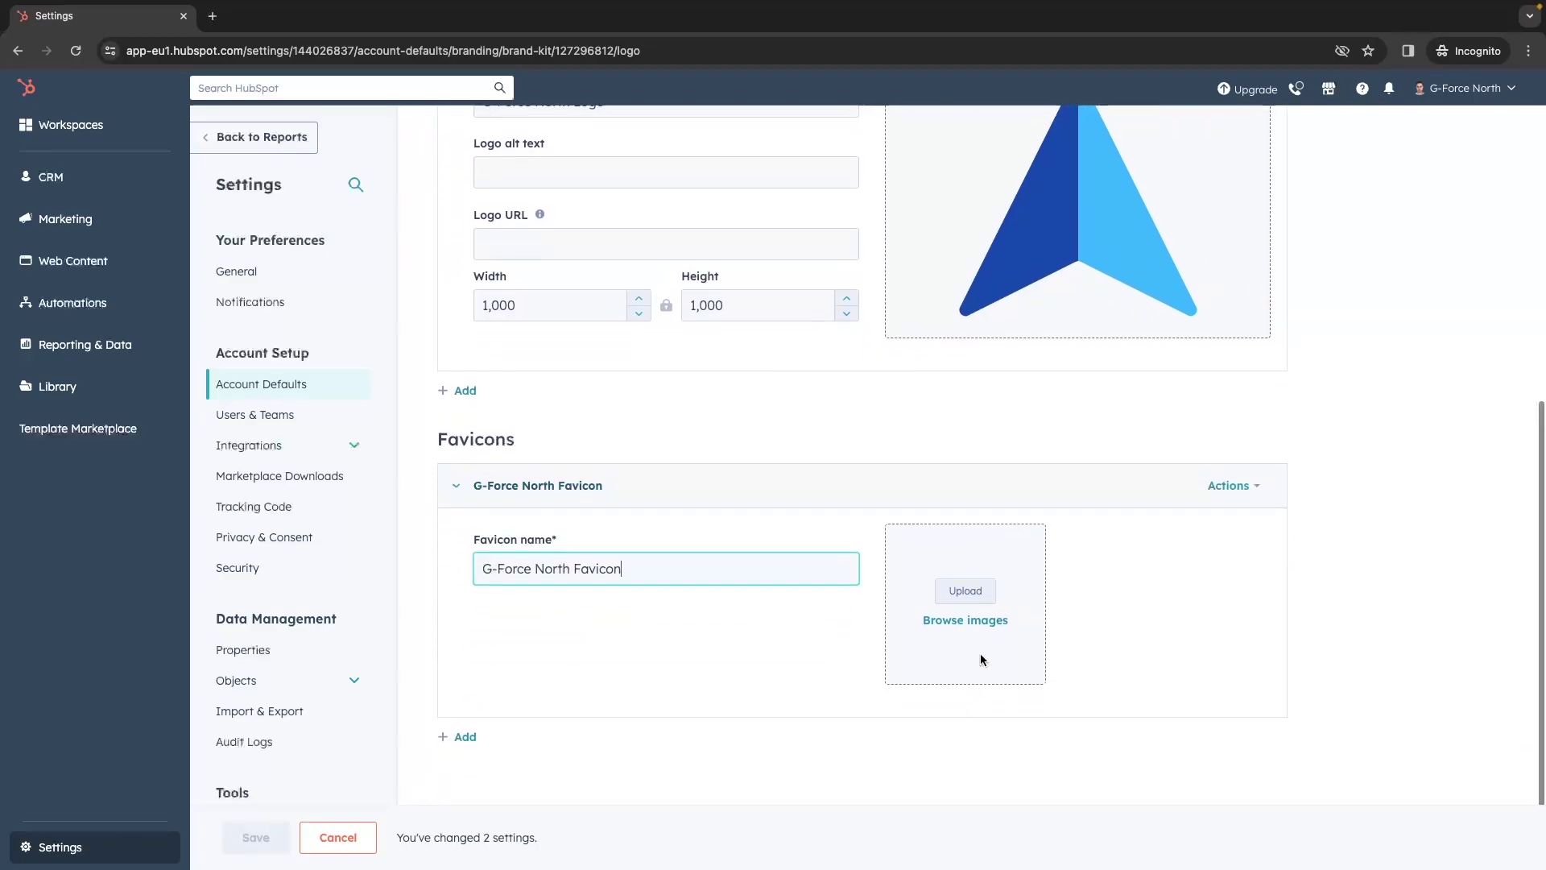
left_click(967, 590)
left_click(898, 467)
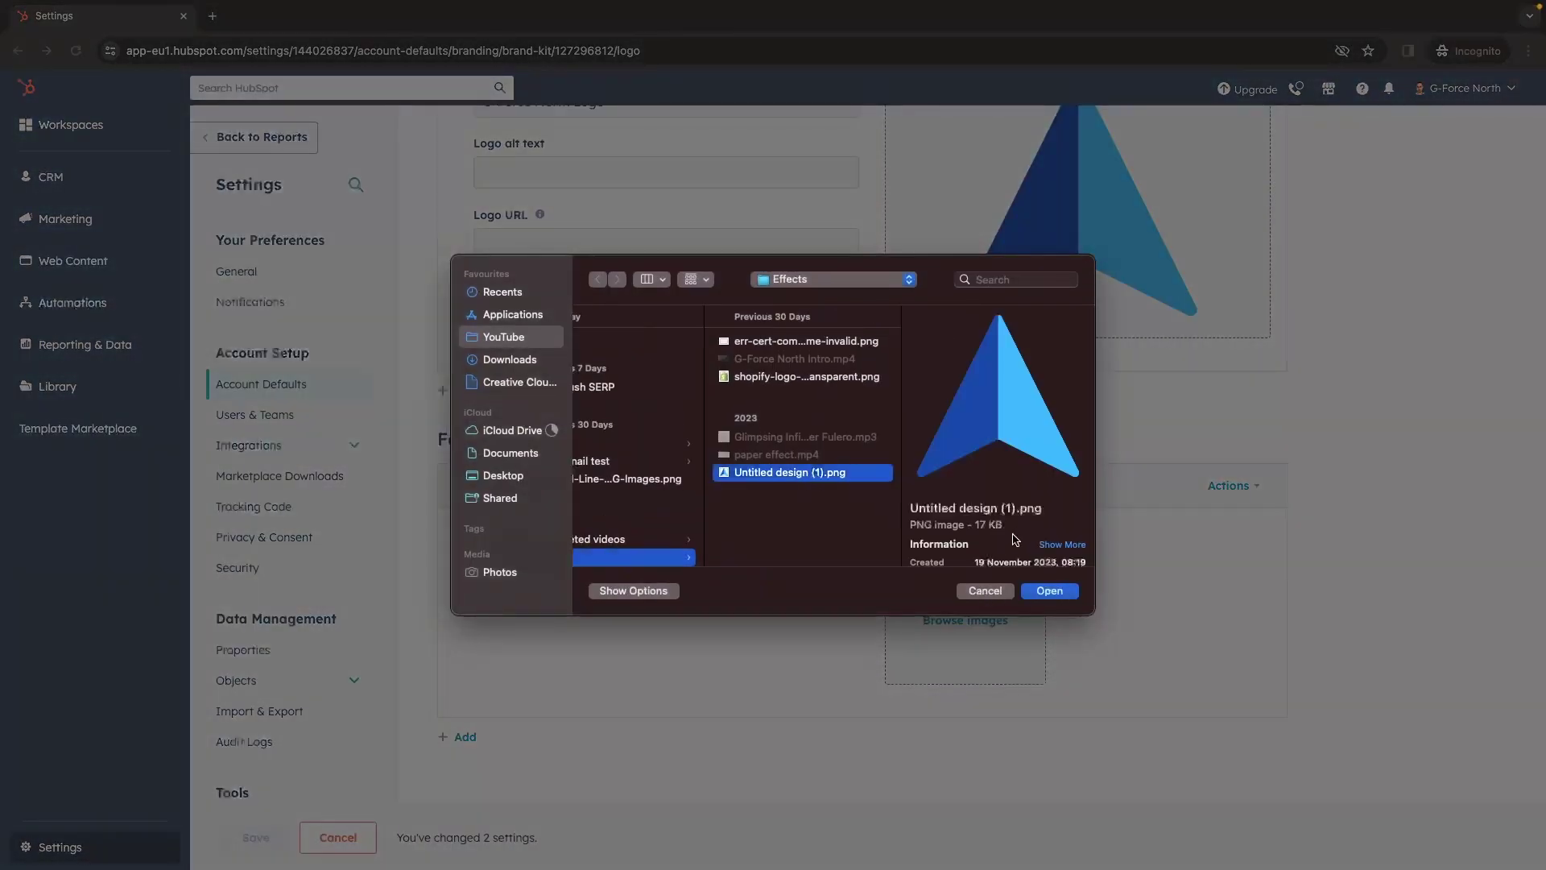
left_click(1047, 594)
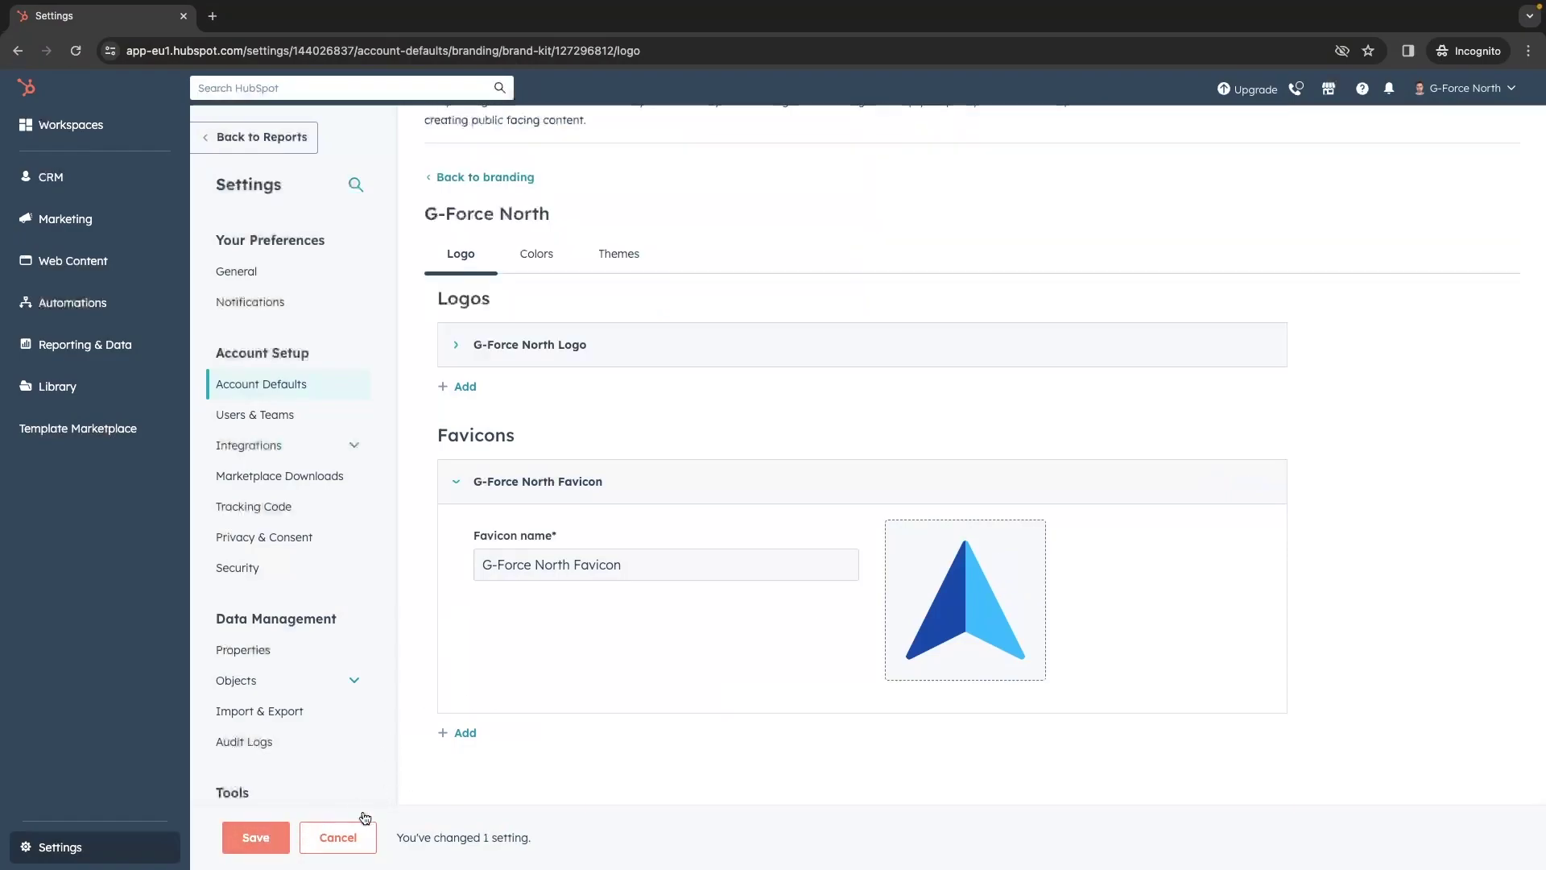
left_click(256, 837)
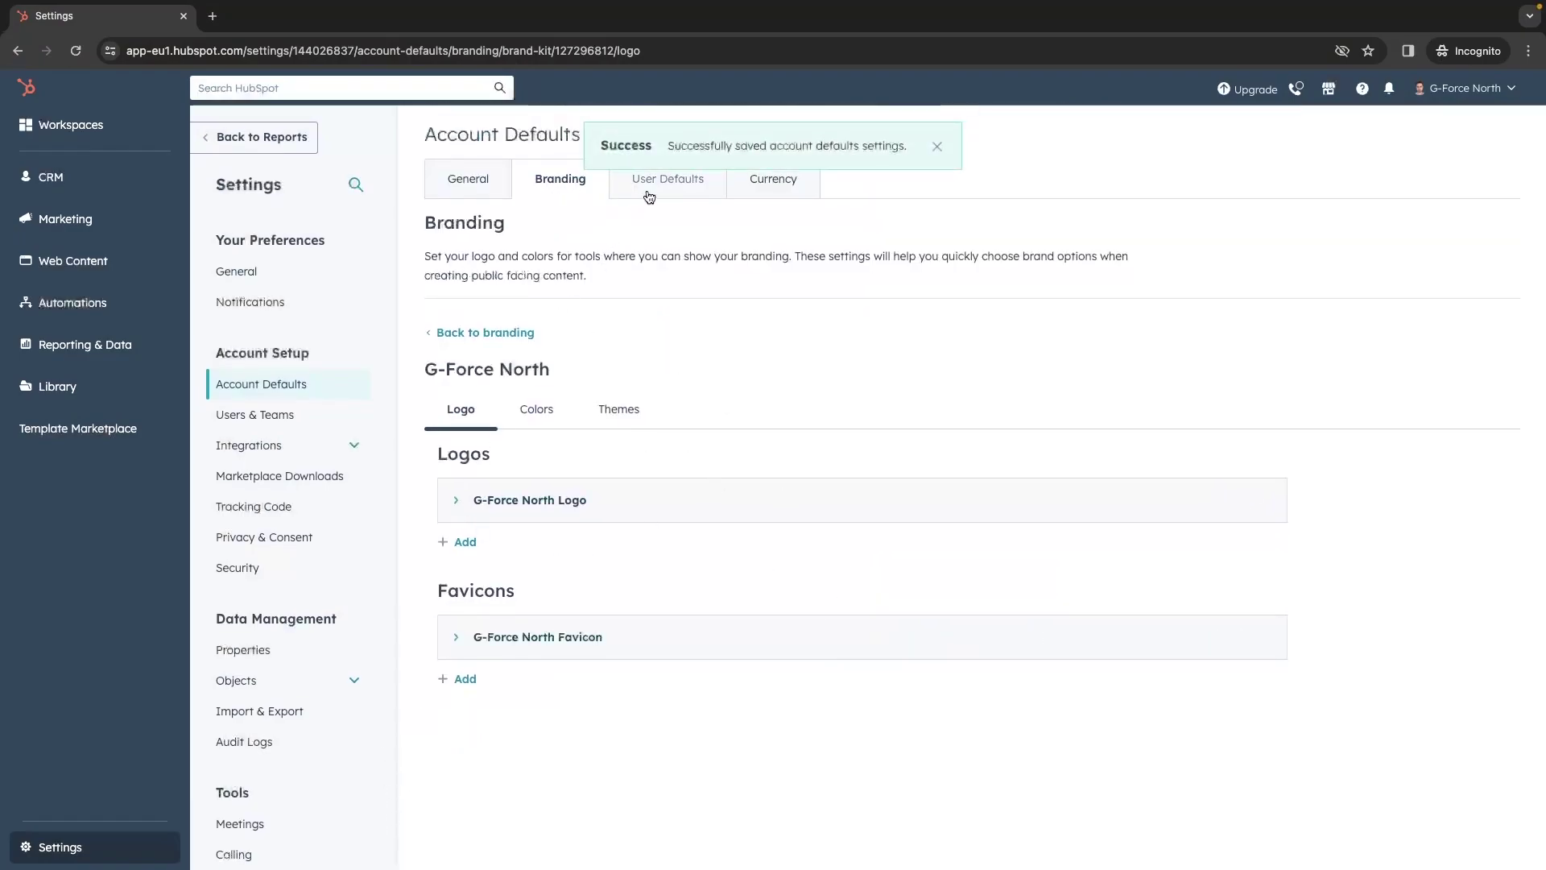
left_click(247, 419)
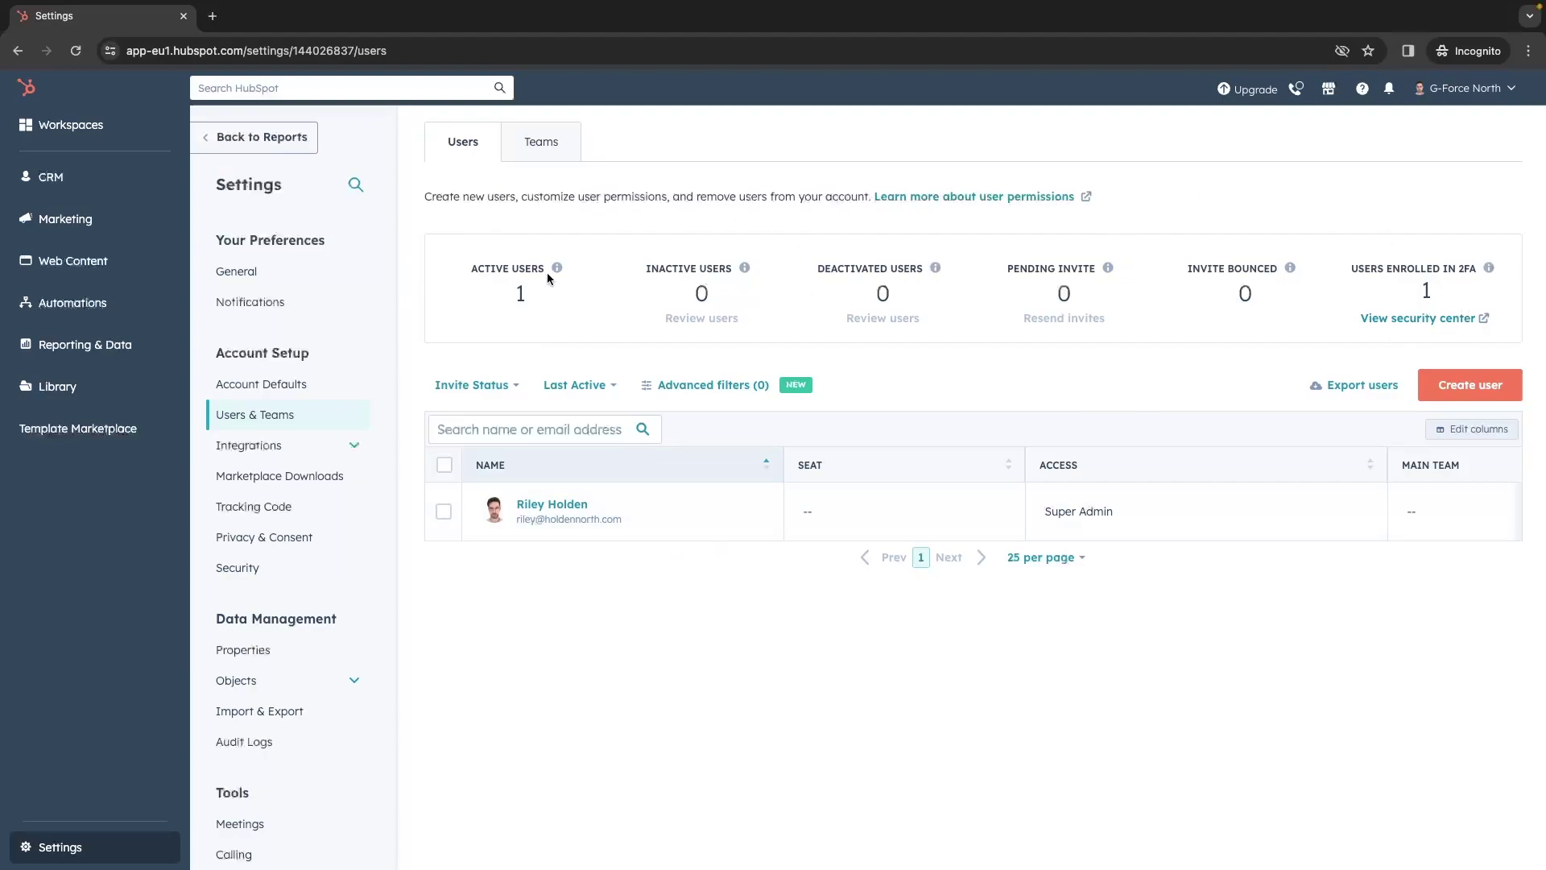
- Quick-invite a new user with the autofilled e-mail, keeping Make super admin checked
left_click(1468, 393)
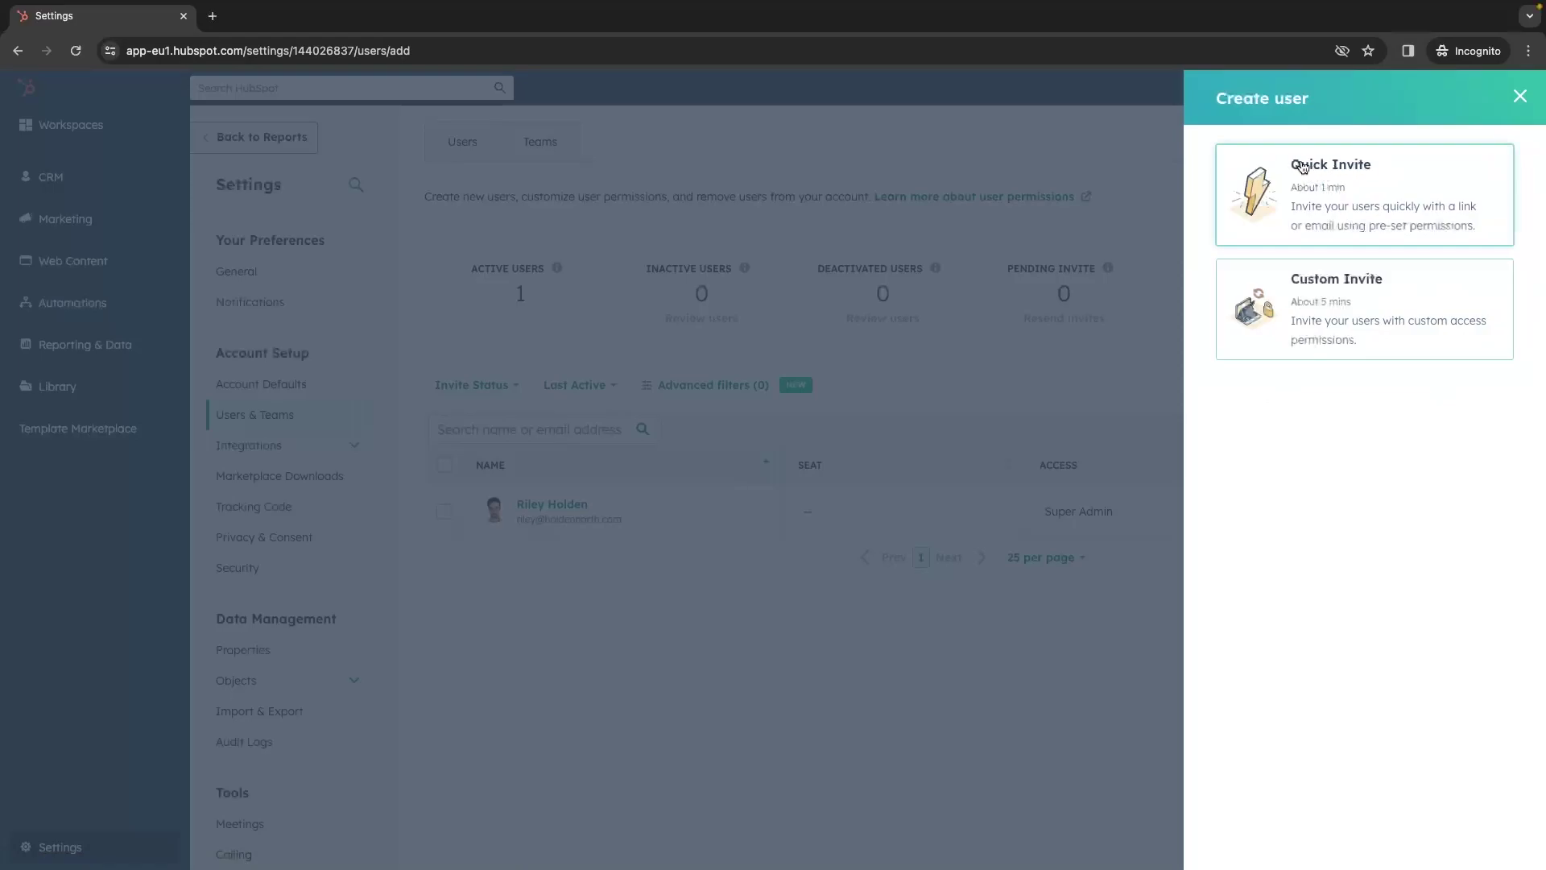
left_click(1334, 168)
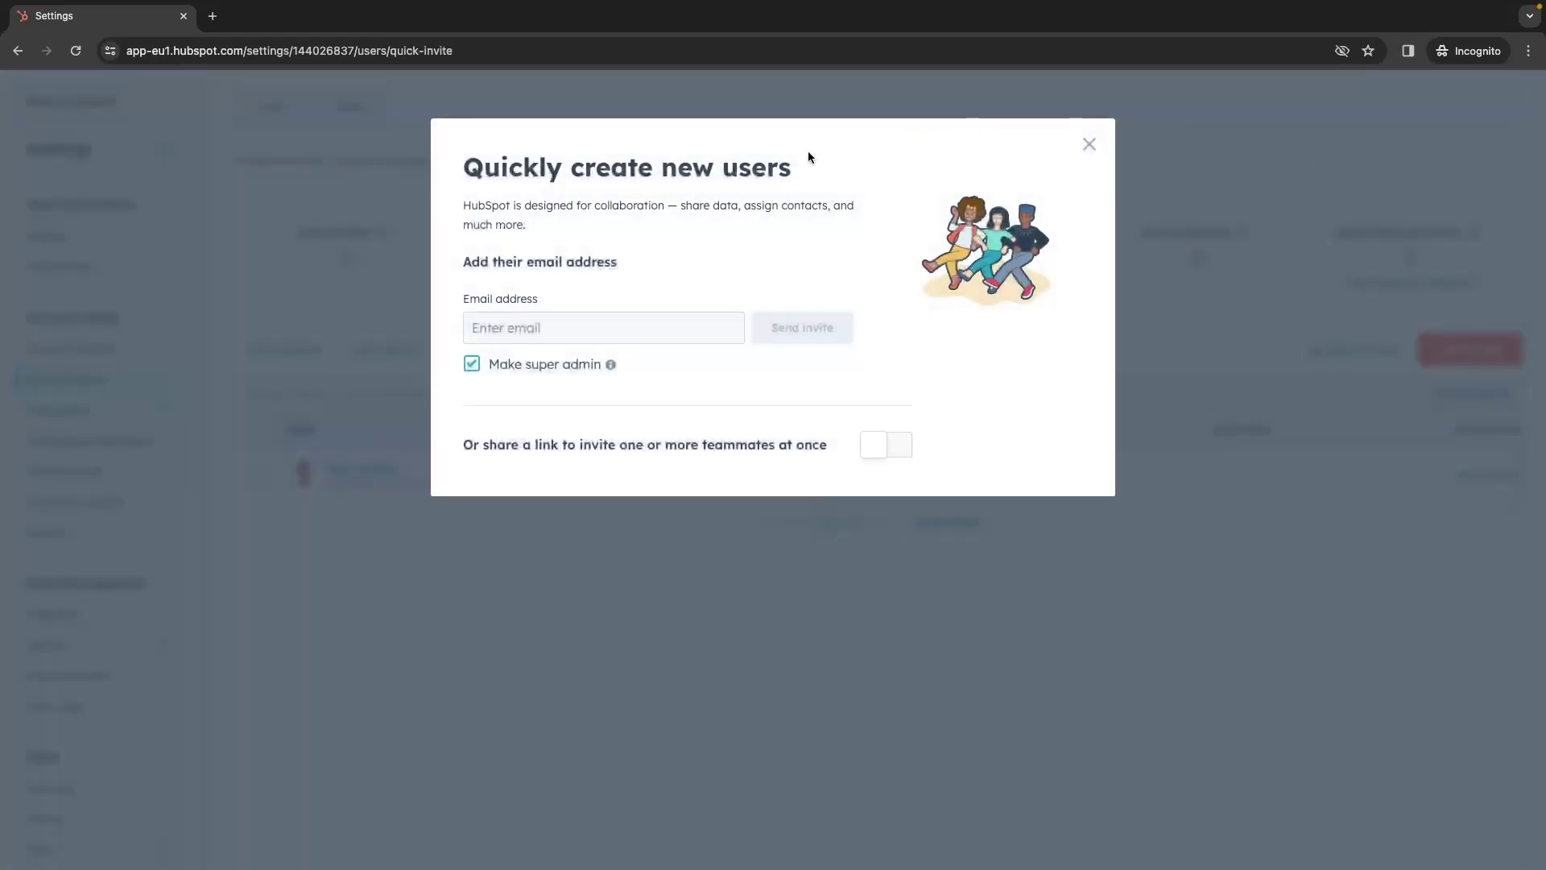
left_click(561, 321)
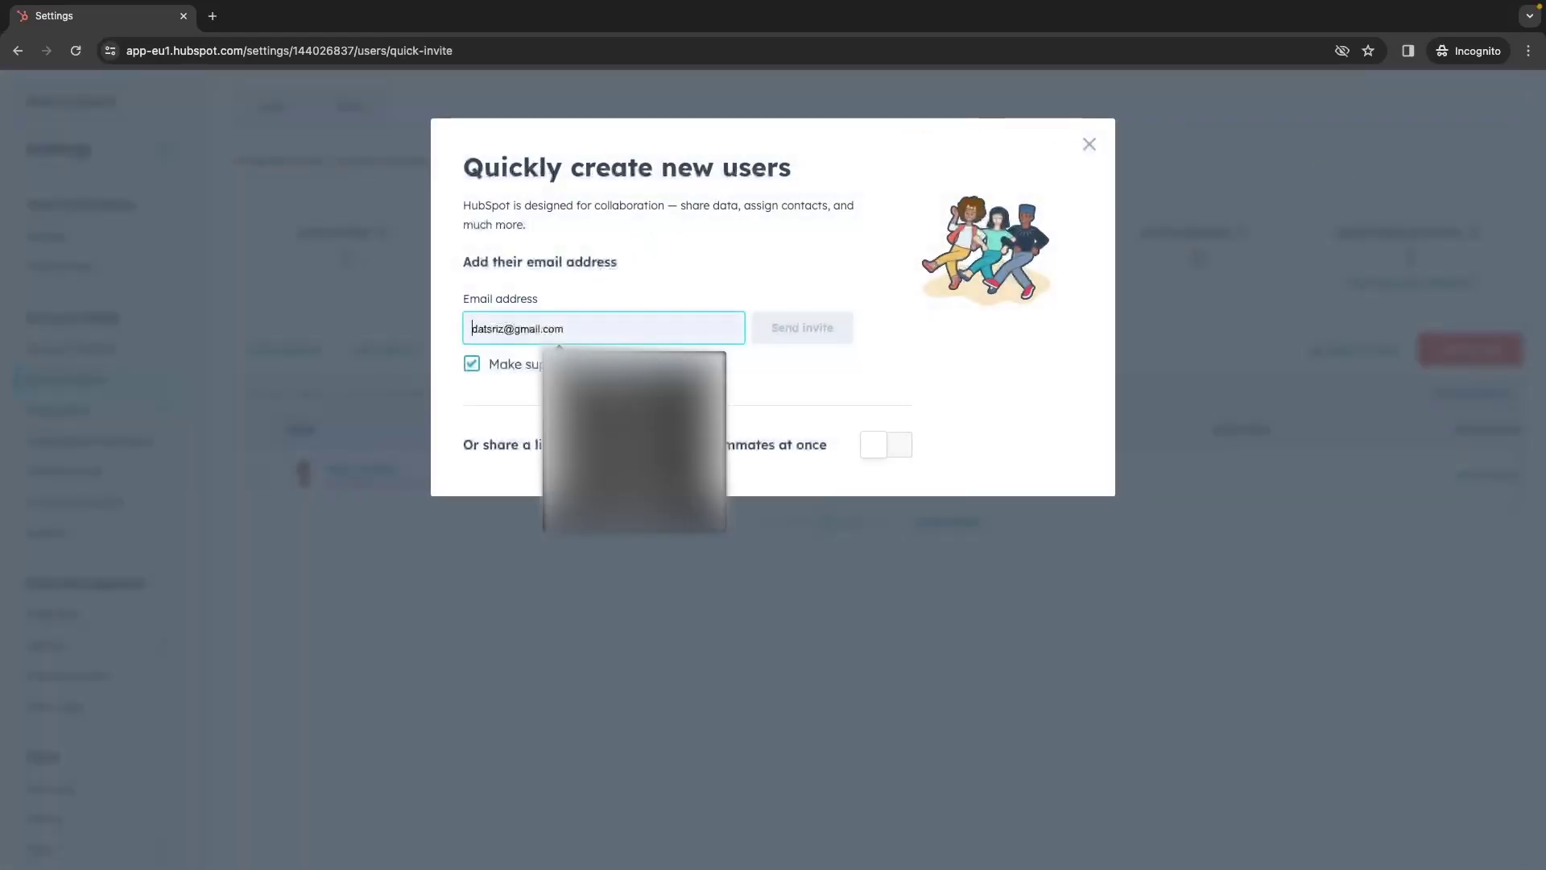
left_click(675, 385)
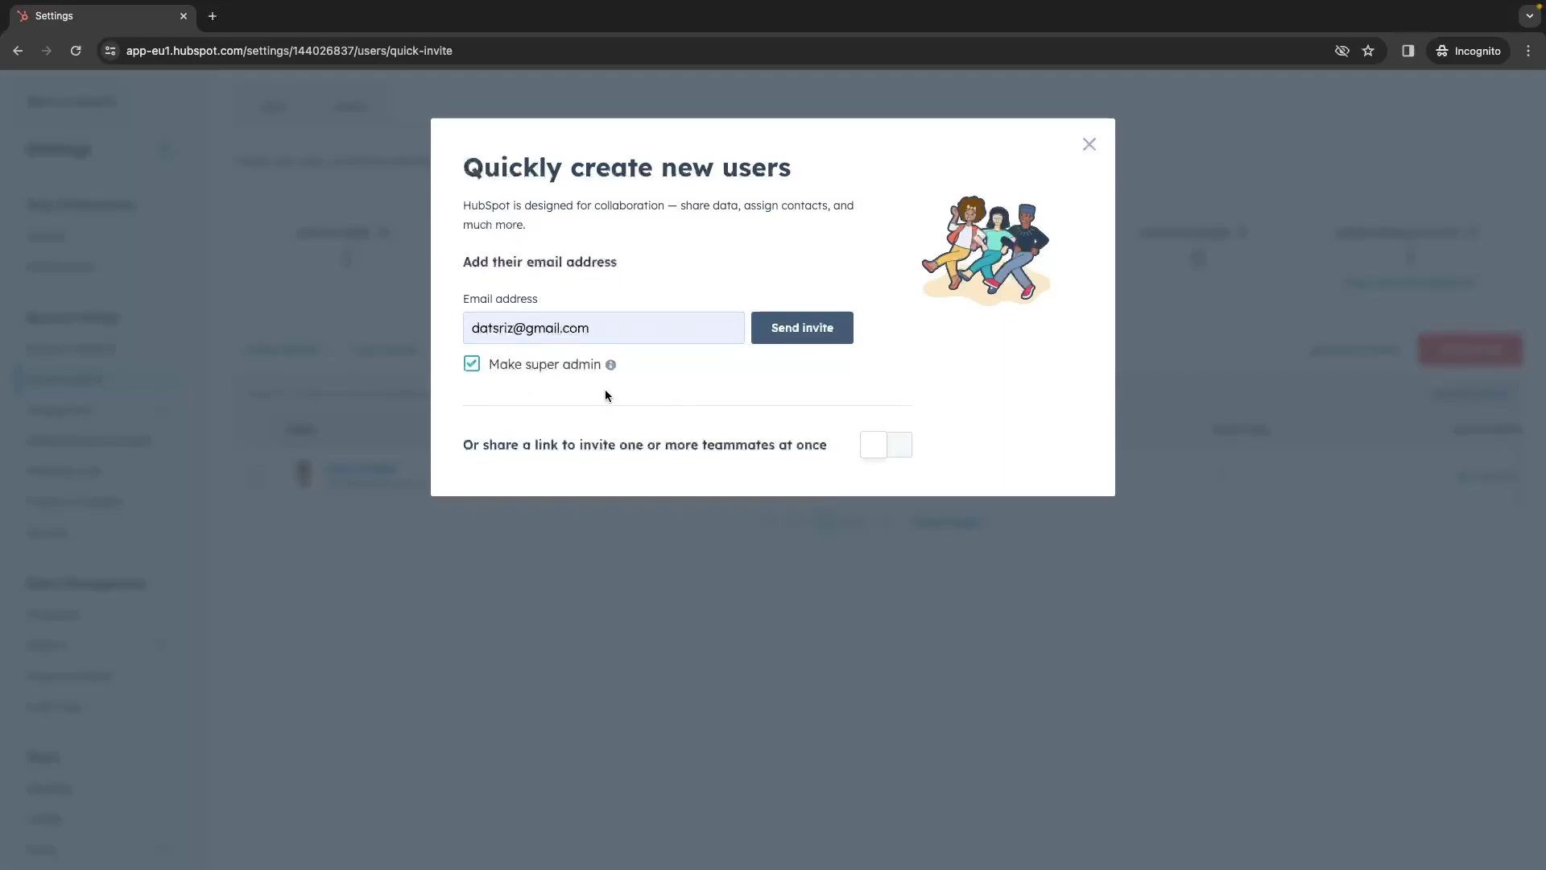
left_click(807, 335)
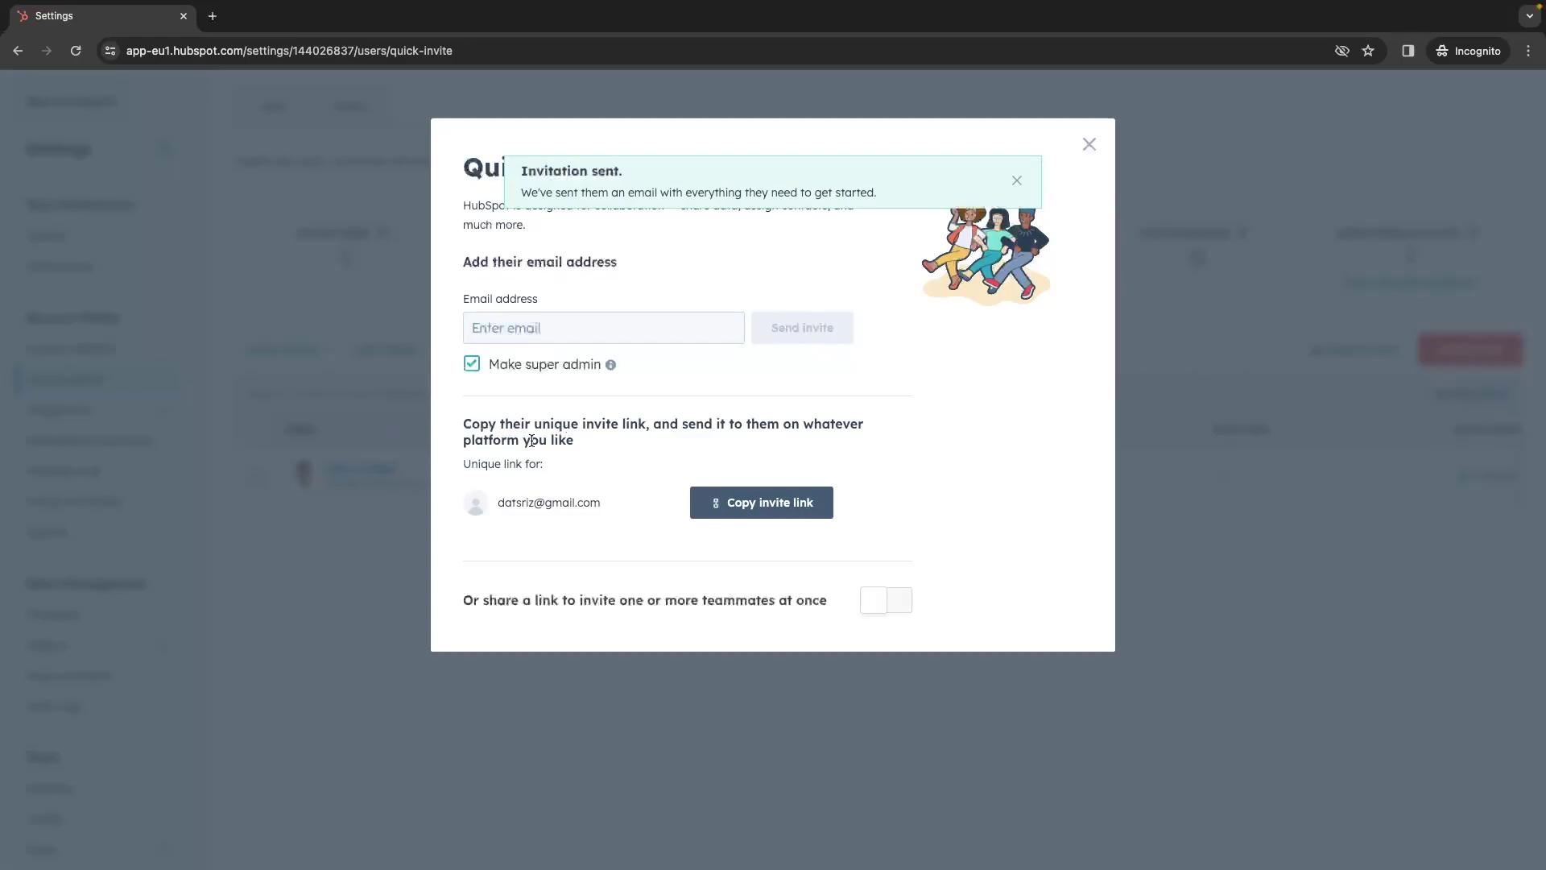
- Confirm the new user's invite status shows pending, then switch to the Gmail window
left_click(1087, 154)
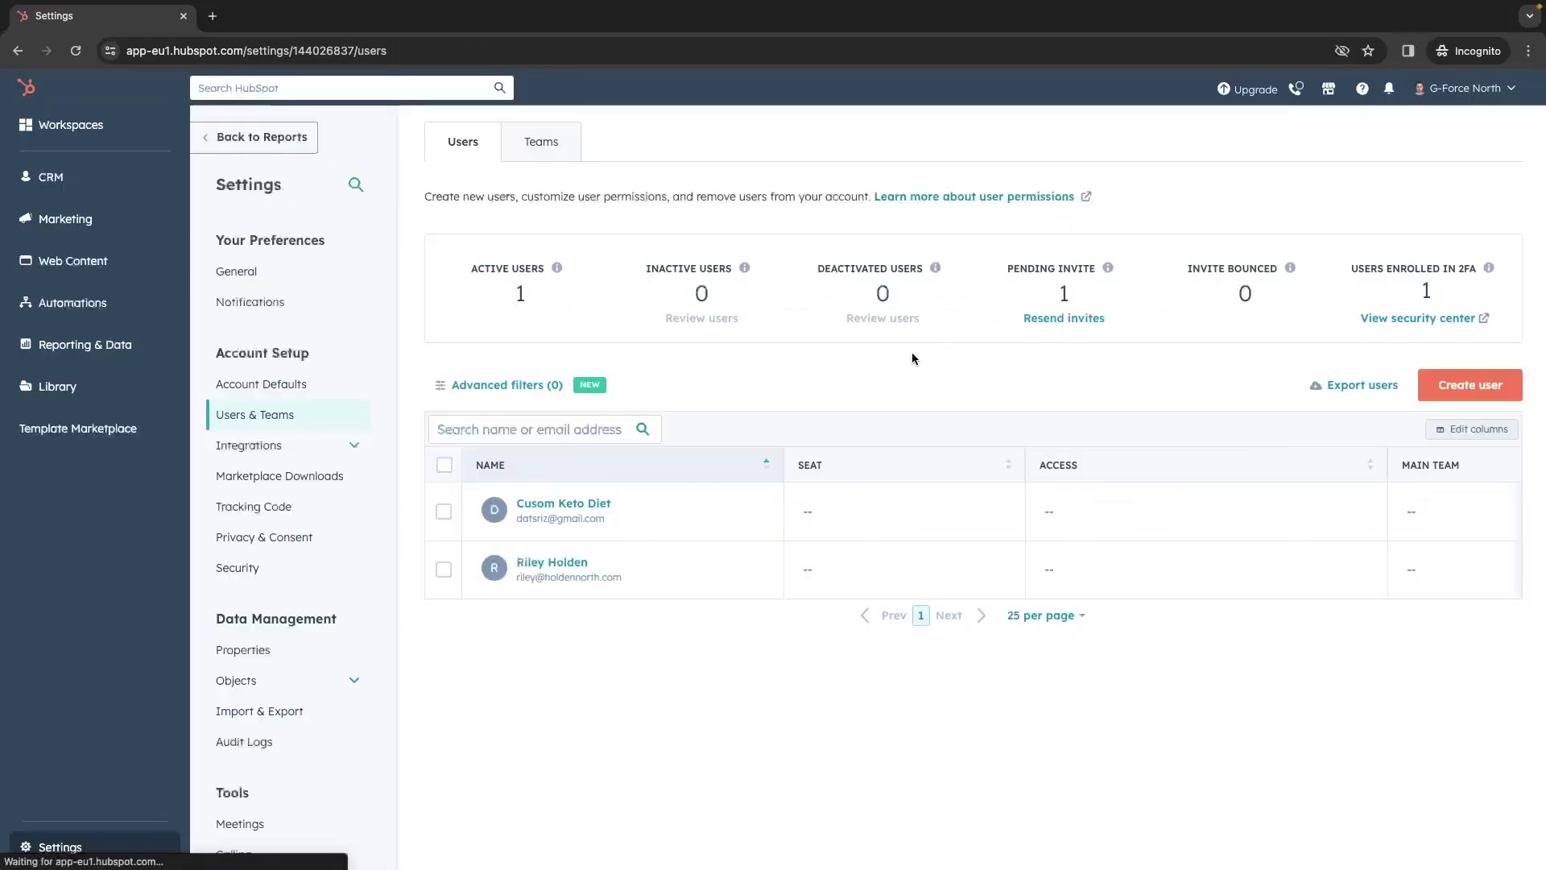
scroll(725, 515, "right", 6)
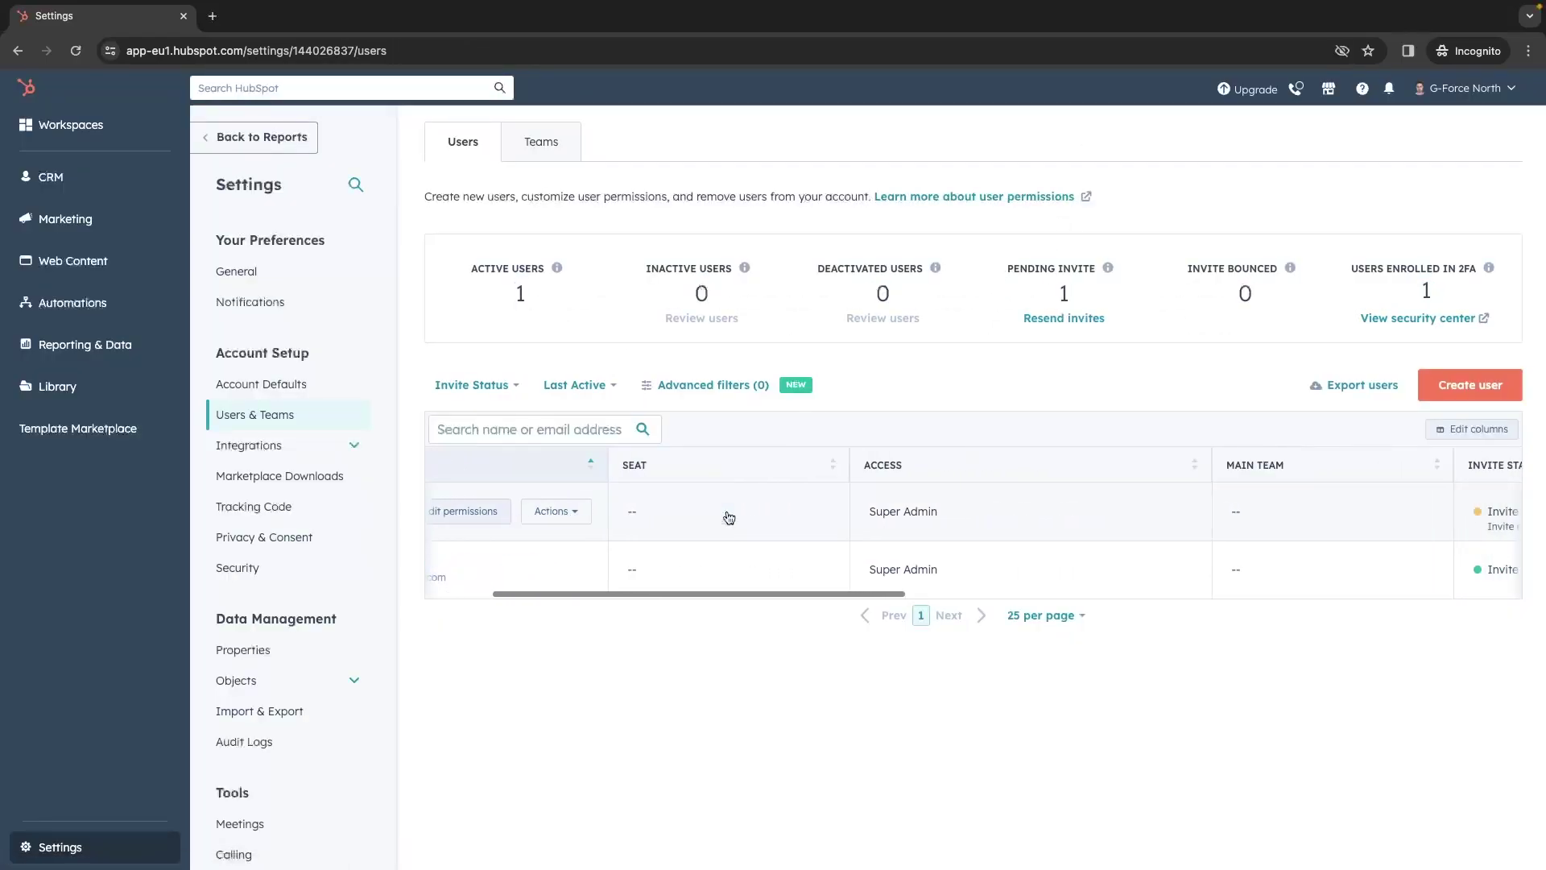
left_click_drag(1148, 512, 1232, 514)
left_click(1231, 516)
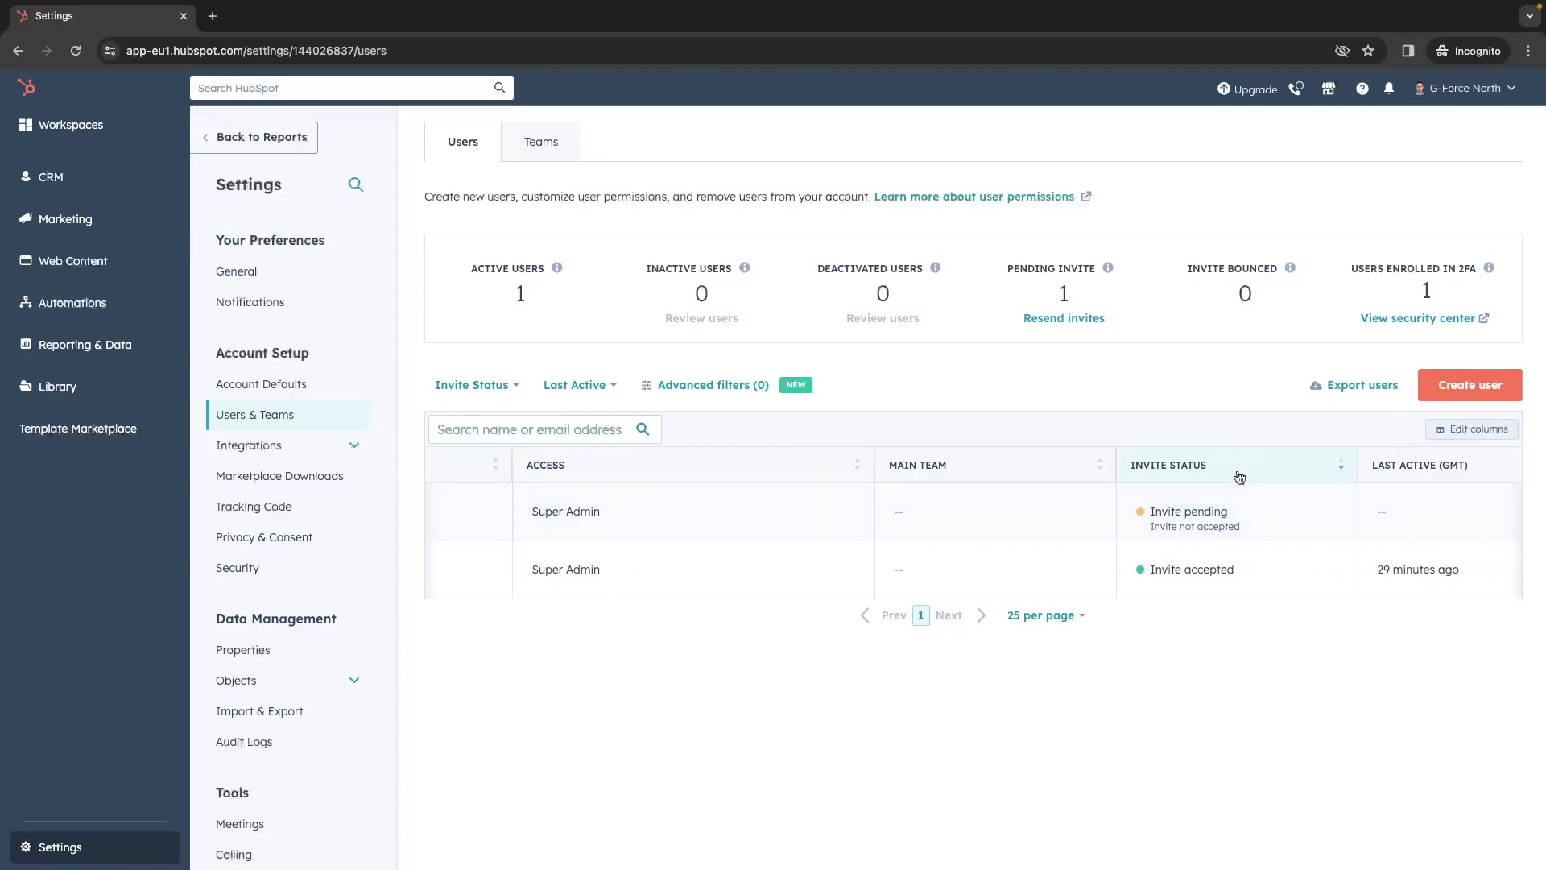
scroll(1132, 490, "left", 6)
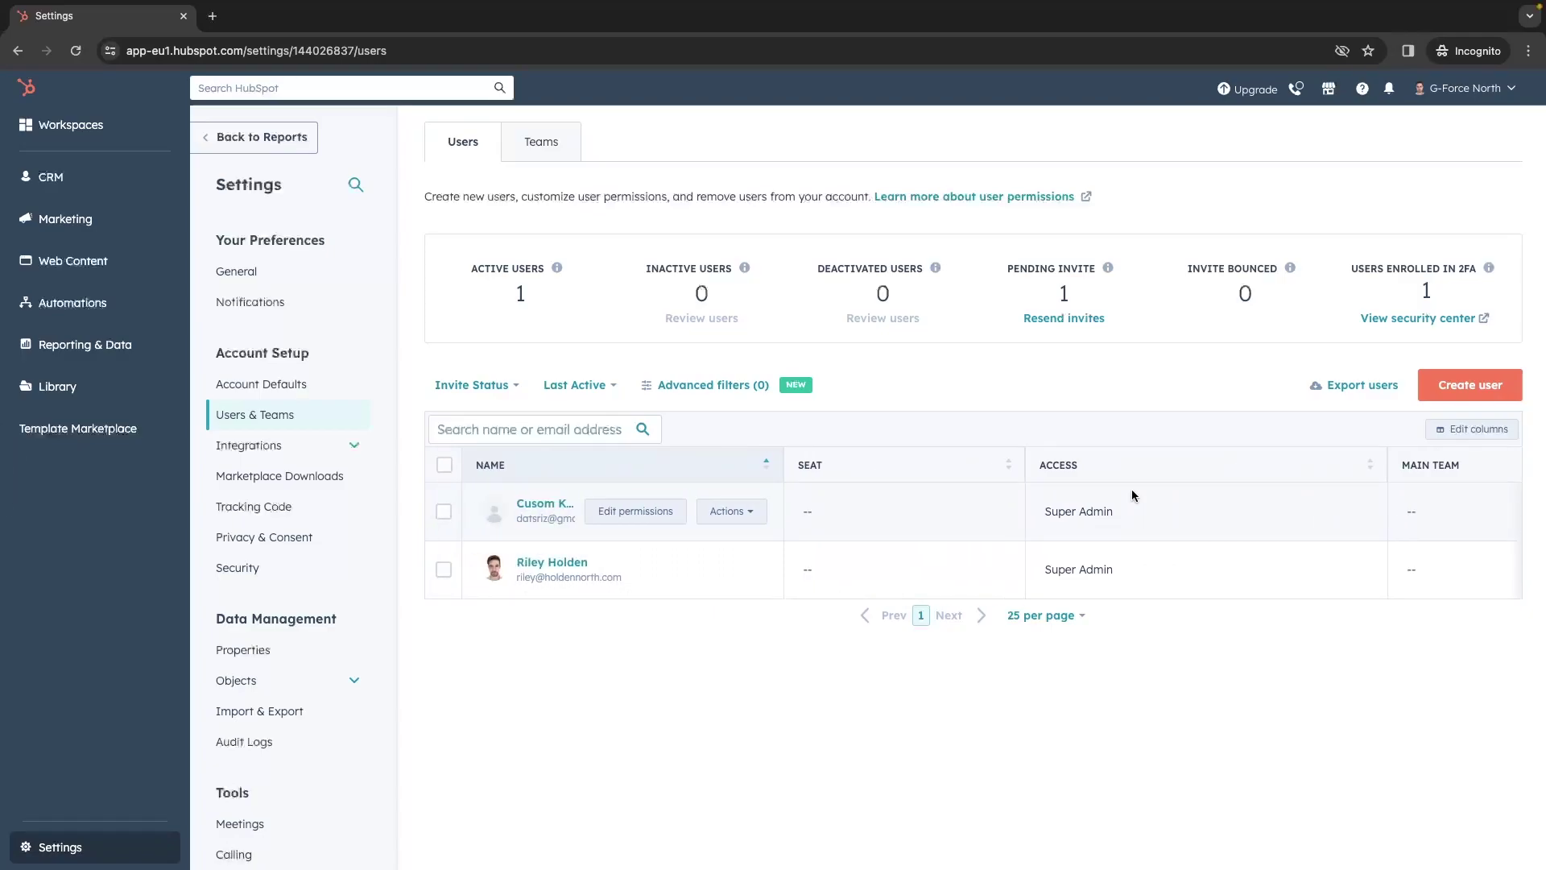
key("super+grave")
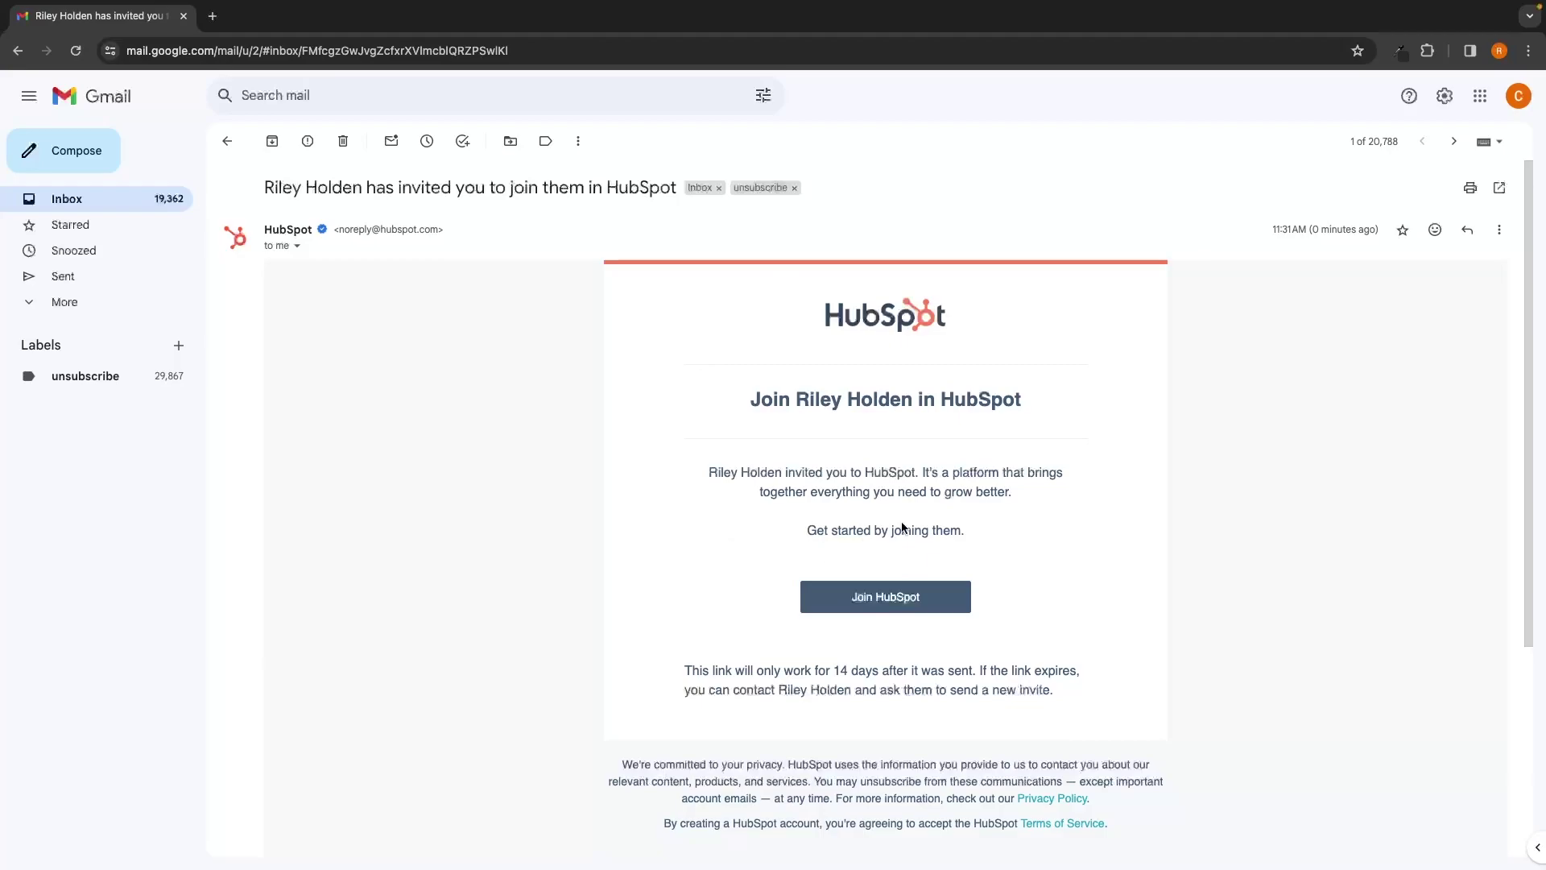
- Follow the invitation email's Join HubSpot link, then return to the admin's Users & Teams settings
left_click_drag(762, 398, 1024, 399)
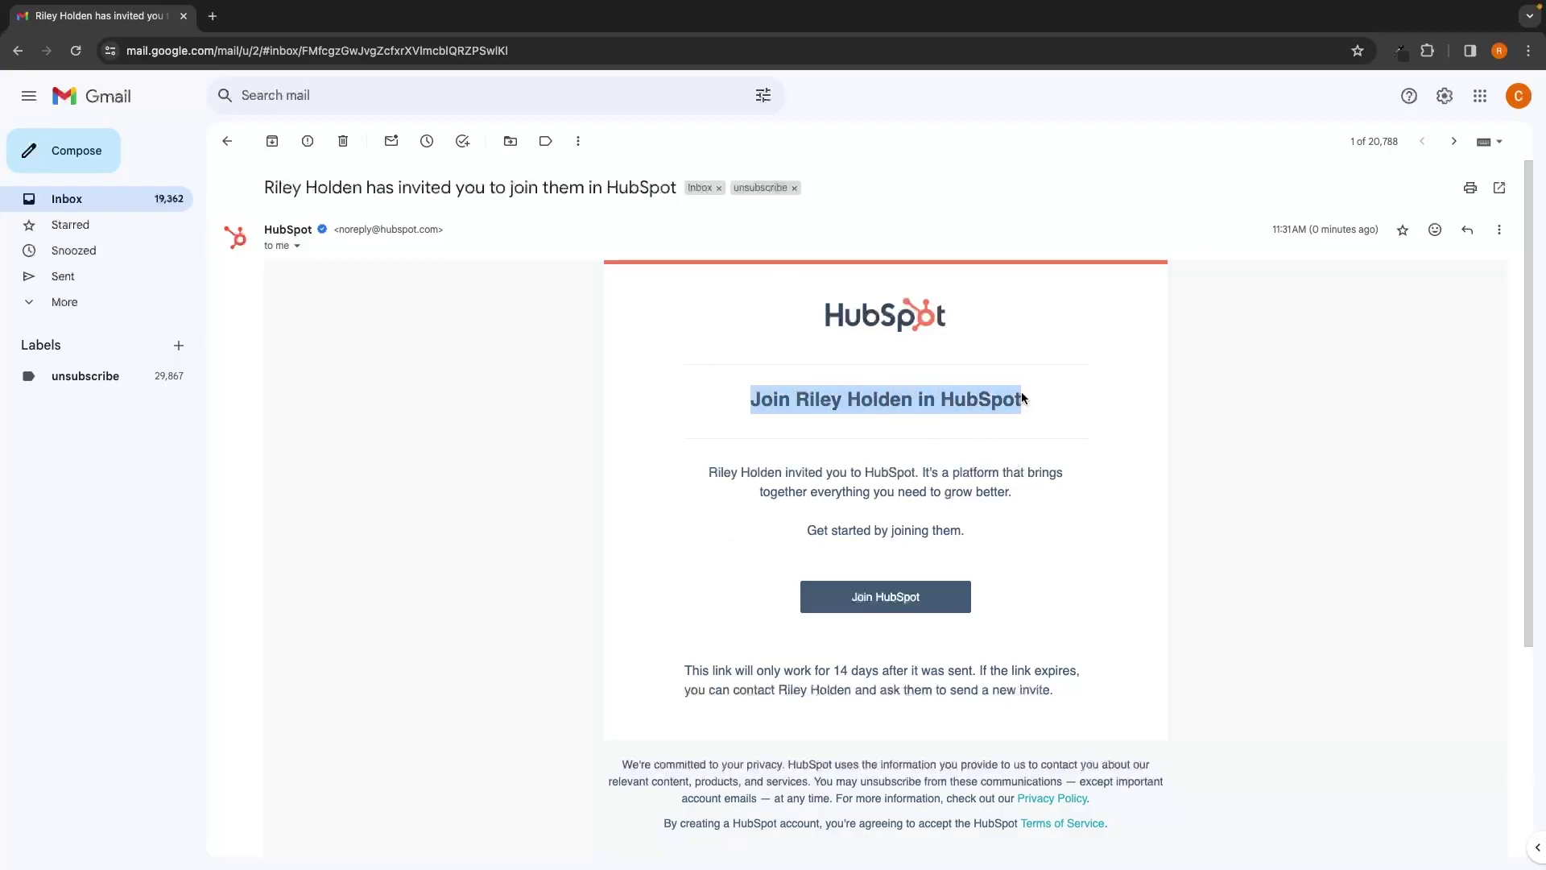
left_click(797, 408)
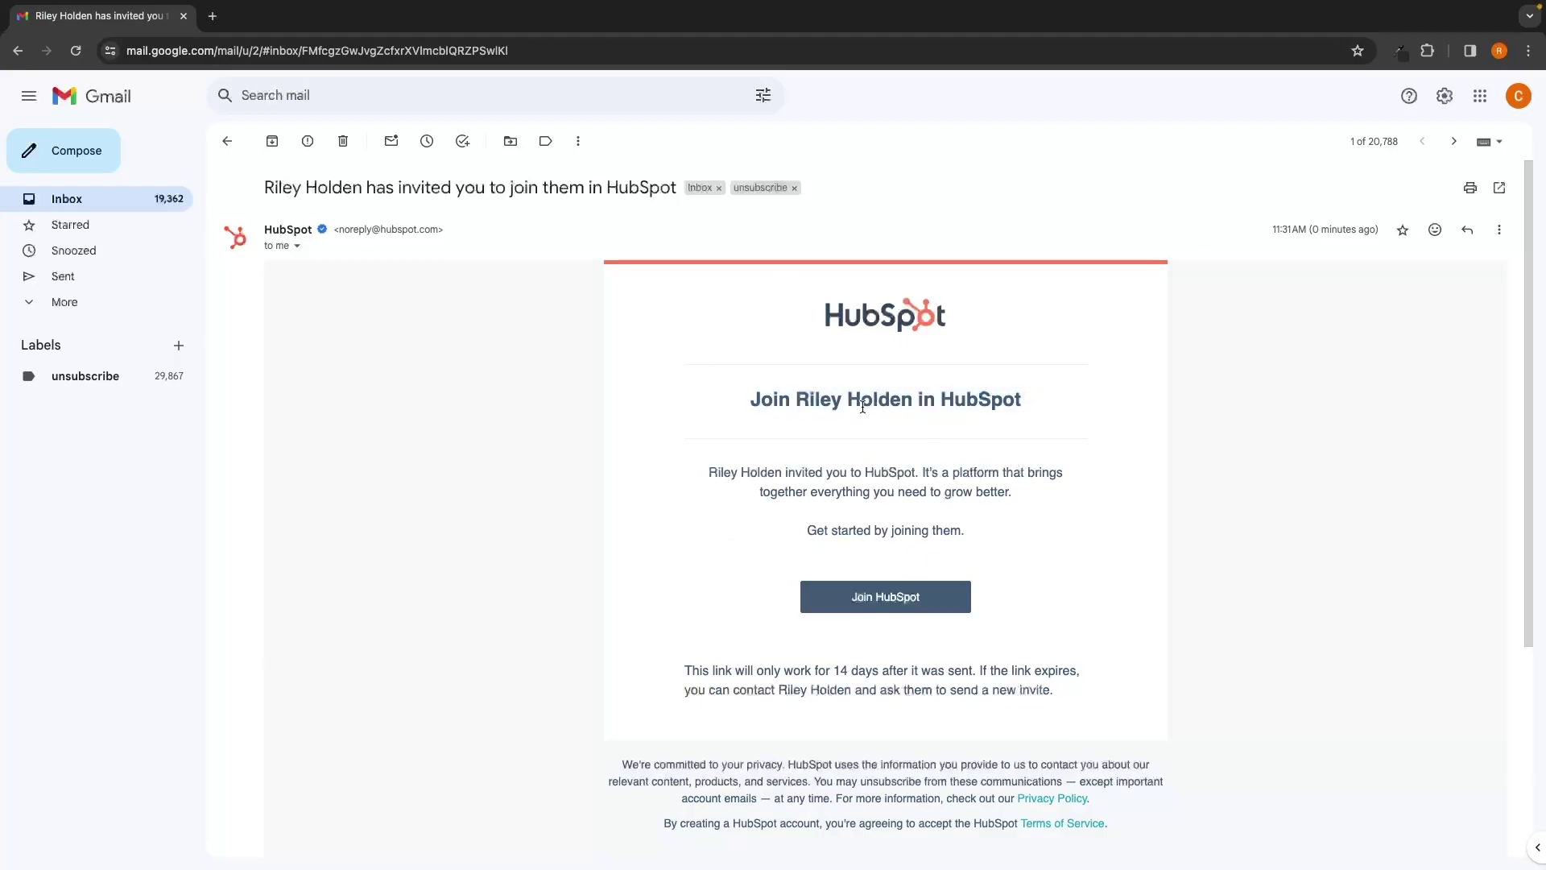
left_click(894, 600)
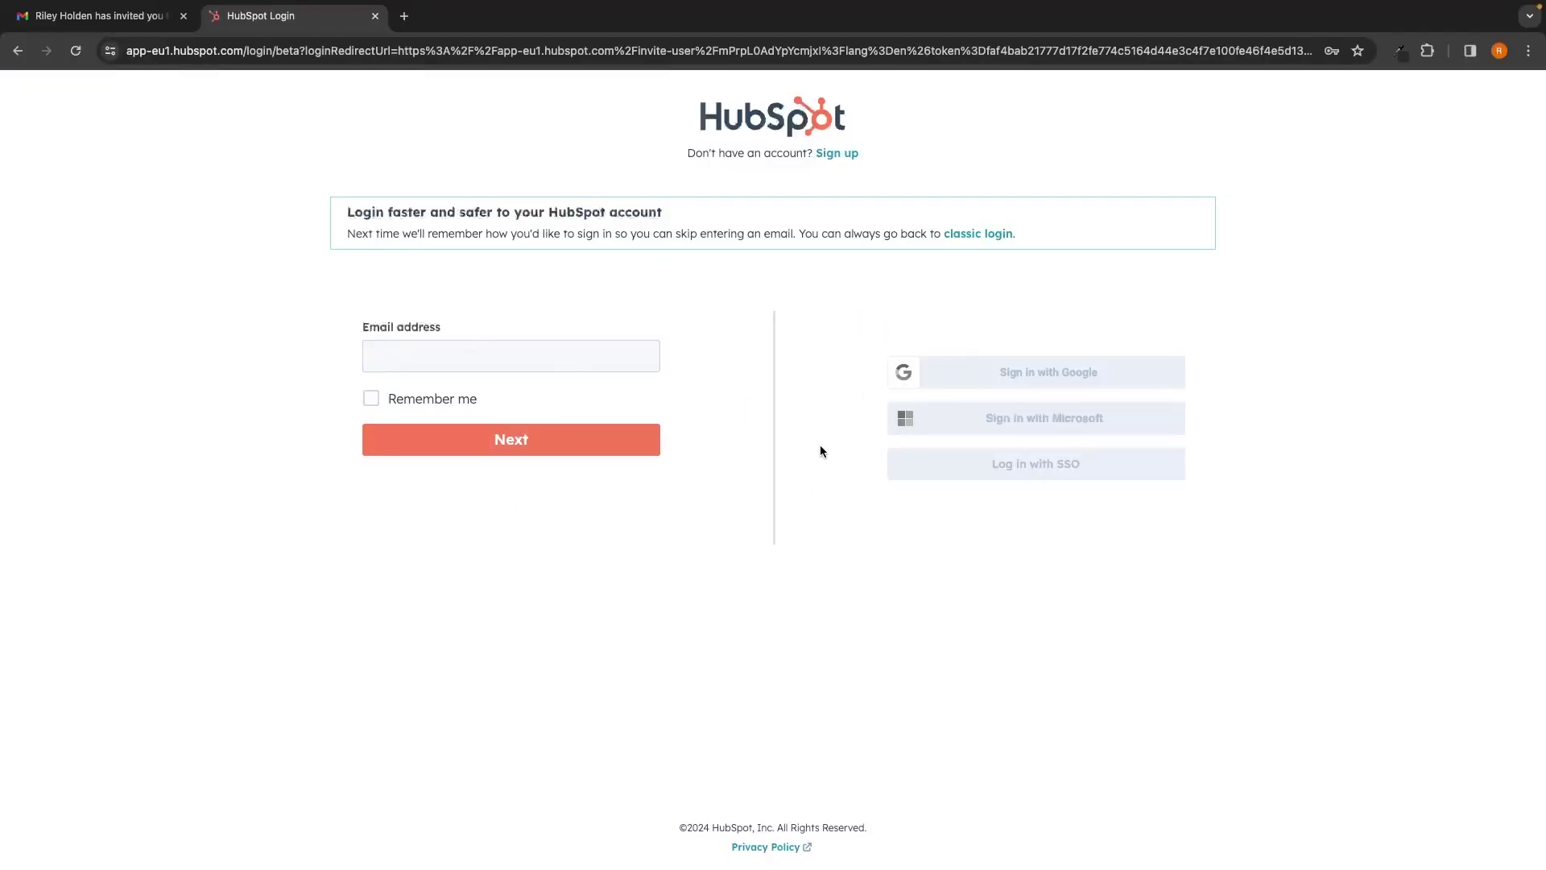
key("ctrl+Right")
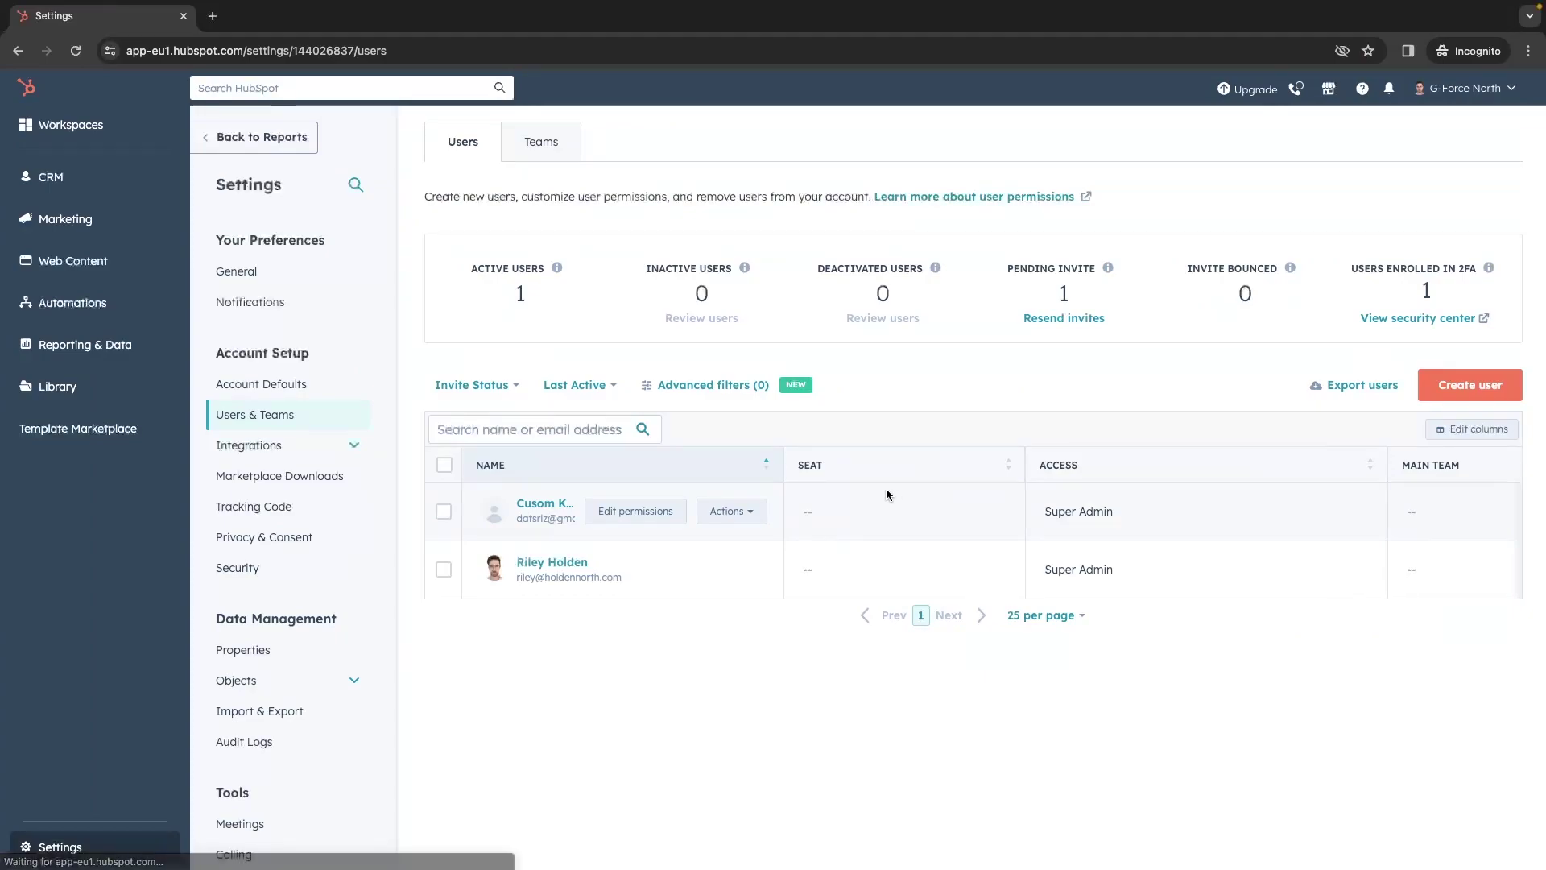
- Open Connected Apps under Integrations and browse the HubSpot App Marketplace
left_click(285, 451)
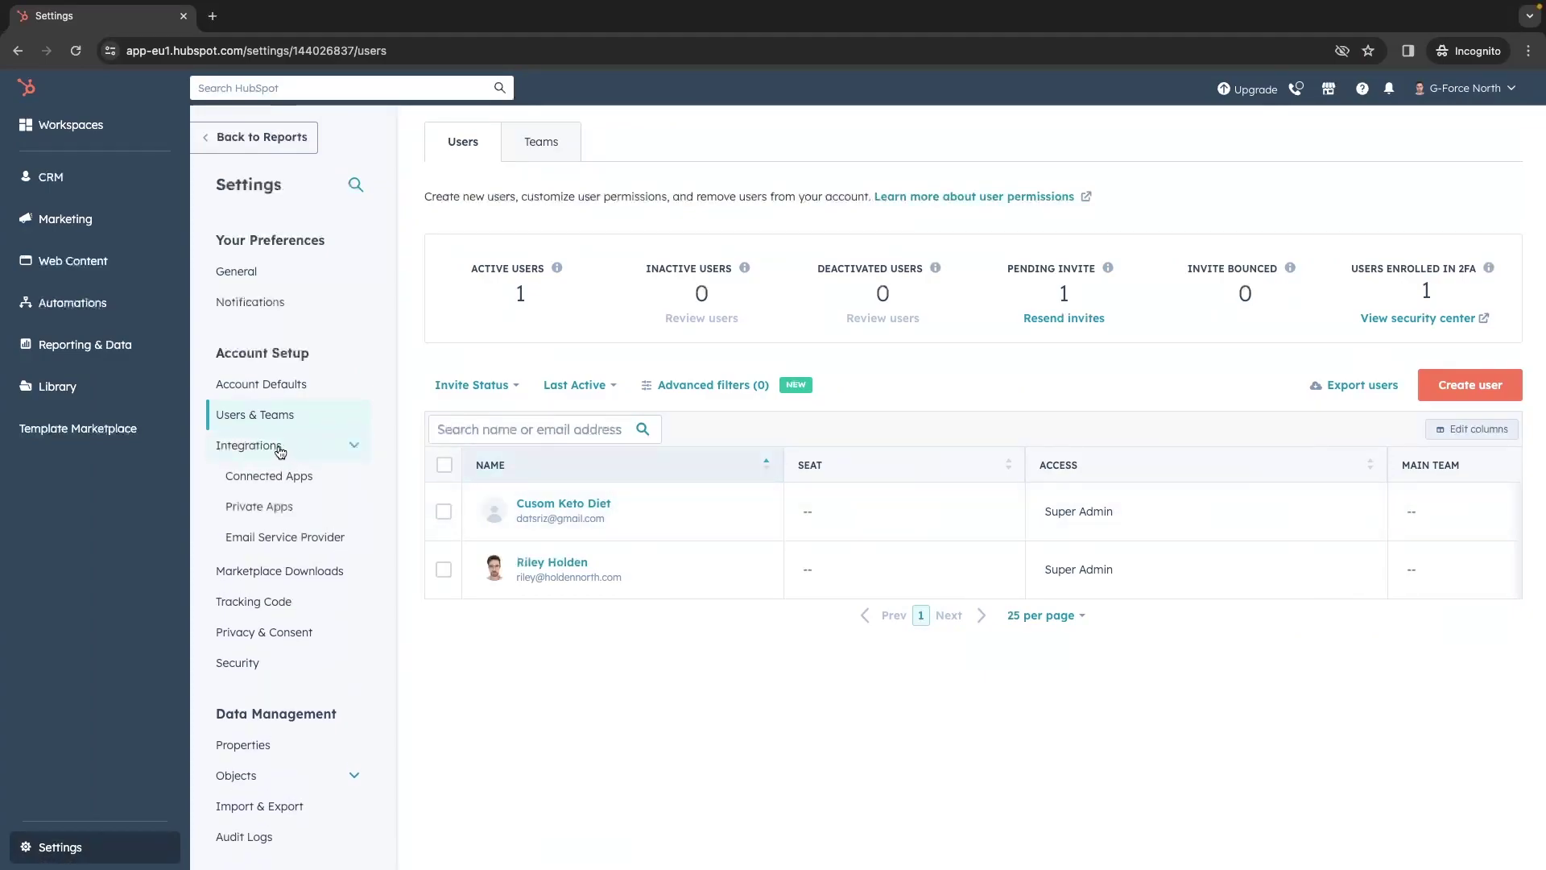
left_click(275, 481)
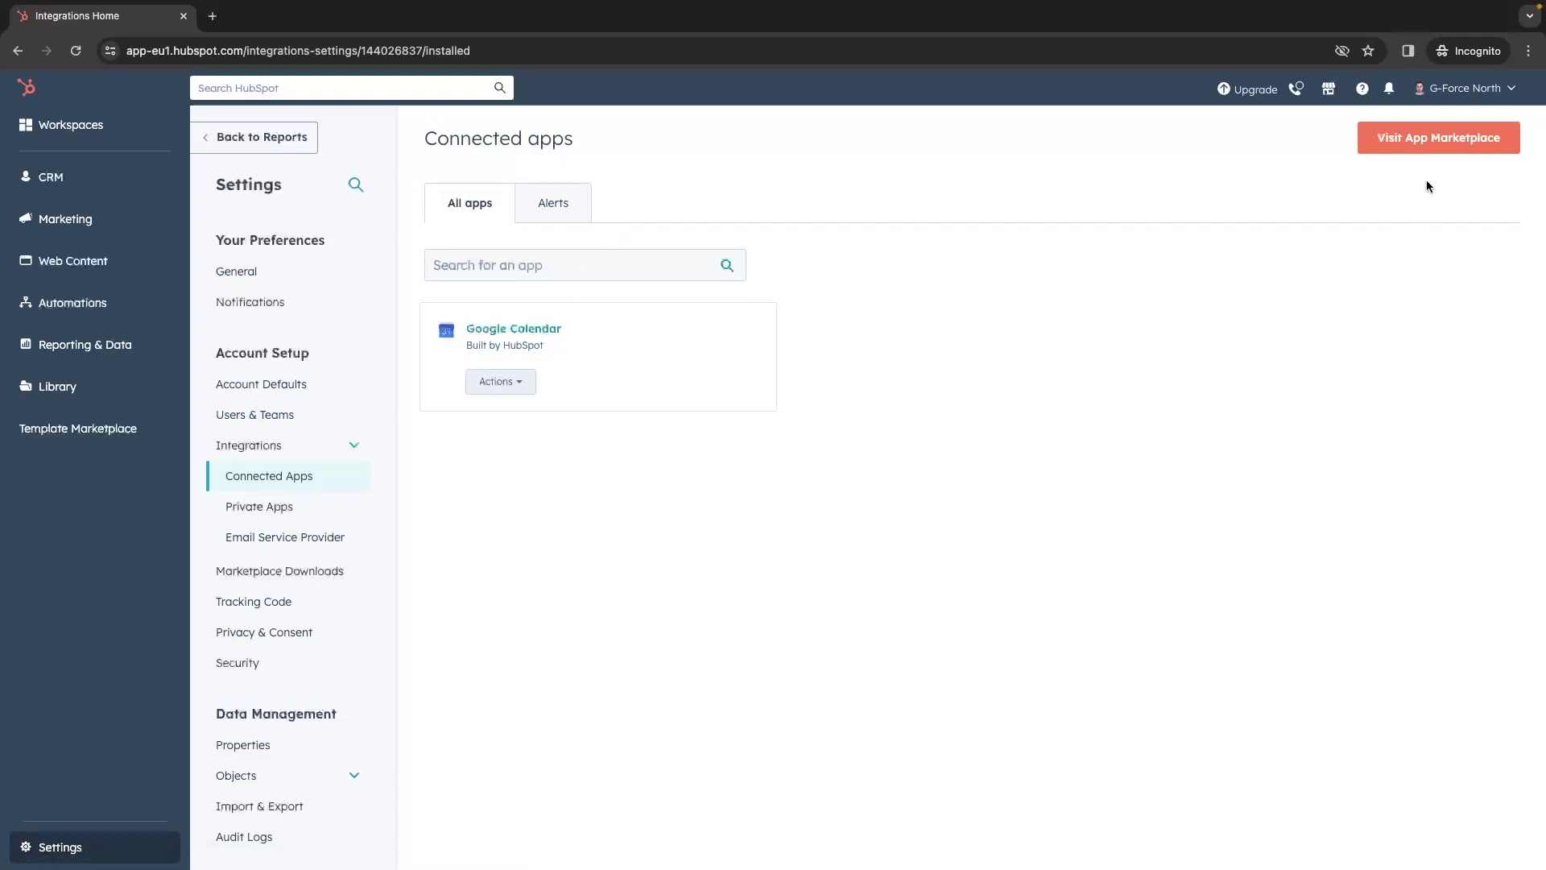
left_click(1459, 149)
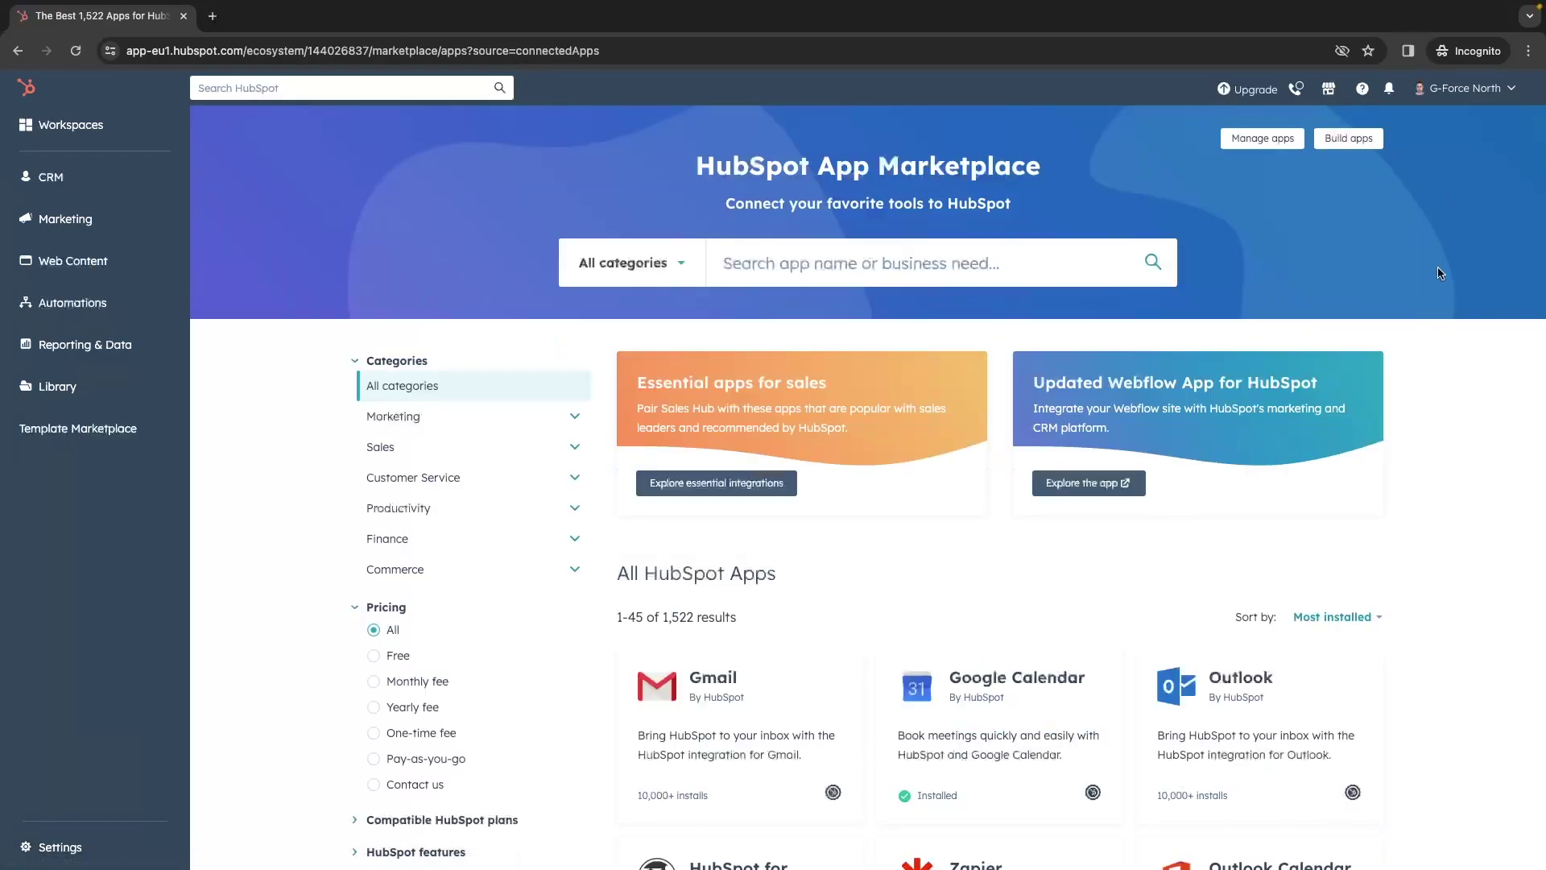
scroll(1440, 272, "down", 6)
scroll(1439, 272, "down", 6)
scroll(1439, 272, "down", 7)
scroll(1437, 272, "down", 4)
scroll(1438, 272, "up", 20)
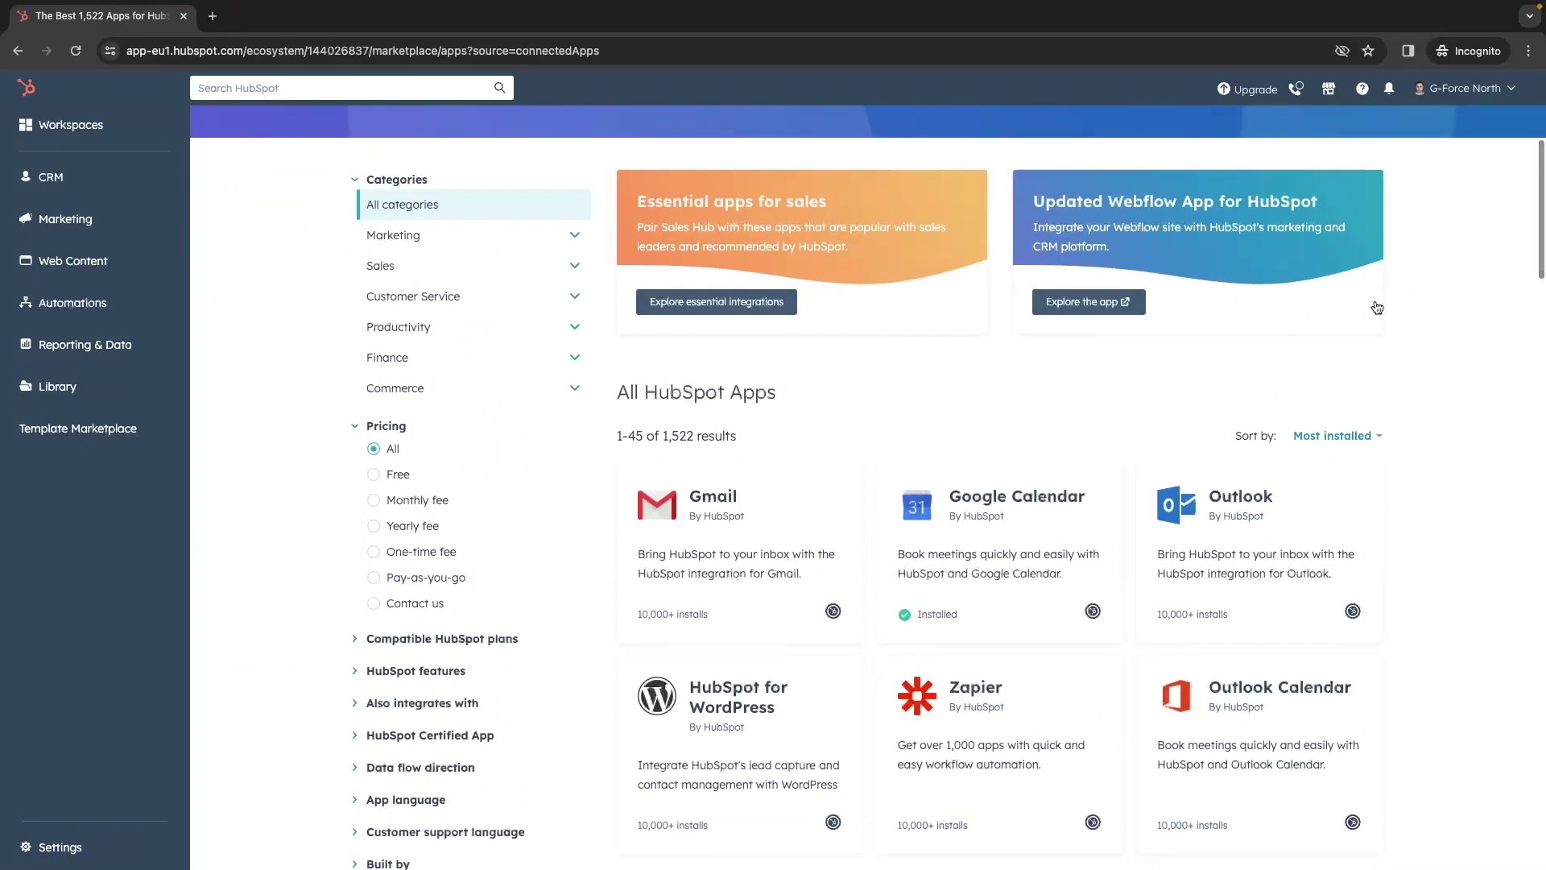
scroll(1377, 308, "up", 3)
- Search 'mailerlite', open its app page and start installing, then abandon the connection setup
left_click(899, 263)
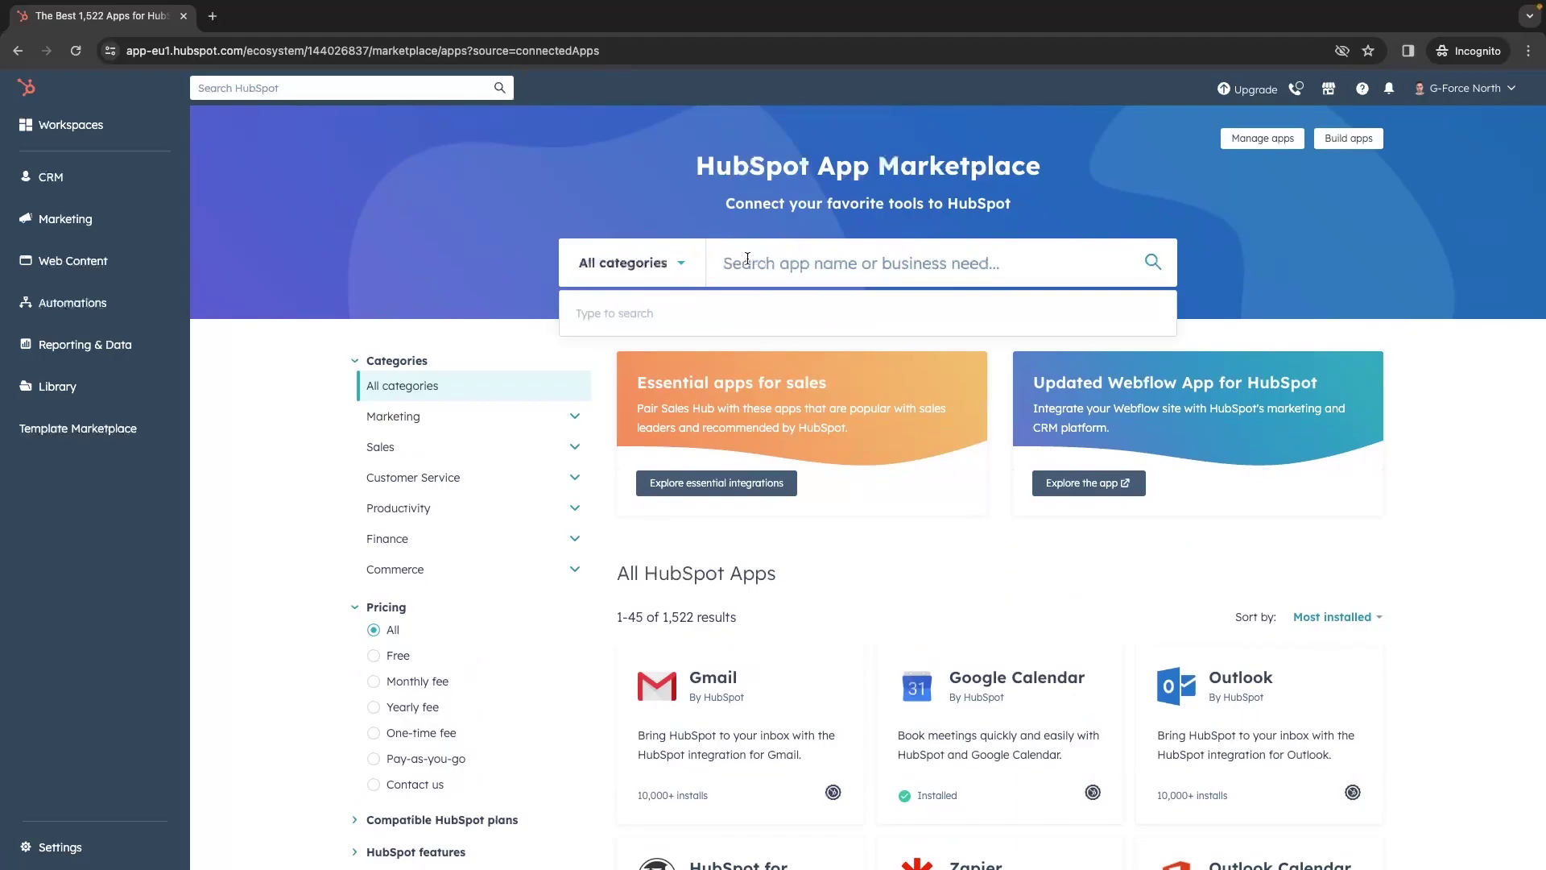
type("mailerlite")
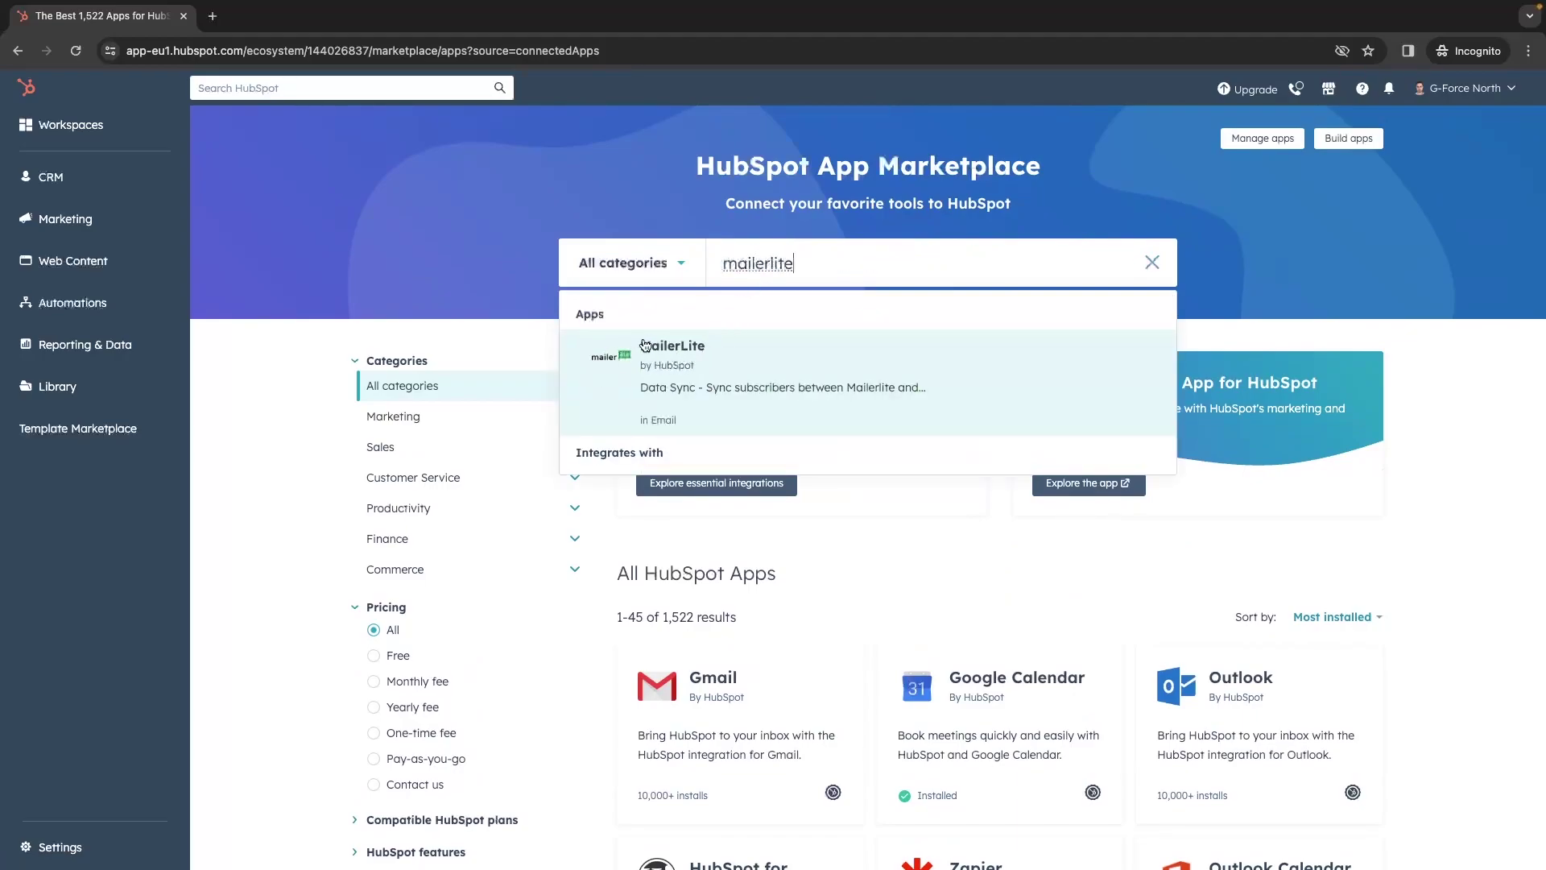
left_click(672, 354)
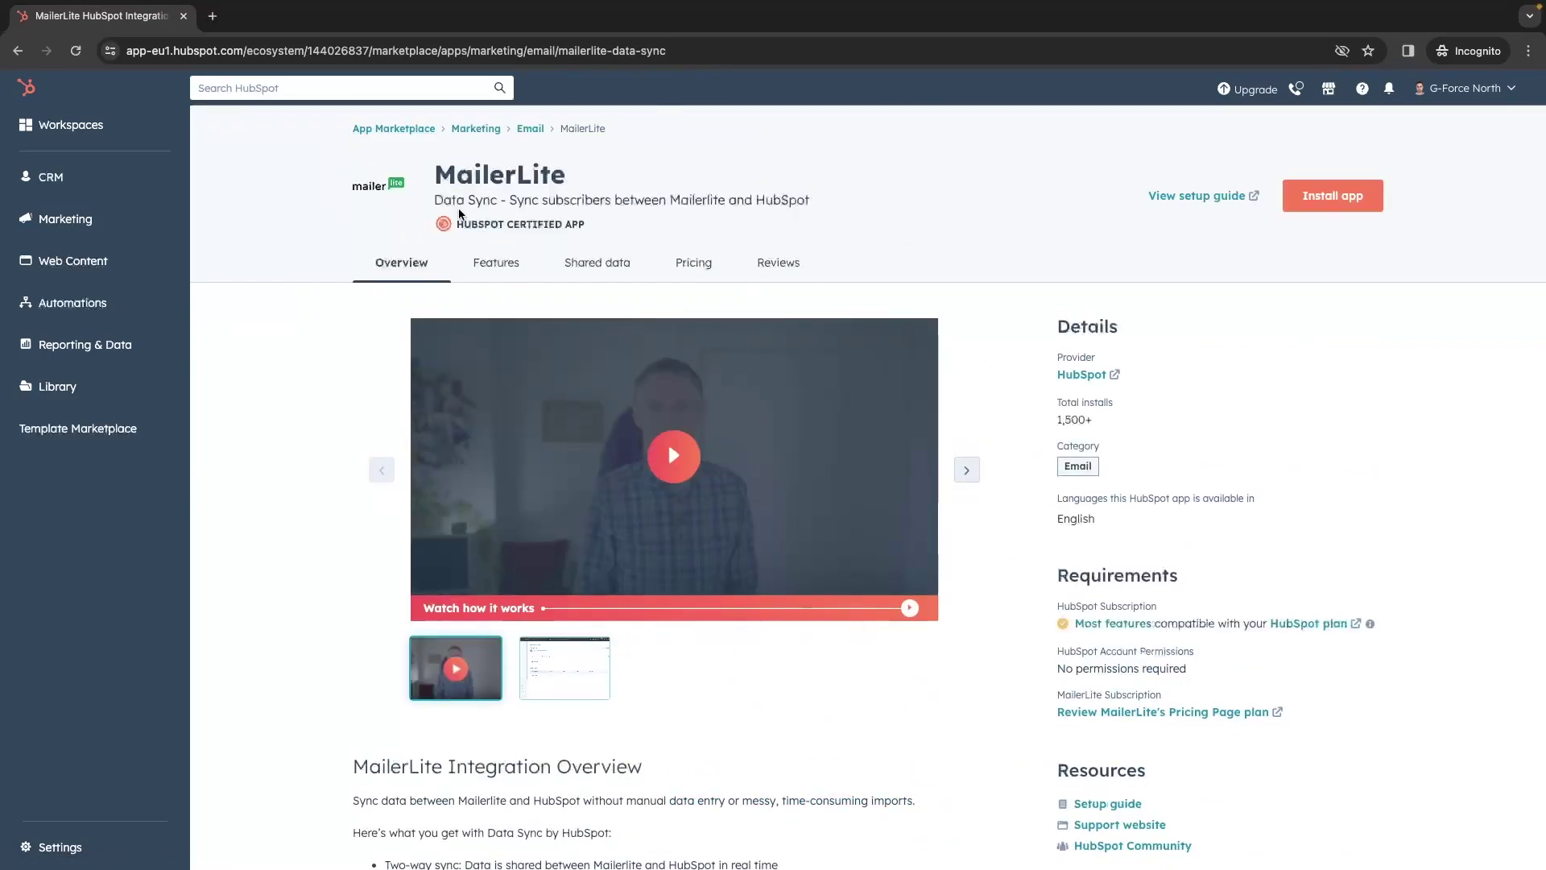
left_click_drag(431, 178, 596, 181)
left_click(596, 181)
left_click(1289, 203)
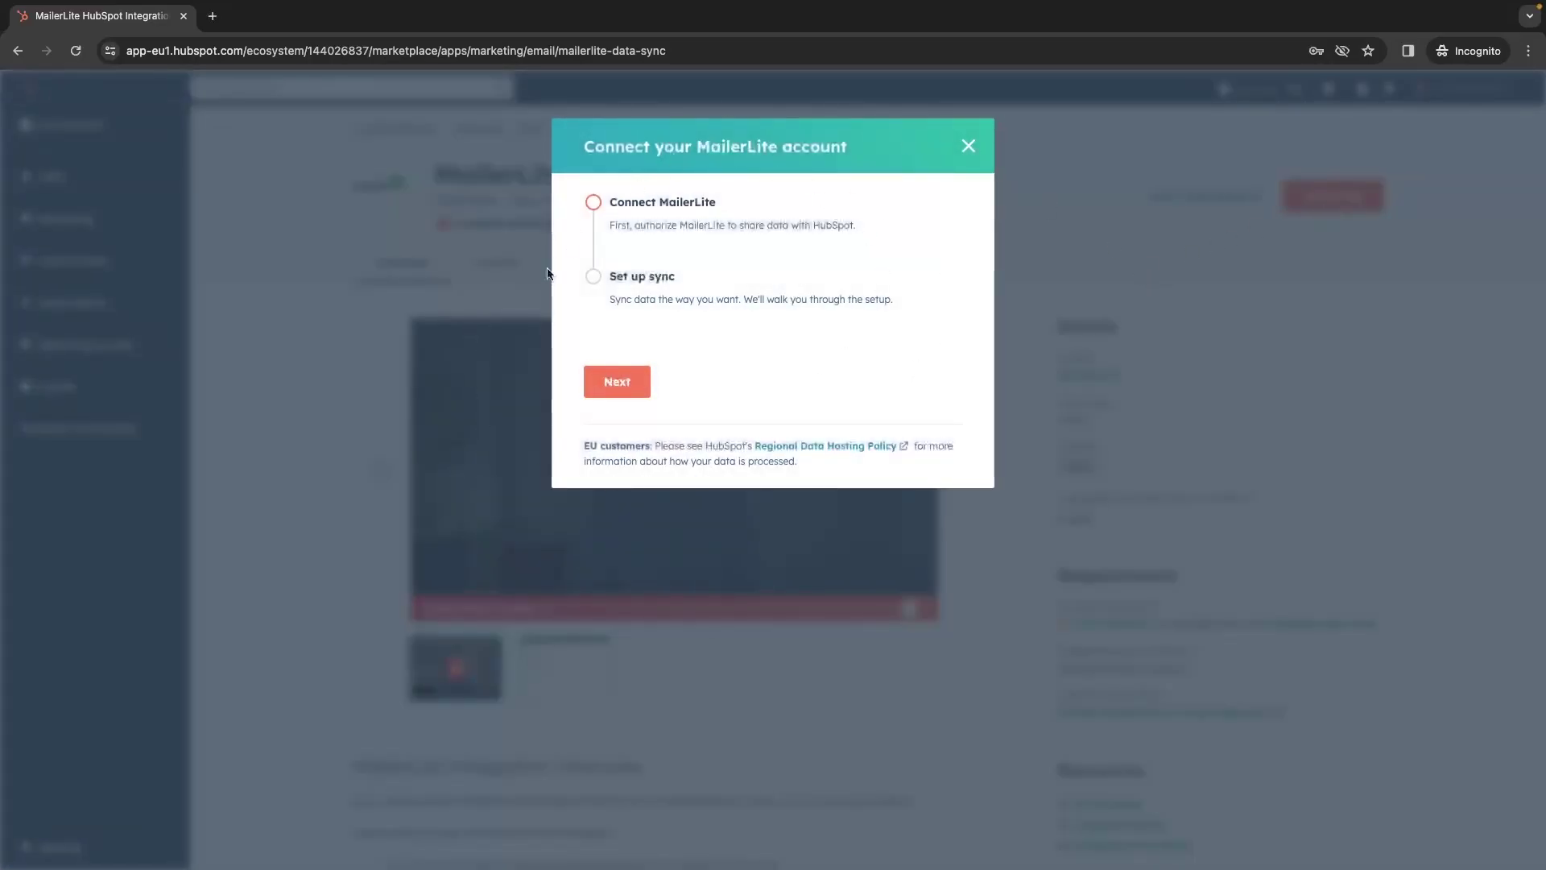
left_click(968, 146)
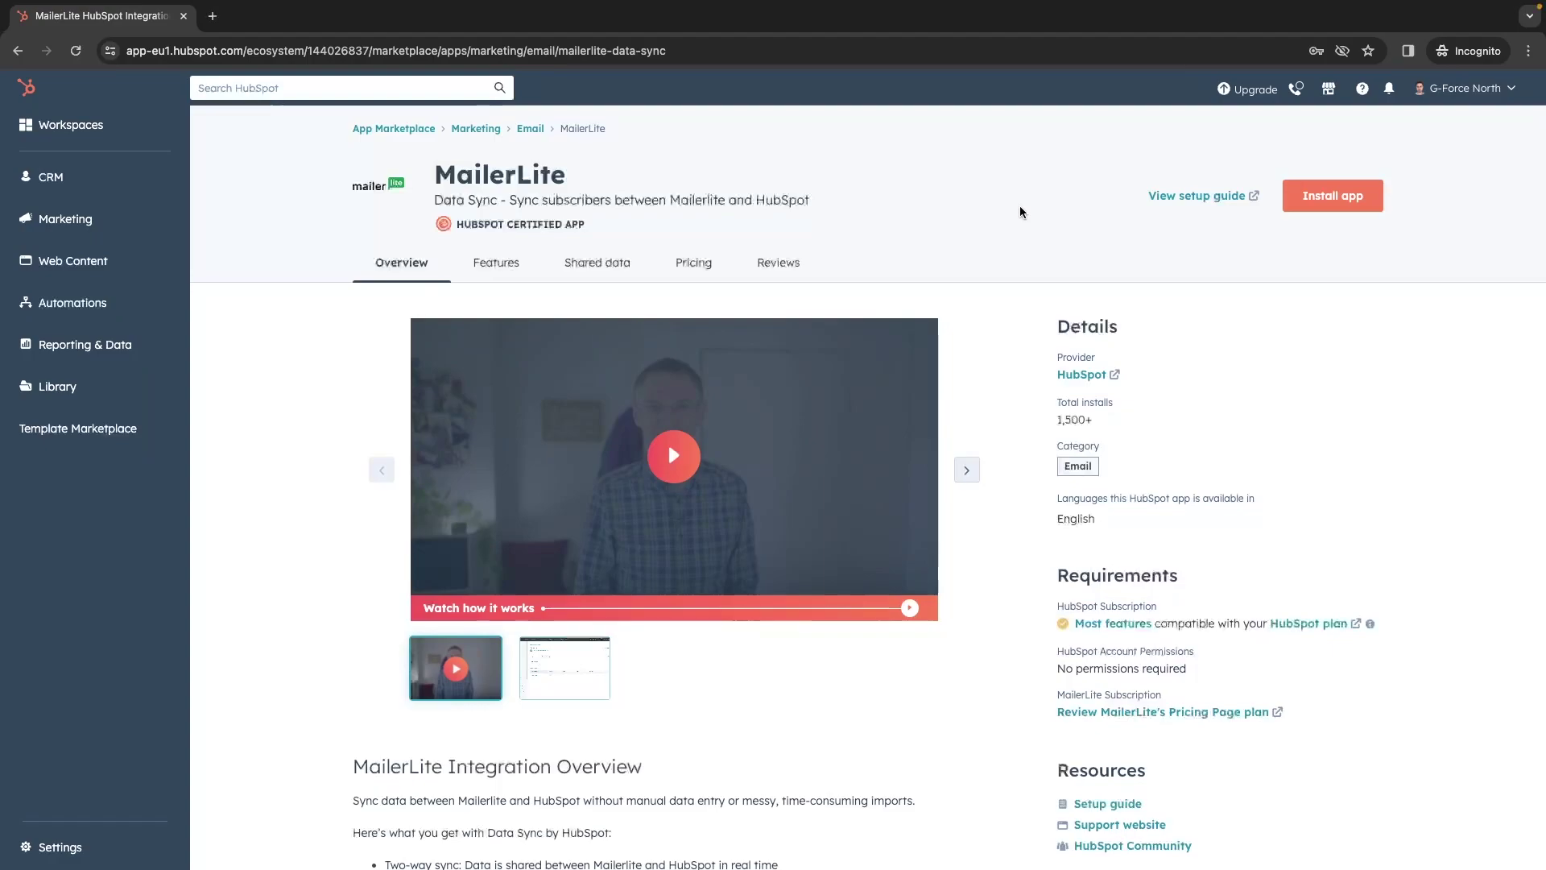
scroll(1020, 207, "left", 5)
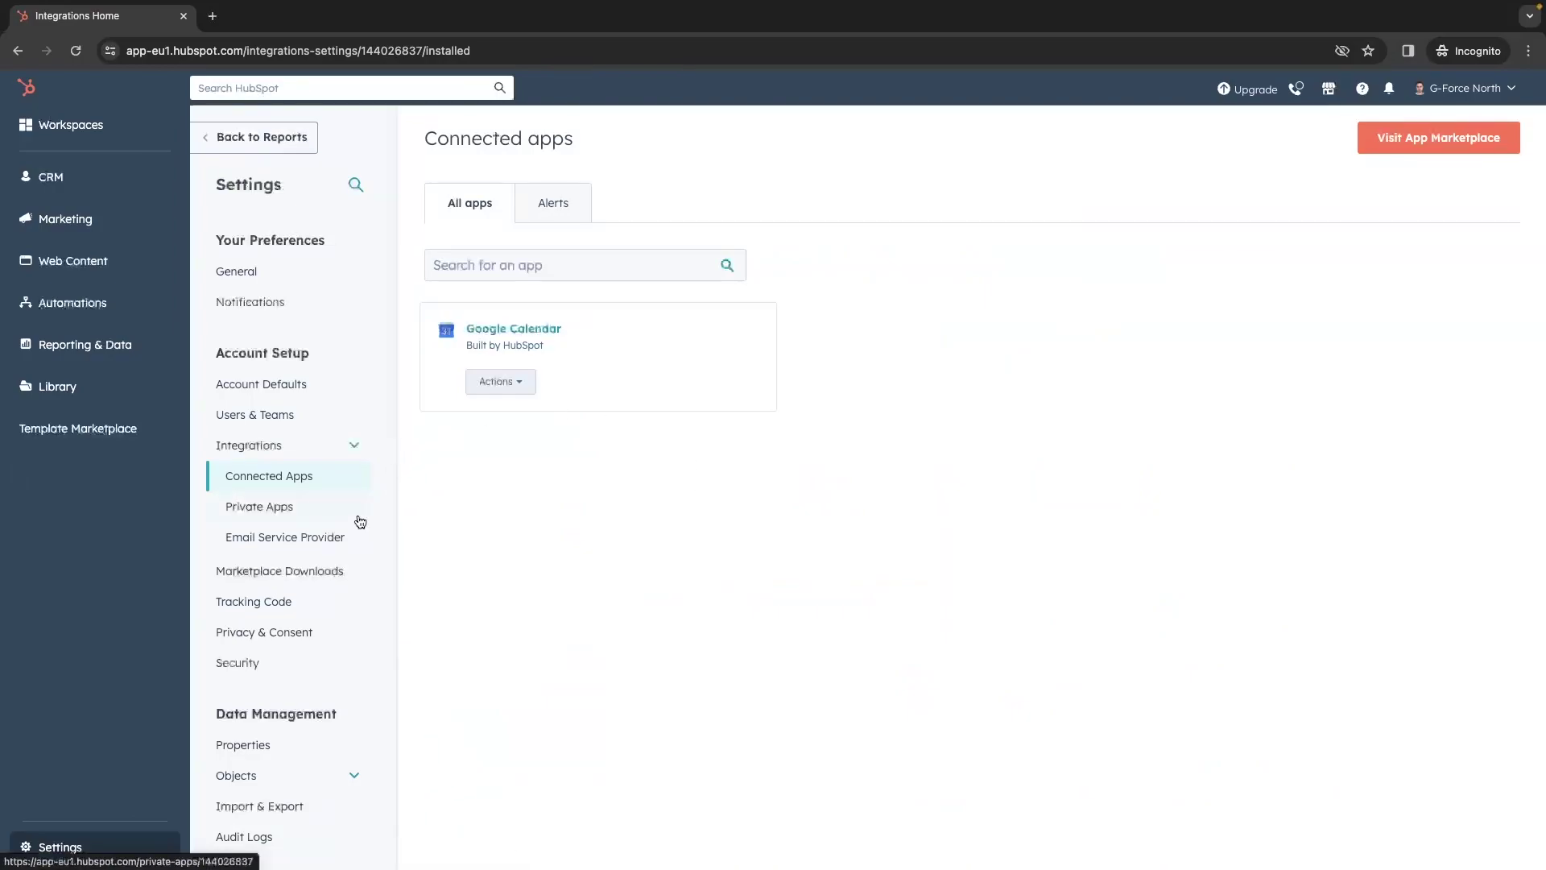
- In Security settings, switch '2FA is not required for your account' to required by confirming Yes
left_click(246, 674)
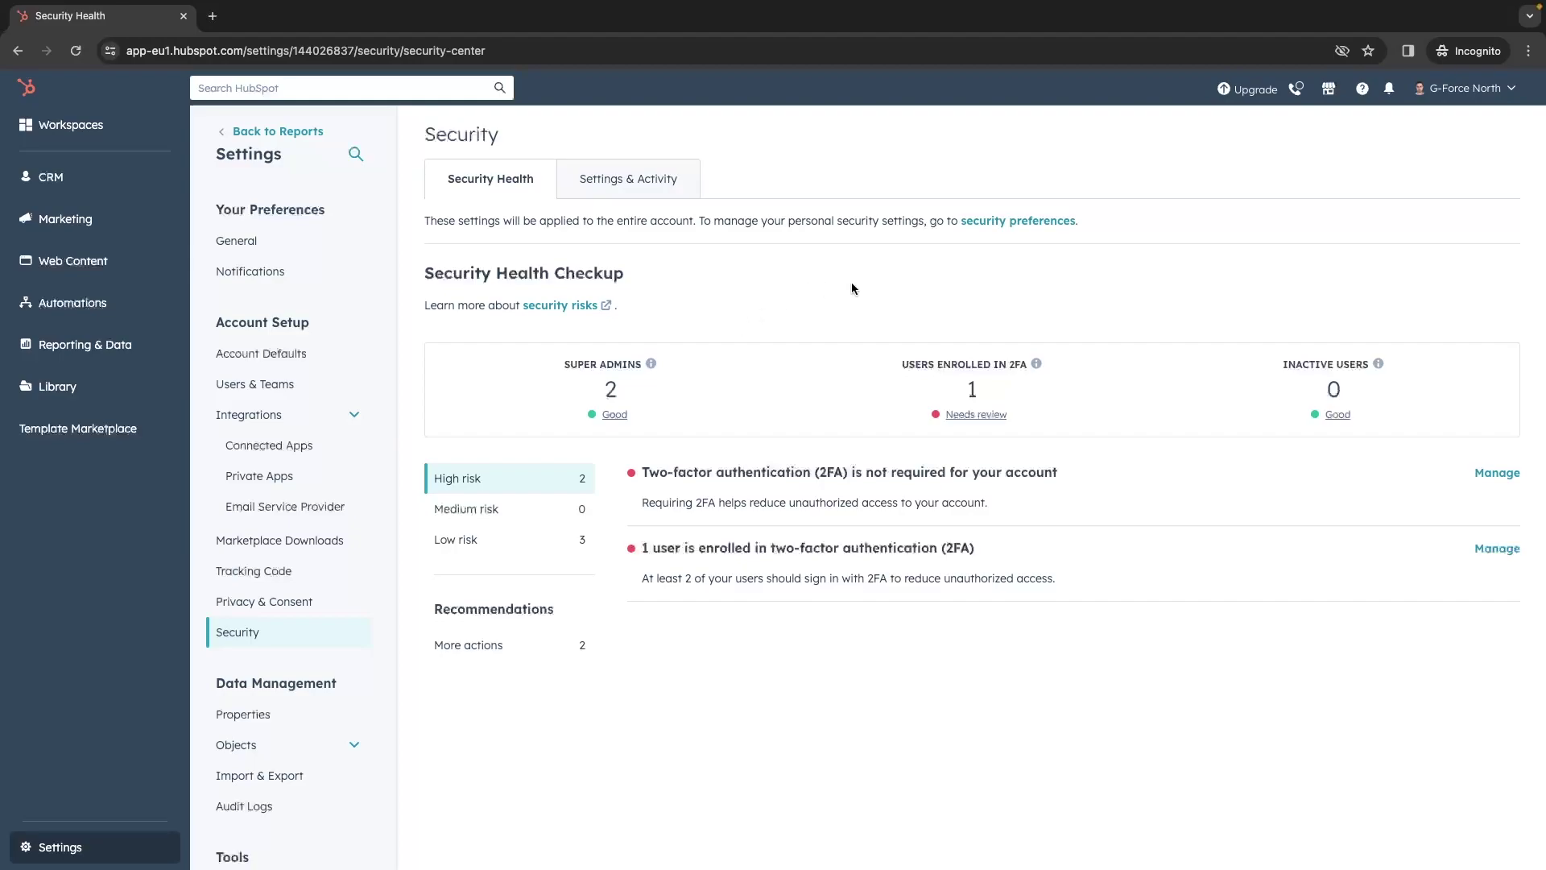
left_click_drag(642, 472, 1066, 471)
left_click(993, 424)
left_click_drag(891, 471, 1080, 467)
left_click(1080, 467)
left_click(1494, 475)
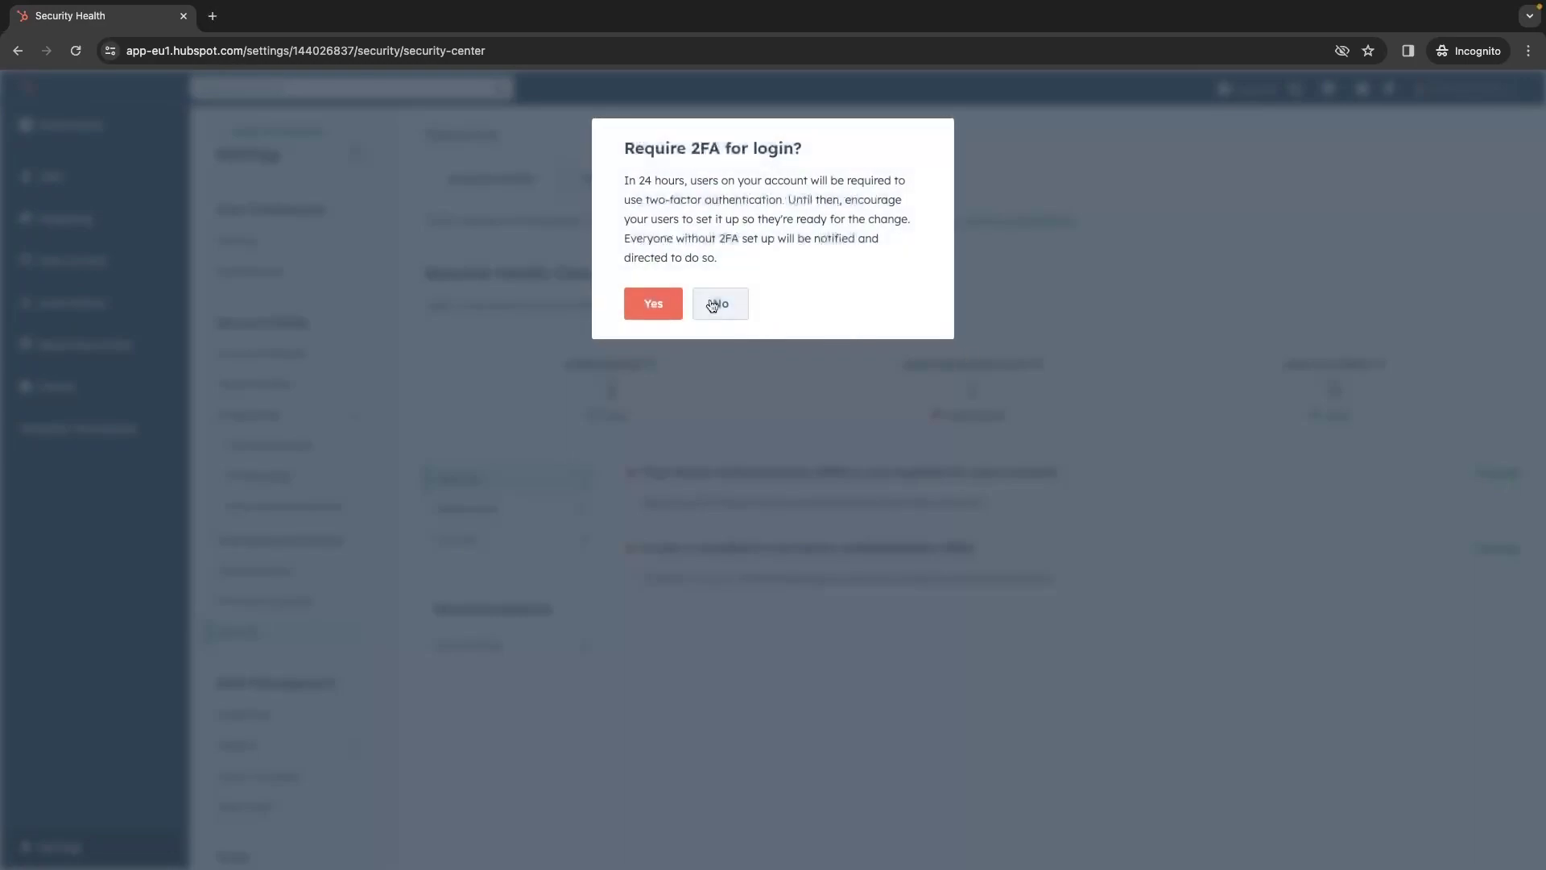
left_click(662, 307)
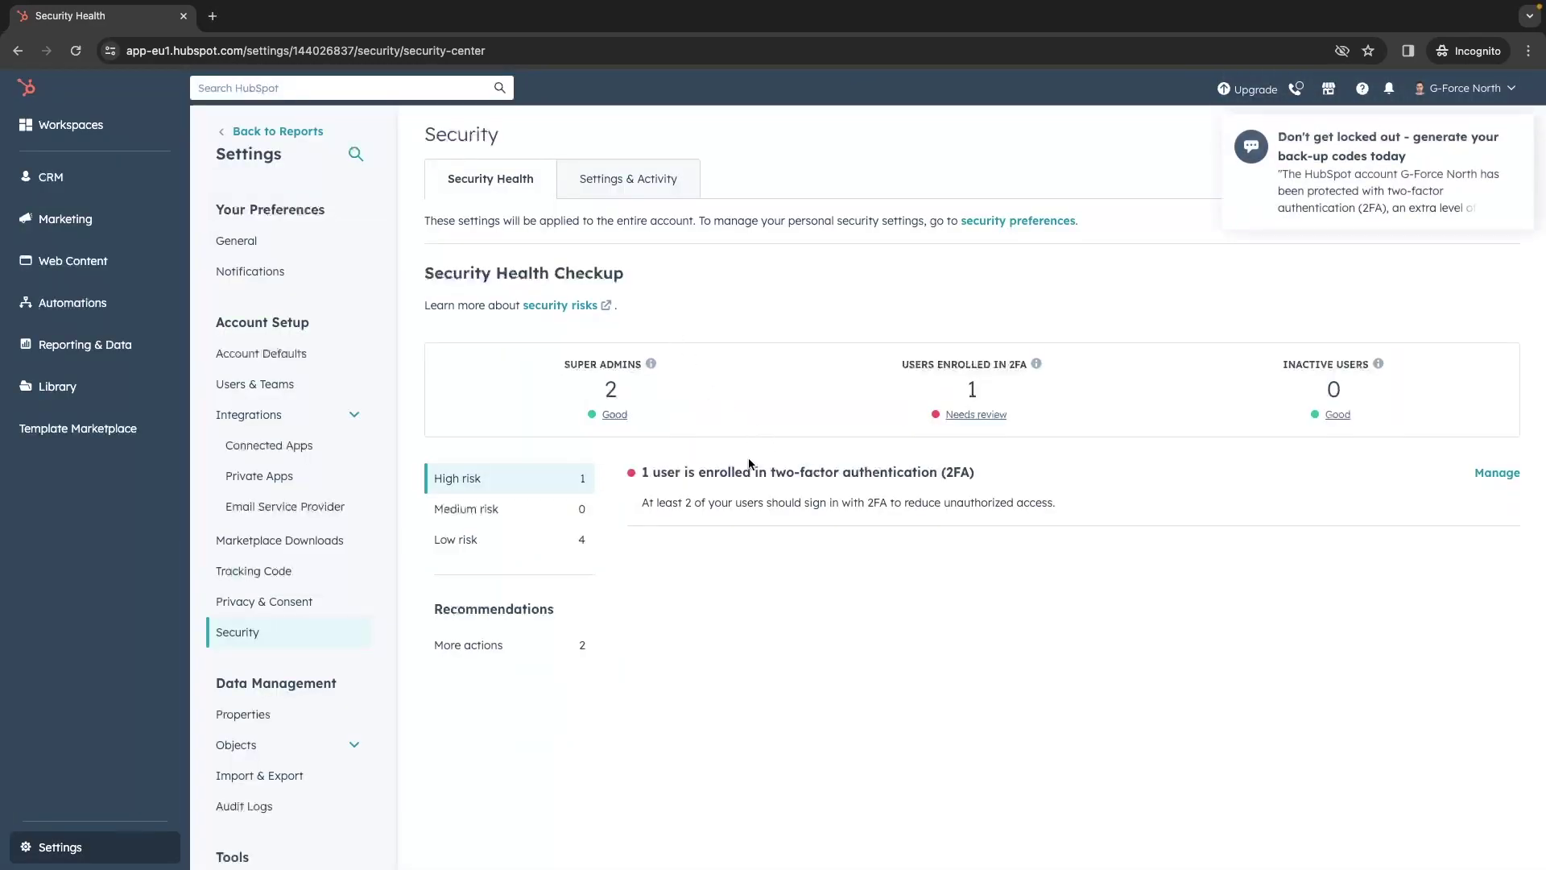
left_click_drag(637, 475, 992, 482)
- Send the 2FA setup reminder to the one unenrolled user, then review the Low and High risk tabs
left_click(1016, 480)
left_click(1498, 475)
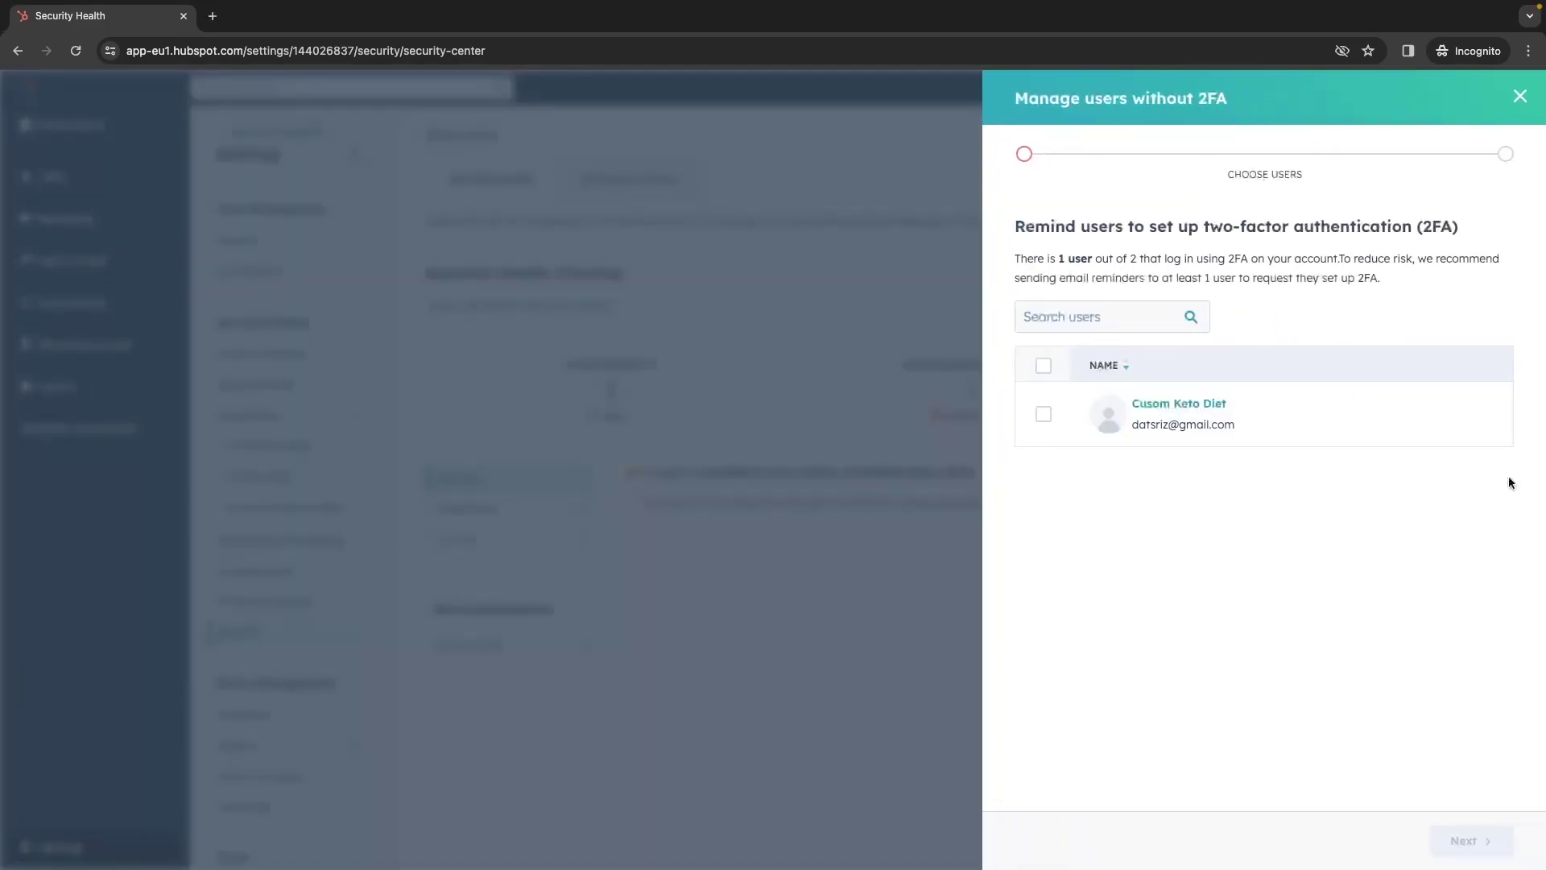
left_click(1045, 413)
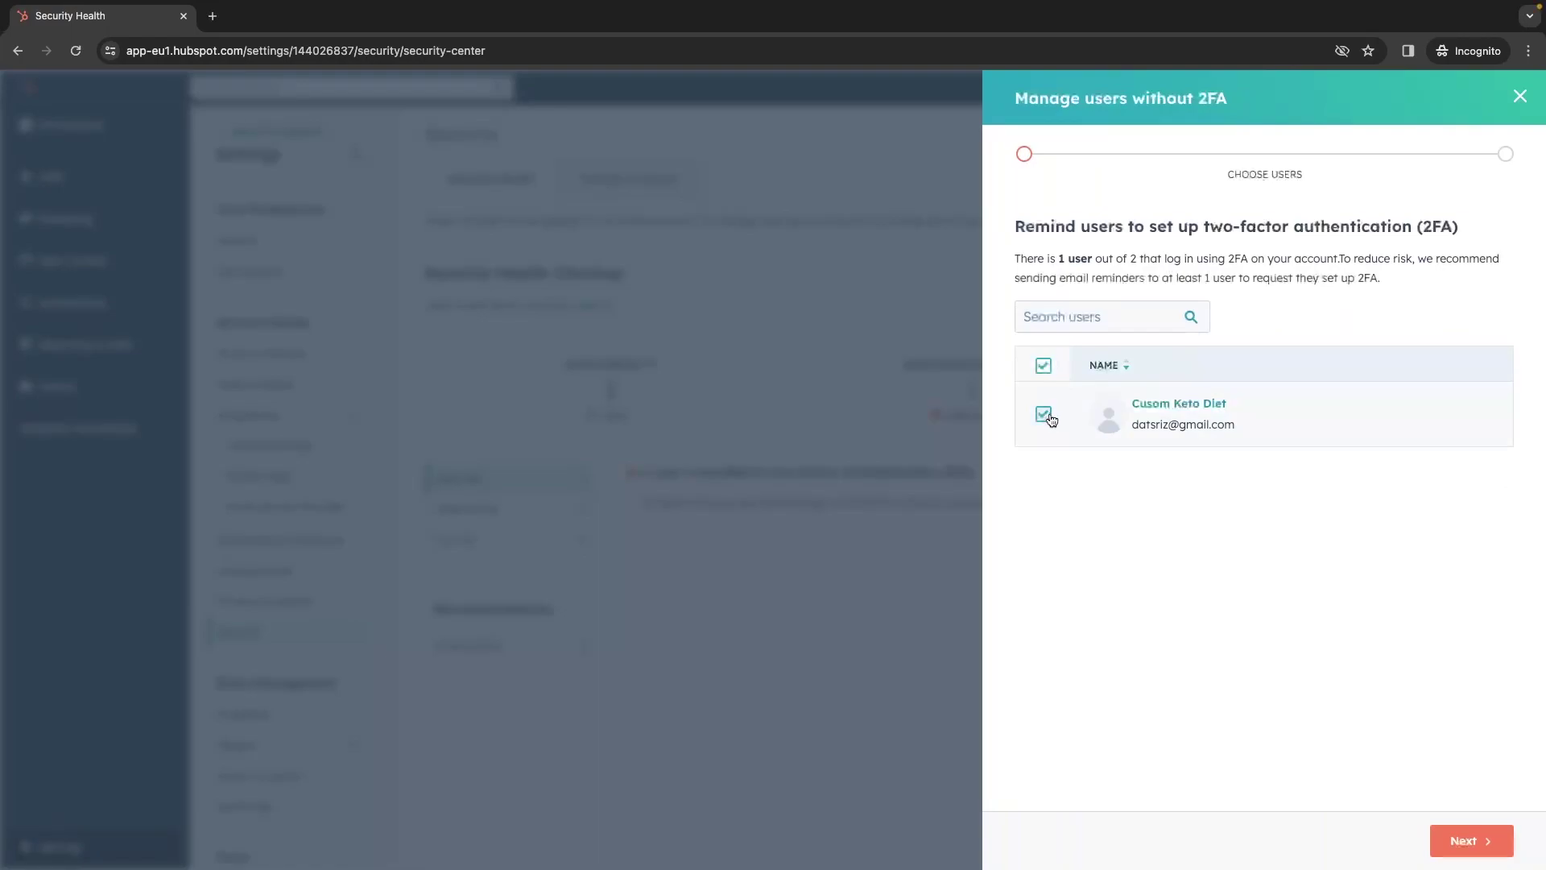
left_click(1465, 842)
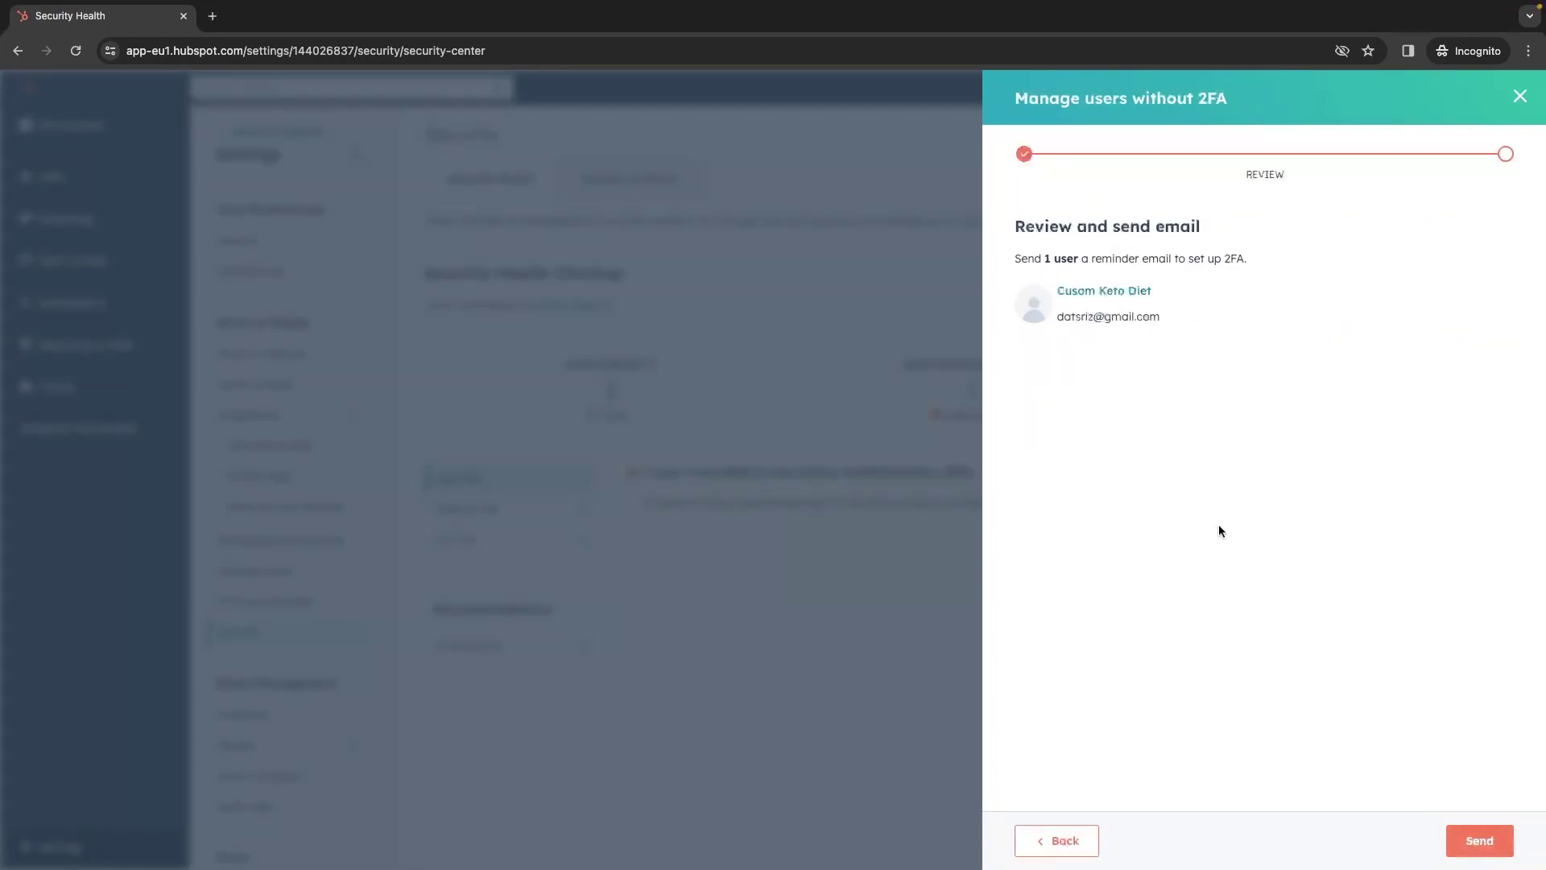
left_click(1482, 851)
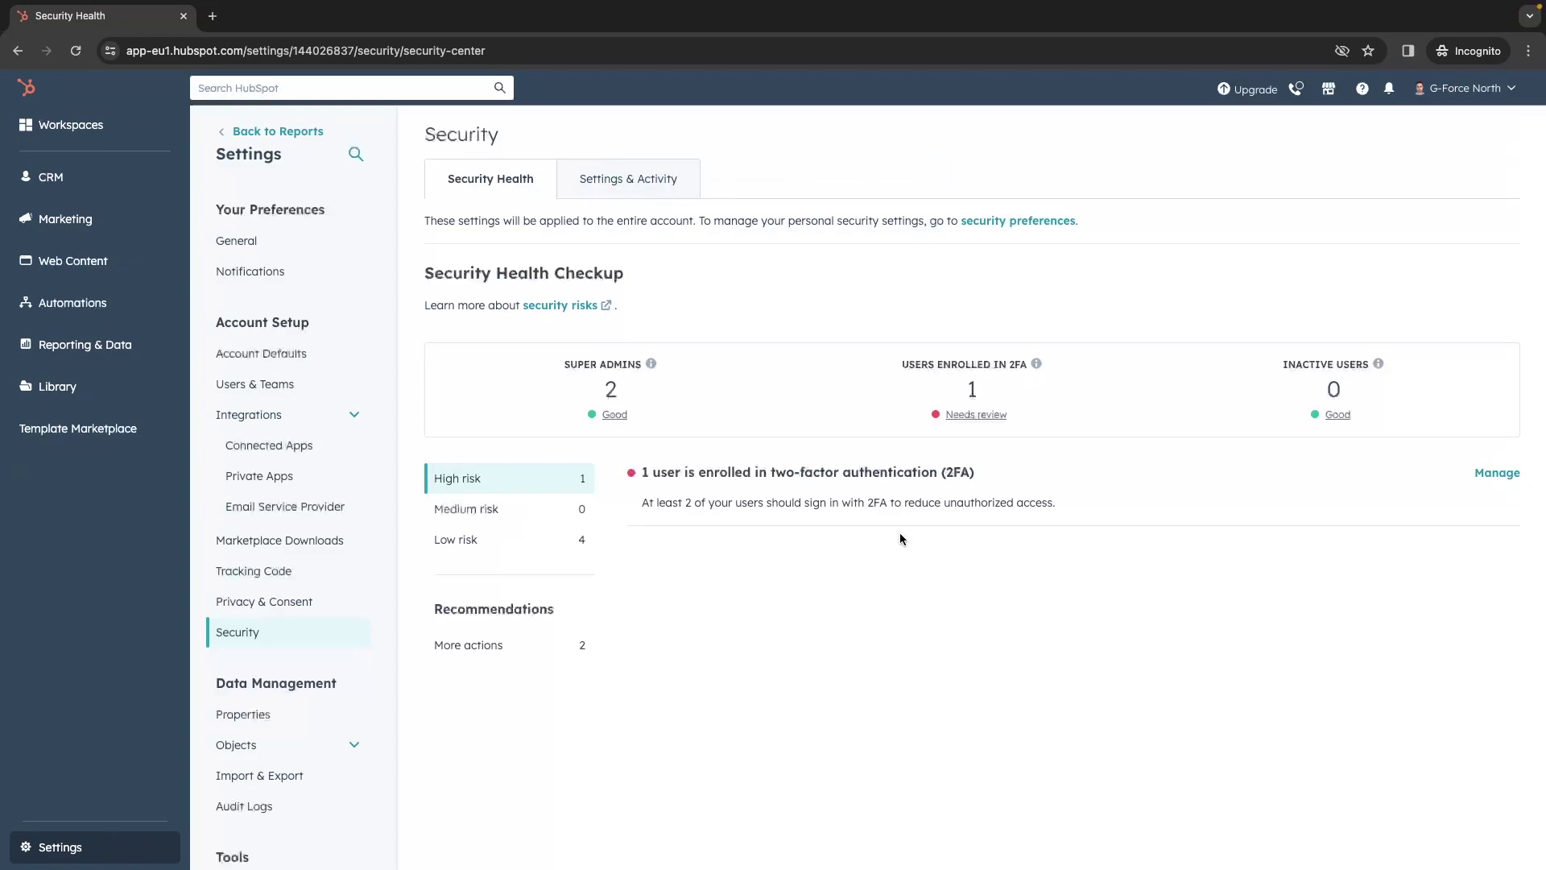
left_click(534, 540)
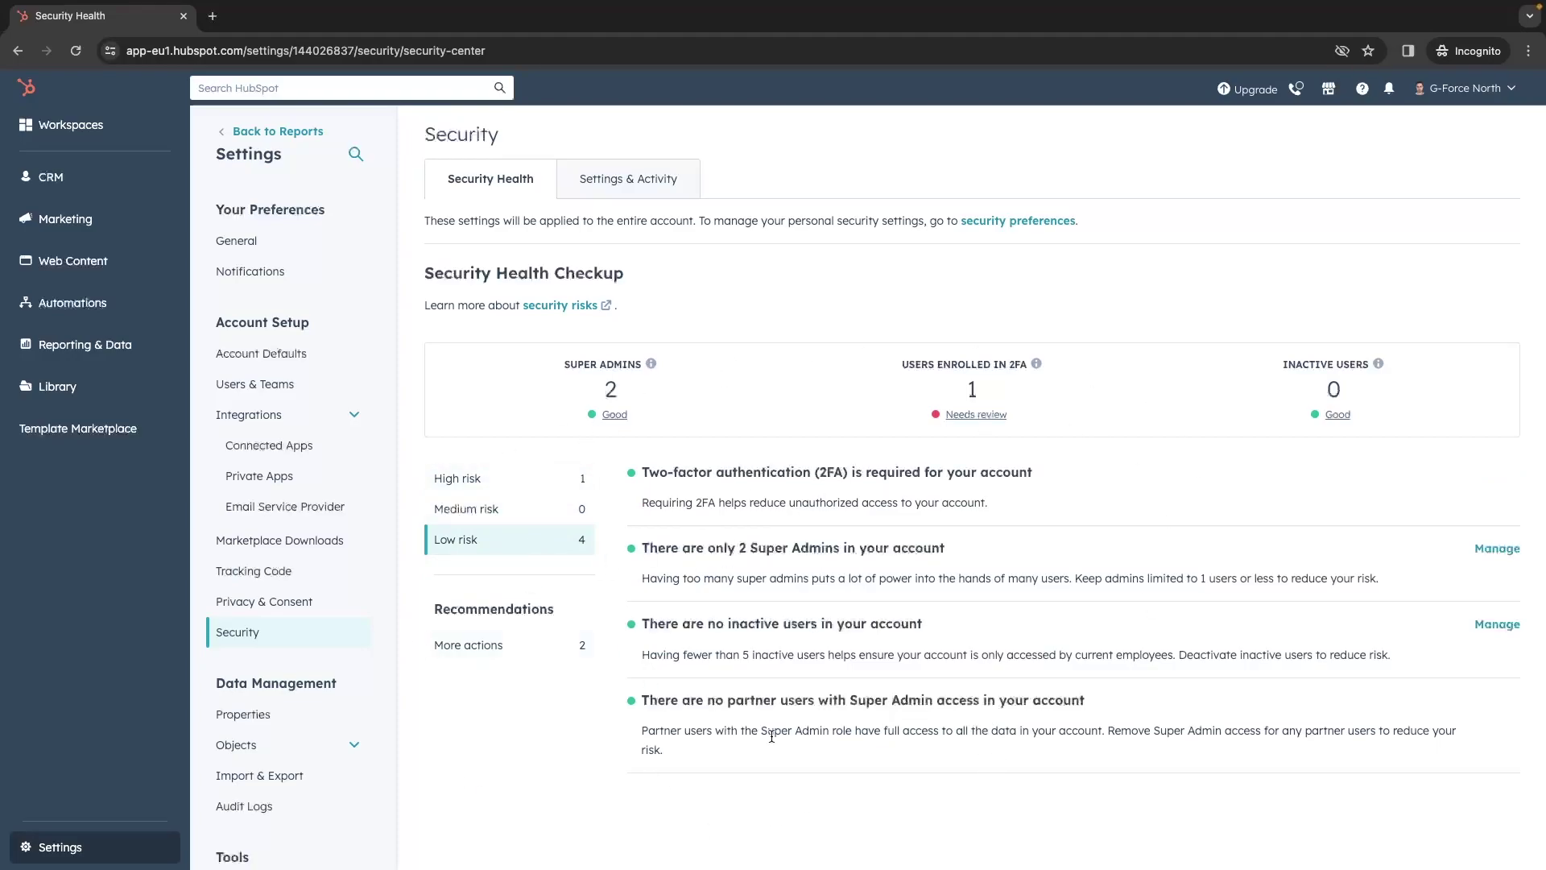
left_click(535, 479)
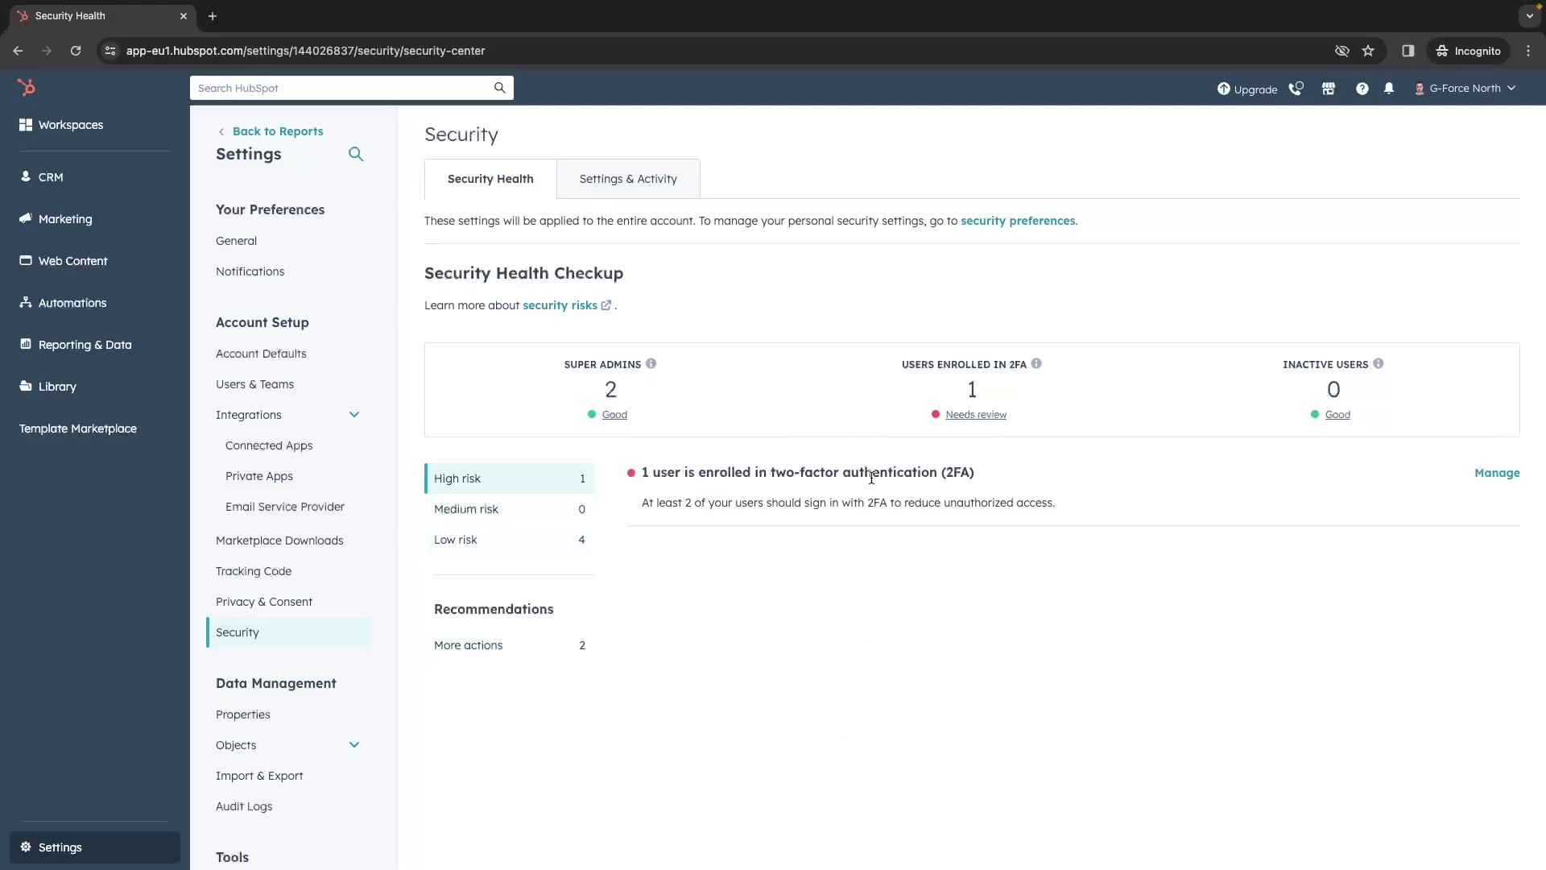